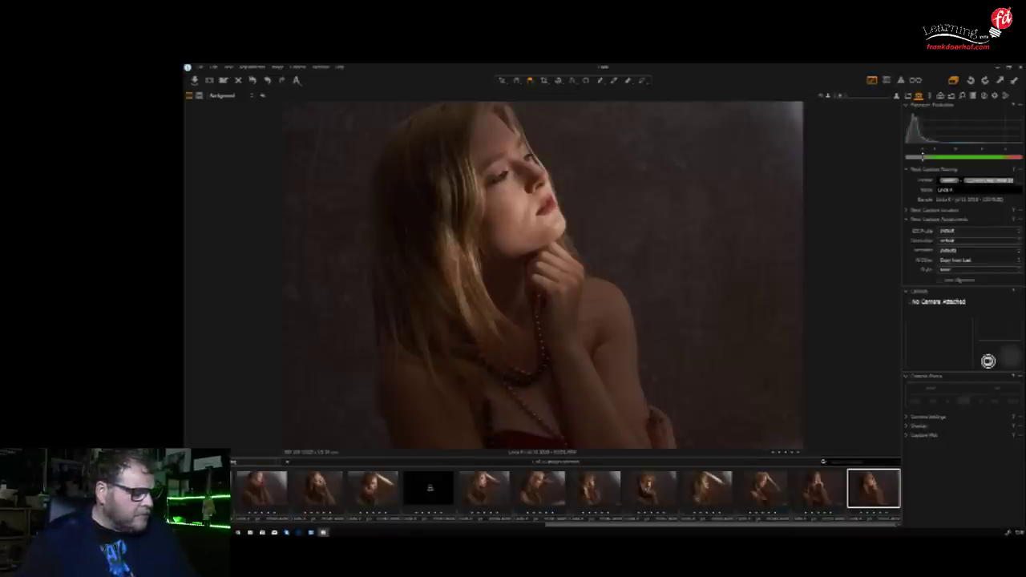
# Delete the completely black frame from the shoot
pyautogui.click(430, 487)
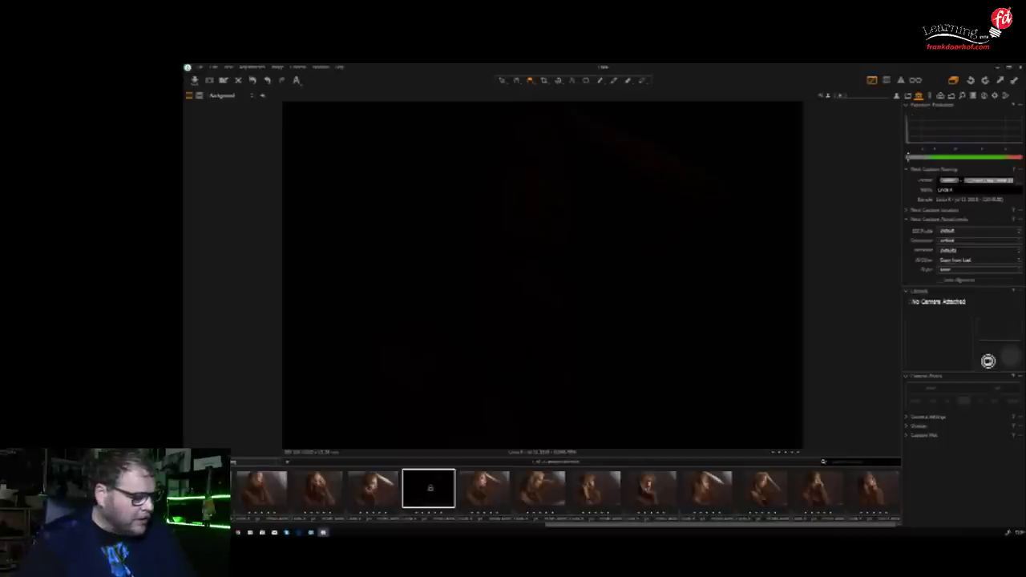
pyautogui.press('Delete')
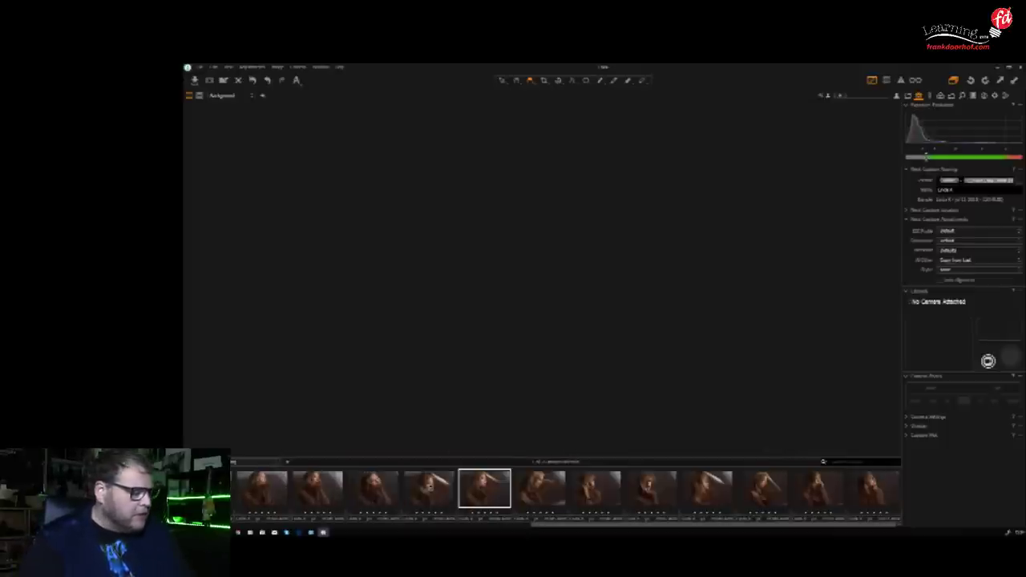
# Delete the first three red-dress shots at the beginning of the image sequence
pyautogui.scroll(5, 564, 488)
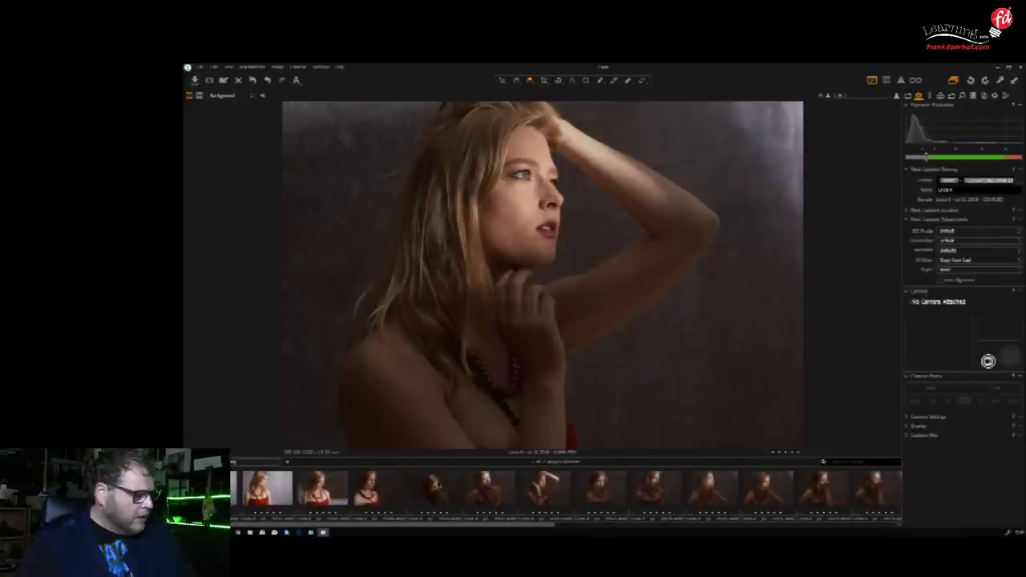
pyautogui.click(233, 487)
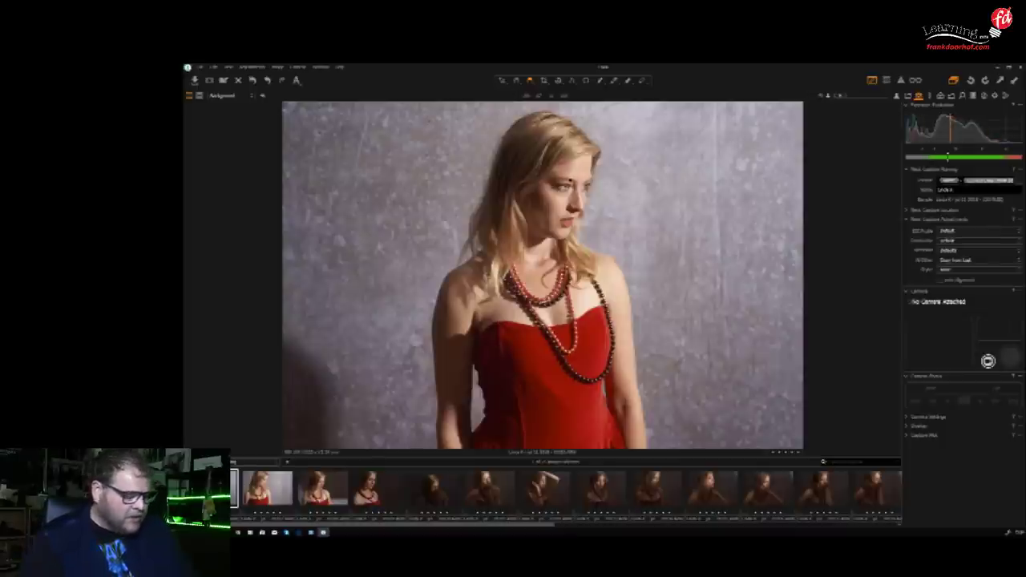
pyautogui.press('Right')
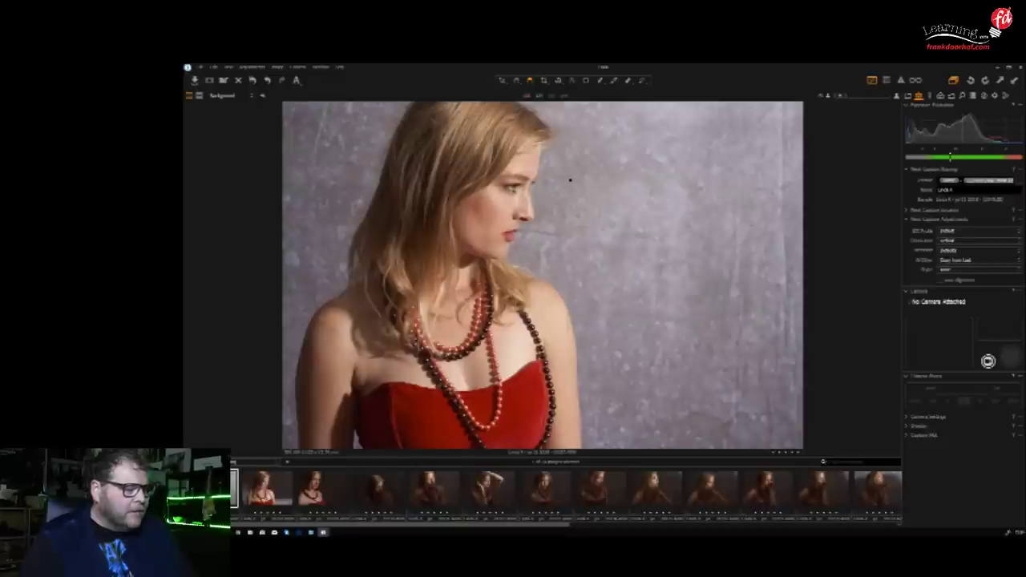
pyautogui.press('Right')
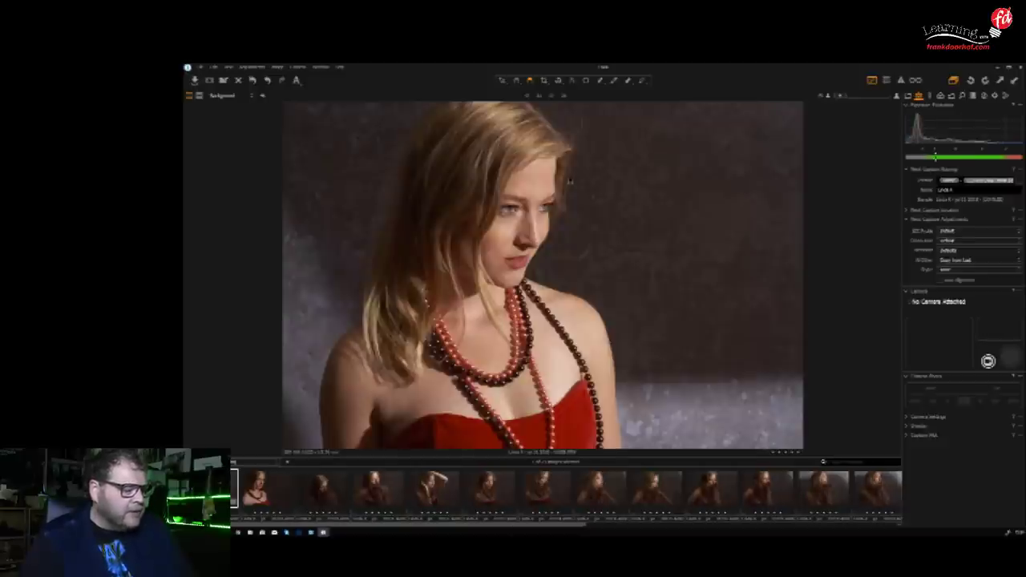
pyautogui.press('Right')
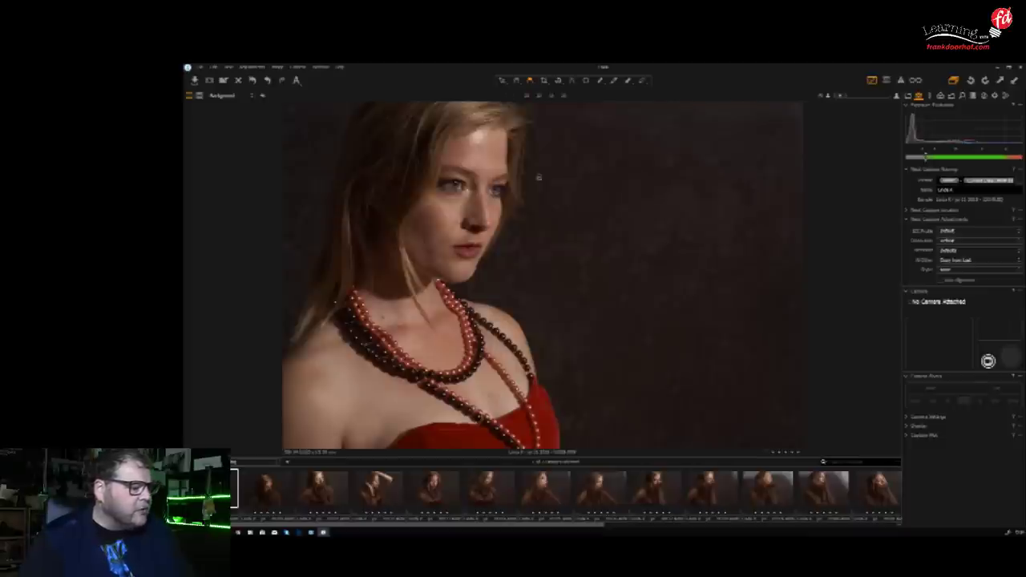
# Examine the darker portraits one after another, magnifying the model's eyes to check focus
pyautogui.click(455, 183)
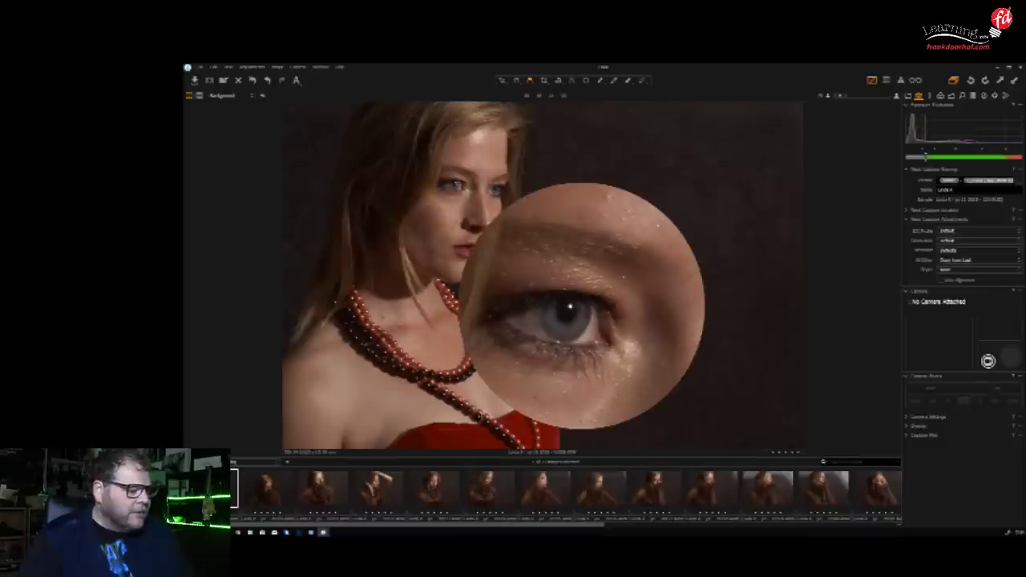
pyautogui.moveTo(571, 307); pyautogui.dragTo(570, 316)
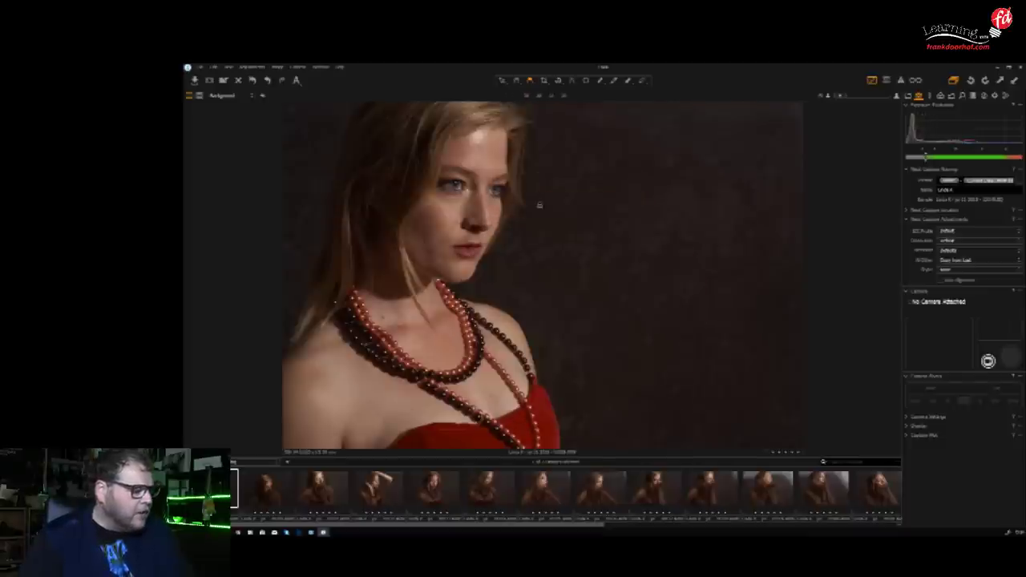
pyautogui.press('Right')
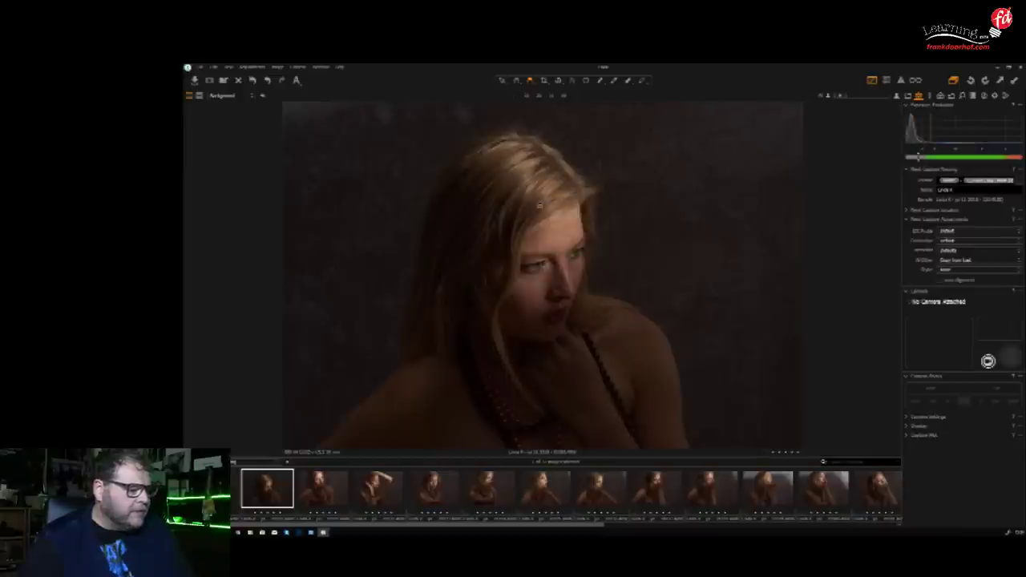
pyautogui.moveTo(540, 276); pyautogui.dragTo(540, 276)
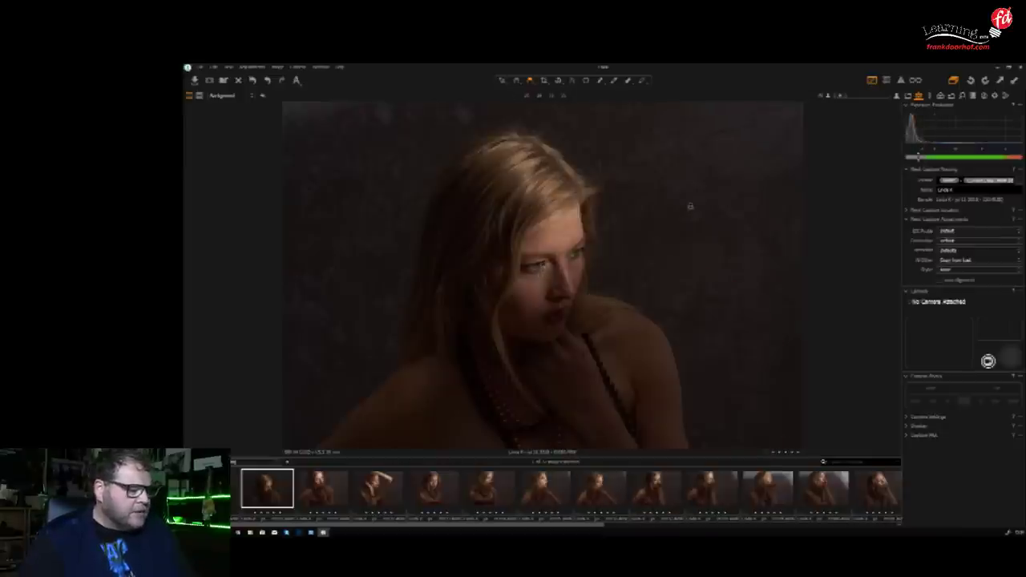
pyautogui.press('Right')
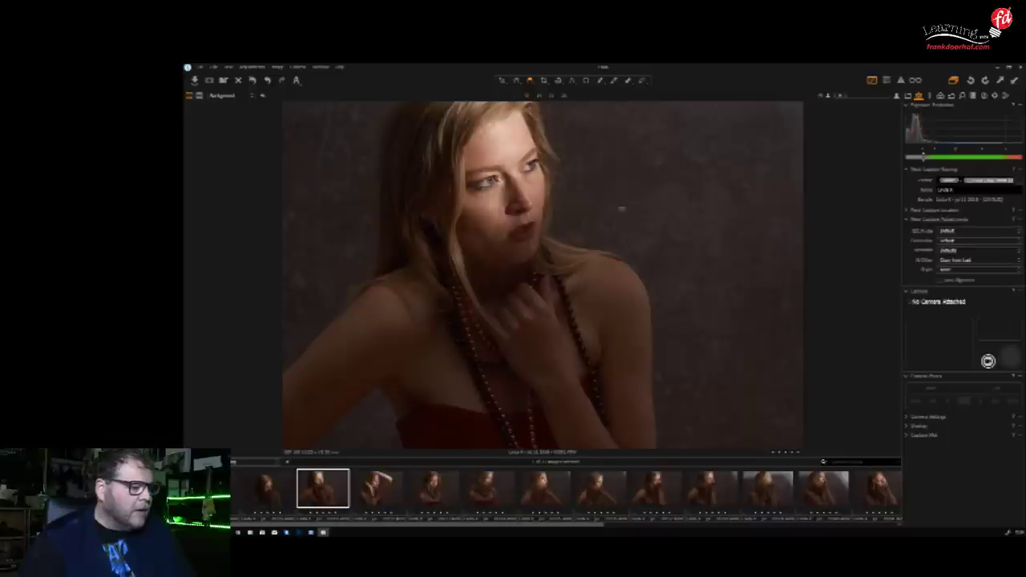
pyautogui.moveTo(485, 178); pyautogui.dragTo(485, 178)
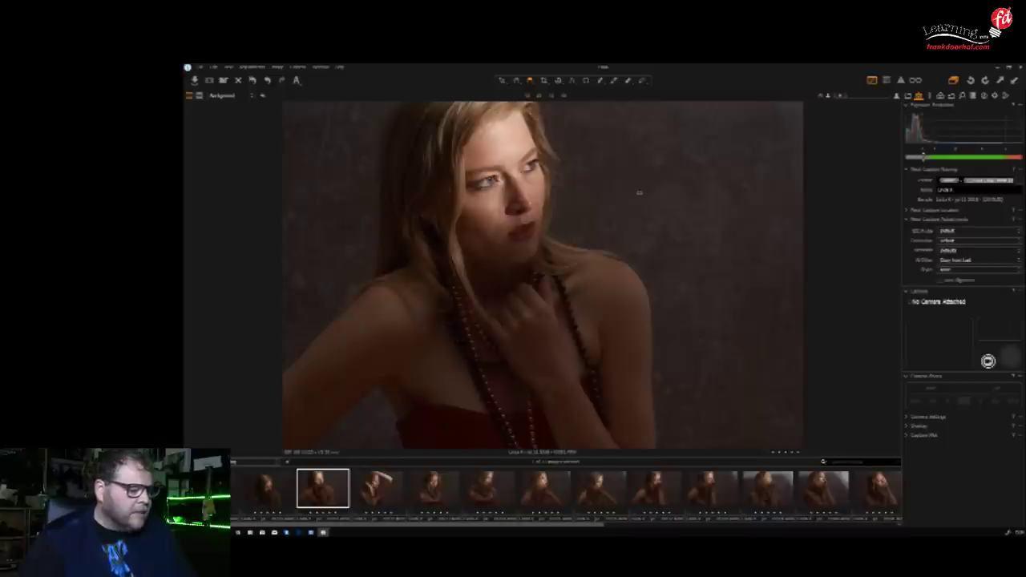
pyautogui.press('Right')
pyautogui.press('Right')
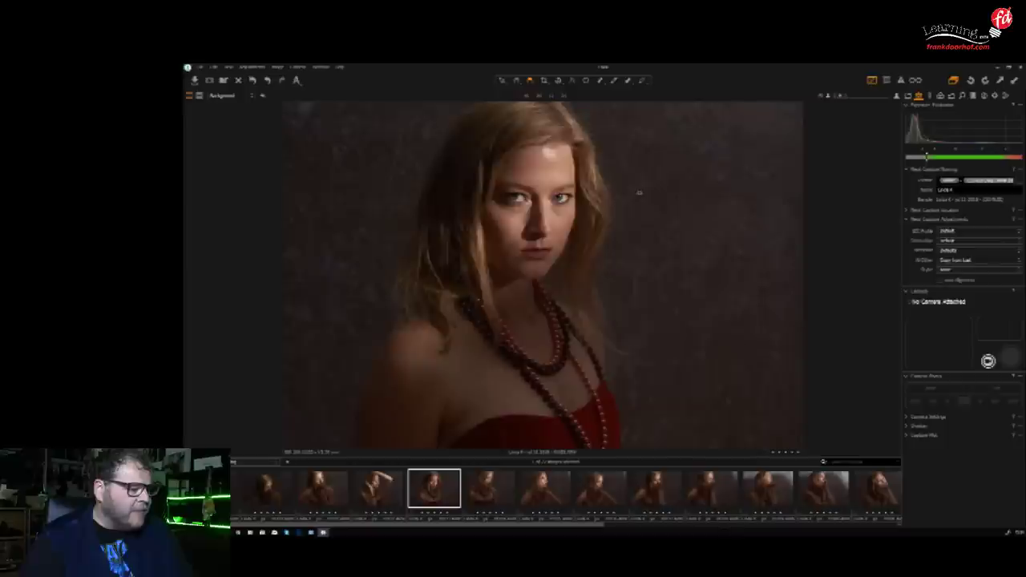
pyautogui.press('Right')
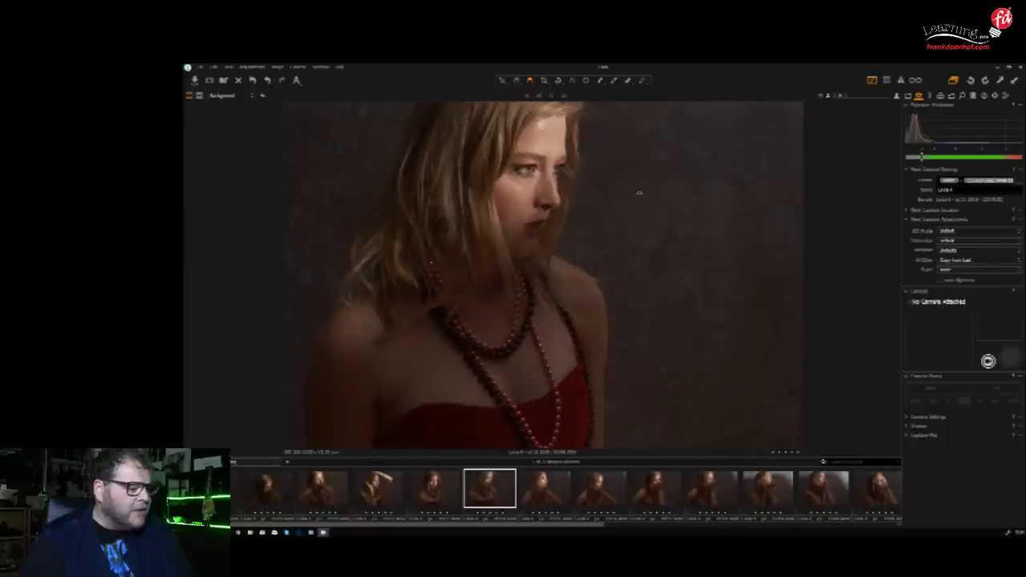
pyautogui.click(519, 167)
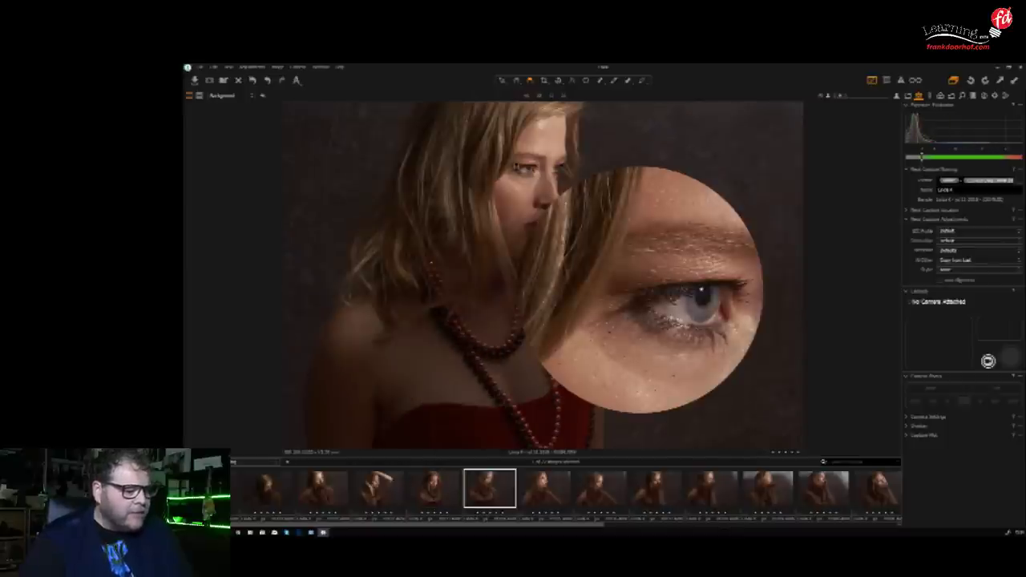
pyautogui.moveTo(516, 166); pyautogui.dragTo(553, 171)
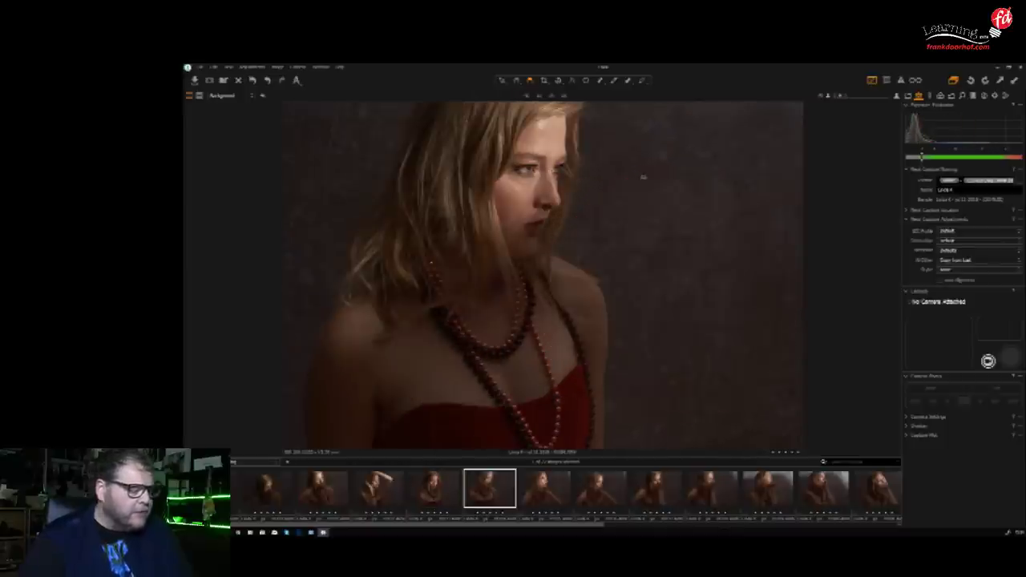
# Give a star rating to the portrait with lowered arms and the face turned aside, and continue to the hand-on-cheek shot
pyautogui.press('Right')
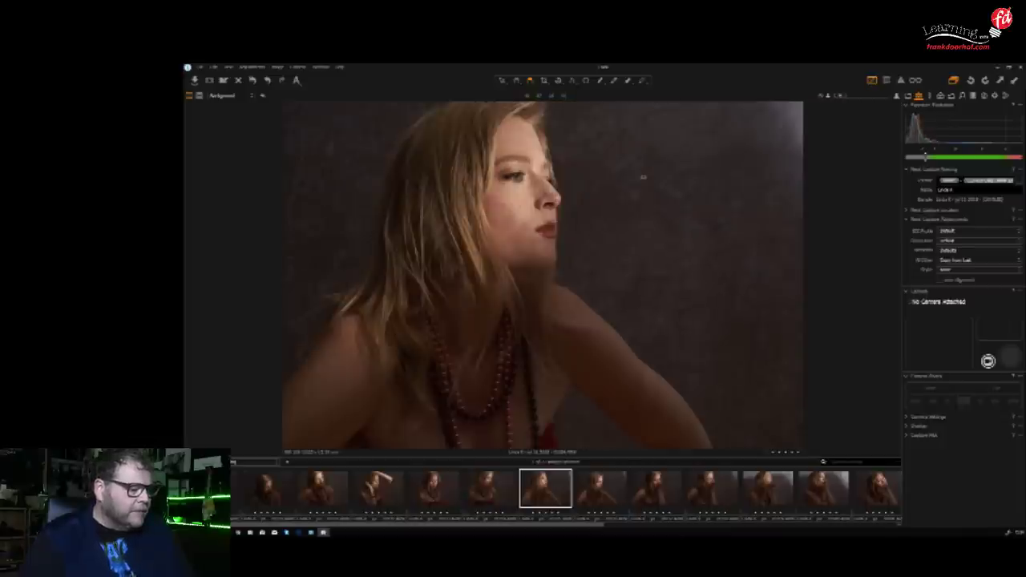
pyautogui.press('Right')
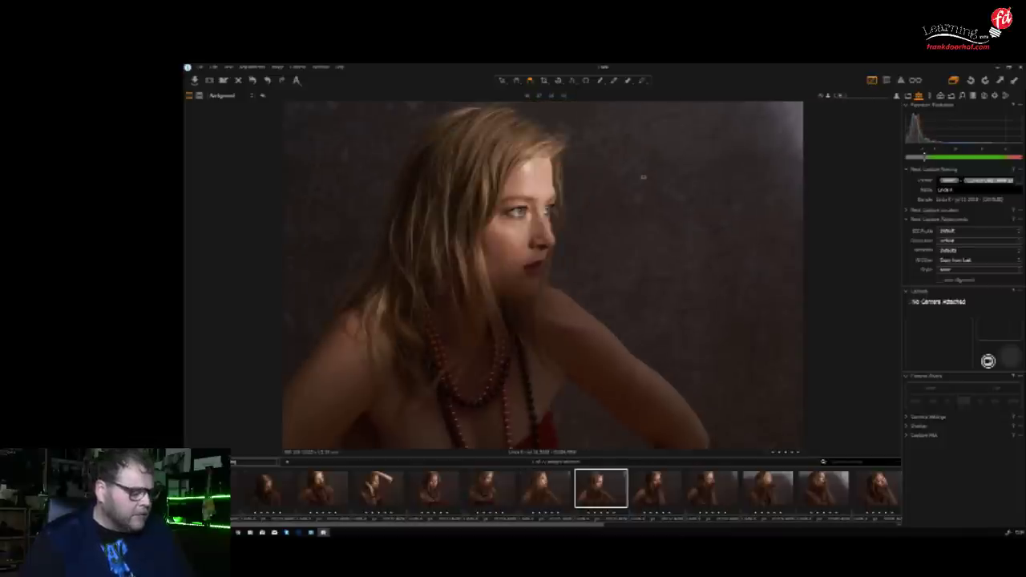
pyautogui.press('Right')
pyautogui.press('Right')
pyautogui.press('Right')
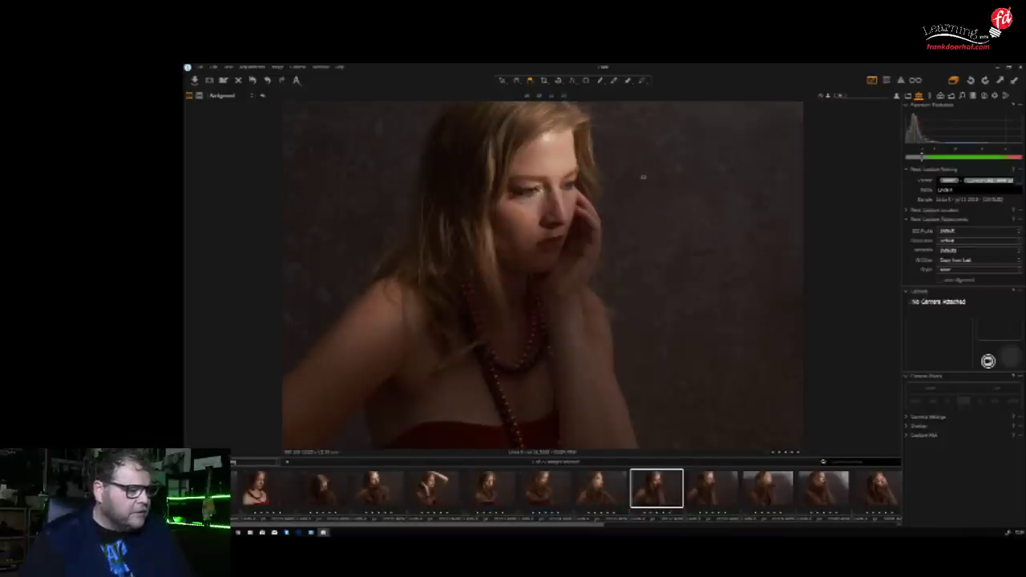
# Go through the hand-on-face and raised-arm portraits and give a star rating to the profile shot with the arm behind the head
pyautogui.press('Left')
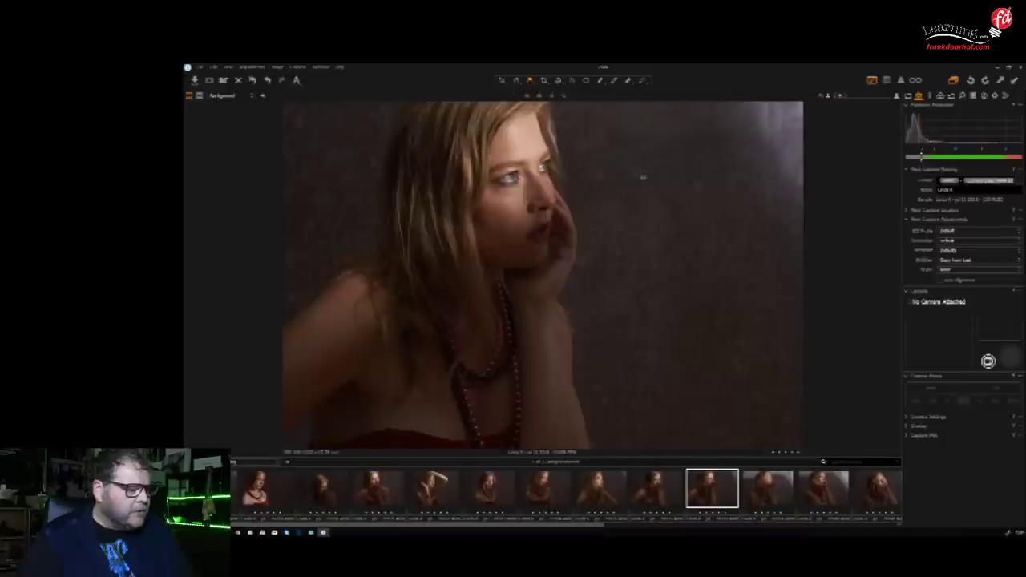
pyautogui.press('Right')
pyautogui.press('Right')
pyautogui.press('Right')
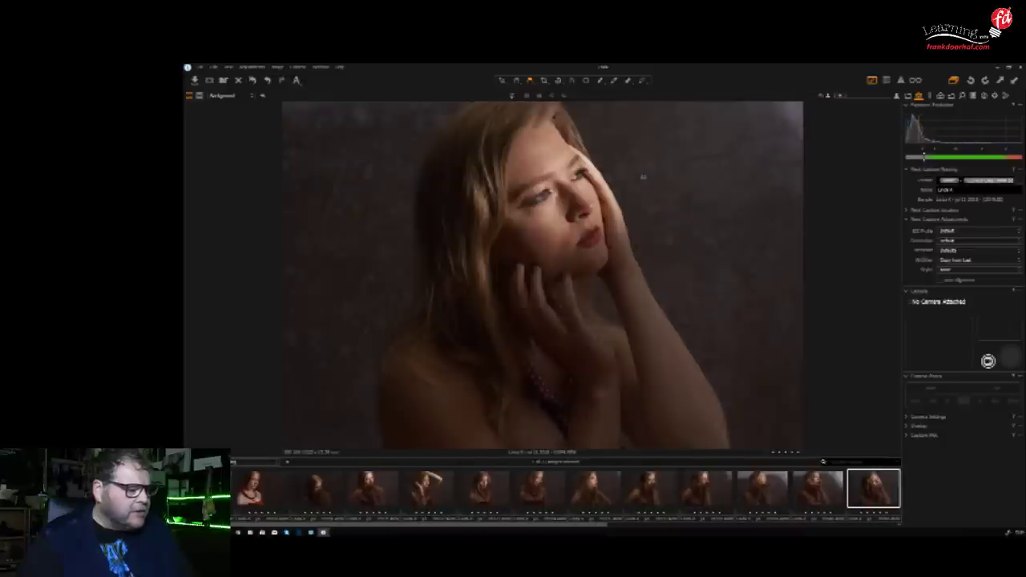
pyautogui.press('Right')
pyautogui.press('Right')
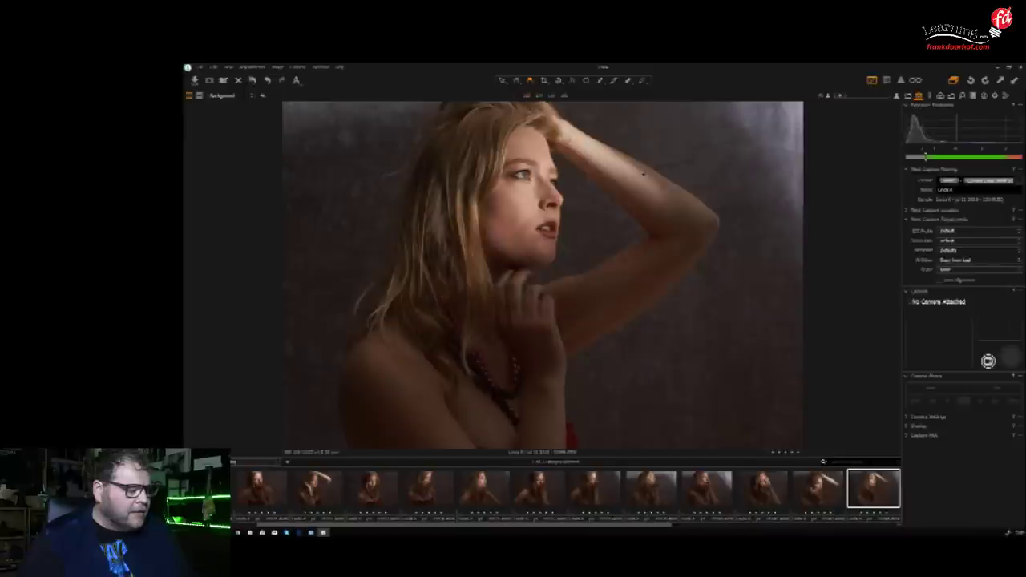
pyautogui.press('Right')
pyautogui.press('Right')
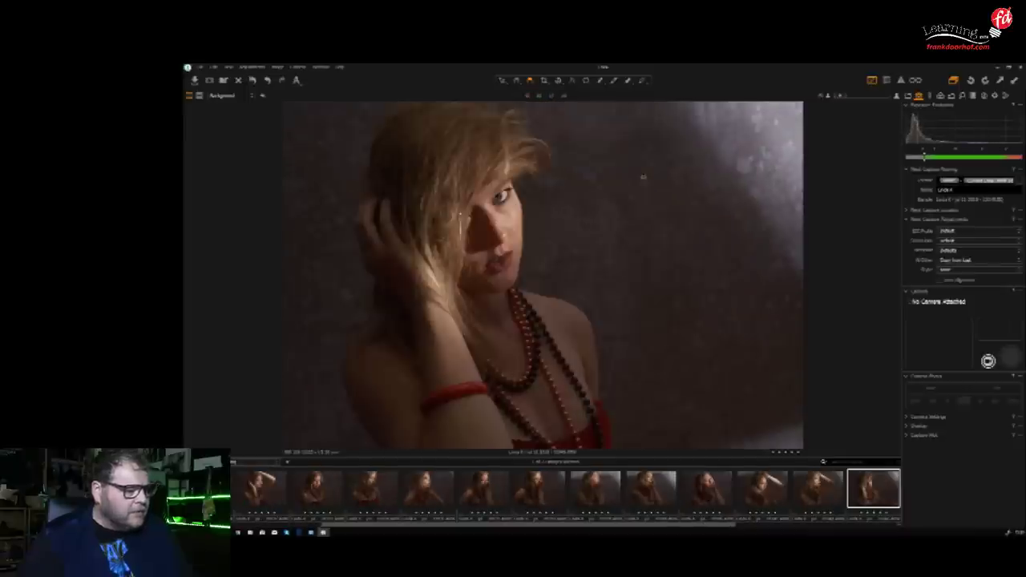
# Give a star rating to the portrait with hair blown over the face, and continue to the last image
pyautogui.press('Right')
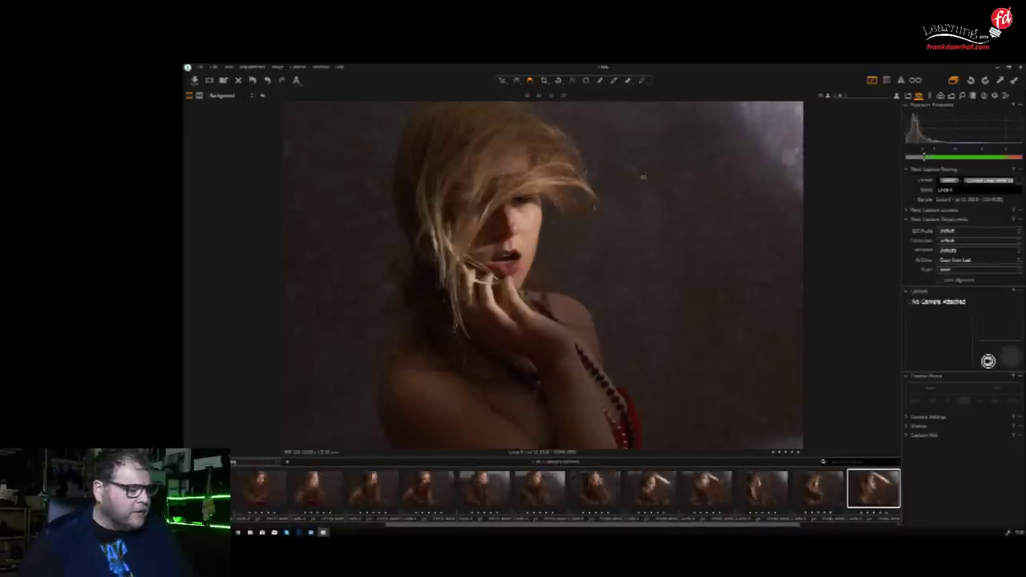
pyautogui.press('Right')
pyautogui.press('Right')
pyautogui.press('Right')
pyautogui.press('Right')
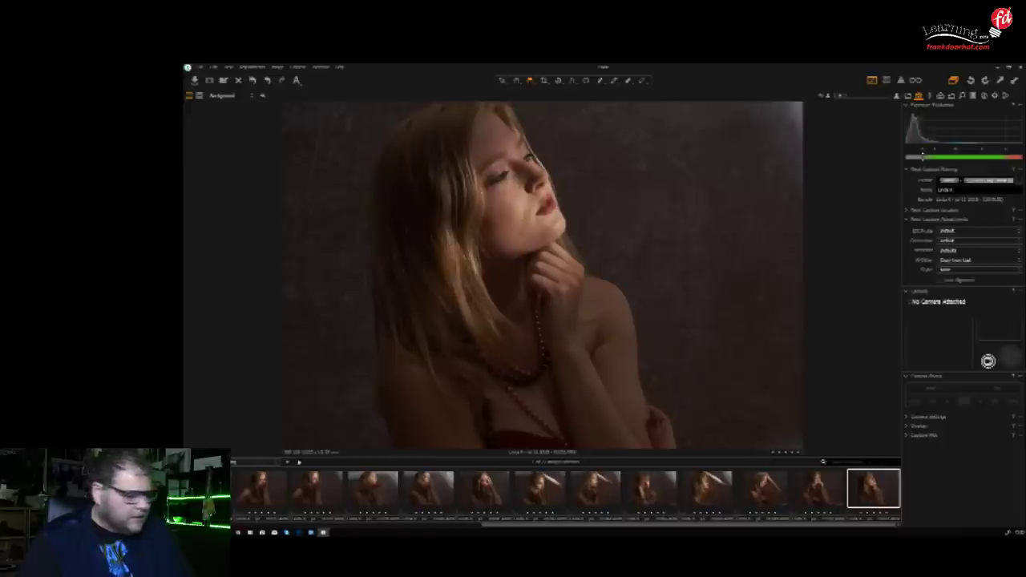
# Review the rated portraits at the beginning of the sequence, and magnify the eyes in the lowered-arms portrait to check focus
pyautogui.scroll(5, 294, 492)
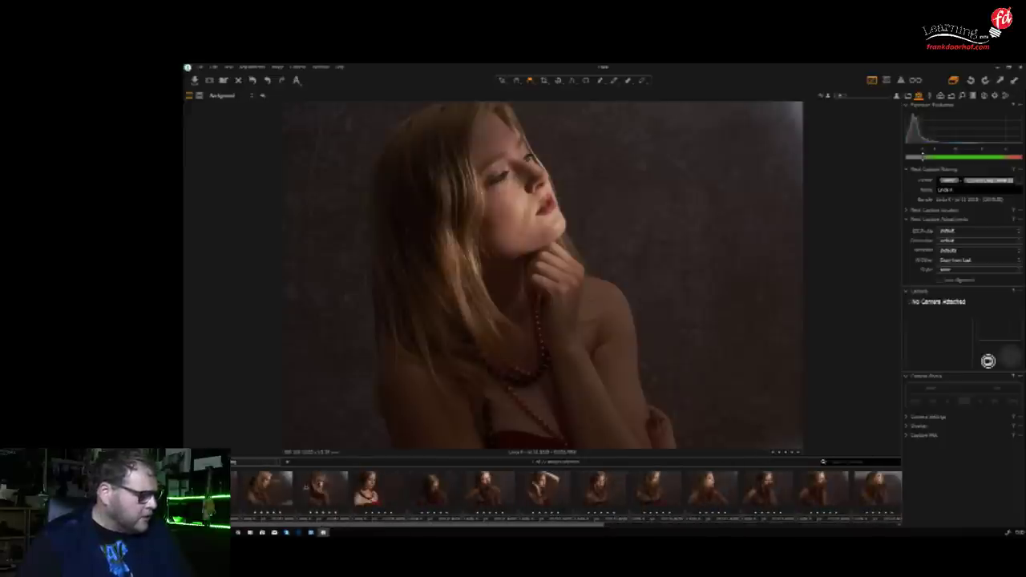
pyautogui.press('Right')
pyautogui.press('Right')
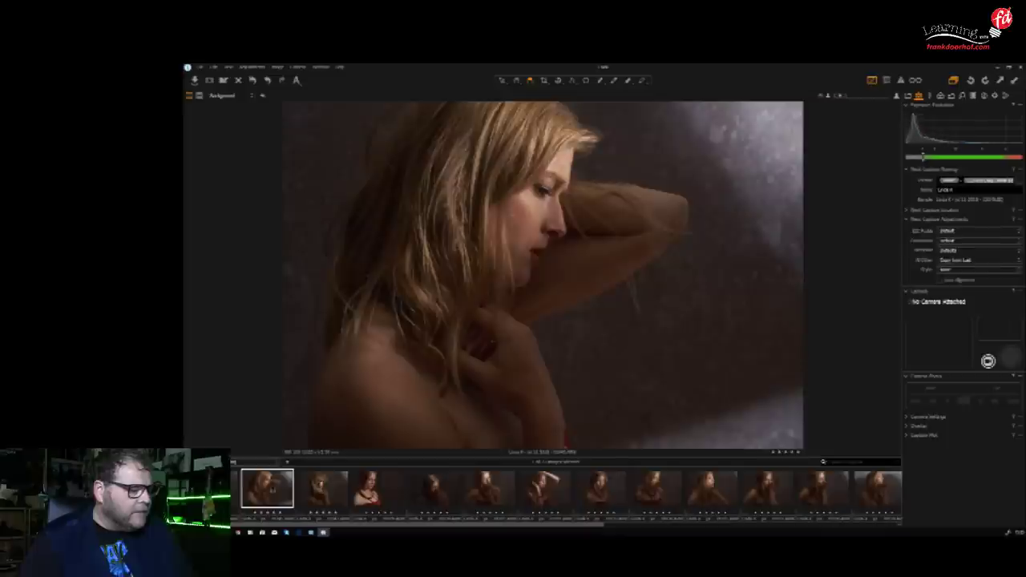
pyautogui.press('Right')
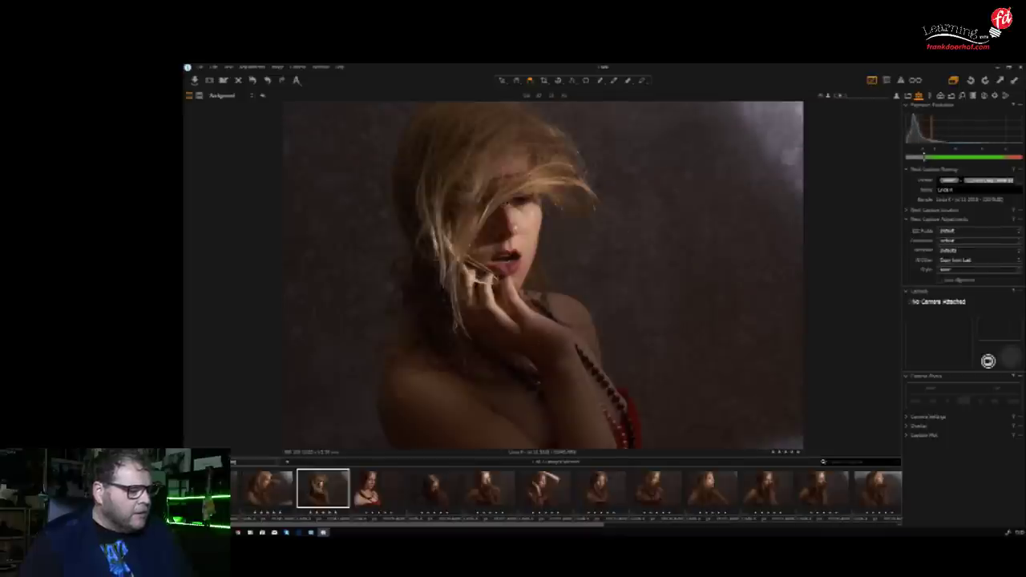
pyautogui.click(504, 206)
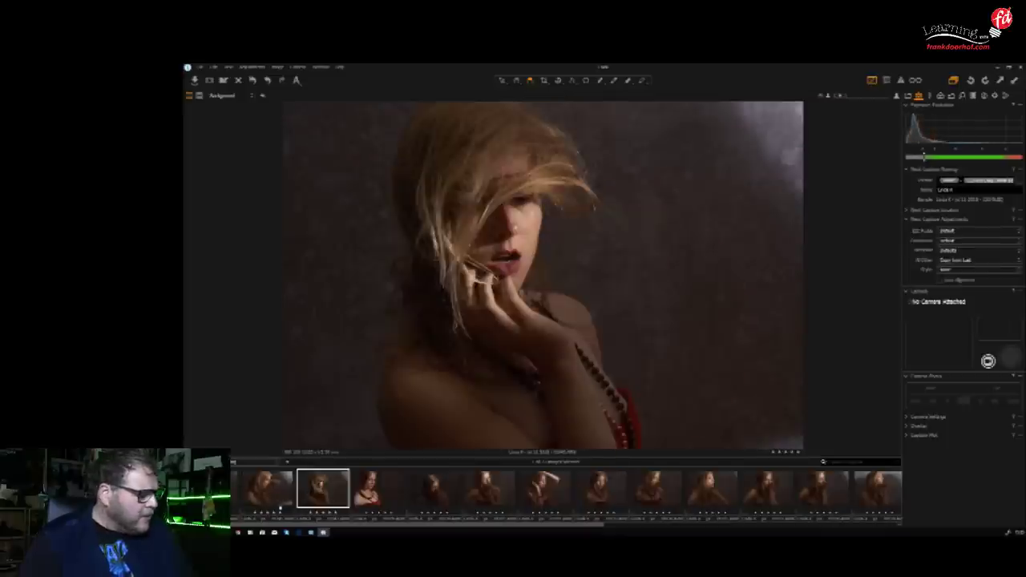
pyautogui.click(272, 487)
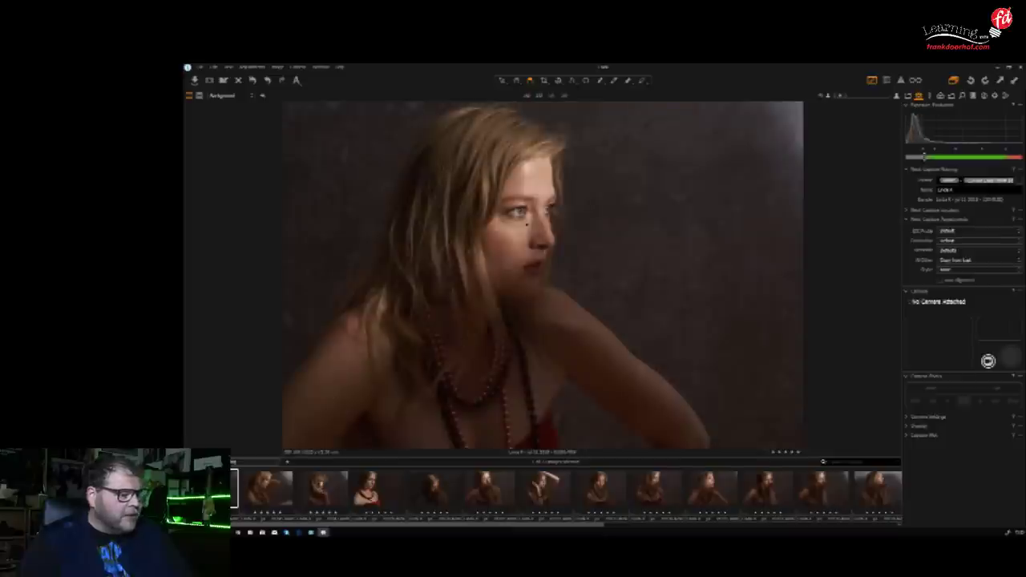
pyautogui.click(525, 210)
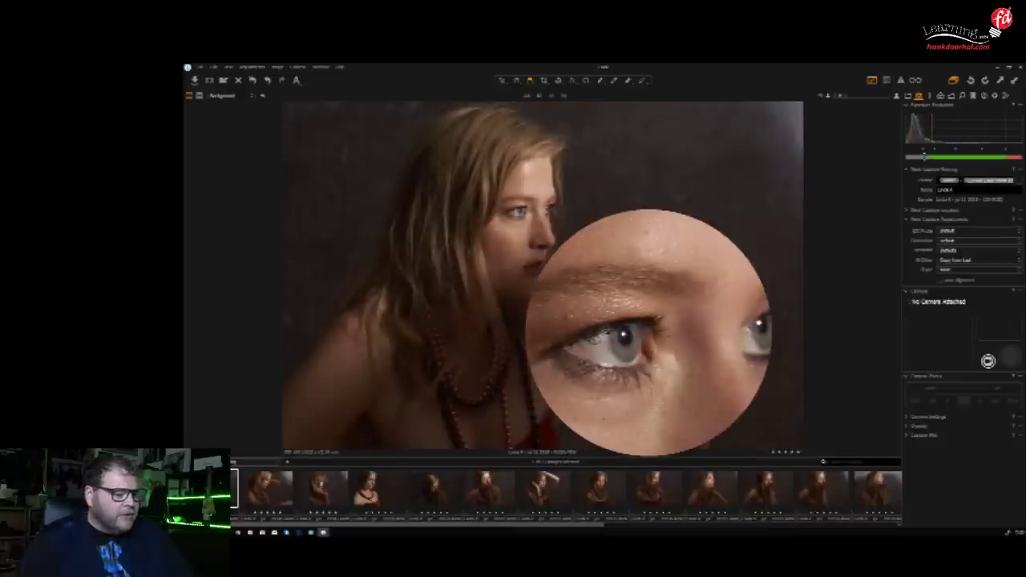
pyautogui.moveTo(647, 333); pyautogui.dragTo(643, 332)
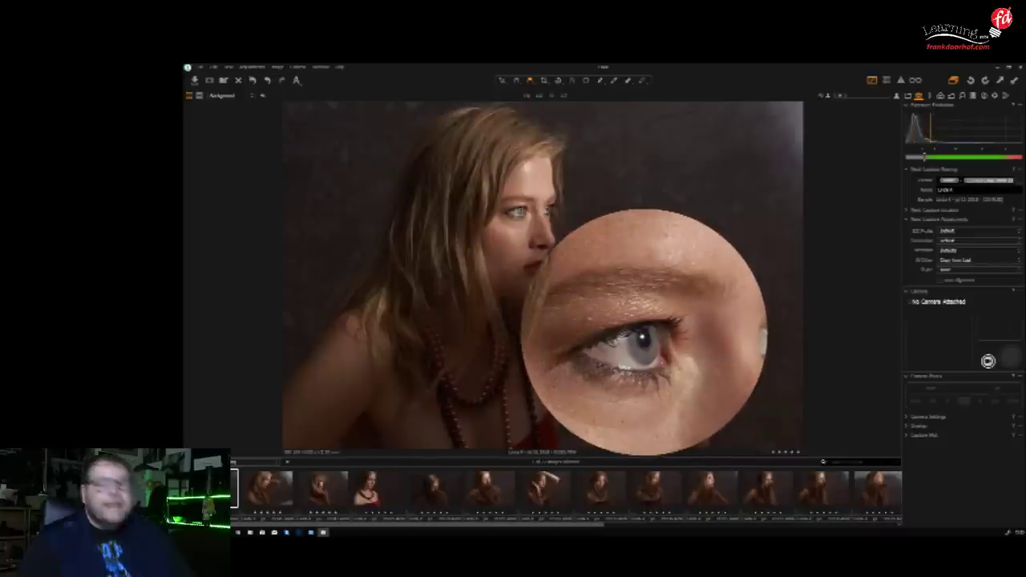
pyautogui.moveTo(643, 331); pyautogui.dragTo(642, 332)
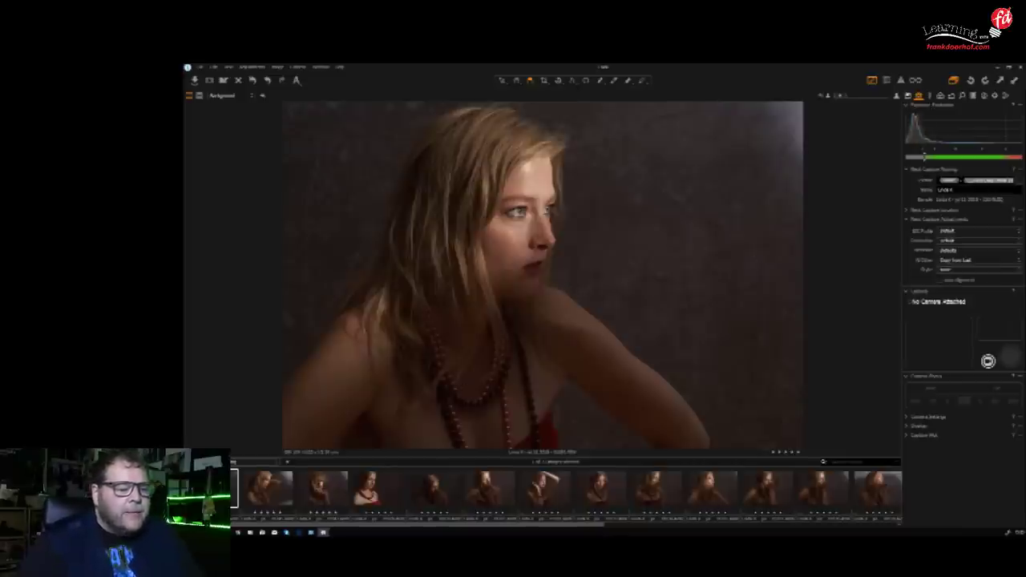
# Crop the lowered-arms portrait, cutting into the hair at the top and trimming the shoulder side and a sliver of opposite background
pyautogui.click(543, 81)
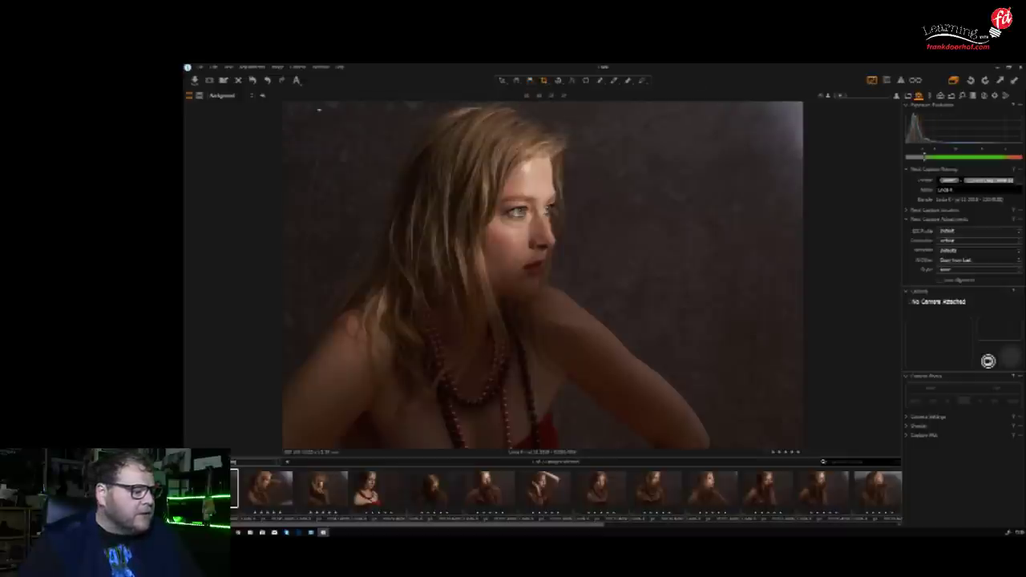
pyautogui.moveTo(288, 116); pyautogui.dragTo(787, 449)
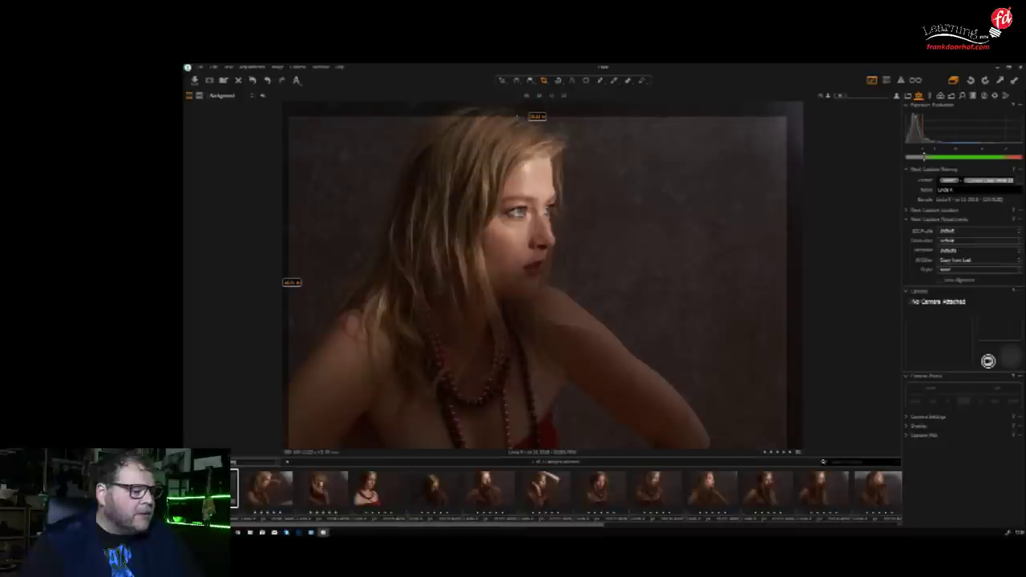
pyautogui.click(518, 122)
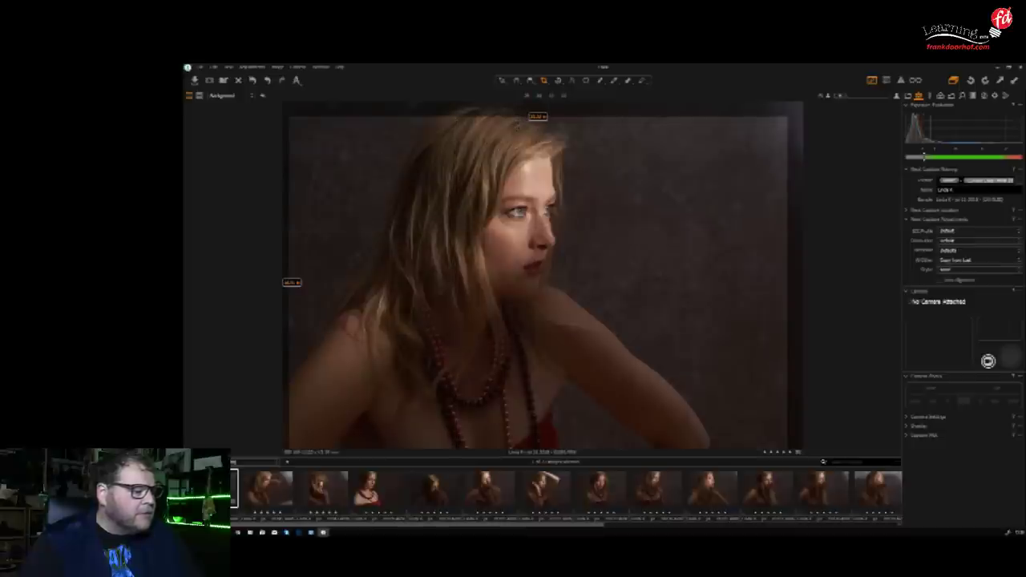
pyautogui.moveTo(288, 118); pyautogui.dragTo(330, 133)
pyautogui.moveTo(461, 176); pyautogui.dragTo(472, 177)
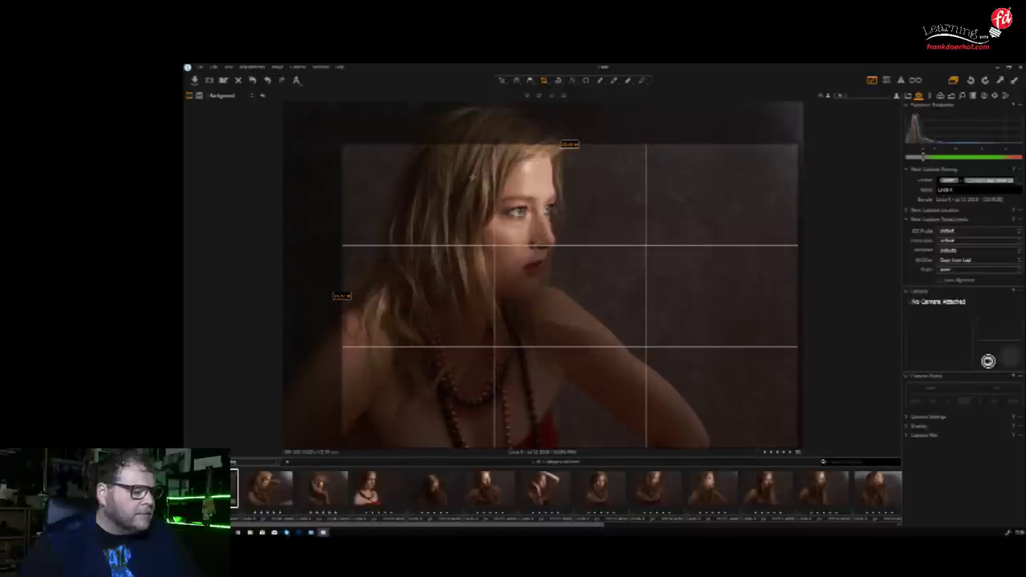
pyautogui.click(502, 81)
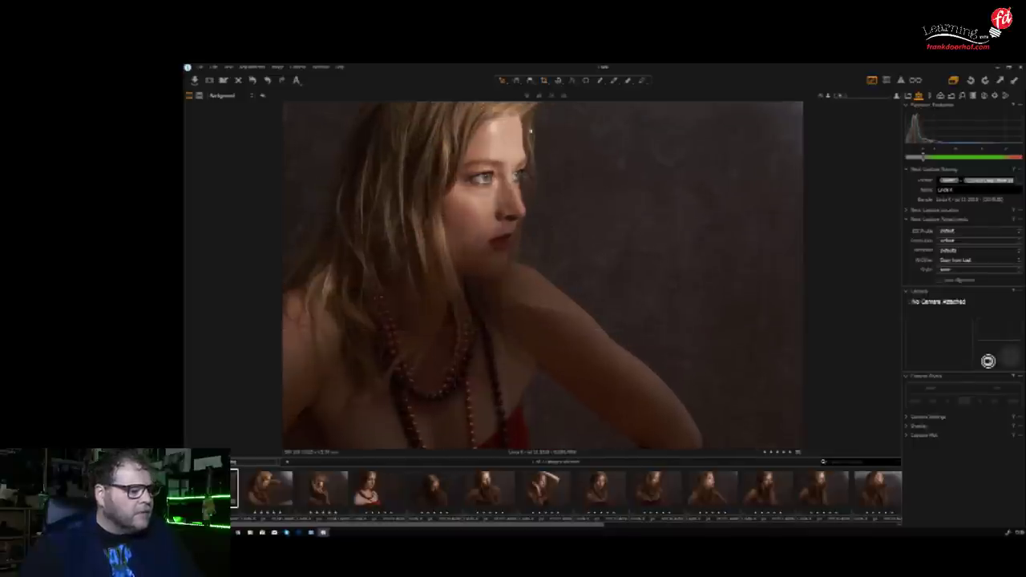
# Tighten the lowered-arms portrait's crop from its upper-left corner so that it cuts through the forehead and removes more of the shoulder
pyautogui.click(543, 81)
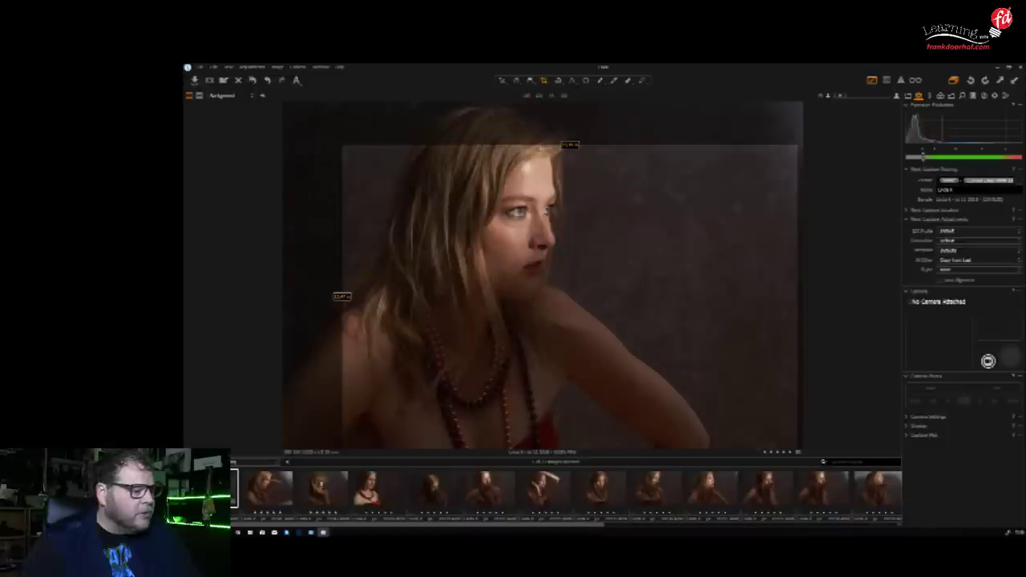
pyautogui.moveTo(341, 146); pyautogui.dragTo(372, 166)
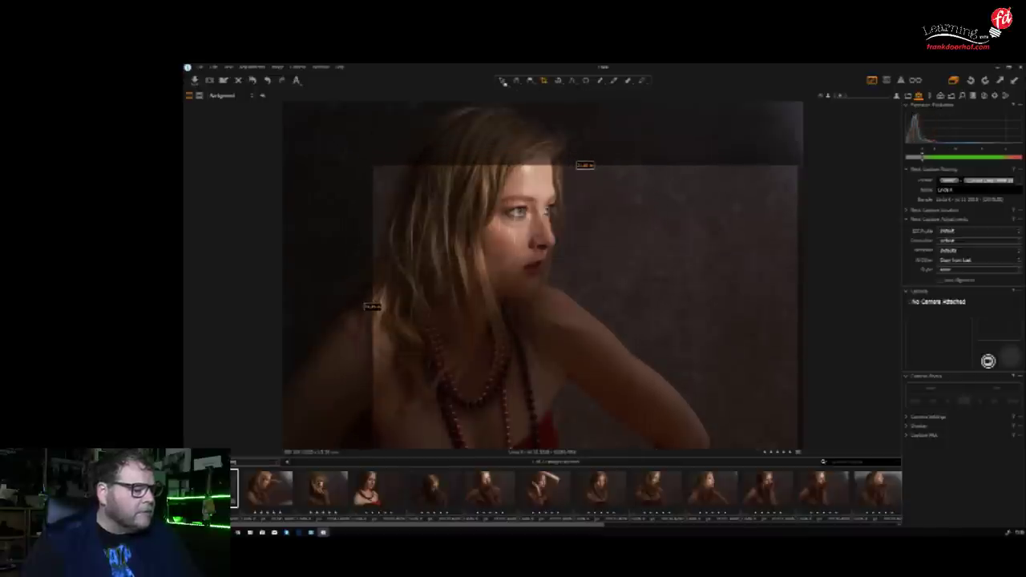
pyautogui.click(503, 80)
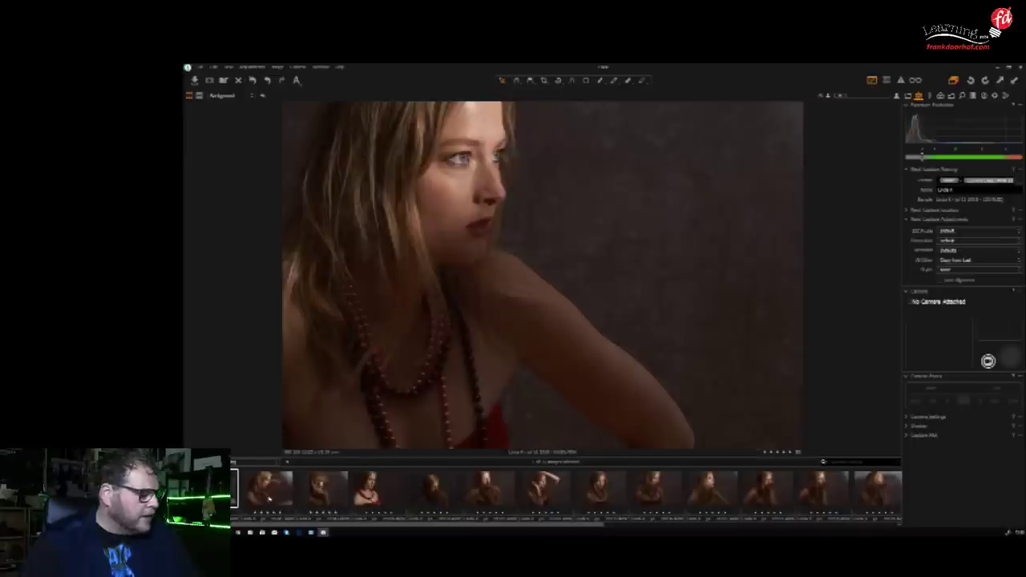
# Crop the raised-arm profile portrait slightly from its upper-left corner, and continue to the portrait with hair blown over the face
pyautogui.click(269, 497)
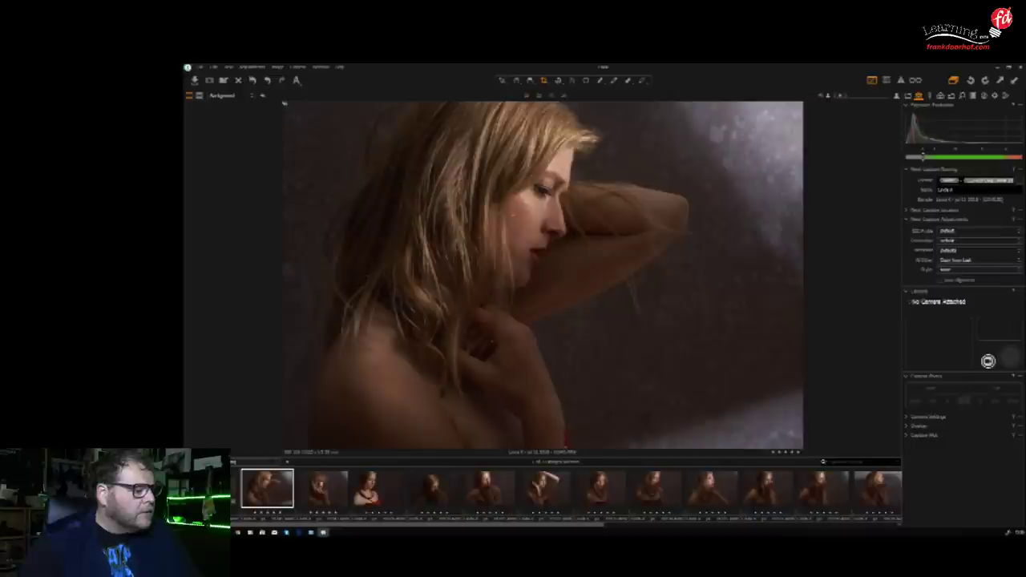
pyautogui.moveTo(284, 103); pyautogui.dragTo(317, 118)
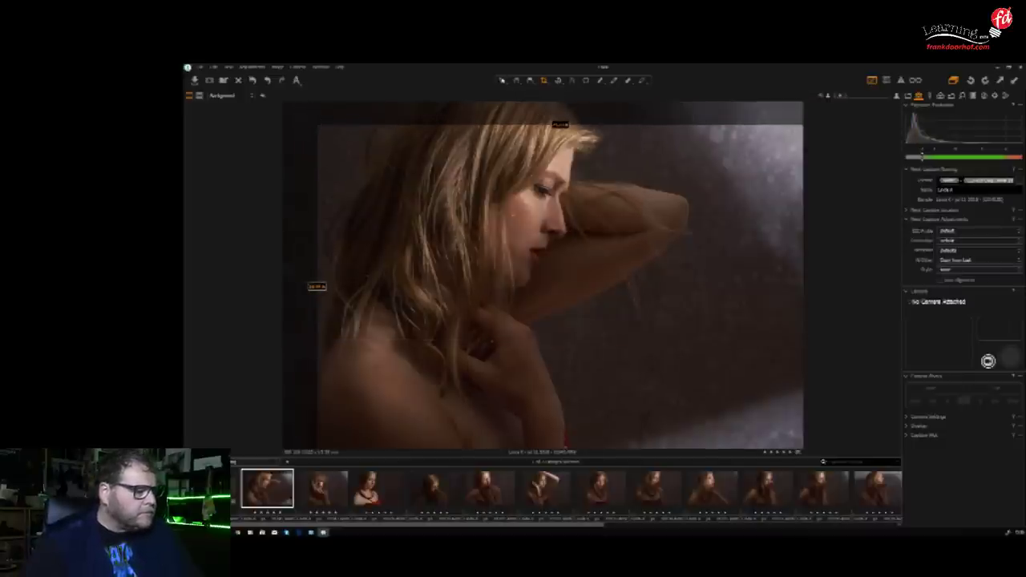
pyautogui.press('v')
pyautogui.click(310, 494)
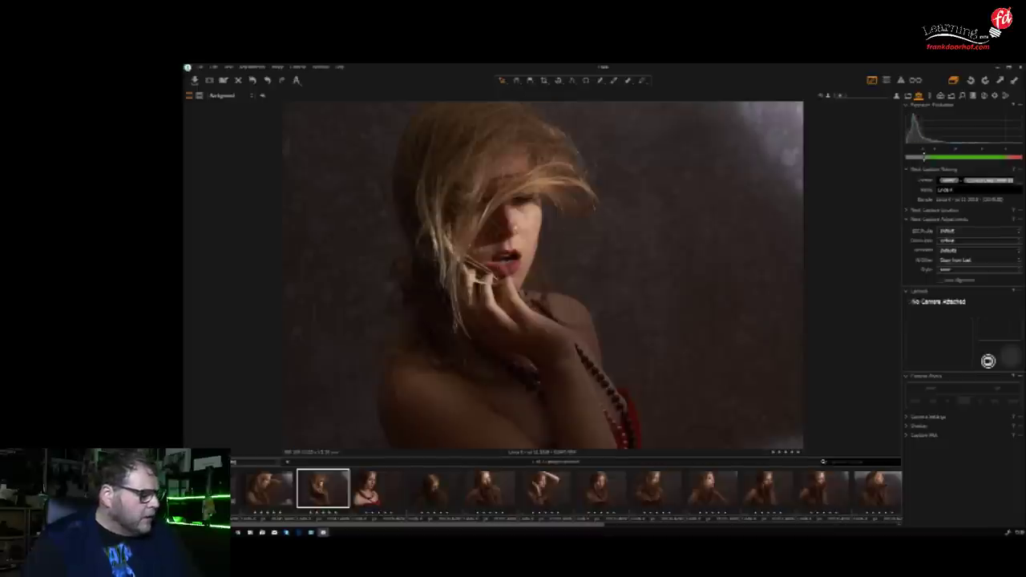
# Apply the user style FD BW Standard to the cropped lowered-arms portrait and darken it by lowering the exposure brightness
pyautogui.click(234, 488)
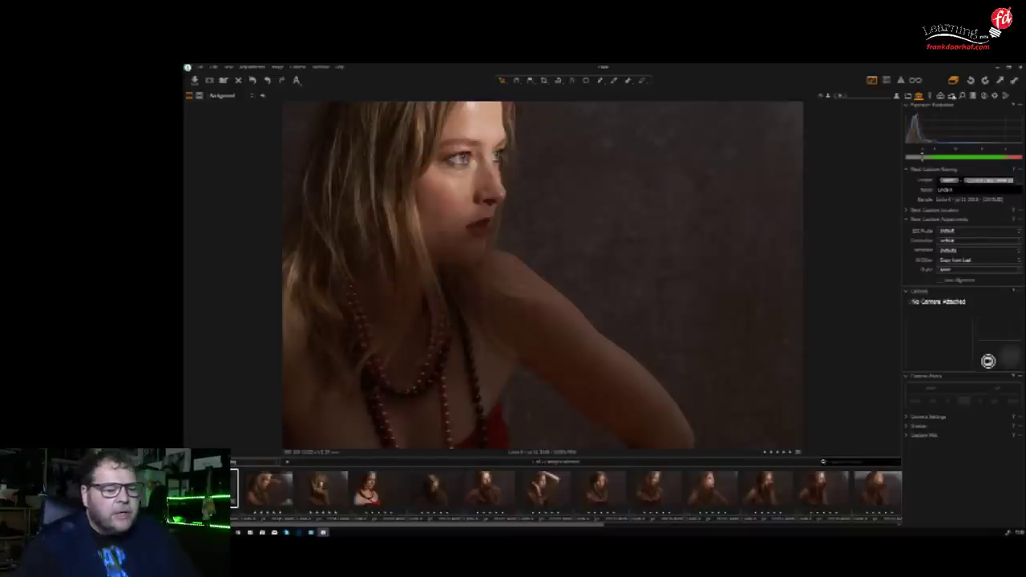
pyautogui.click(972, 95)
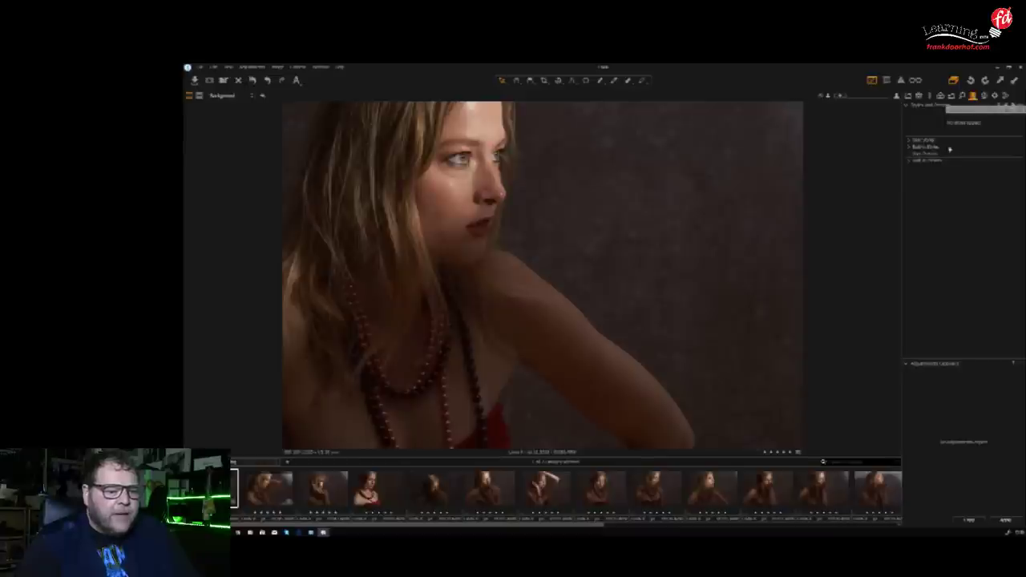
pyautogui.click(908, 140)
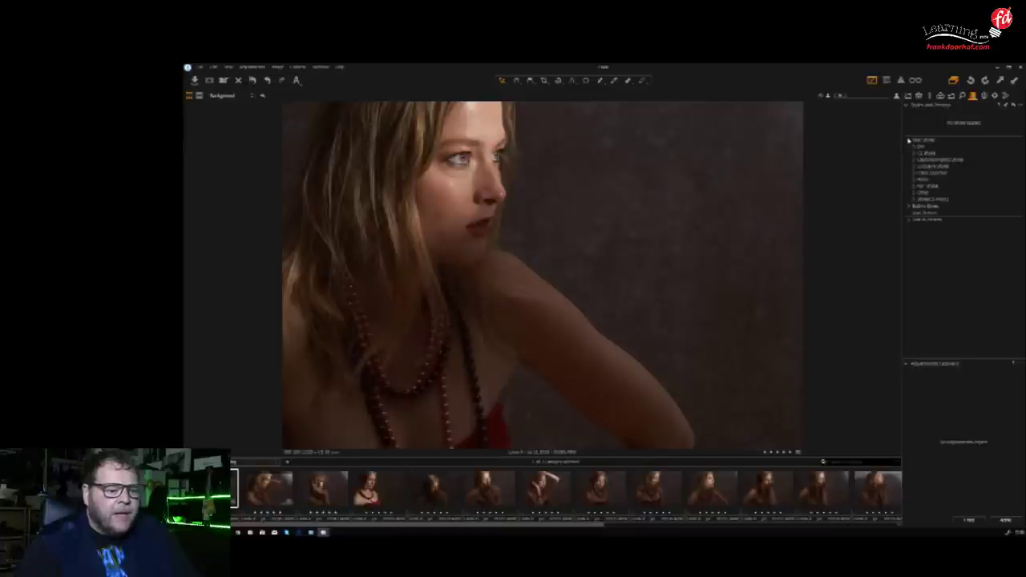
pyautogui.click(914, 173)
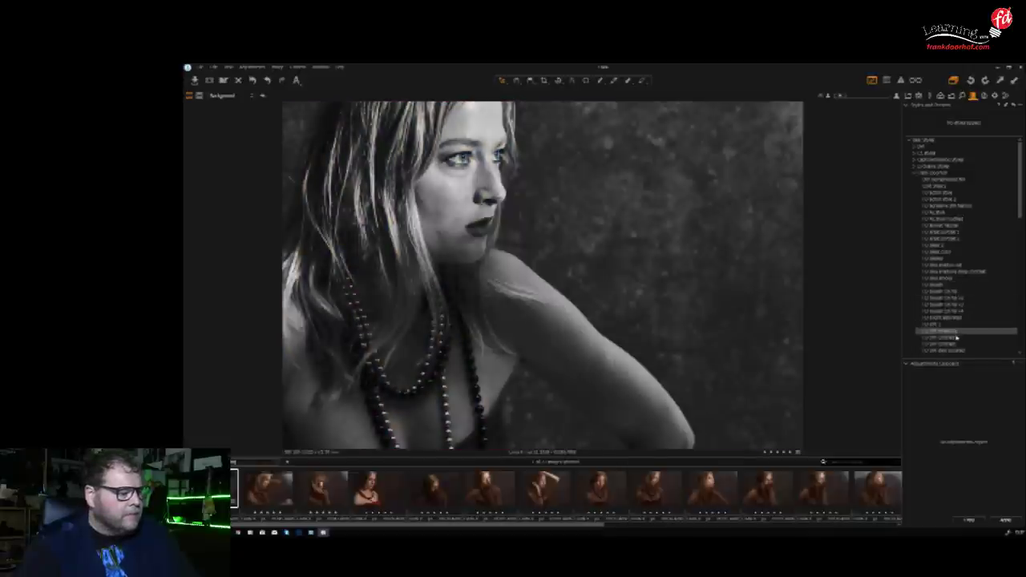
pyautogui.scroll(-2, 952, 346)
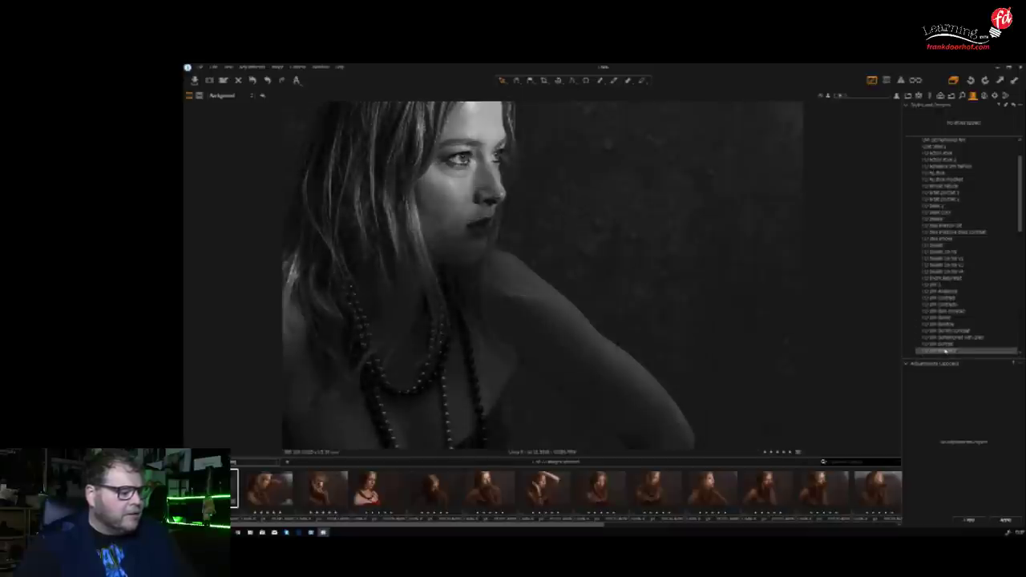
pyautogui.scroll(-1, 947, 351)
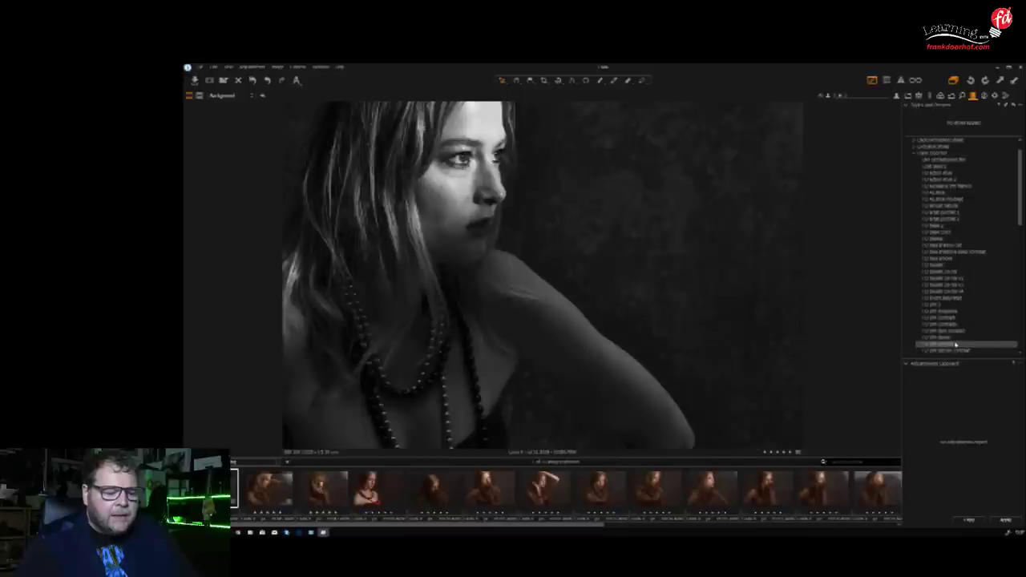
pyautogui.scroll(-1, 956, 344)
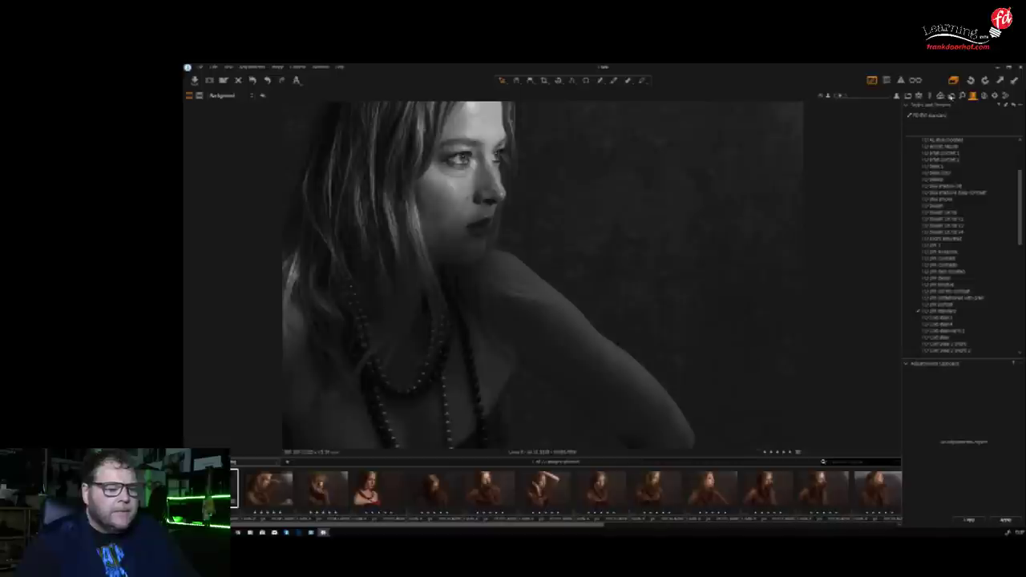
pyautogui.click(950, 96)
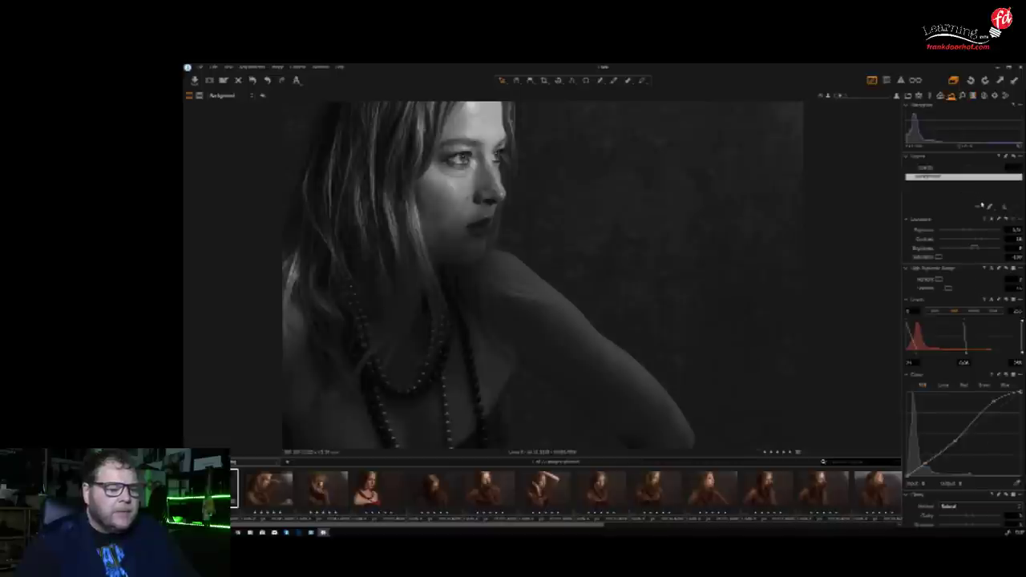
pyautogui.moveTo(977, 244)
pyautogui.mouseDown()
pyautogui.moveTo(992, 244)
pyautogui.moveTo(968, 249)
pyautogui.mouseUp()
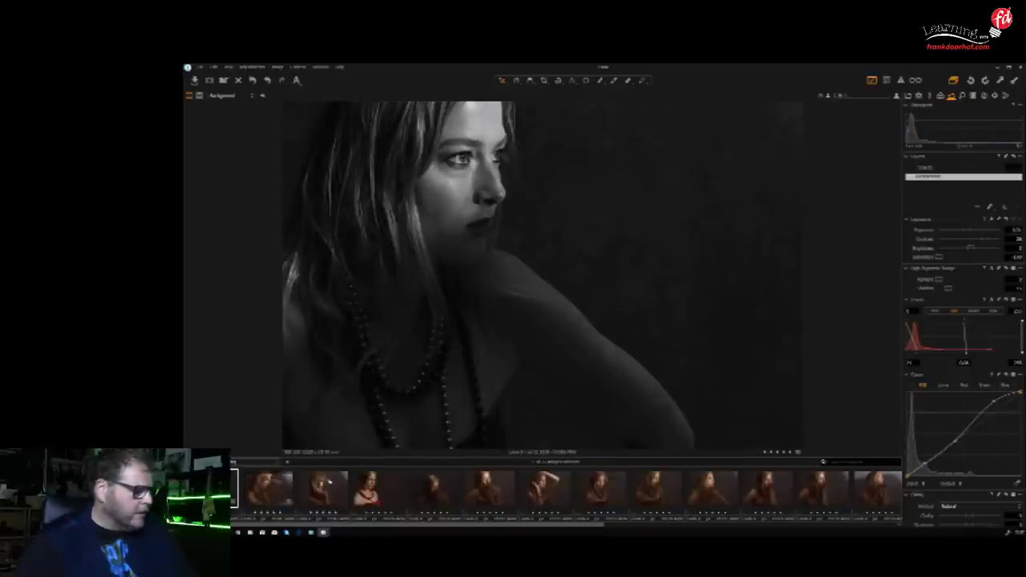
# Try to copy the black-and-white portrait's adjustments, including the crop, to the raised-arm and hair-over-face portraits
pyautogui.keyDown('shift'); pyautogui.click(313, 484); pyautogui.keyUp('shift')
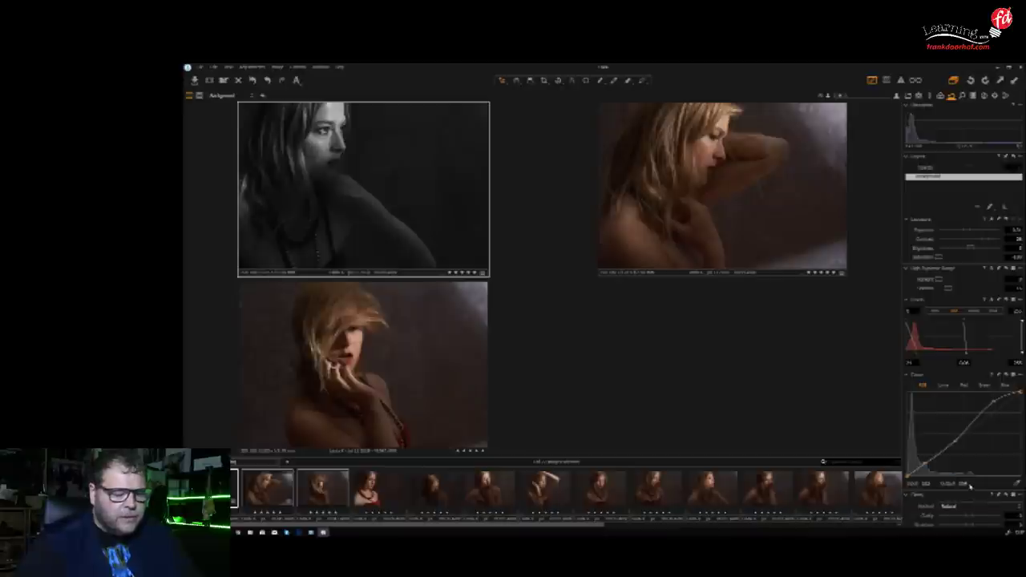
pyautogui.click(252, 67)
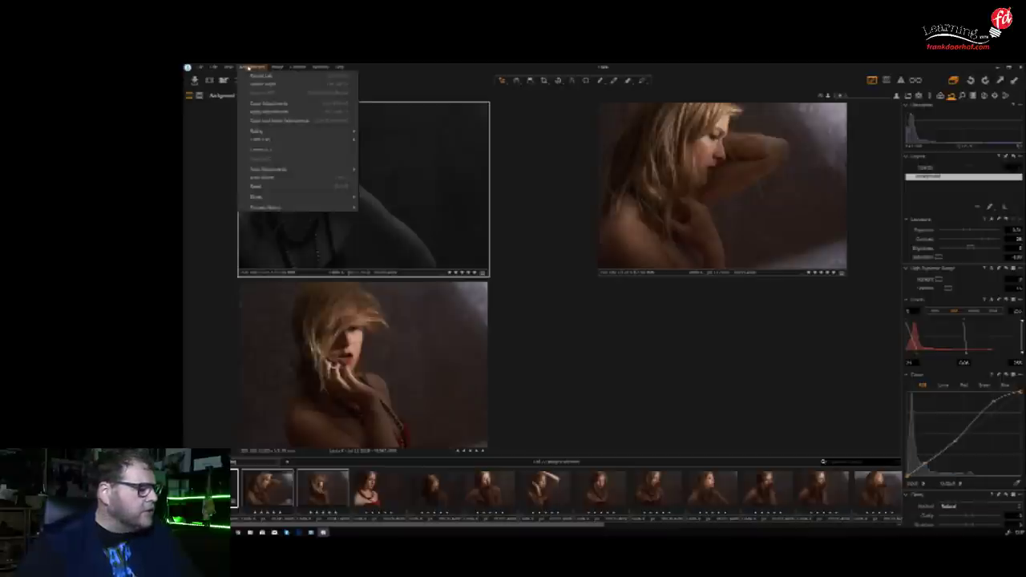
pyautogui.click(264, 120)
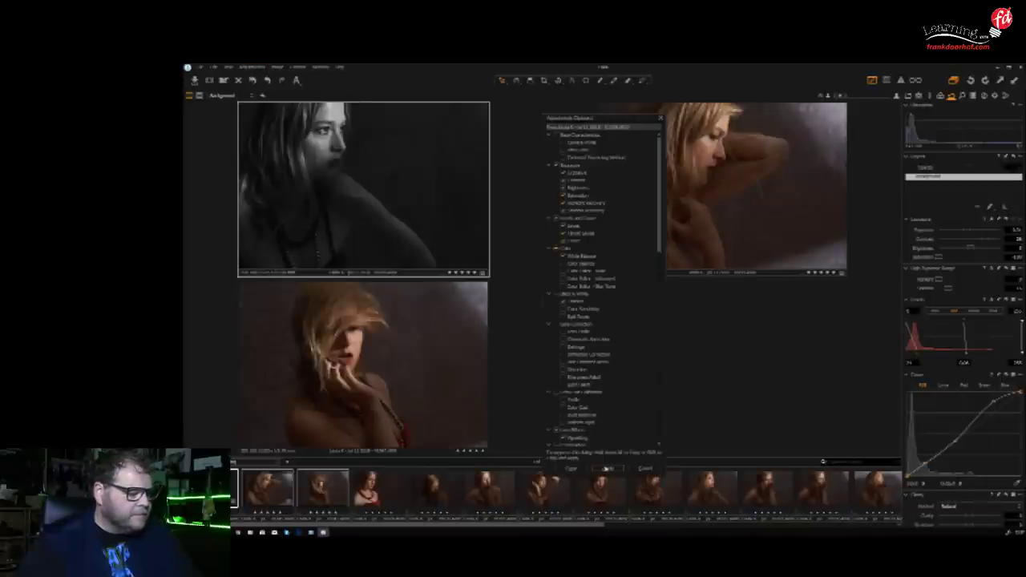
pyautogui.click(607, 469)
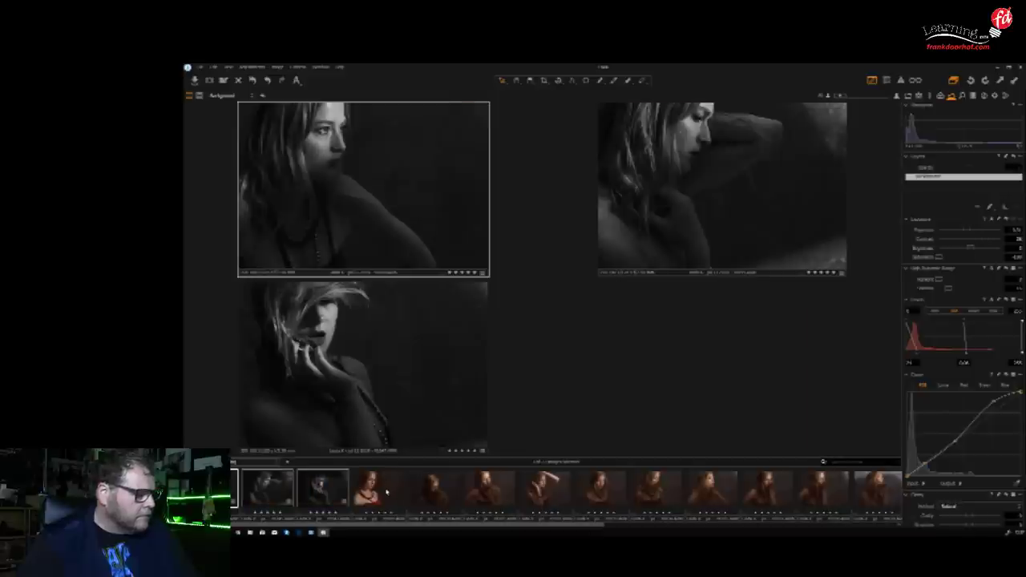
# Check the crop on the hair-over-face portrait, and undo the selection changes and the adjustments copied to the two other portraits
pyautogui.click(375, 485)
pyautogui.click(343, 477)
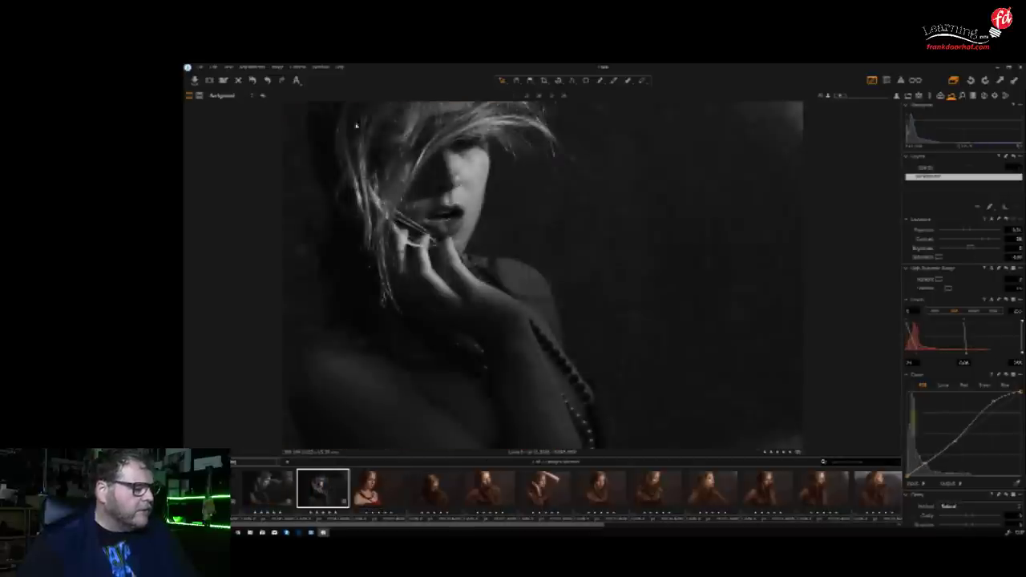
pyautogui.click(213, 68)
pyautogui.click(222, 77)
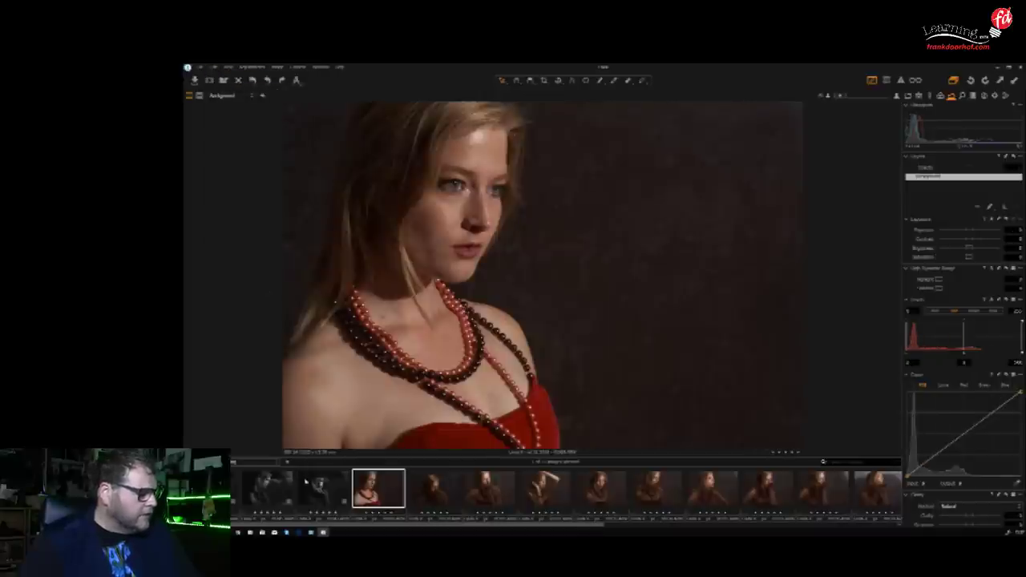
pyautogui.click(213, 67)
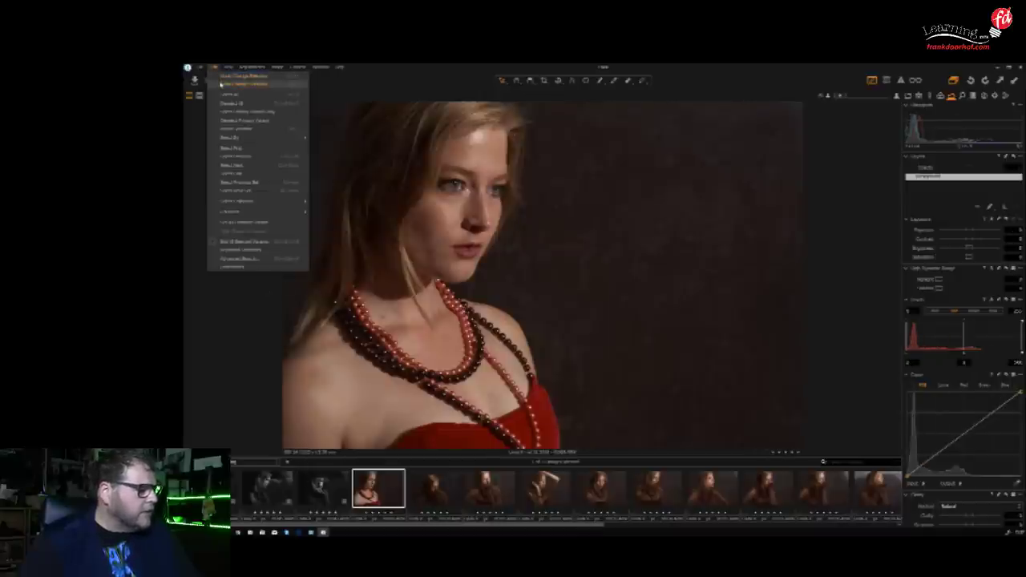
pyautogui.click(221, 83)
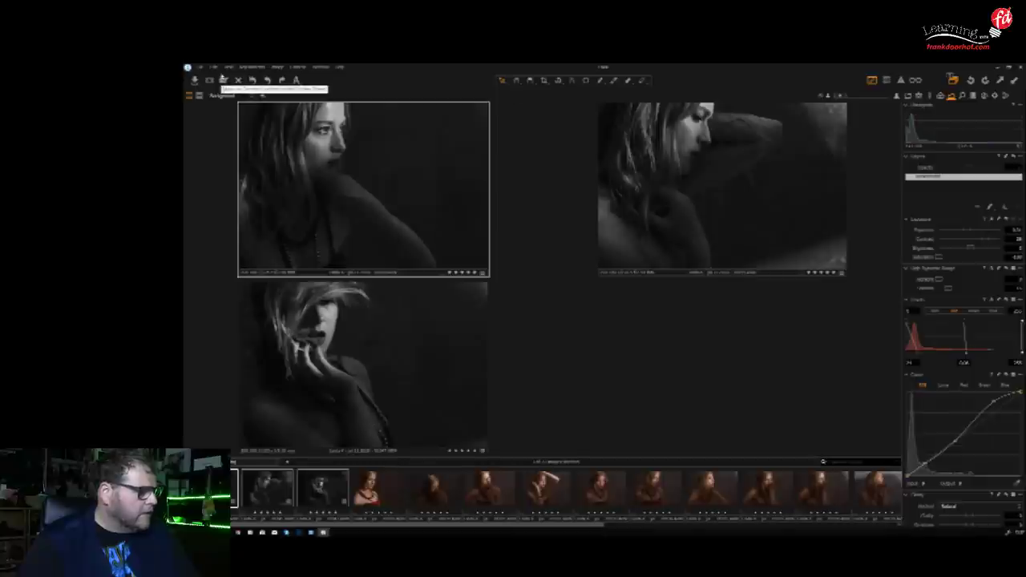
pyautogui.click(213, 67)
pyautogui.click(222, 77)
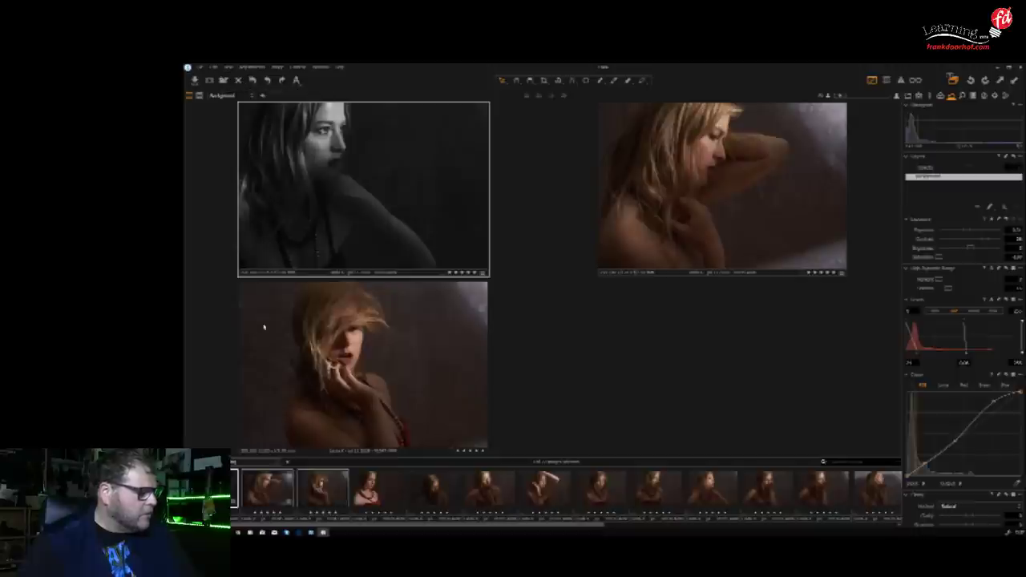
# Copy the black-and-white portrait's adjustments, leaving out the crop, and apply them to the raised-arm and hair-over-face portraits
pyautogui.click(252, 67)
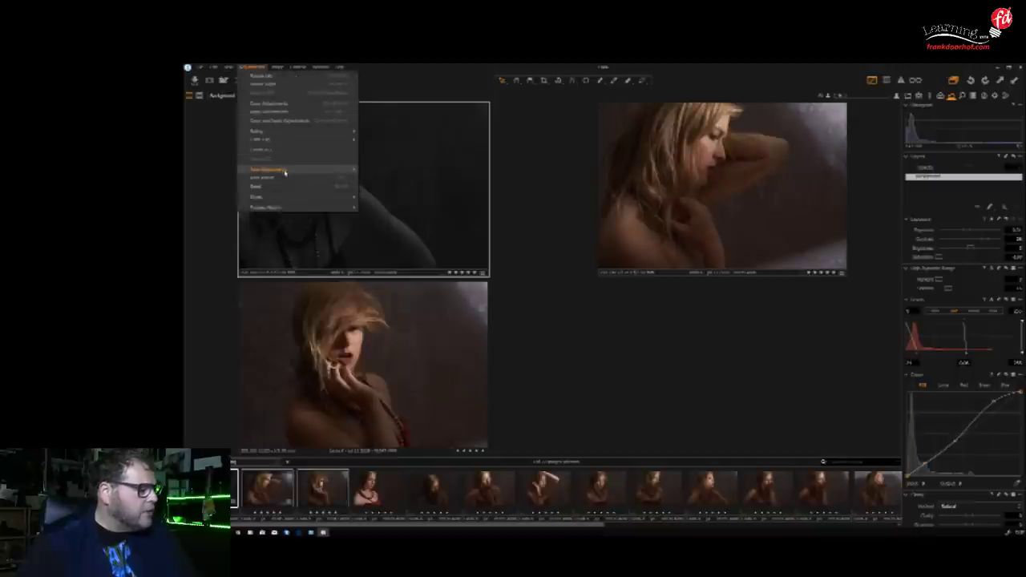
pyautogui.click(285, 120)
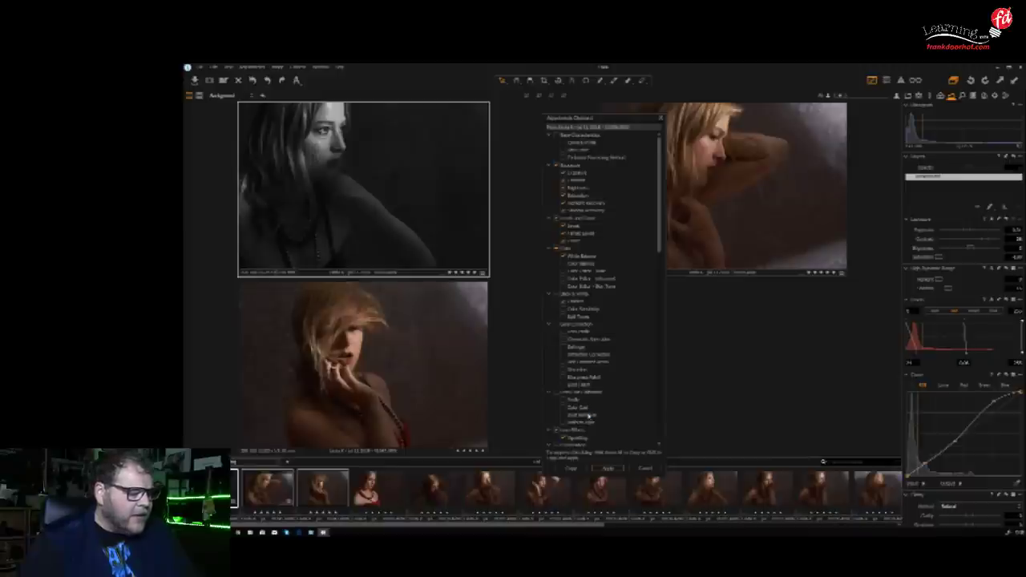
pyautogui.scroll(-9, 589, 415)
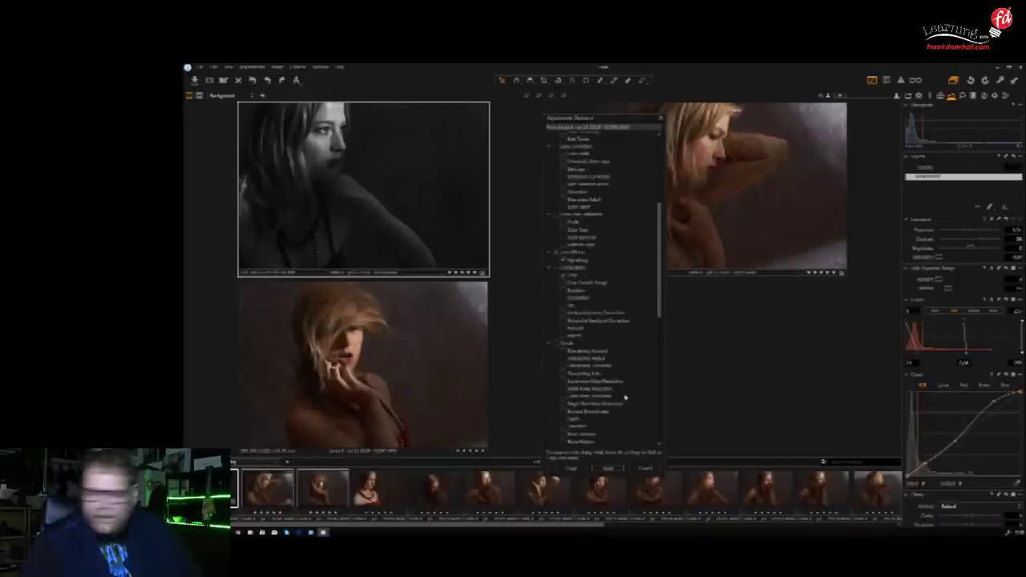
pyautogui.scroll(-8, 624, 397)
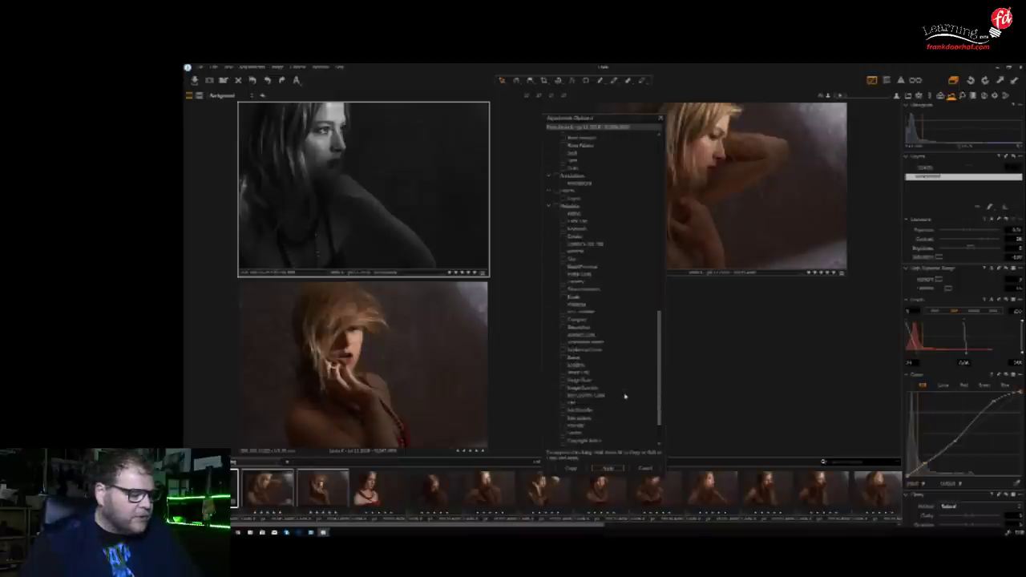
pyautogui.scroll(15, 625, 396)
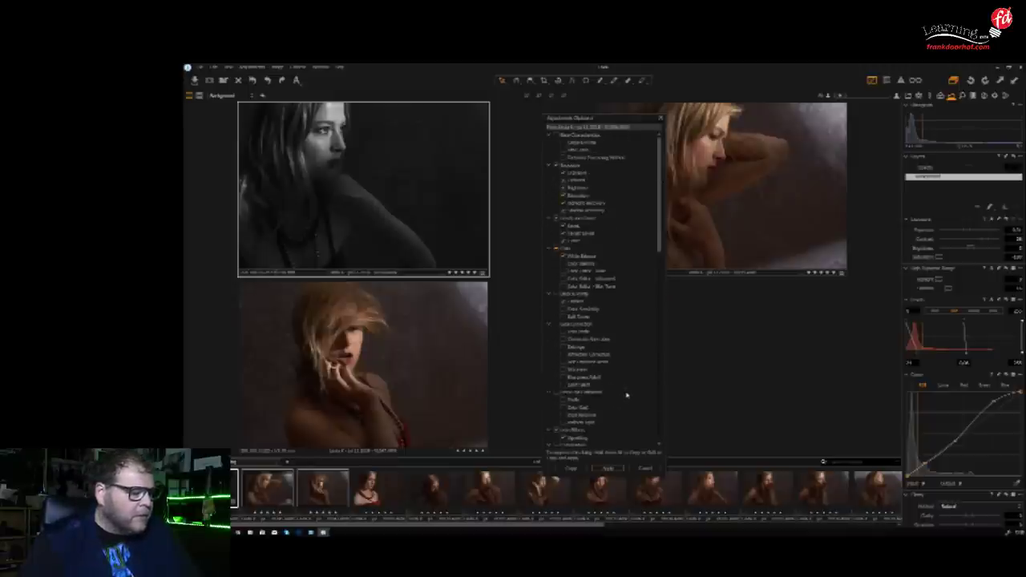
pyautogui.scroll(-5, 639, 300)
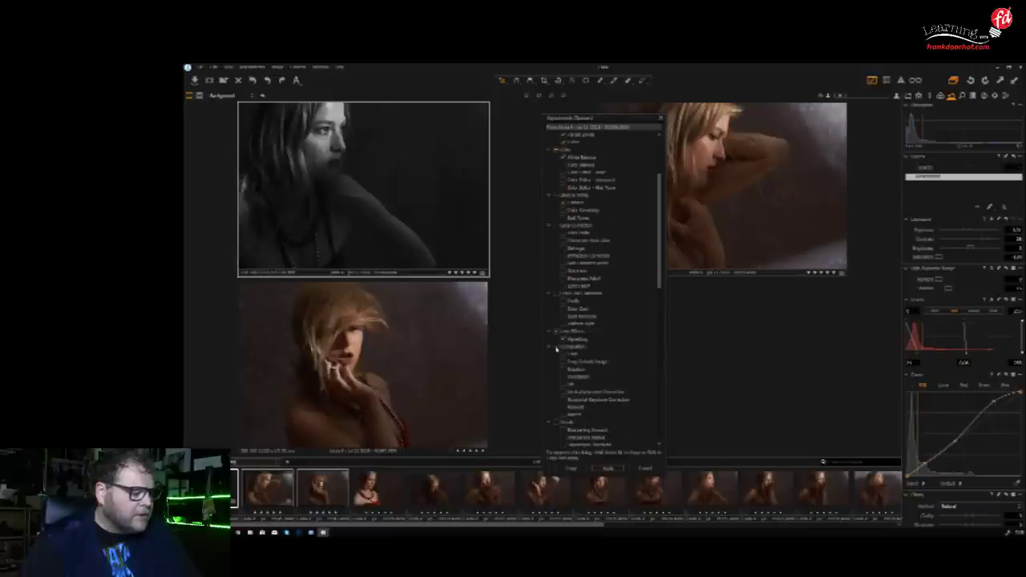
pyautogui.click(607, 467)
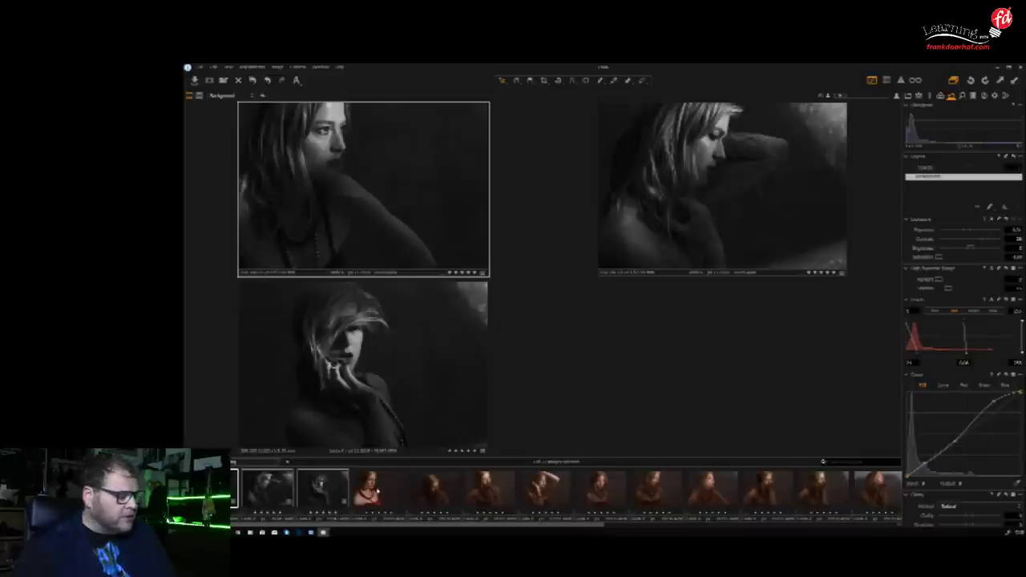
# Check the restyled hair-over-face portrait, and slightly brighten the midtones of the lowered-arms portrait with the tone curve
pyautogui.click(326, 484)
pyautogui.click(360, 486)
pyautogui.click(341, 487)
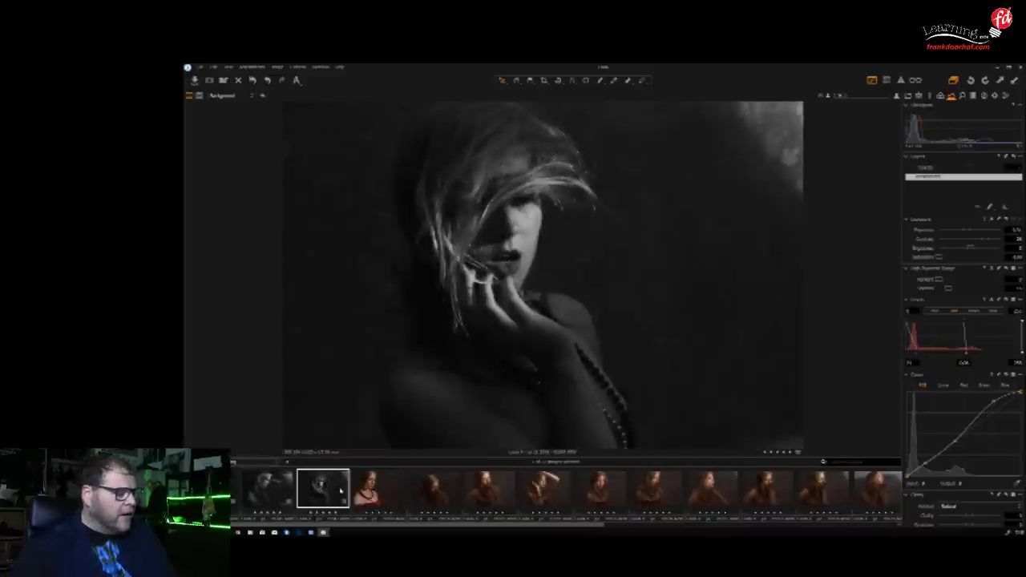
pyautogui.press('Left')
pyautogui.press('Left')
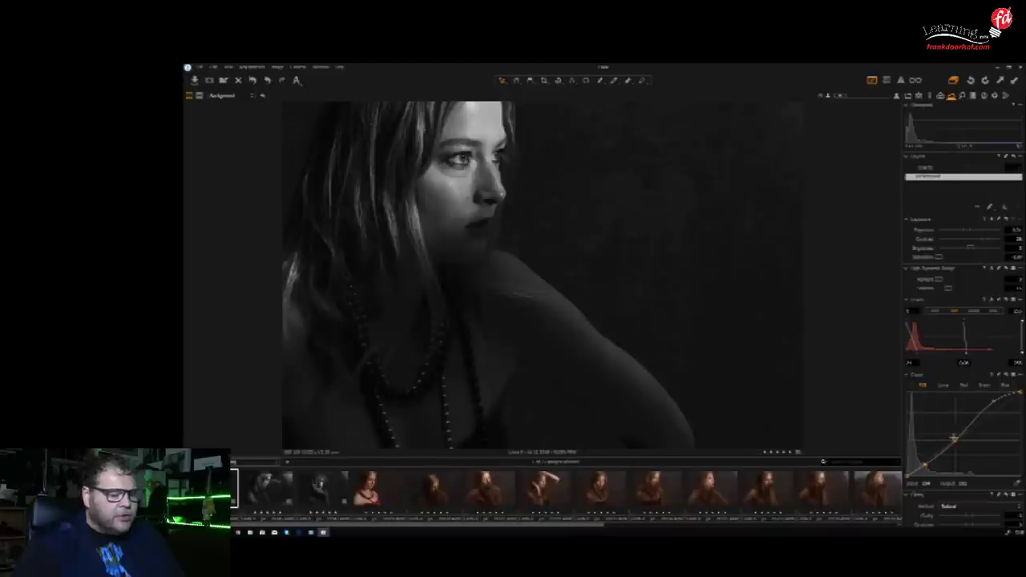
pyautogui.click(953, 437)
pyautogui.moveTo(954, 437); pyautogui.dragTo(954, 434)
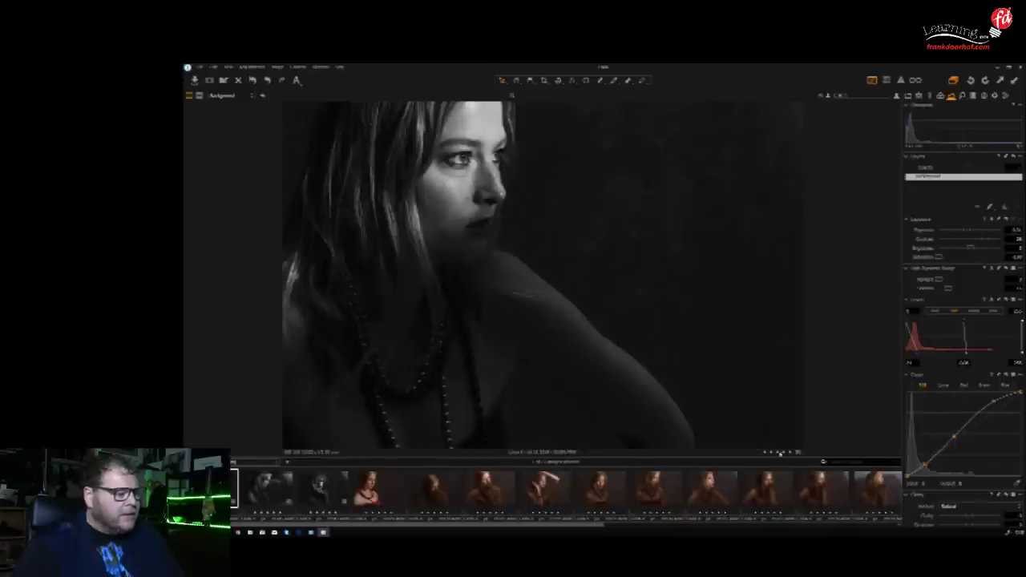
# Brighten the raised-arm profile portrait by lifting the midtone and shadow points of its tone curve
pyautogui.click(274, 489)
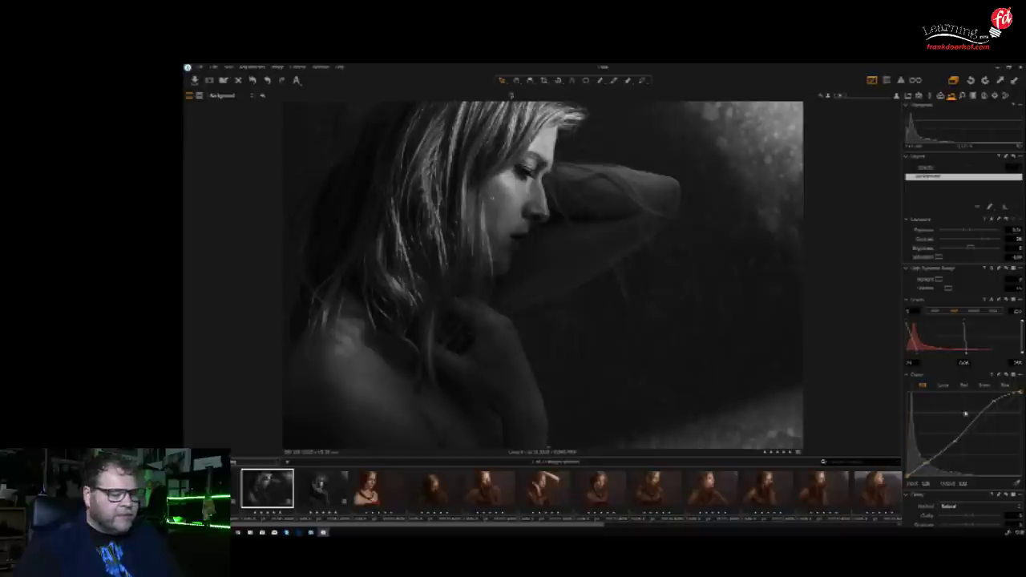
pyautogui.moveTo(957, 442); pyautogui.dragTo(955, 433)
pyautogui.moveTo(926, 464); pyautogui.dragTo(926, 458)
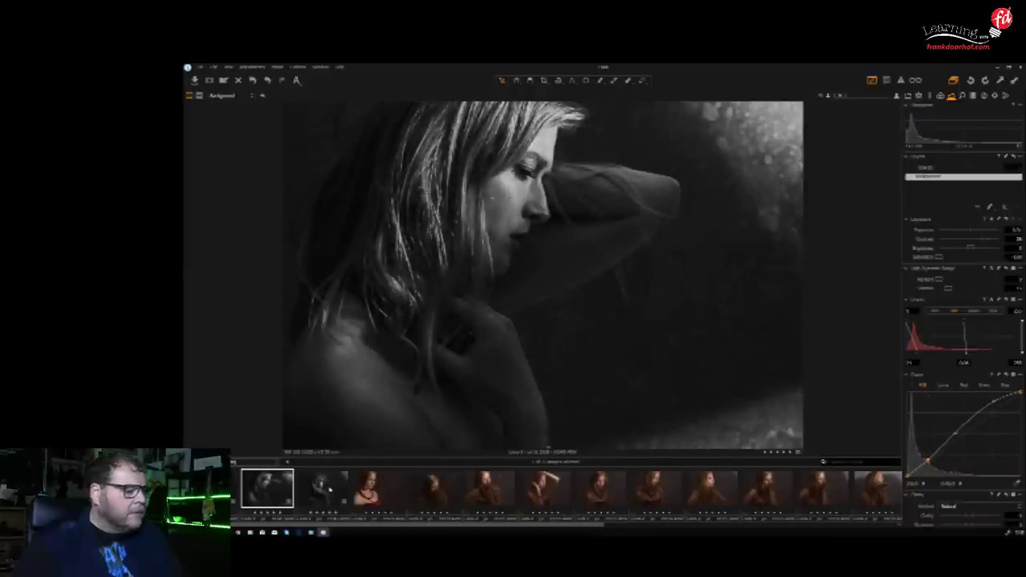
# Brighten the hair-over-face portrait by lifting the midtone and shadow points of its tone curve
pyautogui.click(329, 489)
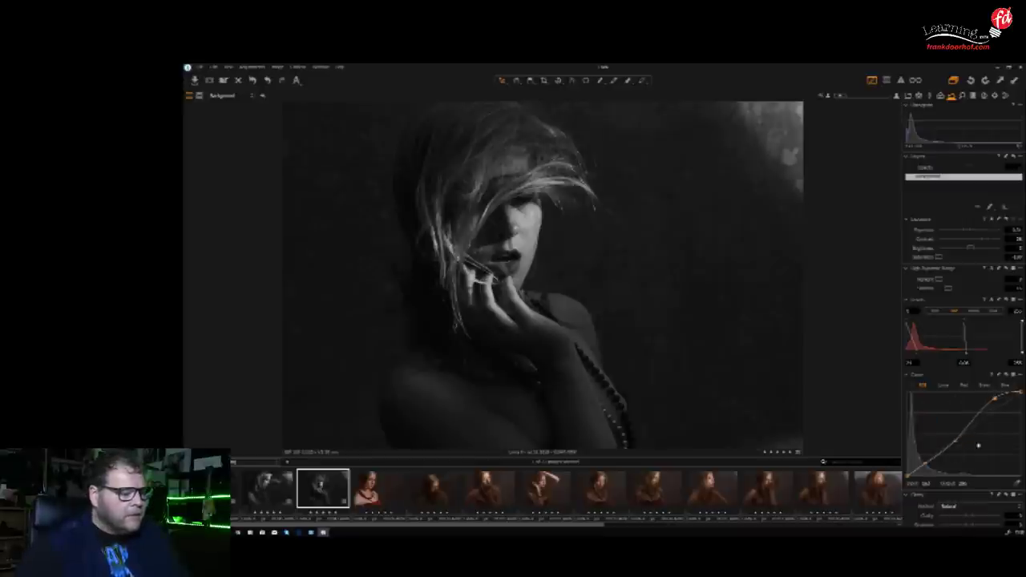
pyautogui.moveTo(954, 441); pyautogui.dragTo(951, 430)
pyautogui.moveTo(926, 463); pyautogui.dragTo(930, 457)
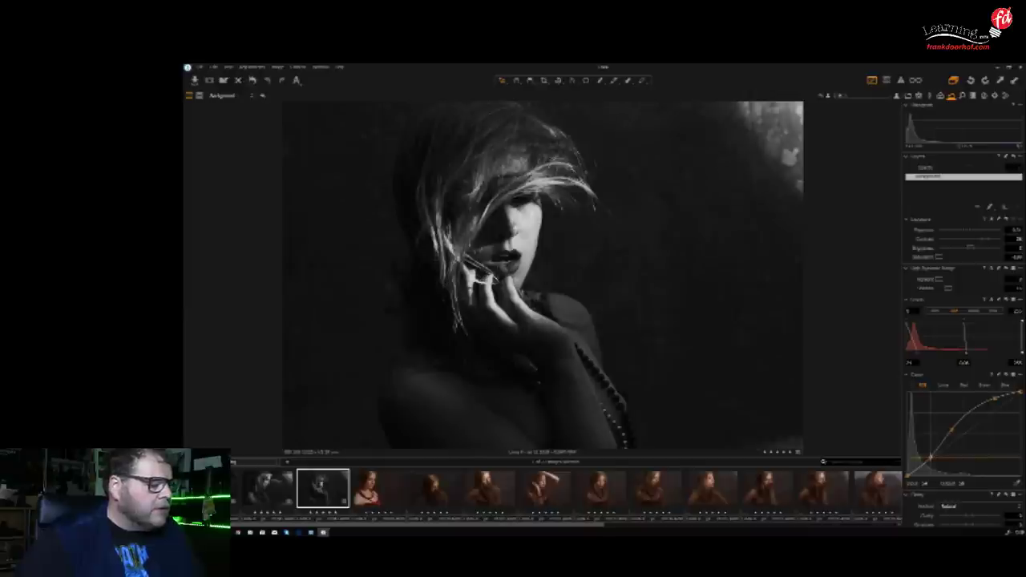
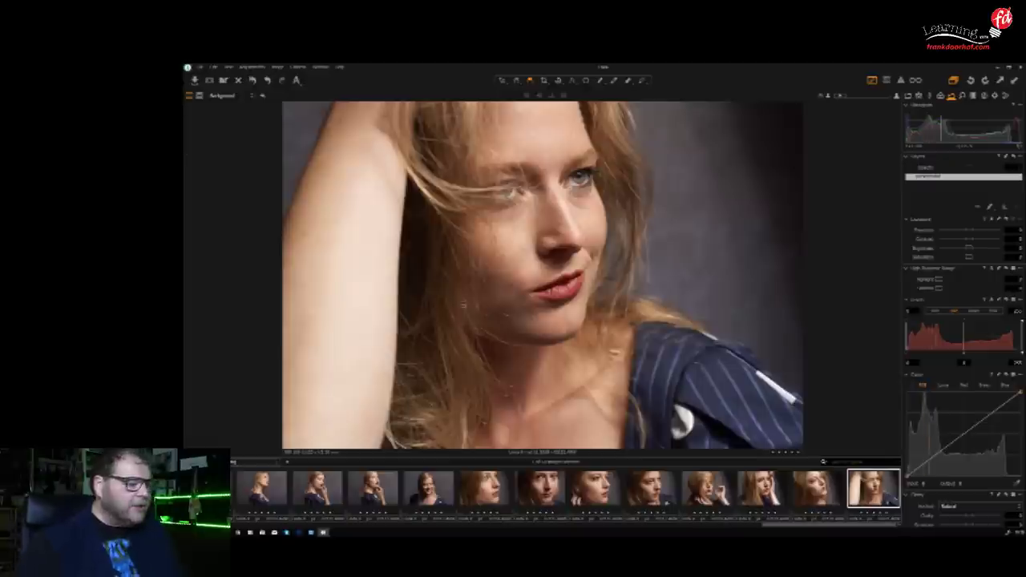
# Check eye sharpness in the last two close-ups with the loupe, and discard the upward-looking one with loose hair
pyautogui.click(521, 196)
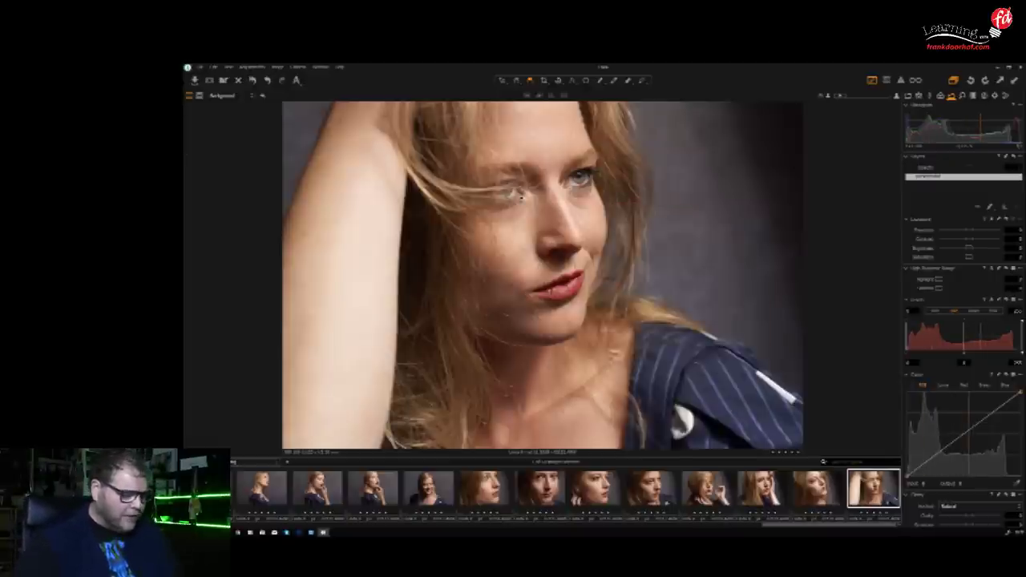
pyautogui.press('Left')
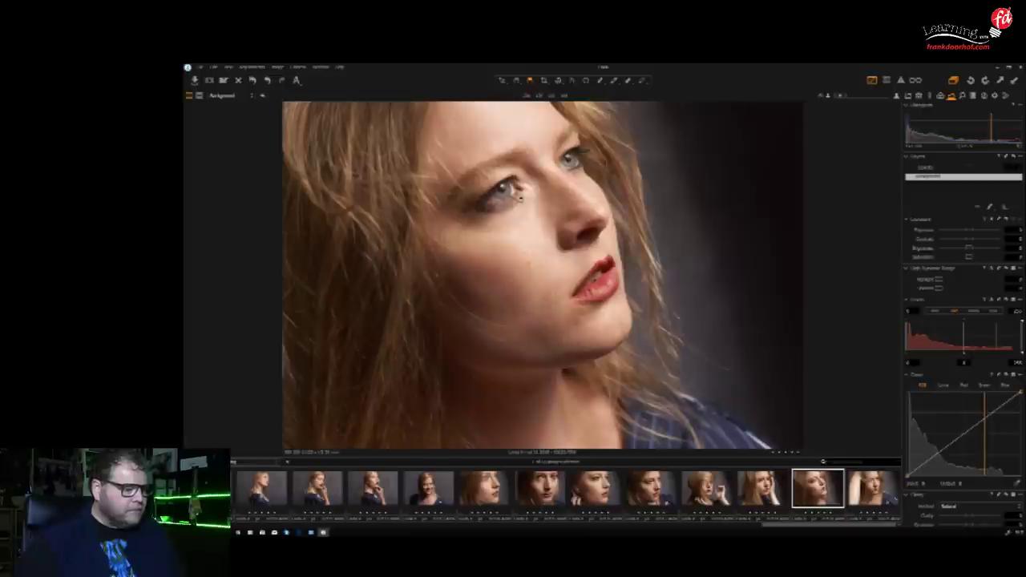
pyautogui.click(521, 195)
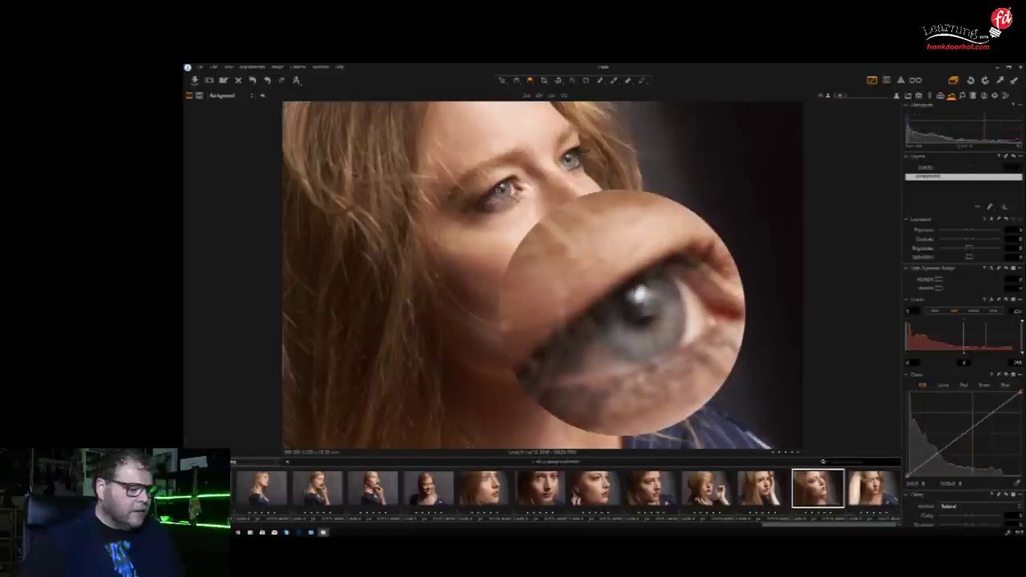
pyautogui.press('Right')
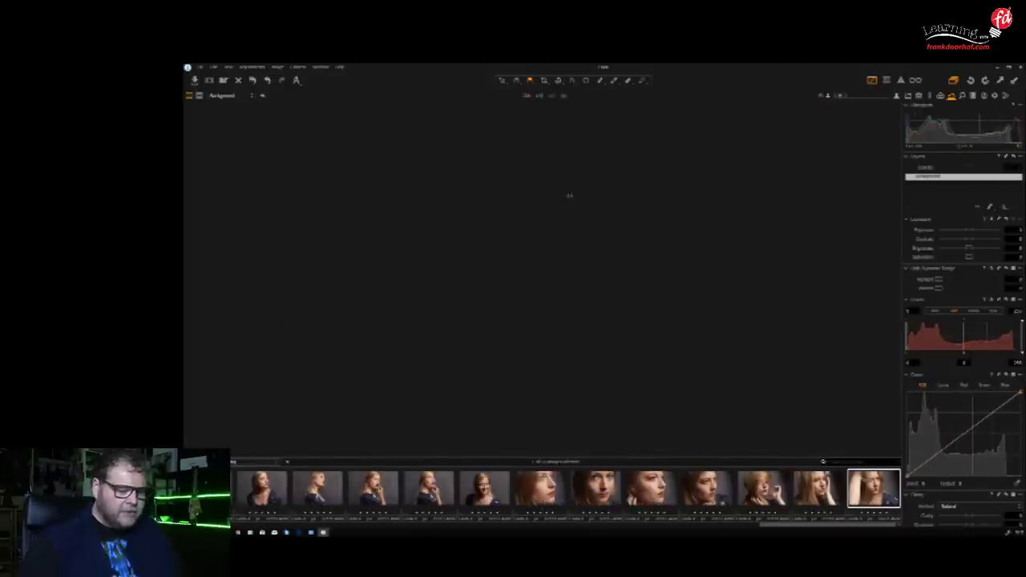
pyautogui.press('Left')
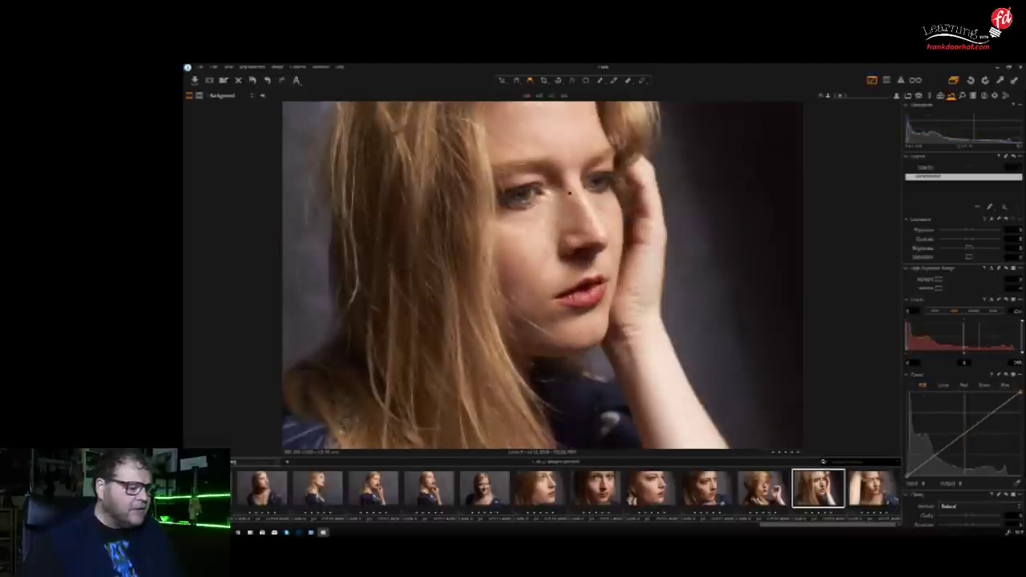
# Check eye sharpness in the hand-beside-head and hands-under-chin close-ups with the loupe, and discard both
pyautogui.click(528, 195)
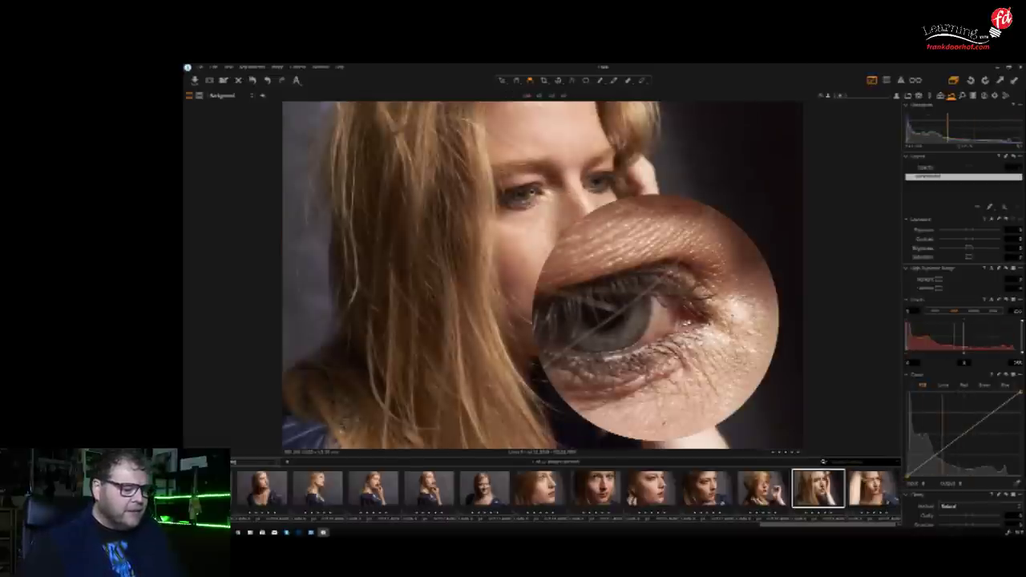
pyautogui.moveTo(529, 194)
pyautogui.mouseDown()
pyautogui.moveTo(516, 189)
pyautogui.moveTo(570, 186)
pyautogui.moveTo(525, 188)
pyautogui.mouseUp()
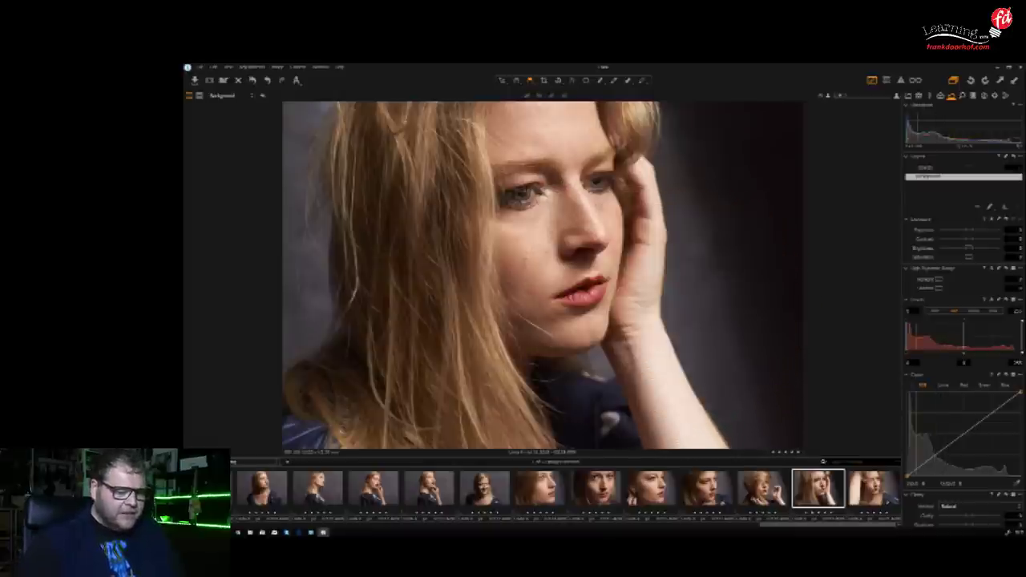
pyautogui.press('Right')
pyautogui.press('Left')
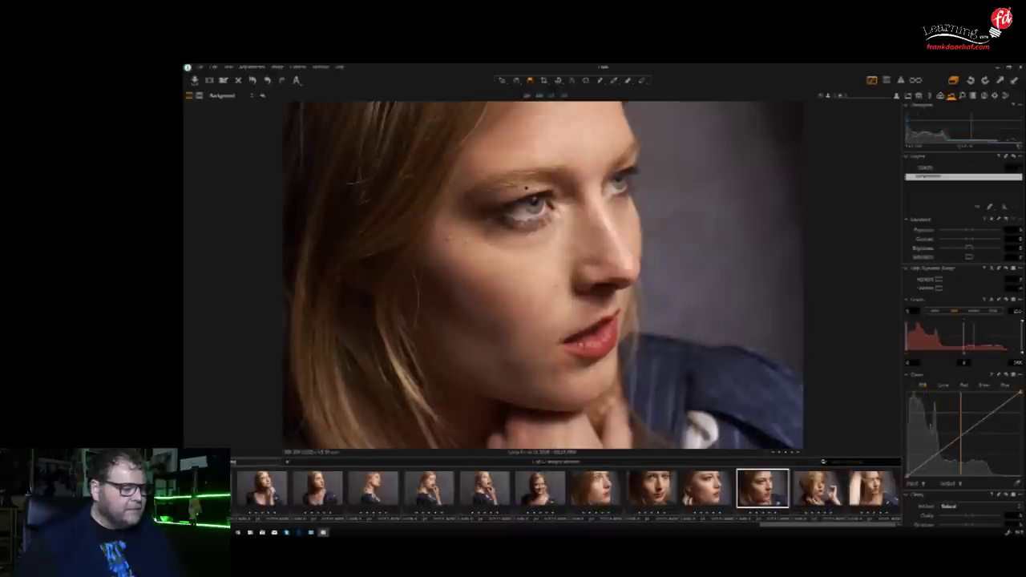
pyautogui.click(525, 189)
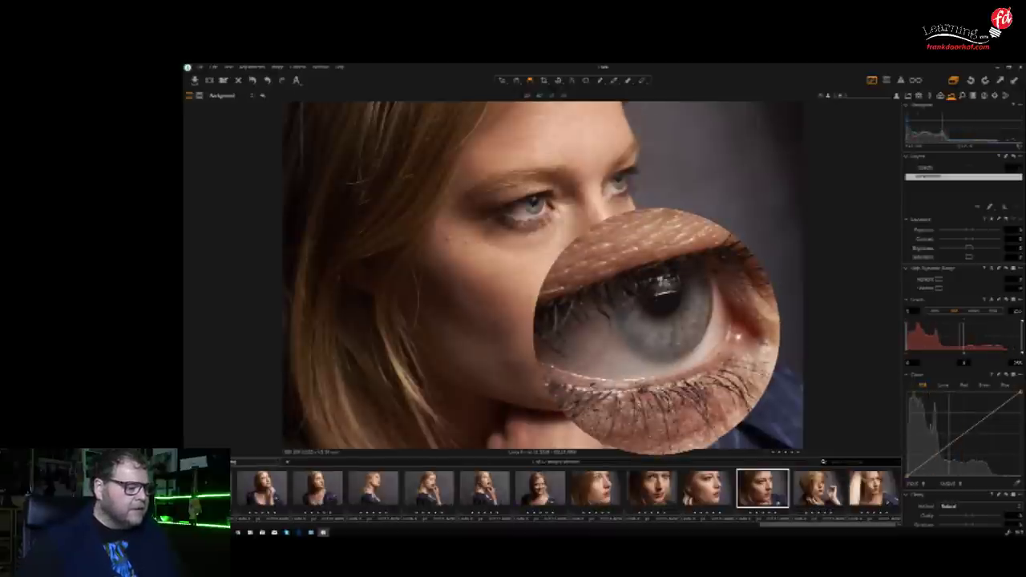
pyautogui.press('Left')
pyautogui.press('Left')
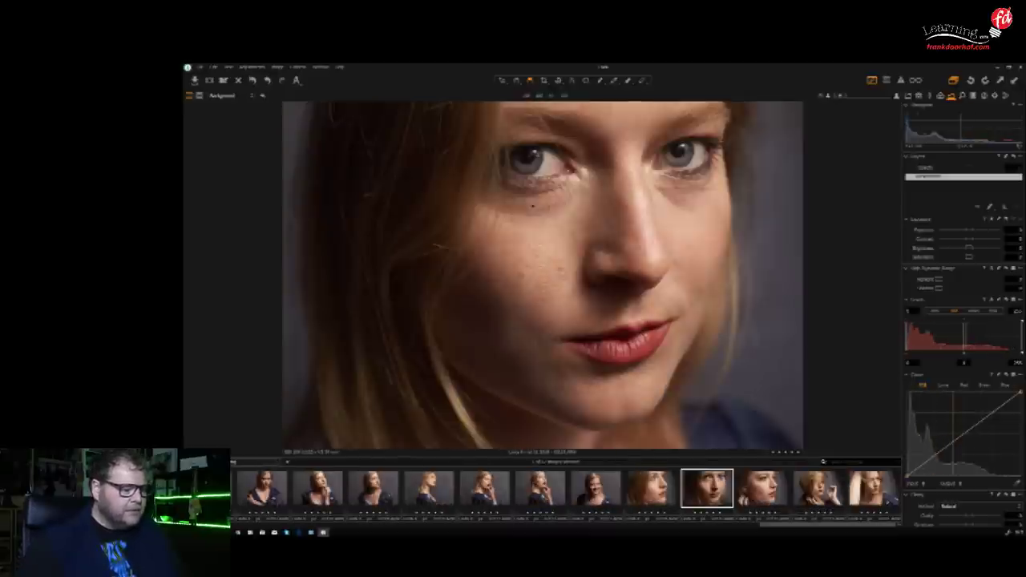
# Go back through the close-ups and wider portraits, examining the eye focus of the lowered-arms portrait looking up
pyautogui.press('Left')
pyautogui.press('Left')
pyautogui.press('Left')
pyautogui.press('Left')
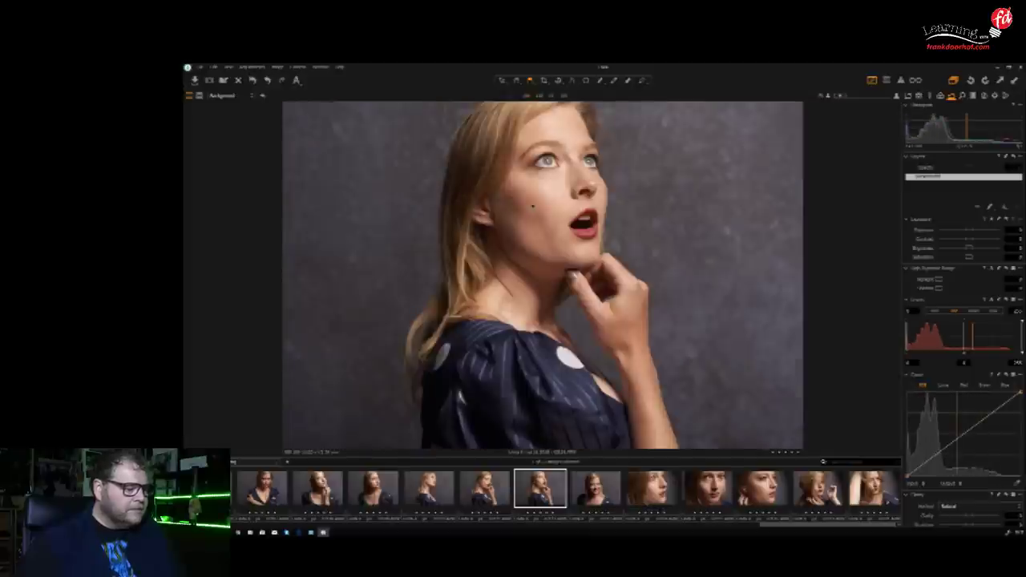
pyautogui.press('Left')
pyautogui.press('Left')
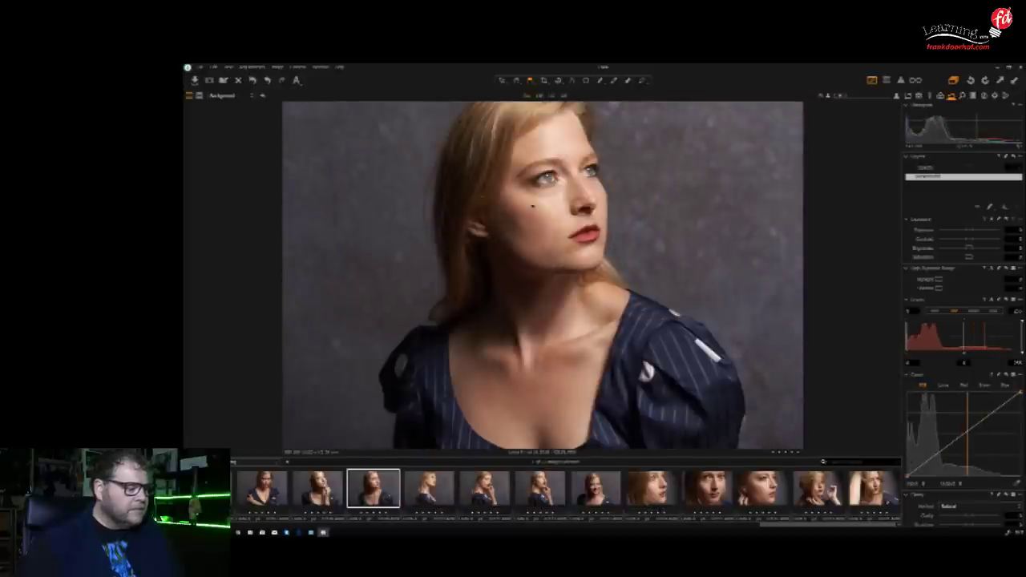
pyautogui.moveTo(560, 172); pyautogui.dragTo(545, 174)
pyautogui.press('Left')
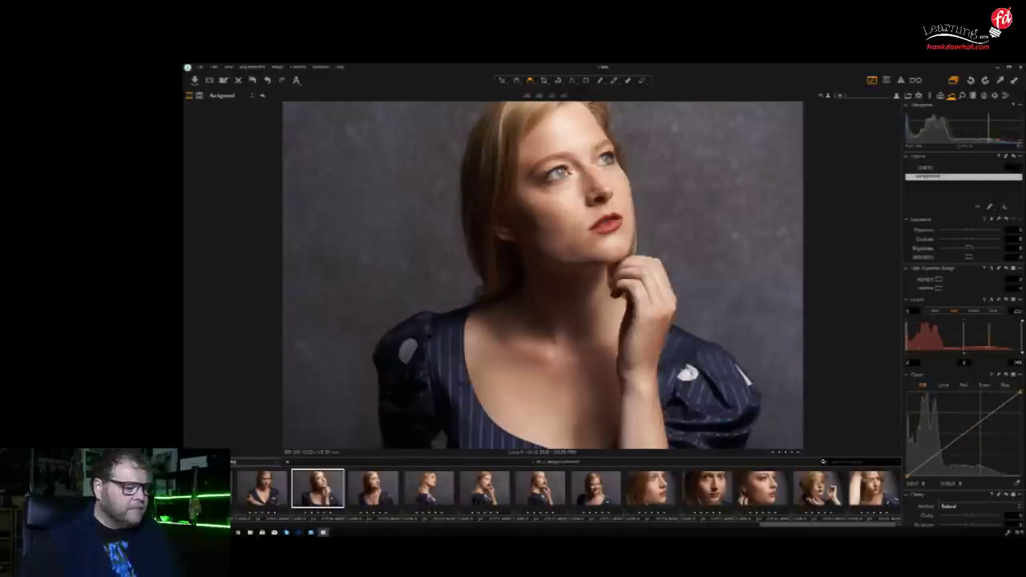
# Review the preceding crossed-arms and hands-at-neck portraits, examining the eye focus of the one with a hand against the jaw
pyautogui.press('Left')
pyautogui.press('Left')
pyautogui.press('Left')
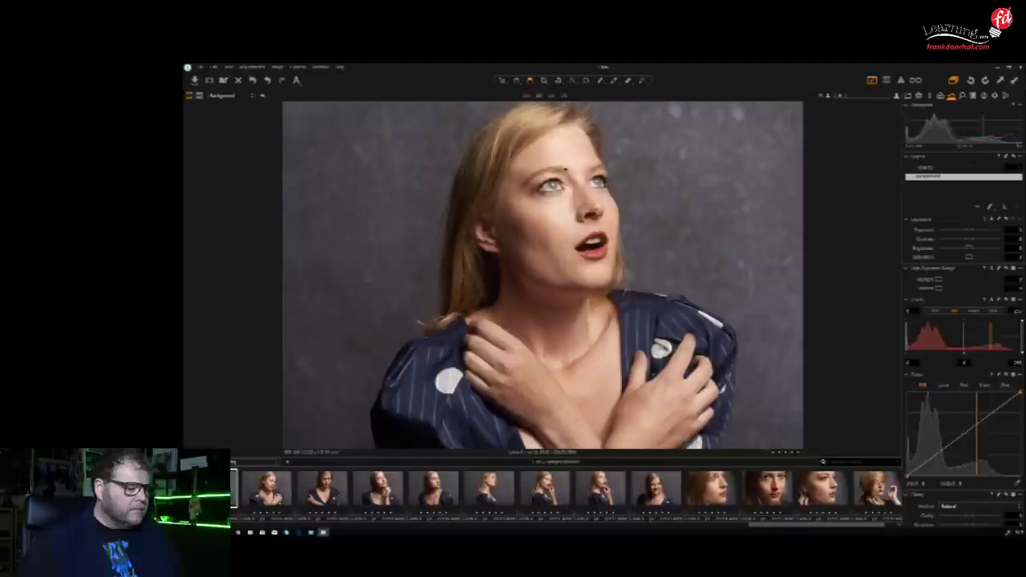
pyautogui.press('Left')
pyautogui.press('Left')
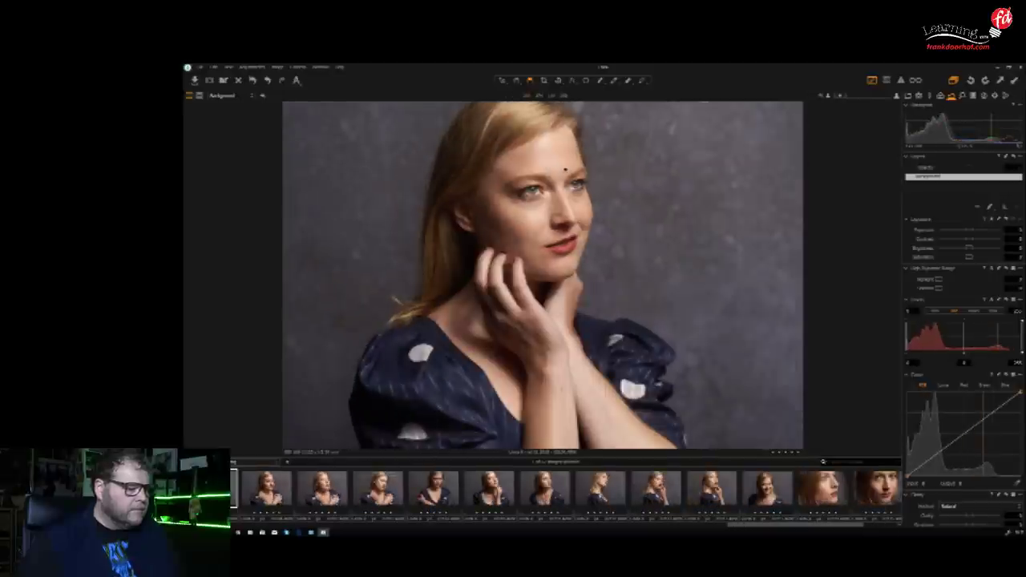
pyautogui.moveTo(566, 169); pyautogui.dragTo(566, 170)
pyautogui.press('Left')
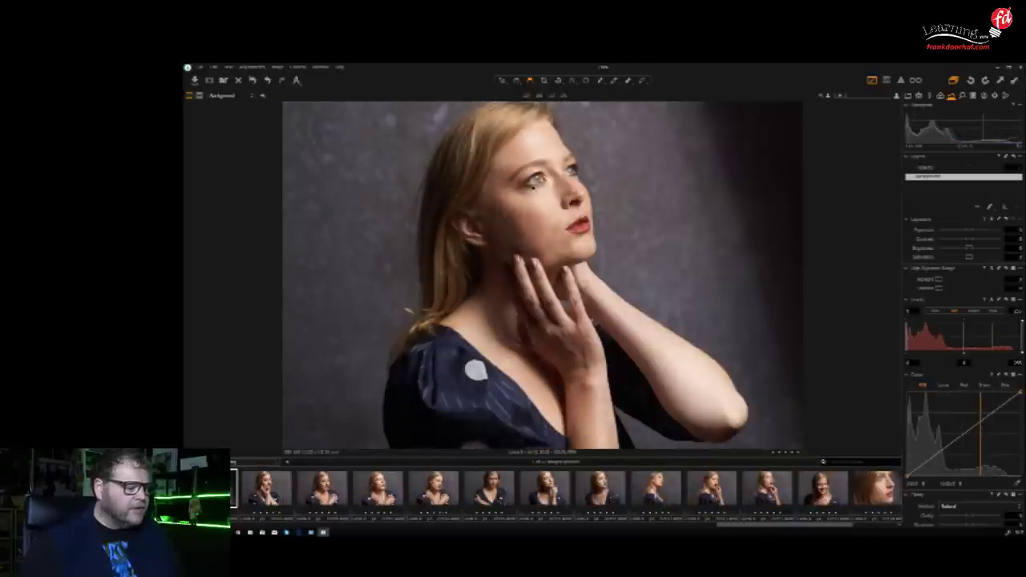
pyautogui.press('Left')
pyautogui.press('Left')
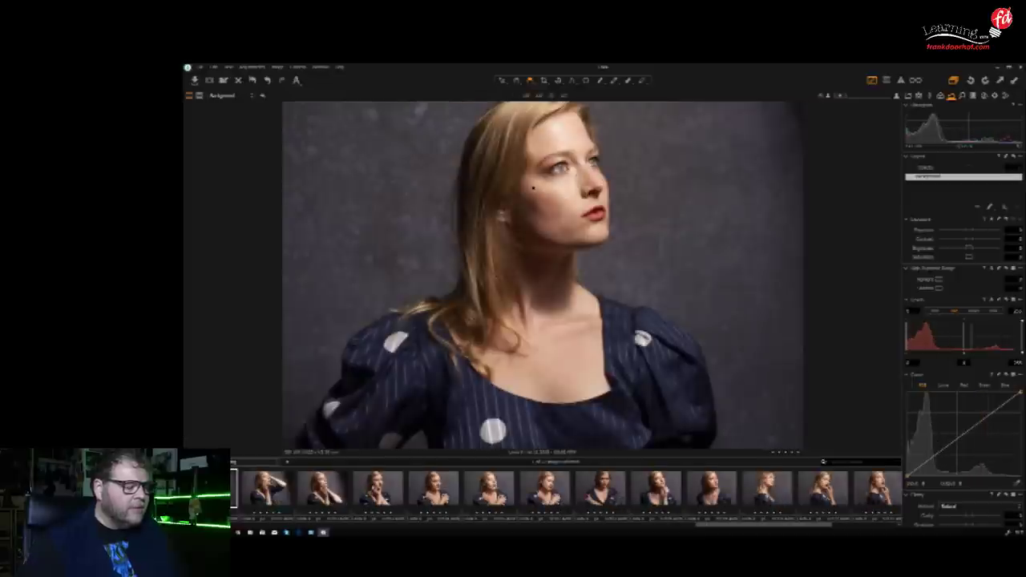
# Examine the eye focus of the lowered-arms portrait with hair over one shoulder, and compare the earlier hand-on-hip and hand-under-chin poses
pyautogui.moveTo(590, 160); pyautogui.dragTo(565, 166)
pyautogui.press('Left')
pyautogui.press('Left')
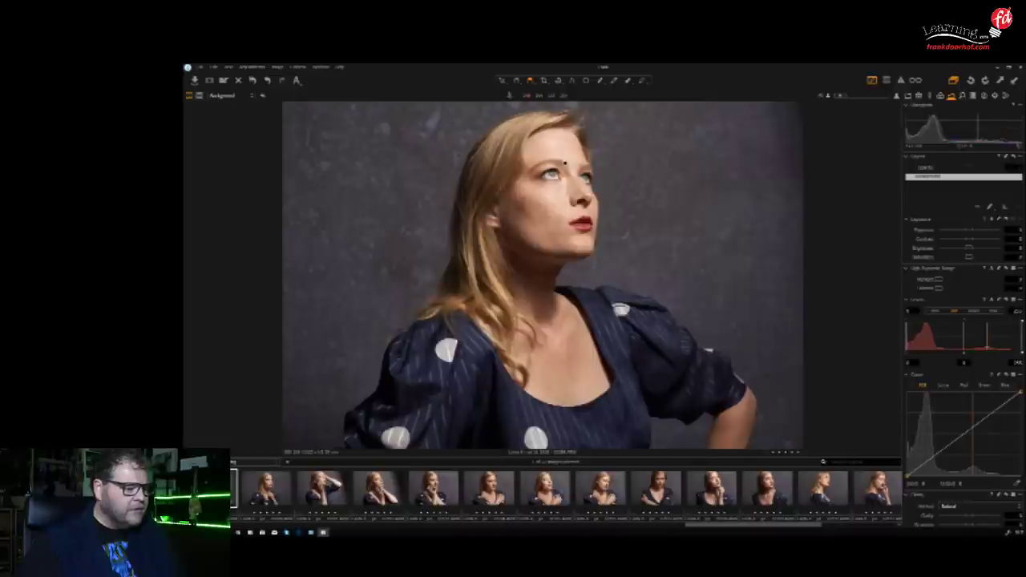
pyautogui.press('Left')
pyautogui.press('Left')
pyautogui.press('Left')
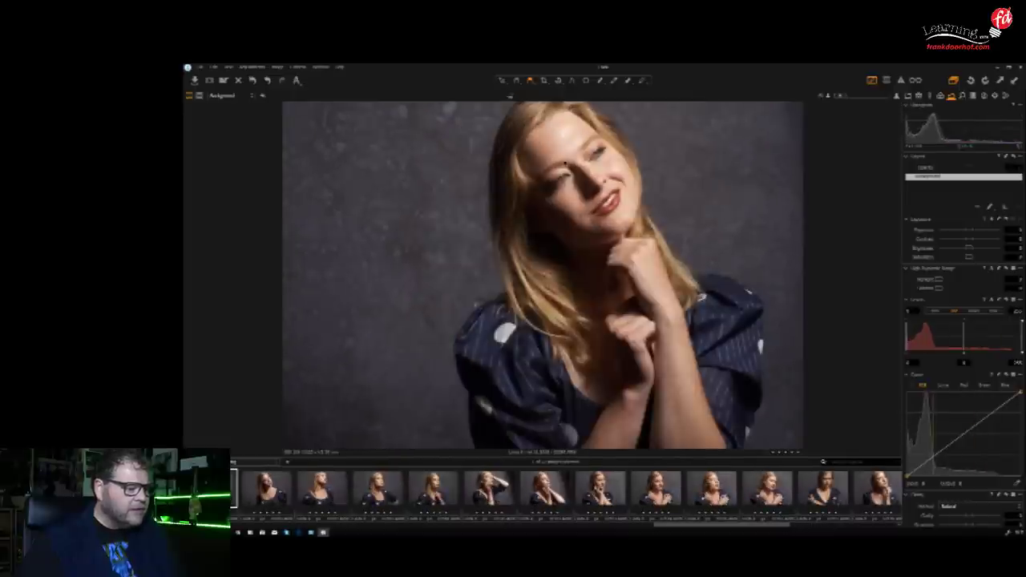
pyautogui.press('Left')
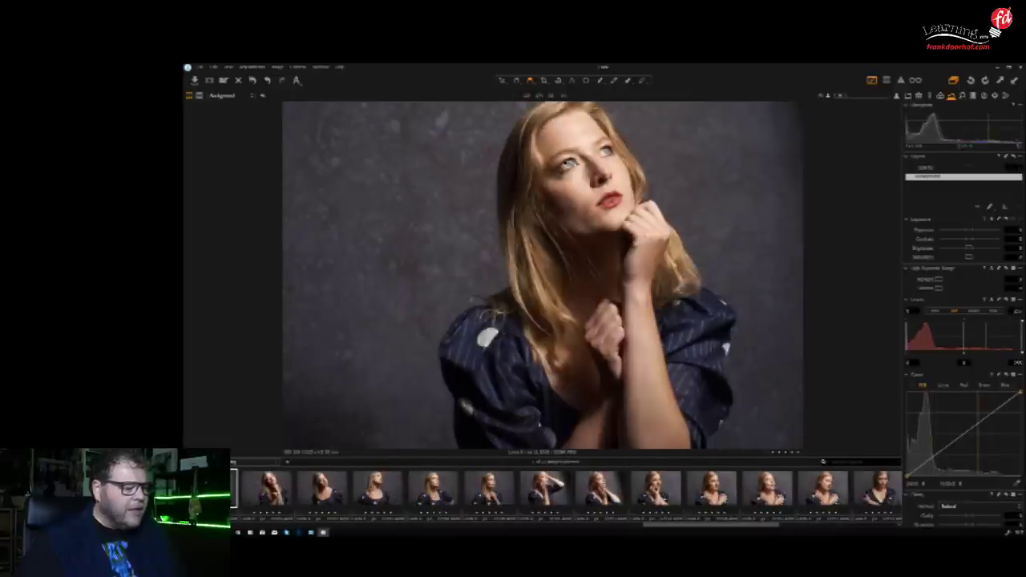
# Compare the hand-under-chin portraits with the lowered-arms portrait looking up, and go back to the one with lowered eyes
pyautogui.press('Right')
pyautogui.press('Left')
pyautogui.press('Right')
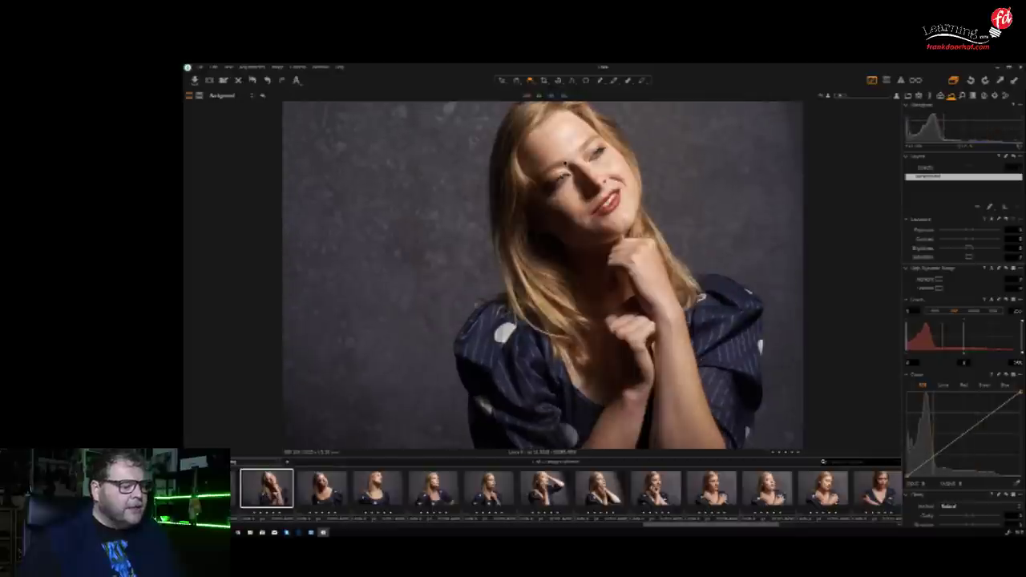
pyautogui.press('Right')
pyautogui.press('Right')
pyautogui.press('Left')
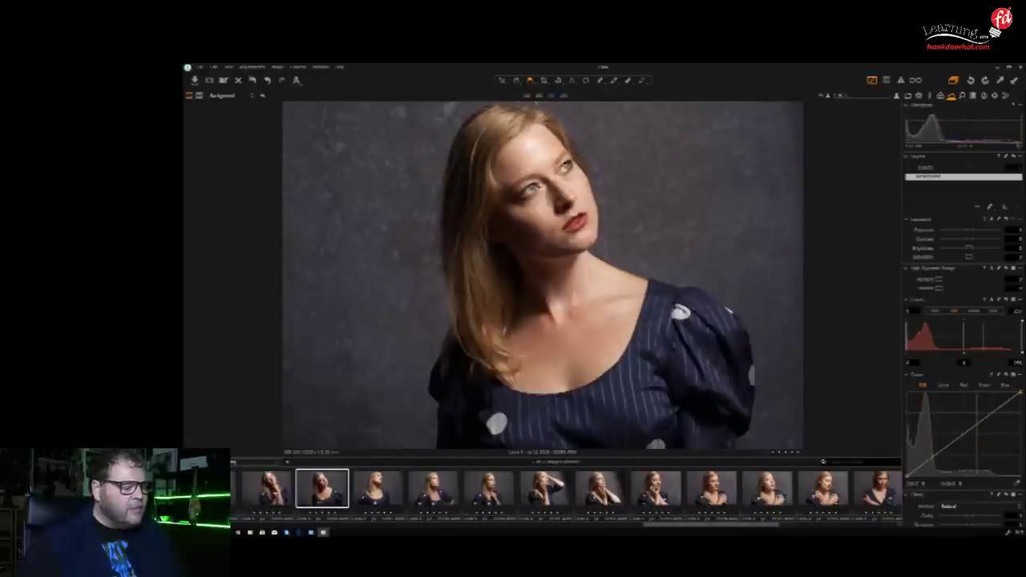
pyautogui.press('Left')
pyautogui.press('Left')
pyautogui.press('Left')
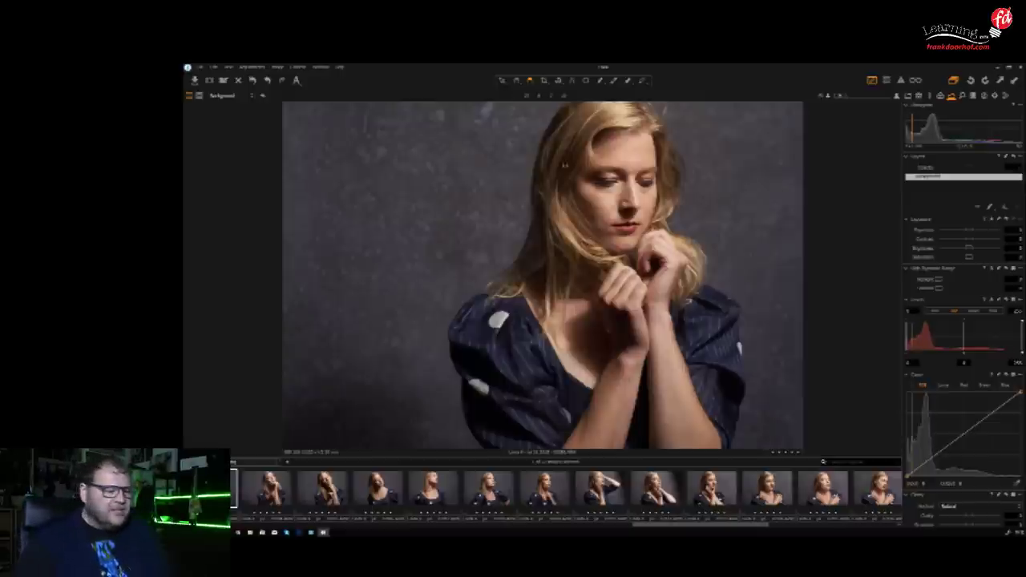
# Review the earlier portraits with the smiling hand-beside-chin, hand-at-neck and clasped-hands poses
pyautogui.press('Left')
pyautogui.press('Left')
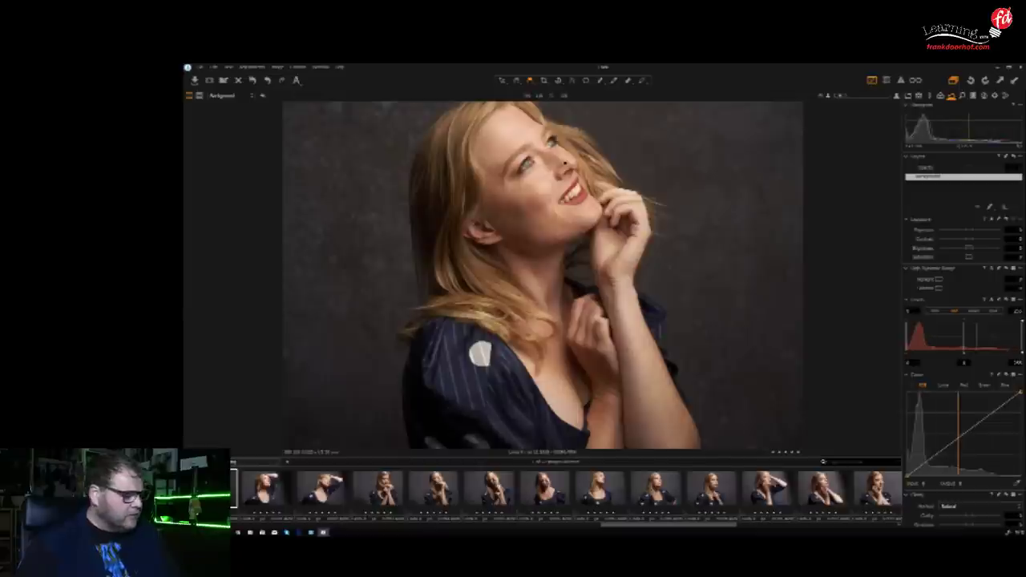
pyautogui.press('Left')
pyautogui.press('Left')
pyautogui.press('Left')
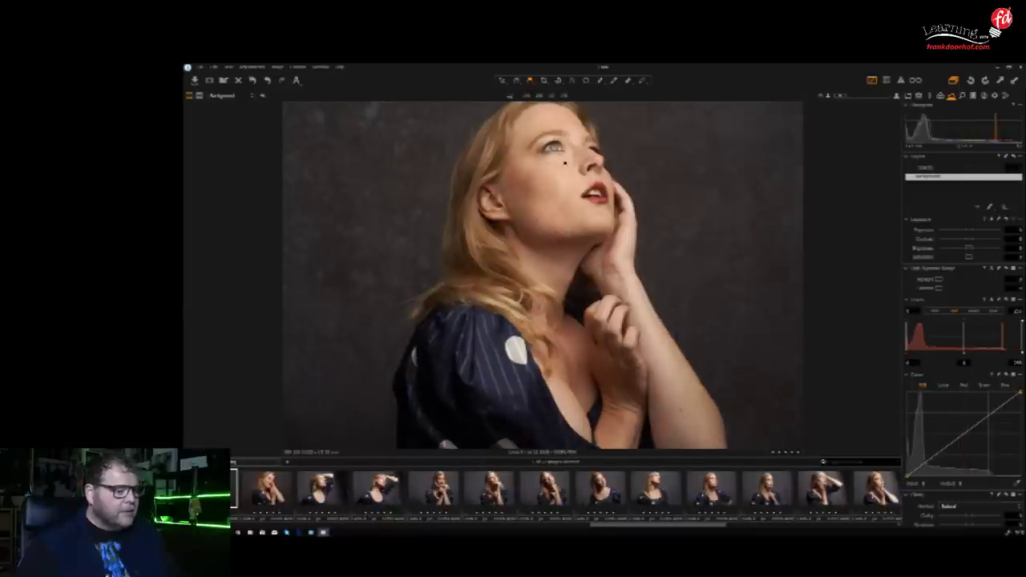
pyautogui.press('Left')
pyautogui.press('Left')
pyautogui.press('Left')
pyautogui.press('Left')
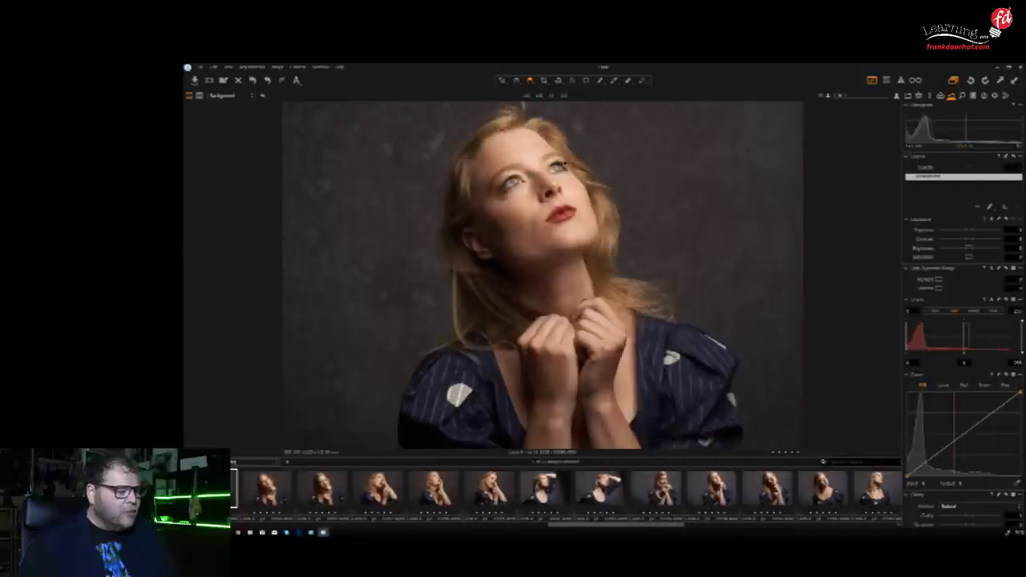
# Compare the portrait with both hands beside the cheek with the neighbouring poses, back to the first lowered-arms portrait
pyautogui.press('Right')
pyautogui.press('Right')
pyautogui.press('Right')
pyautogui.press('Right')
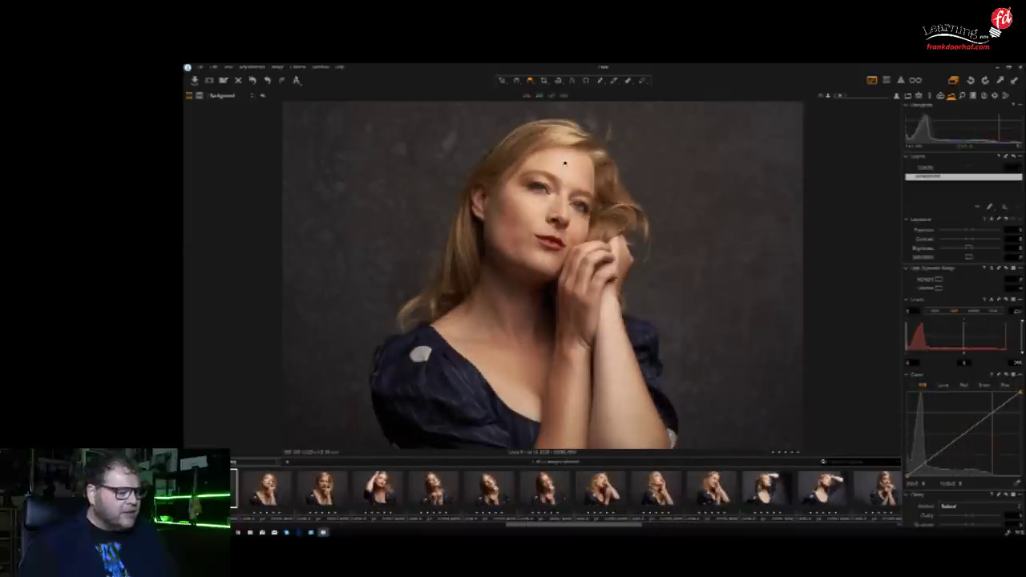
pyautogui.press('Left')
pyautogui.press('Left')
pyautogui.press('Left')
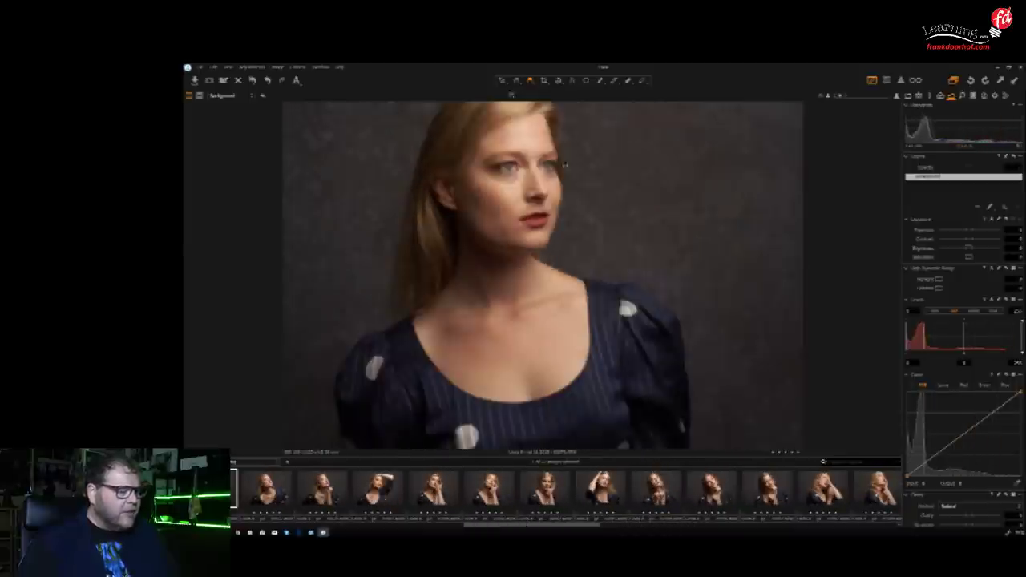
# Review the series forward from the first lowered-arms portrait to the raised-arm pose and the smiling hand-beside-head pose
pyautogui.press('Right')
pyautogui.press('Right')
pyautogui.press('Right')
pyautogui.press('Right')
pyautogui.press('Right')
pyautogui.press('Right')
pyautogui.press('Right')
pyautogui.press('Right')
pyautogui.press('Right')
pyautogui.press('Right')
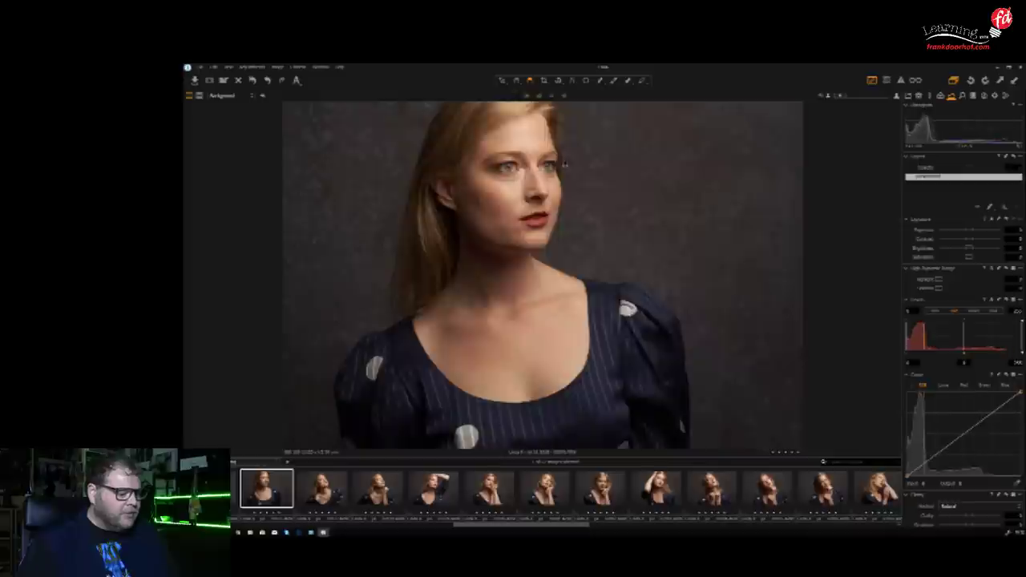
pyautogui.press('Right')
pyautogui.press('Right')
pyautogui.press('Right')
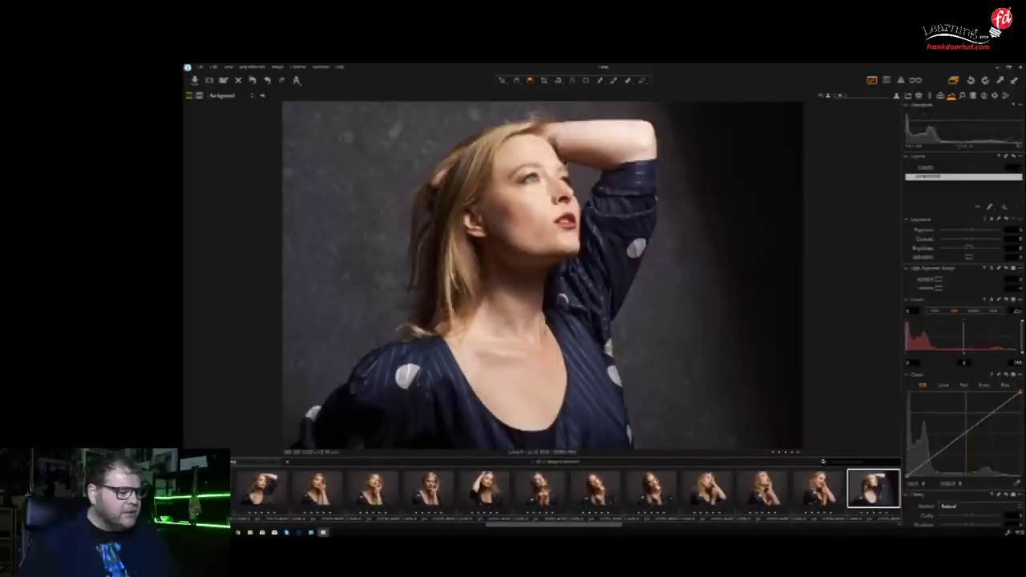
pyautogui.press('Left')
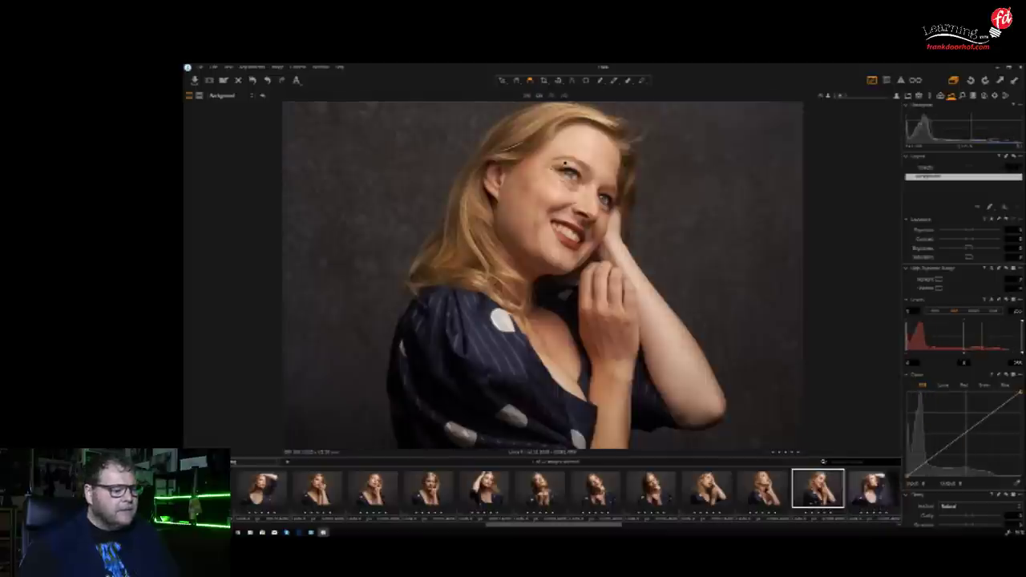
# Go back through the series to the darker shots that precede the color checker portrait
pyautogui.press('Left')
pyautogui.press('Left')
pyautogui.press('Left')
pyautogui.press('Left')
pyautogui.press('Left')
pyautogui.press('Left')
pyautogui.press('Left')
pyautogui.press('Left')
pyautogui.press('Left')
pyautogui.press('Left')
pyautogui.press('Left')
# Show the color checker portrait and set its white balance from a grey patch on the chart's lower half
pyautogui.press('Right')
pyautogui.press('Right')
pyautogui.press('Right')
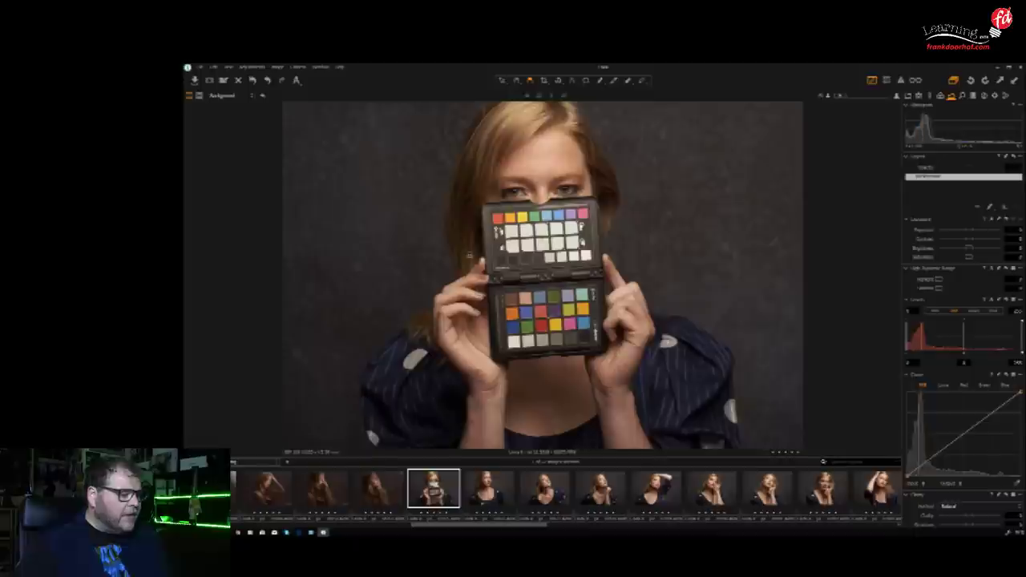
pyautogui.click(614, 81)
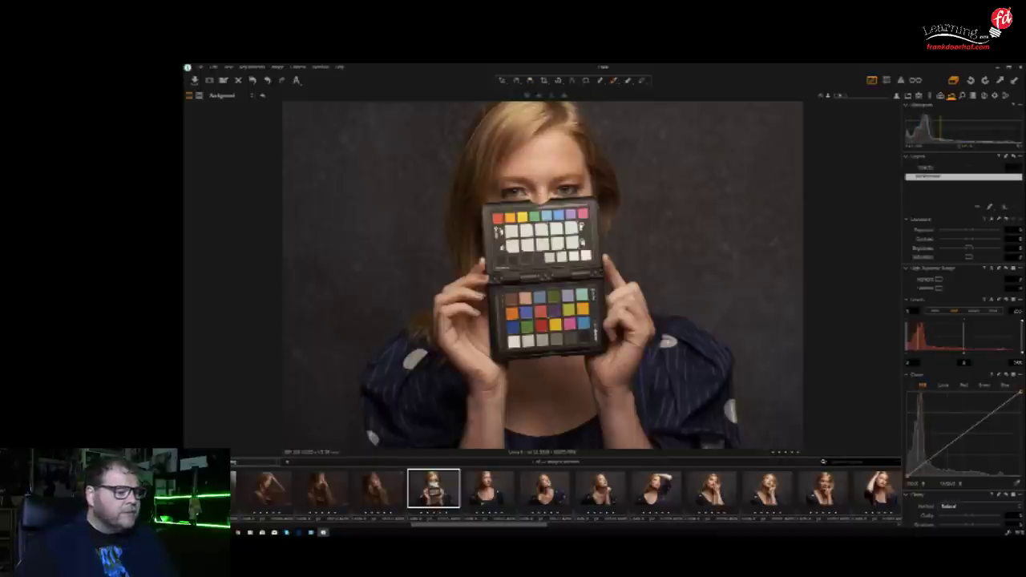
pyautogui.click(547, 337)
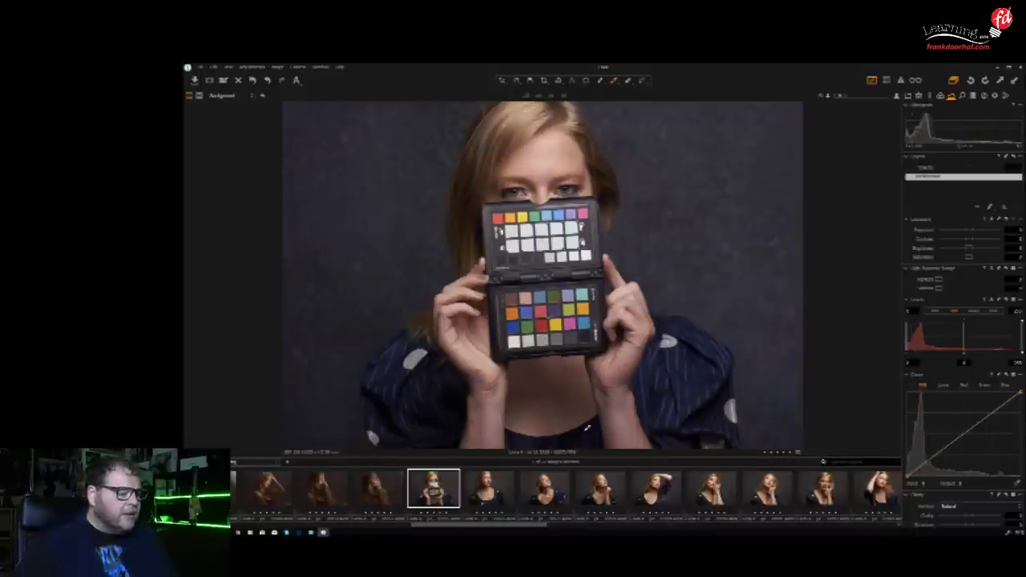
# Apply the color checker portrait's white balance to all the portraits from that shot to the end of the series
pyautogui.scroll(4, 666, 491)
pyautogui.scroll(4, 666, 491)
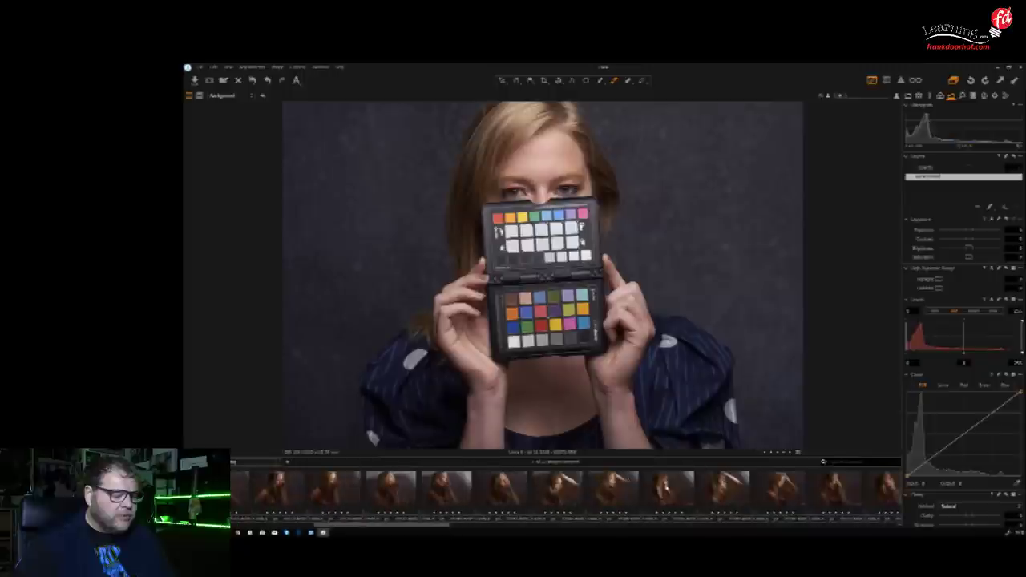
pyautogui.scroll(-12, 666, 492)
pyautogui.scroll(-5, 677, 477)
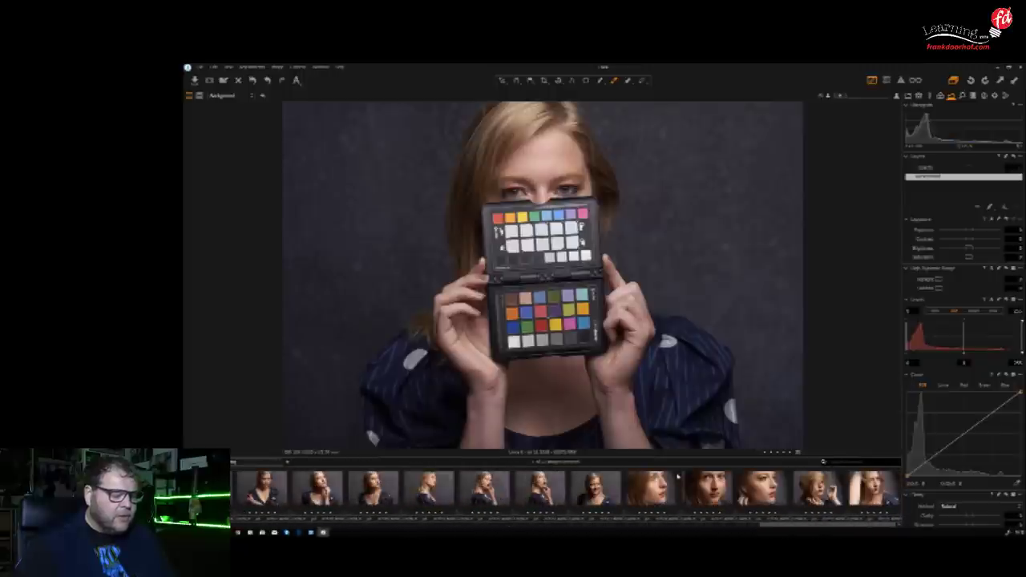
pyautogui.hotkey('ctrl', 'a')
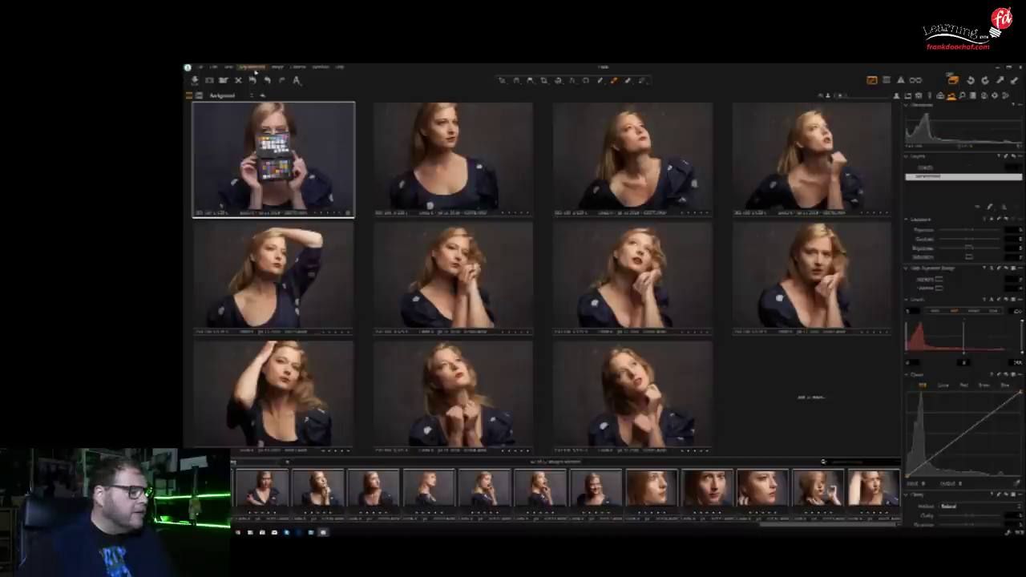
pyautogui.click(252, 67)
pyautogui.click(275, 120)
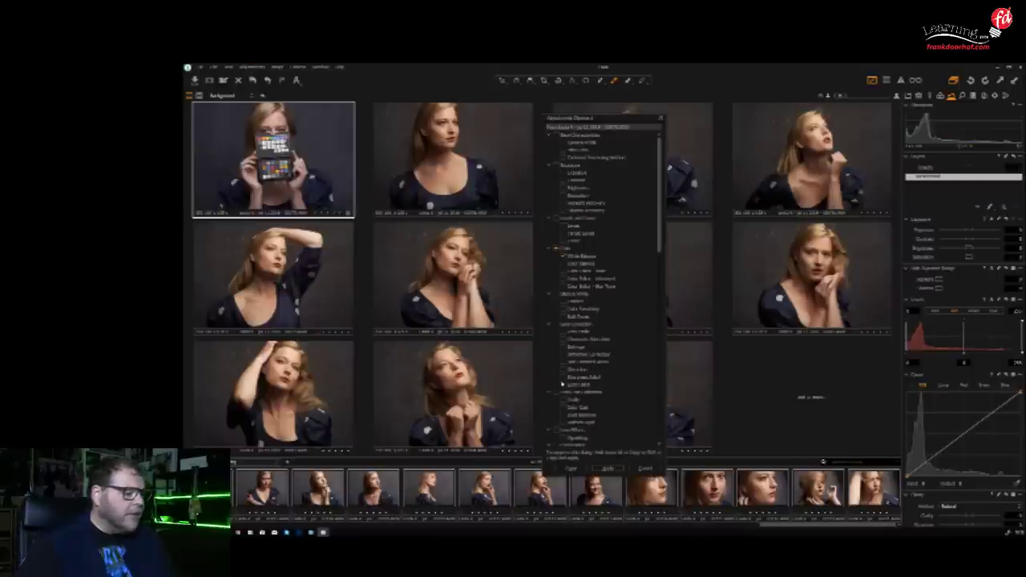
pyautogui.click(613, 469)
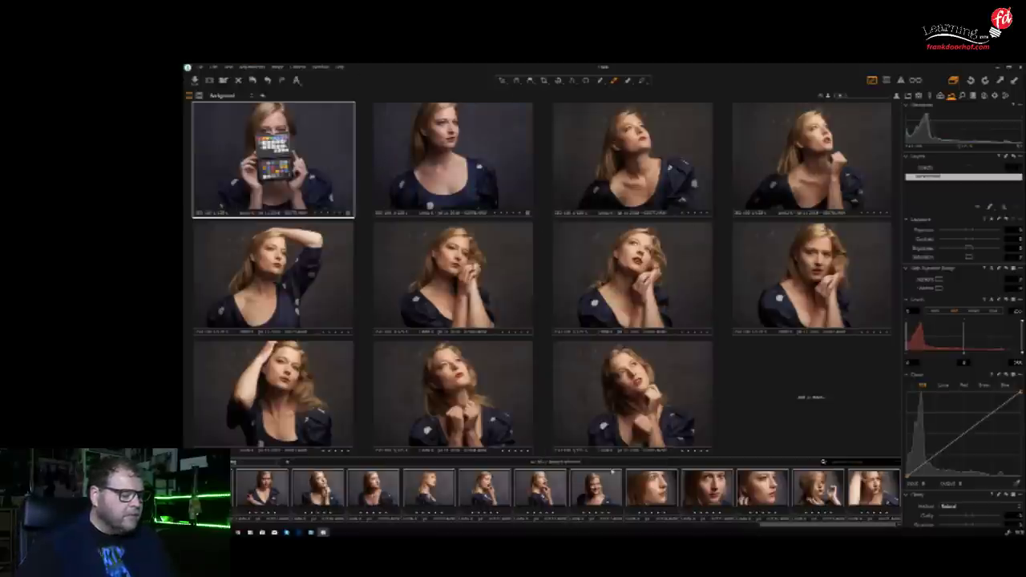
pyautogui.click(622, 491)
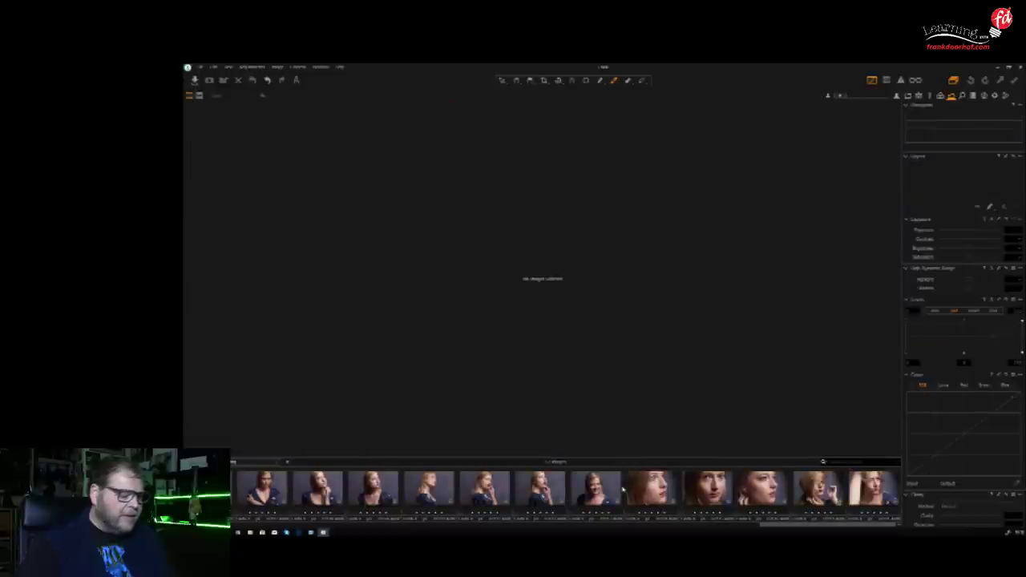
# Review the top-rated portraits and take the lowered-arms portrait with hair over one shoulder out of that group
pyautogui.scroll(10, 623, 487)
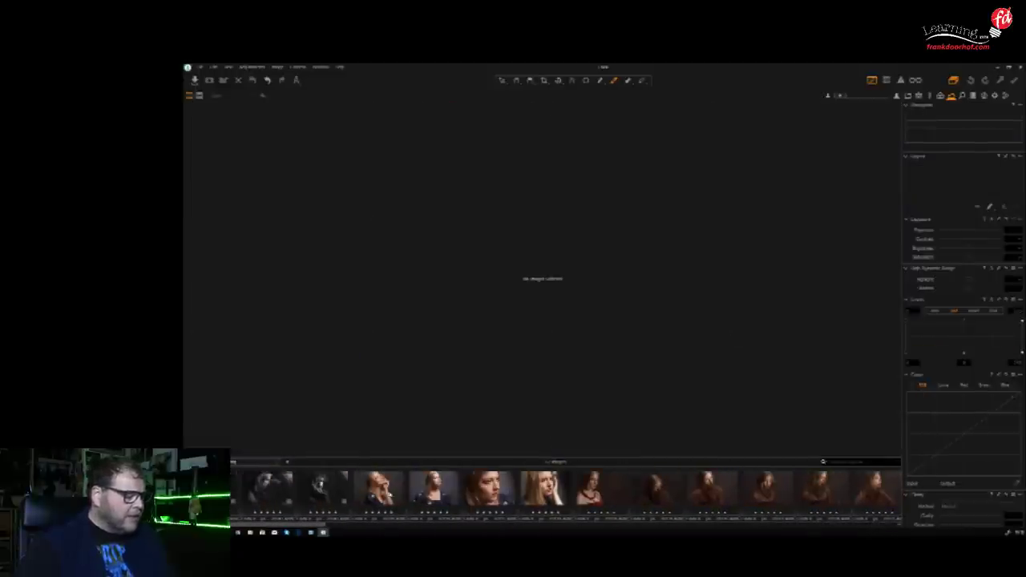
pyautogui.click(389, 495)
pyautogui.press('Right')
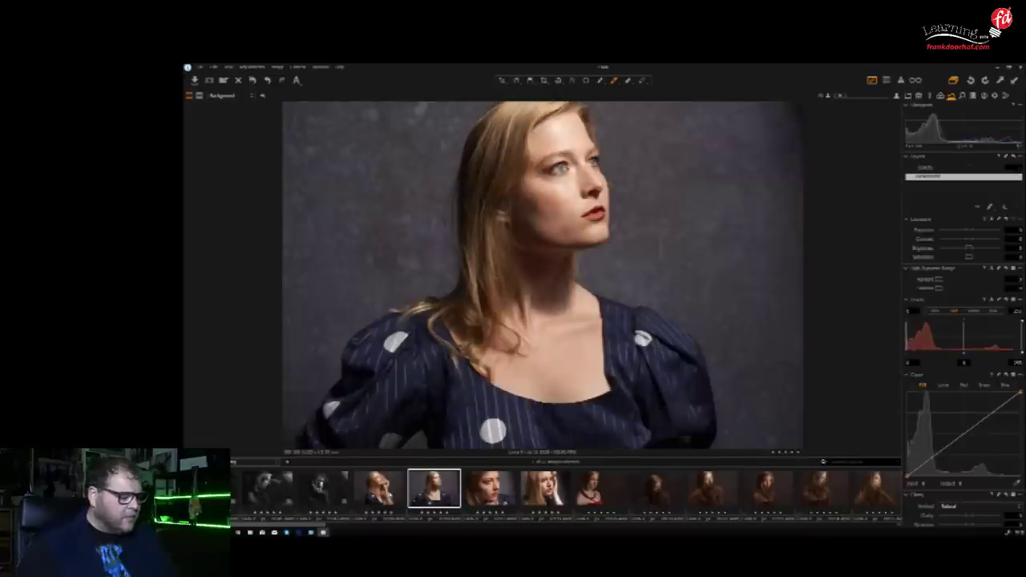
pyautogui.press('Right')
pyautogui.press('Right')
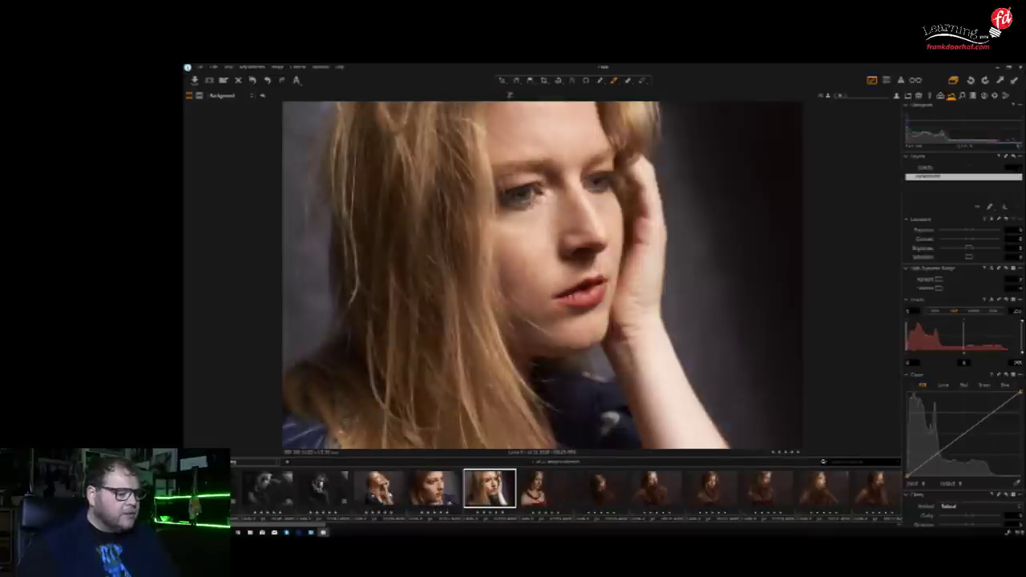
pyautogui.press('Left')
pyautogui.press('Right')
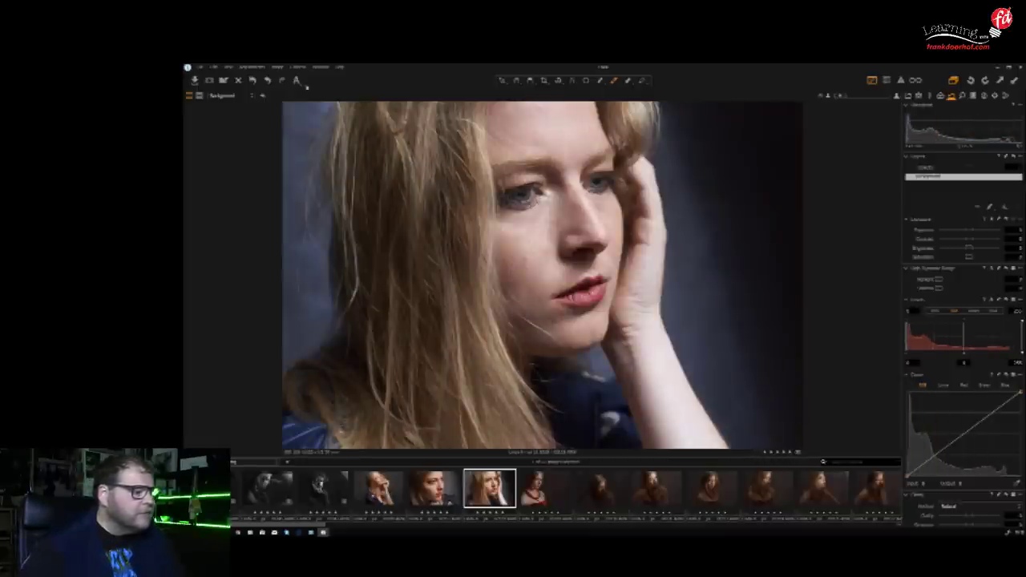
# Undo the white balance change on the close-up with a hand beside the head
pyautogui.click(229, 67)
pyautogui.moveTo(203, 67)
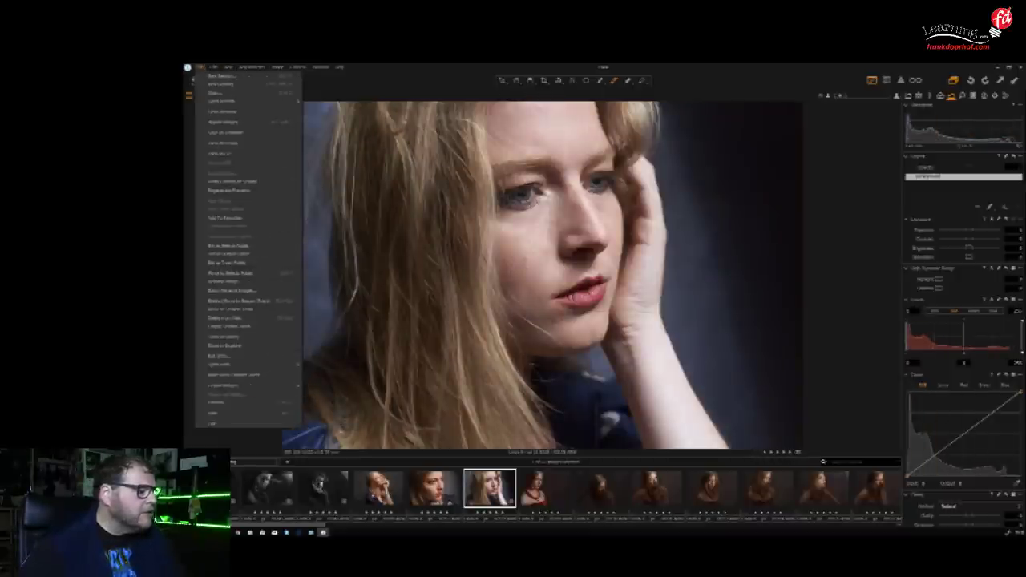
pyautogui.click(217, 76)
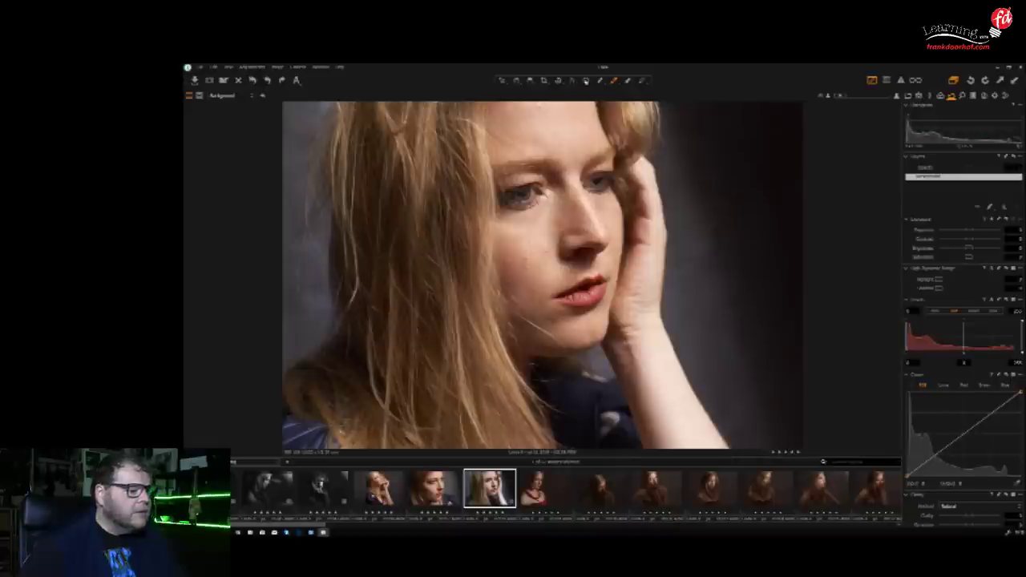
# Examine the eye focus of the hand-beside-head close-up with the loupe, and drop the hands-under-chin close-up from the top-rated group
pyautogui.click(530, 83)
pyautogui.click(533, 187)
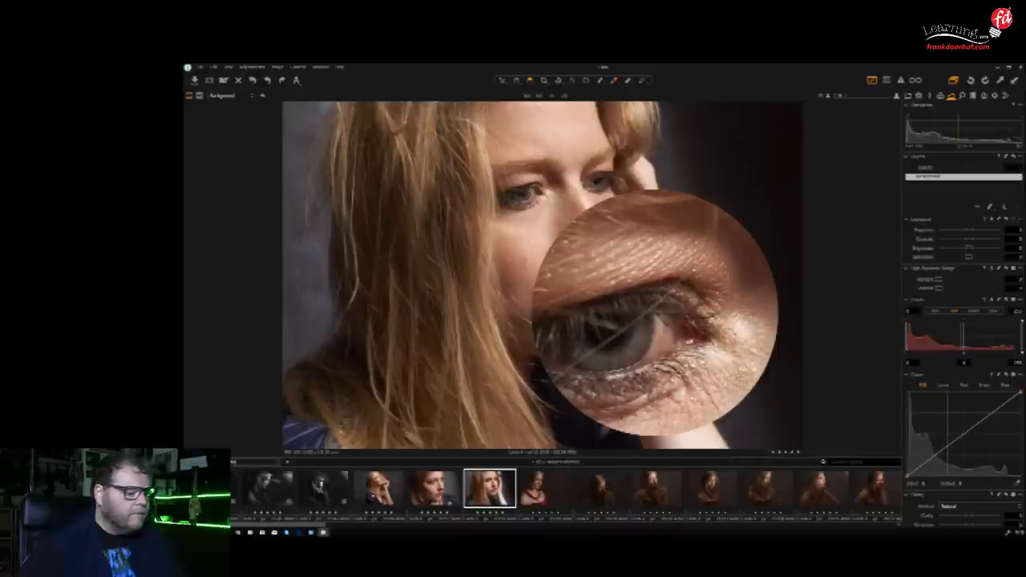
pyautogui.click(585, 195)
pyautogui.press('Left')
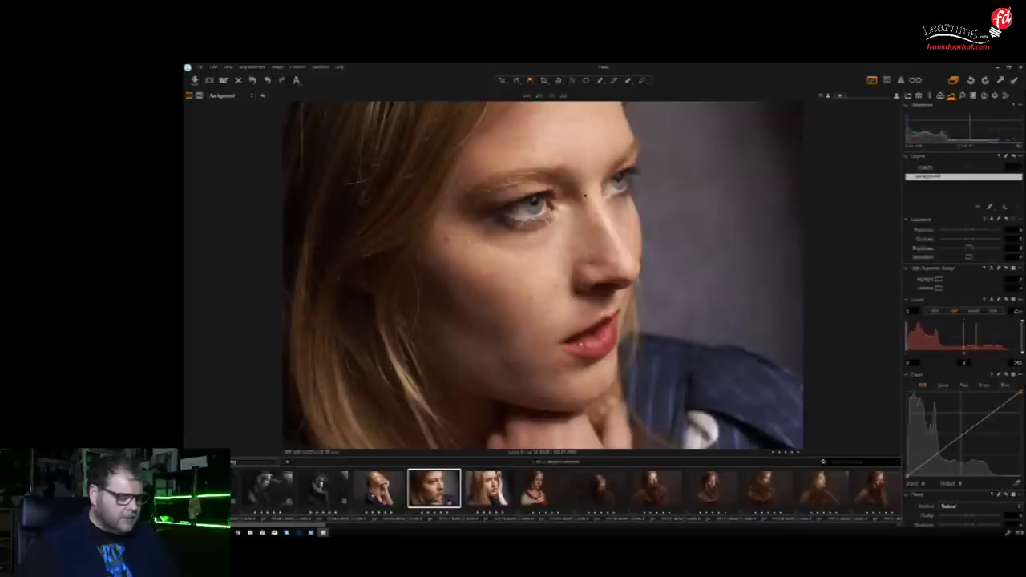
pyautogui.press('Left')
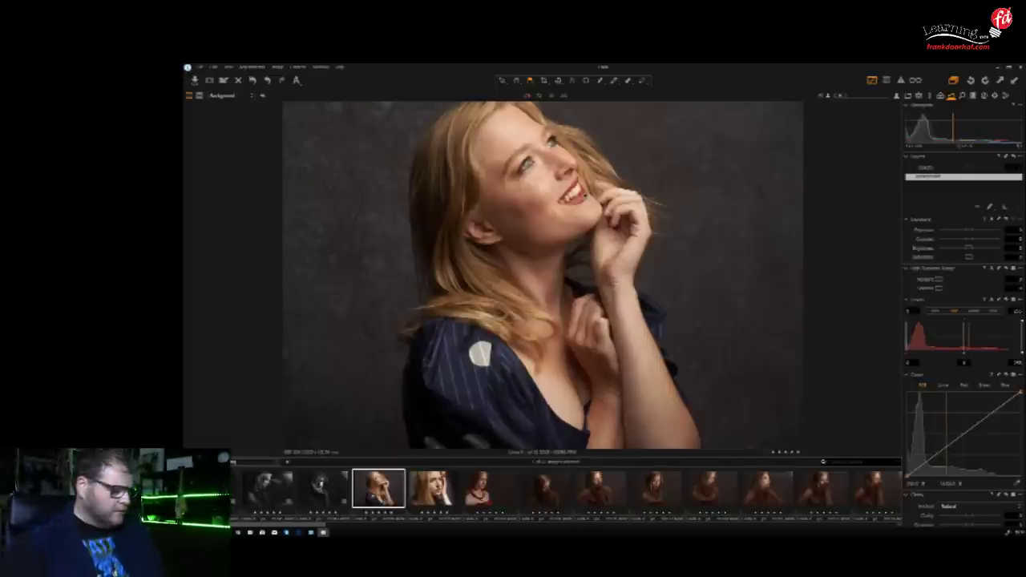
# Examine the JPEG and watermarked output recipes for the smiling portrait, and enable the TIFF recipe that opens in Adobe Photoshop
pyautogui.click(994, 95)
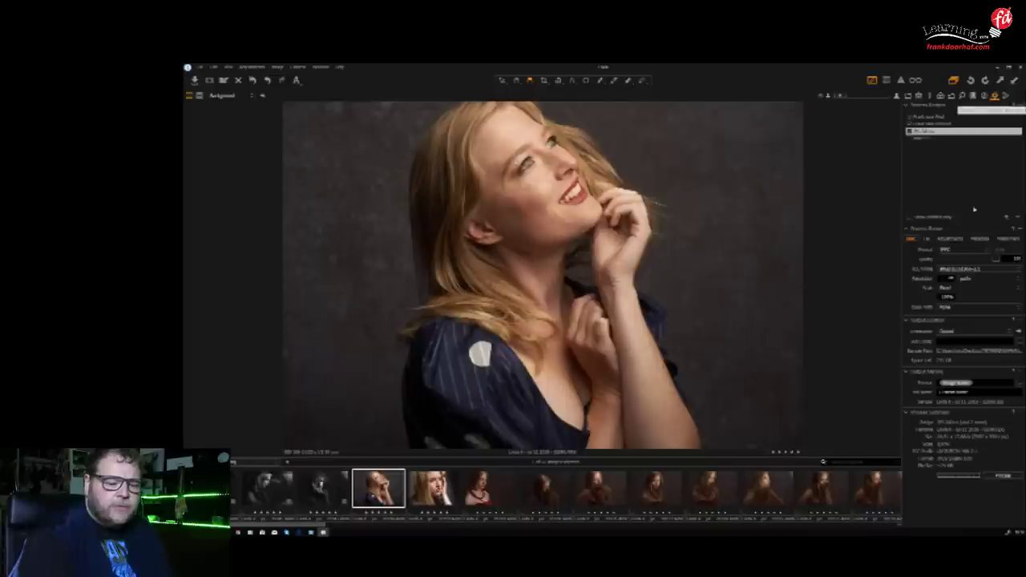
pyautogui.click(911, 130)
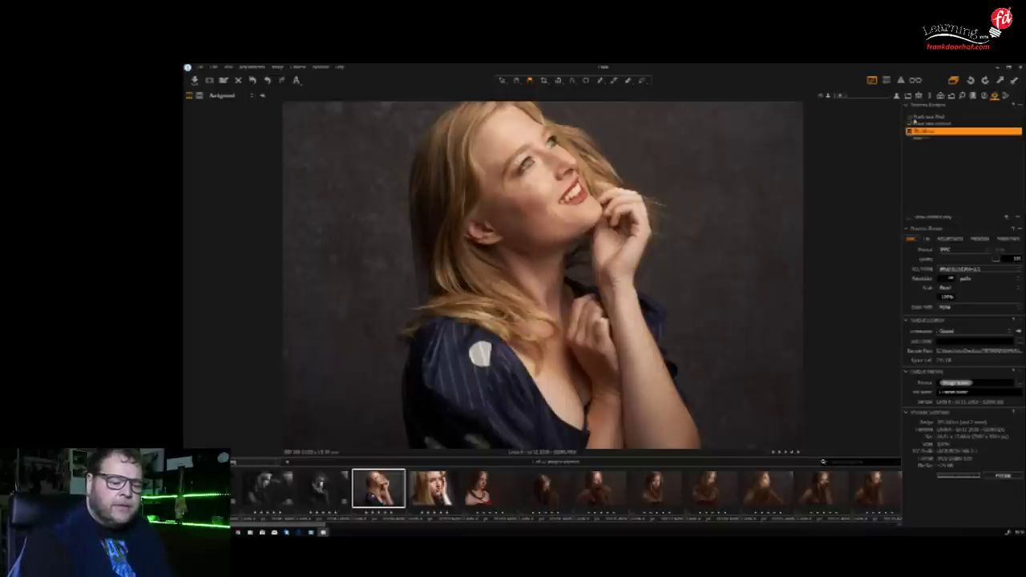
pyautogui.click(910, 130)
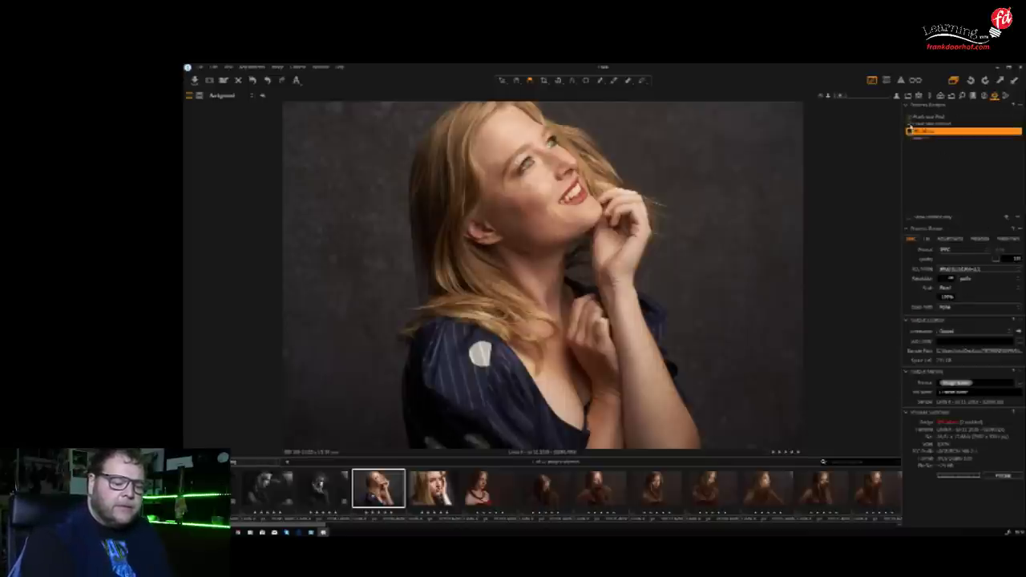
pyautogui.click(908, 130)
pyautogui.click(909, 117)
pyautogui.click(910, 116)
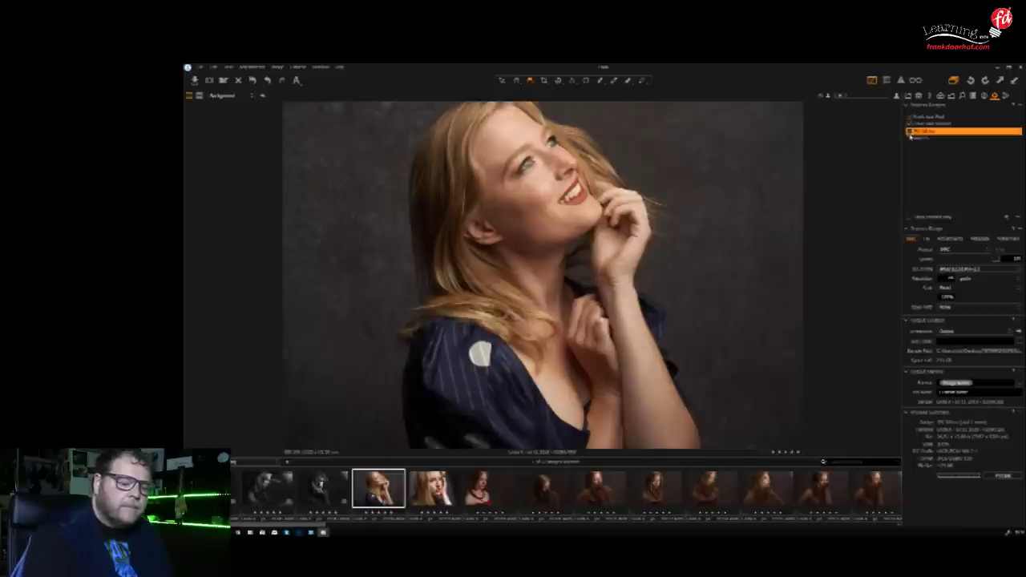
pyautogui.click(934, 125)
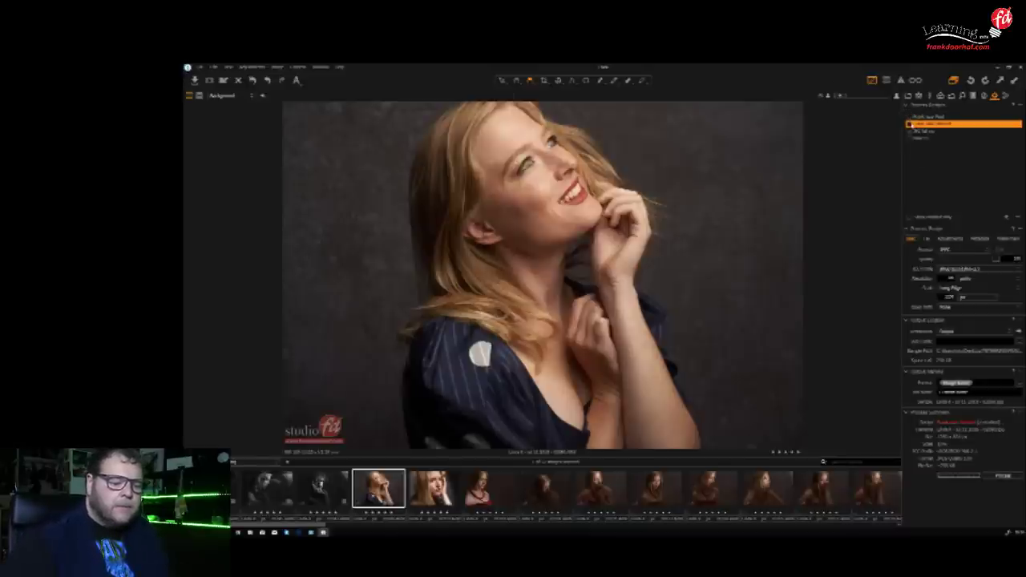
pyautogui.click(911, 139)
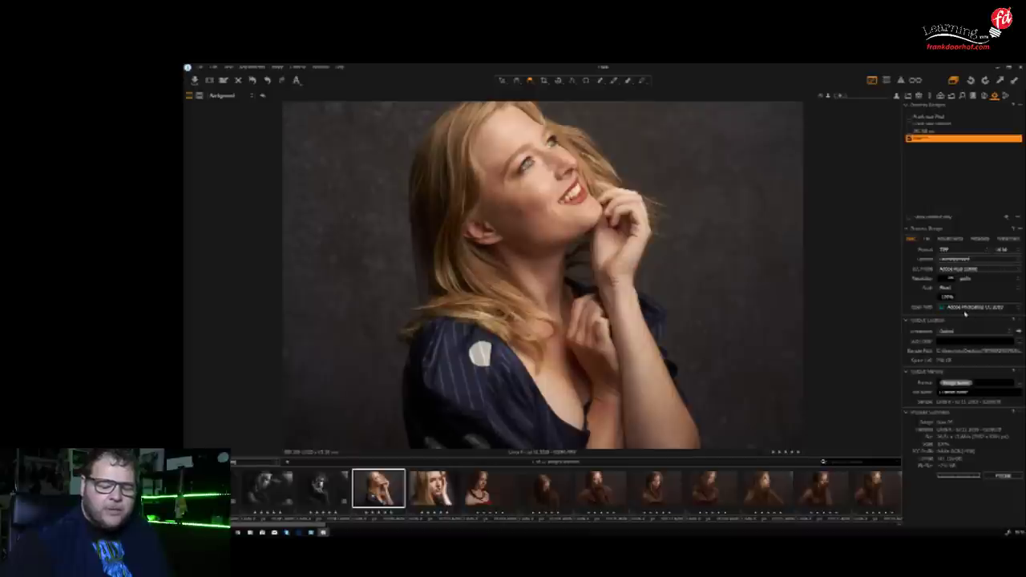
# Process the smiling portrait with the TIFF recipe so that it opens in Adobe Photoshop
pyautogui.click(998, 476)
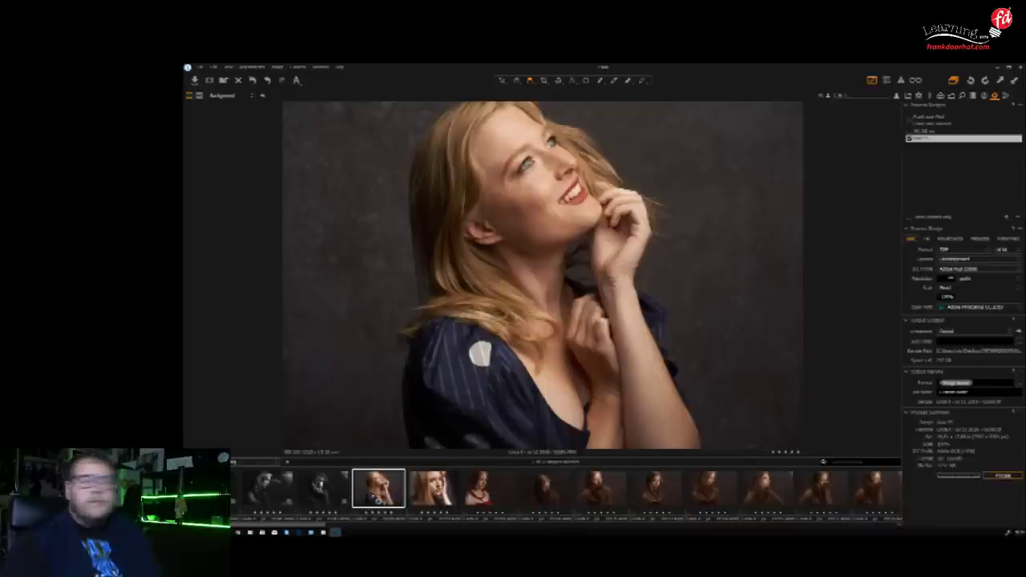
pyautogui.moveTo(609, 64)
pyautogui.mouseDown()
pyautogui.moveTo(611, 205)
pyautogui.moveTo(610, 64)
pyautogui.mouseUp()
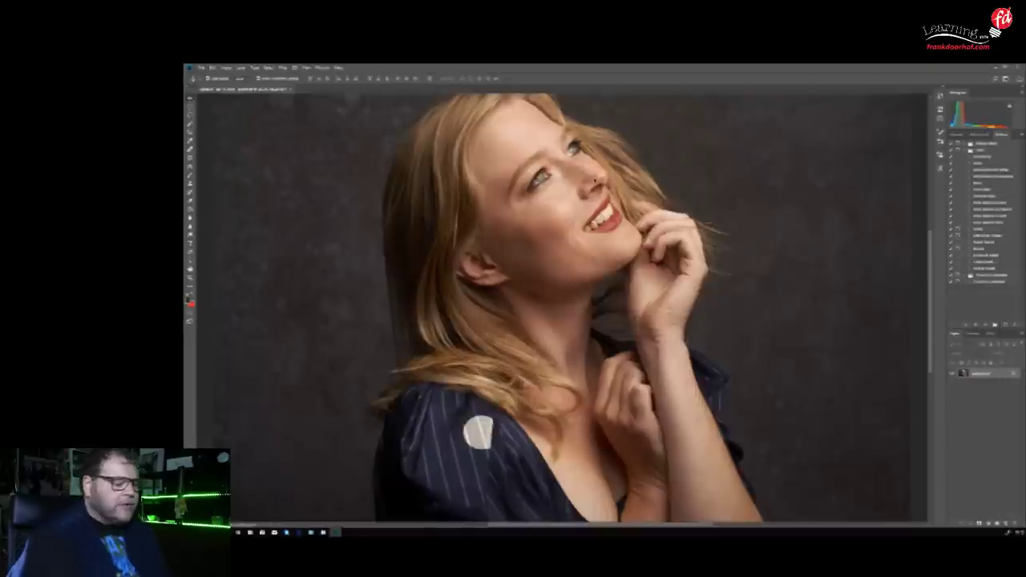
# Retouch the small moles and blemishes below the eye and on the cheek at 100% using the Healing Brush
pyautogui.click(306, 67)
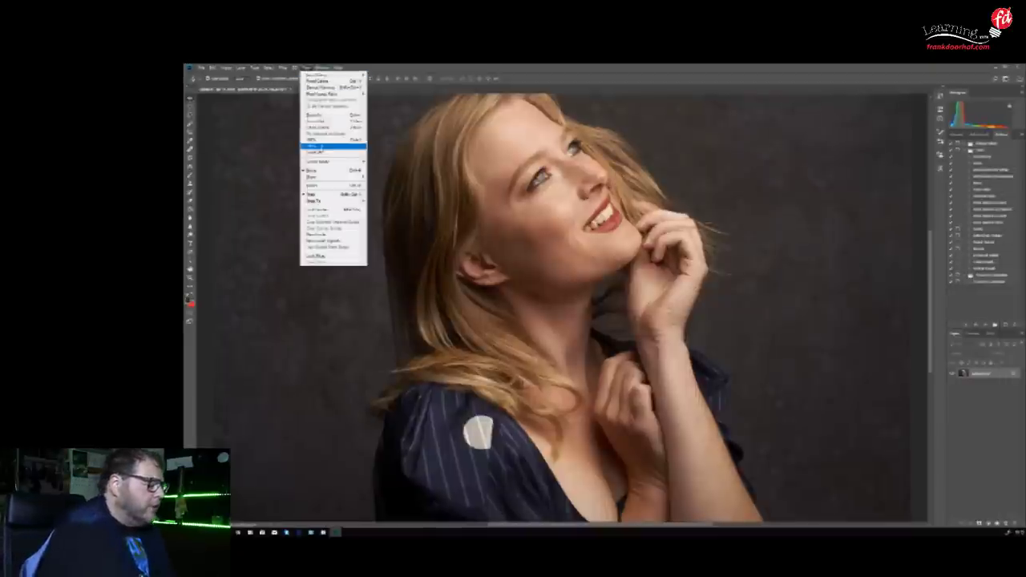
pyautogui.click(316, 139)
pyautogui.moveTo(604, 310); pyautogui.dragTo(603, 432)
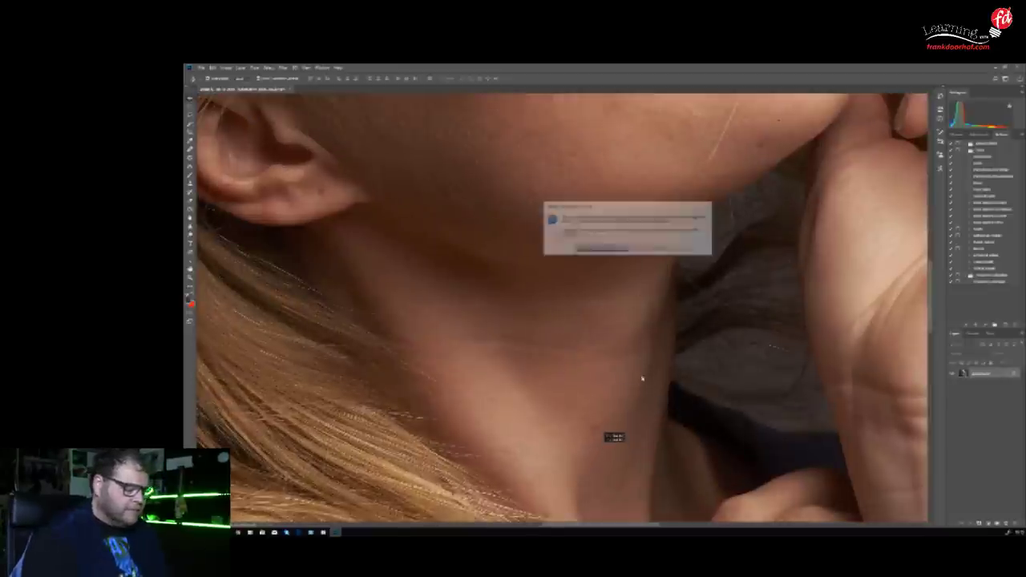
pyautogui.click(662, 249)
pyautogui.moveTo(699, 178); pyautogui.dragTo(690, 358)
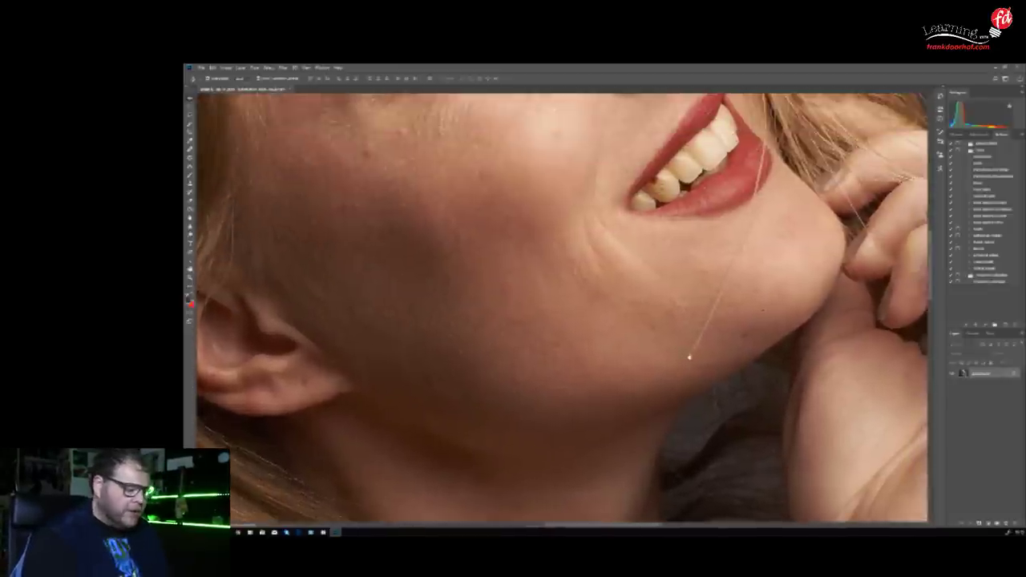
pyautogui.moveTo(687, 304); pyautogui.dragTo(705, 486)
pyautogui.moveTo(697, 362); pyautogui.dragTo(717, 339)
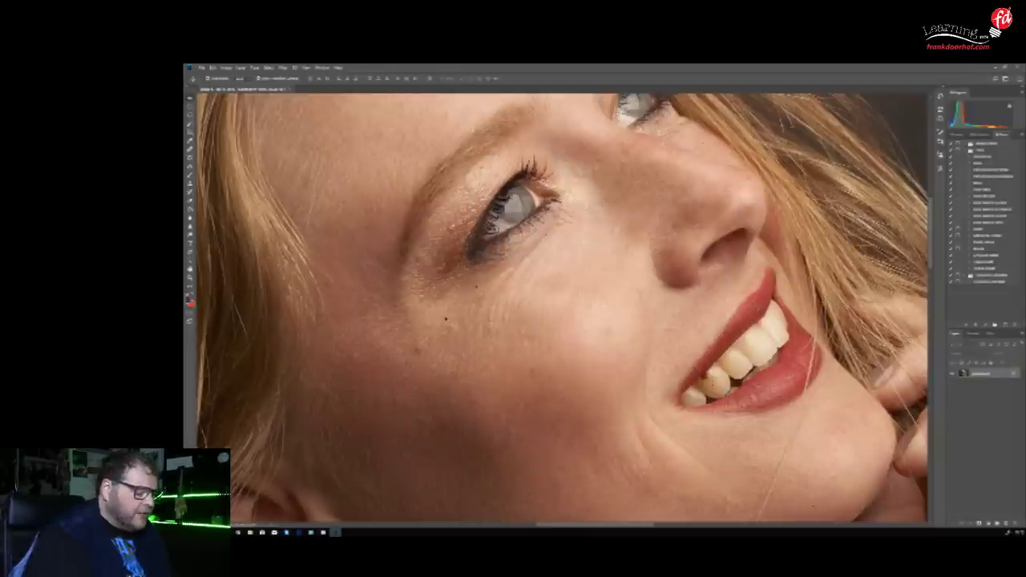
pyautogui.press('j')
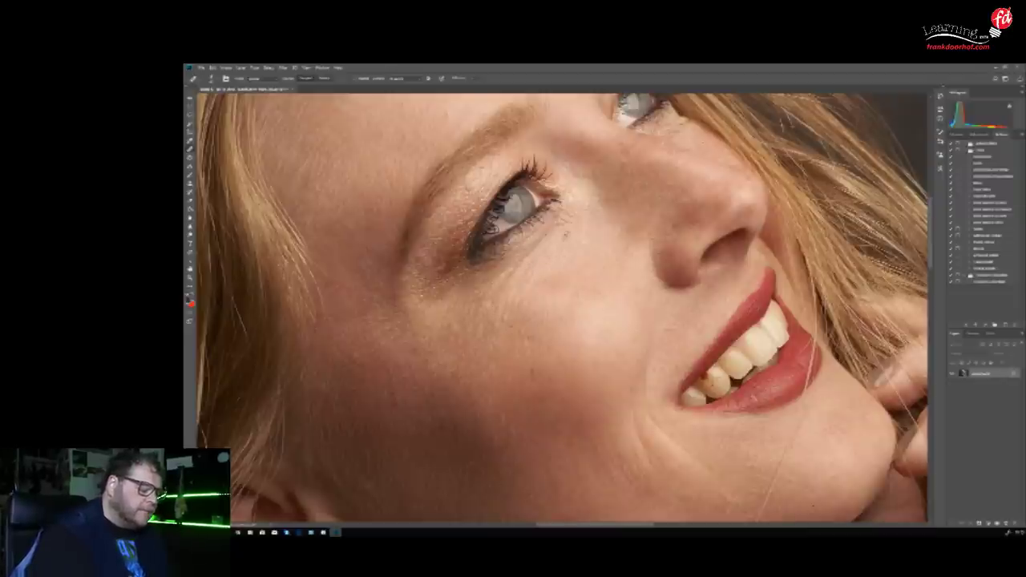
# Try the Spot Healing Brush on the skin around the stray hair between the mouth and chin
pyautogui.moveTo(606, 408); pyautogui.dragTo(645, 269)
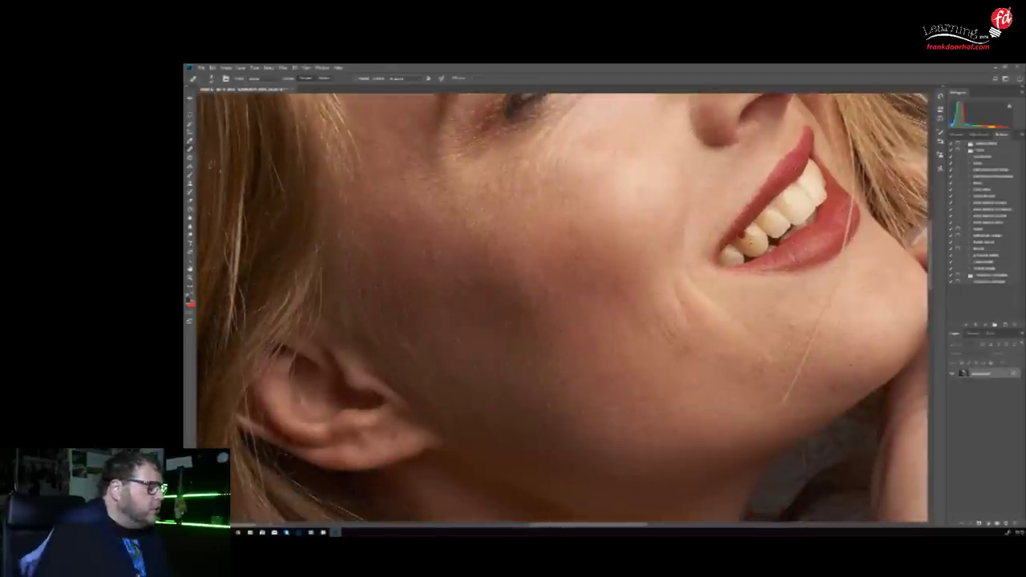
pyautogui.rightClick(191, 150)
pyautogui.click(222, 155)
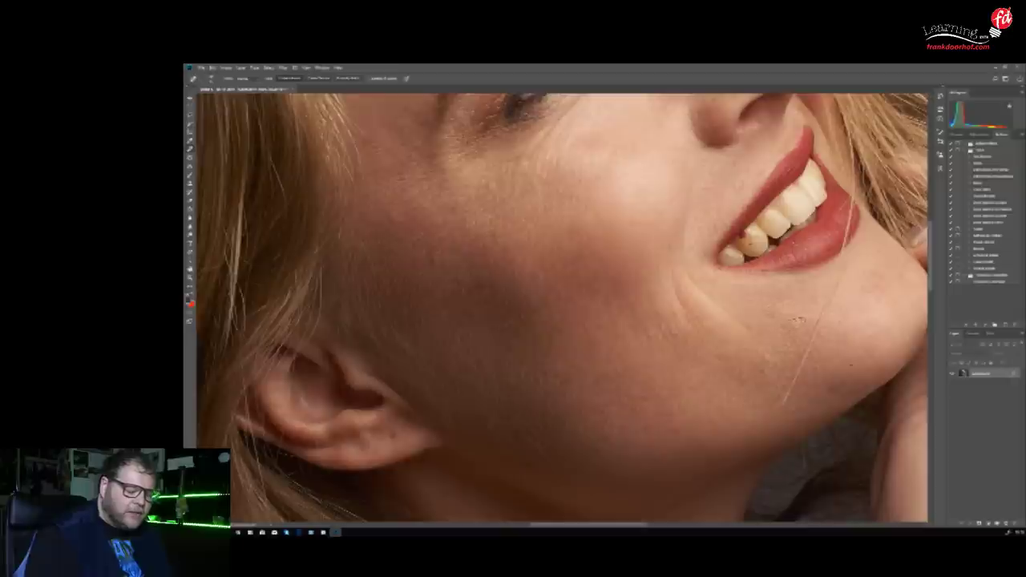
pyautogui.click(794, 324)
pyautogui.click(766, 310)
pyautogui.click(751, 328)
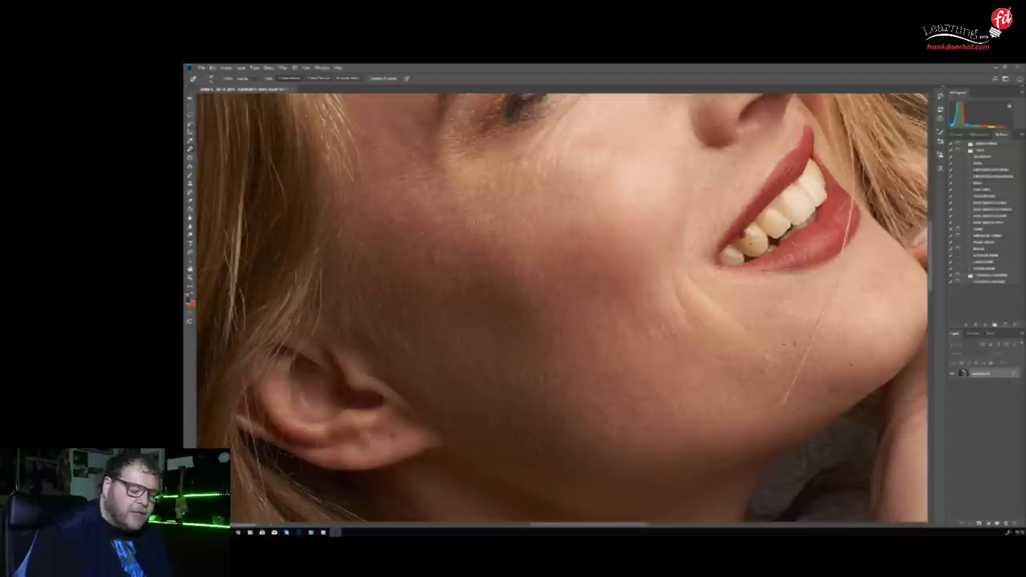
pyautogui.click(782, 323)
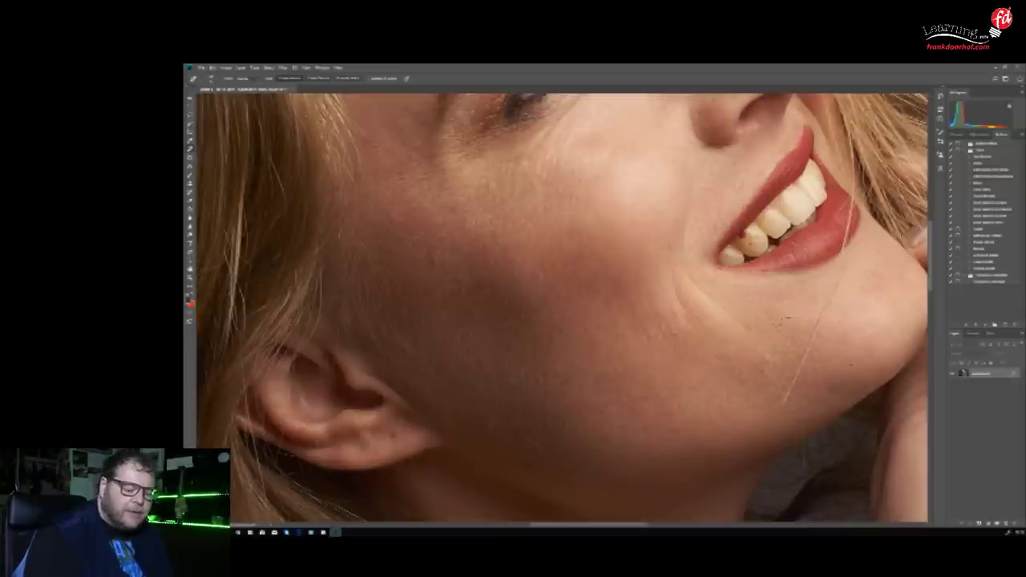
pyautogui.click(796, 336)
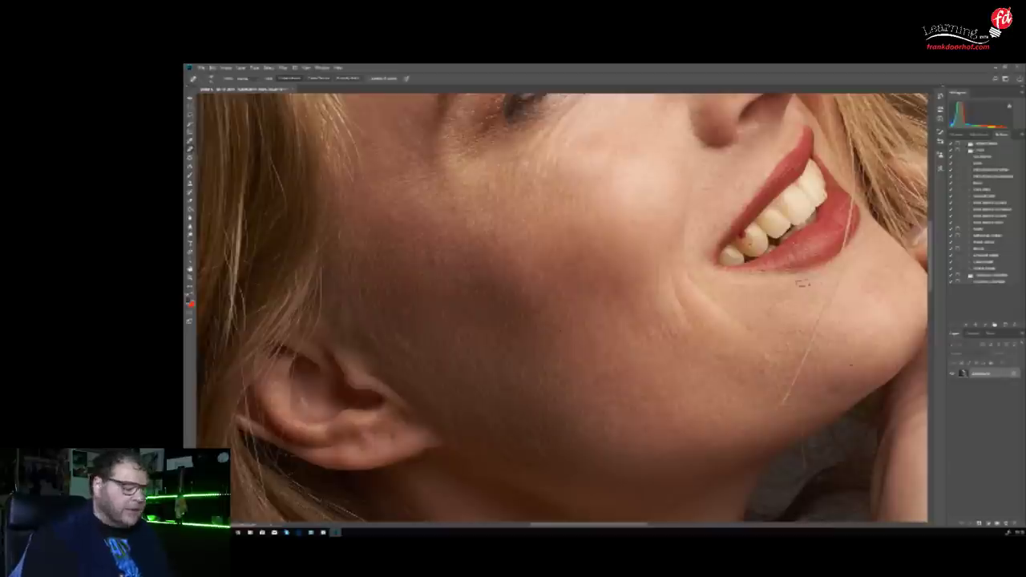
# Remove the dark spot on the tooth near the corner of the mouth with the Healing Brush at 200%
pyautogui.rightClick(190, 152)
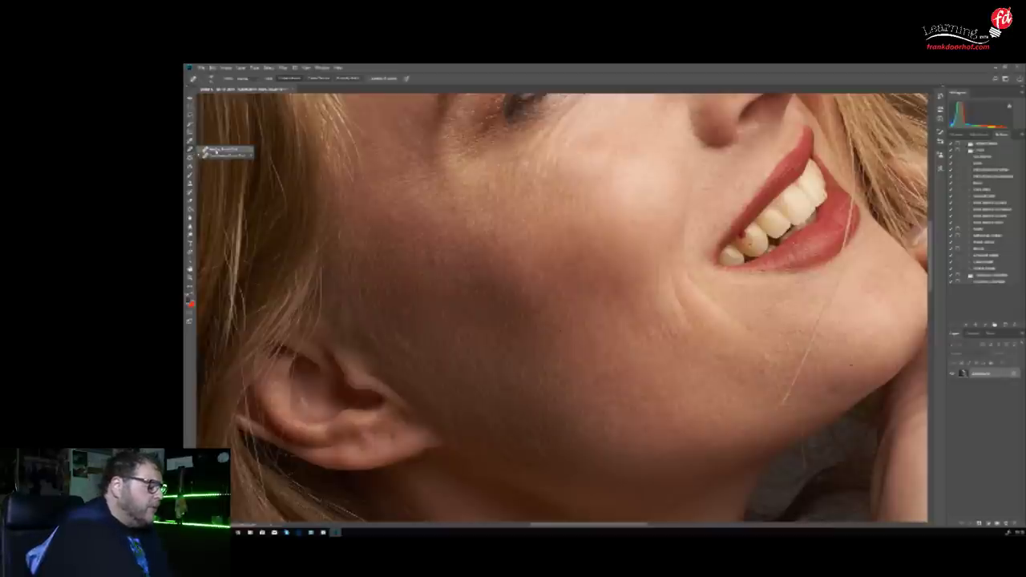
pyautogui.click(227, 154)
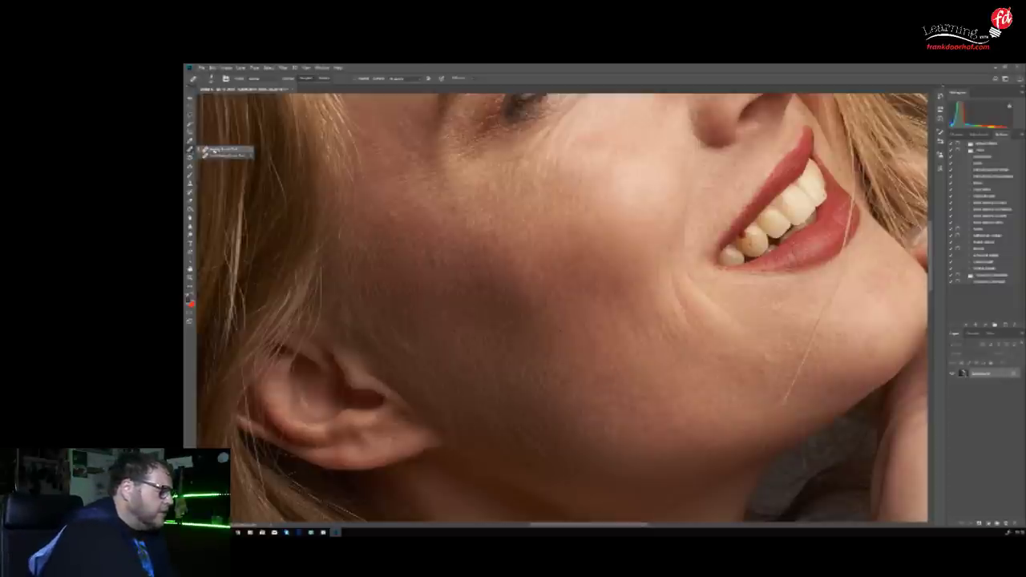
pyautogui.click(214, 150)
pyautogui.moveTo(776, 284); pyautogui.dragTo(731, 430)
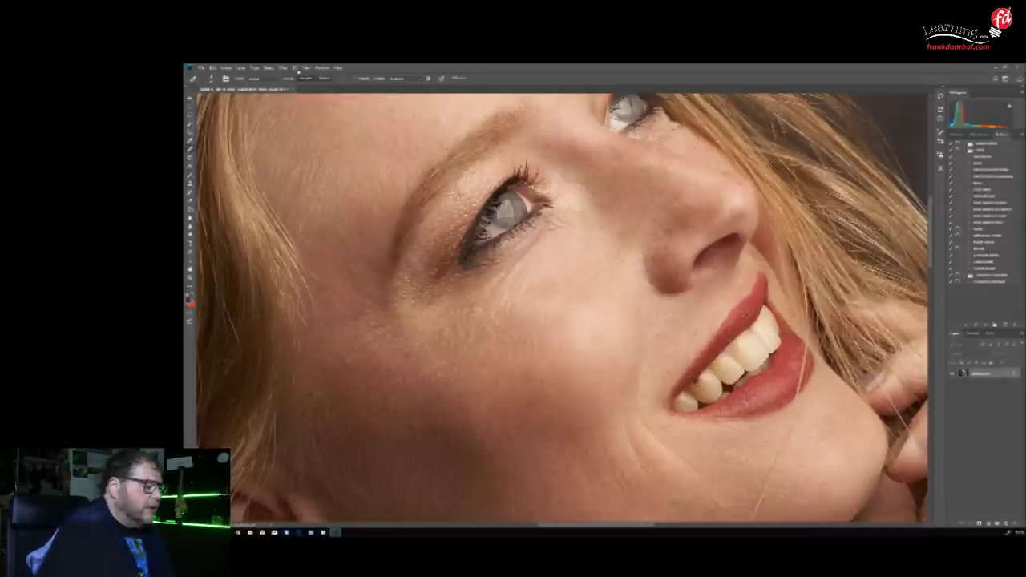
pyautogui.click(306, 68)
pyautogui.click(318, 145)
pyautogui.moveTo(811, 447); pyautogui.dragTo(502, 295)
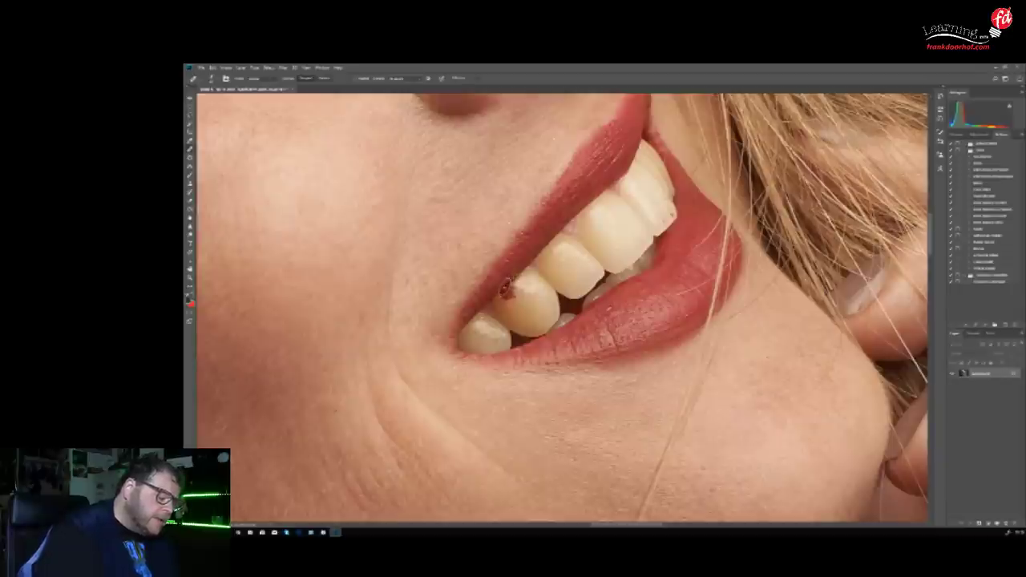
pyautogui.moveTo(503, 295); pyautogui.dragTo(510, 291)
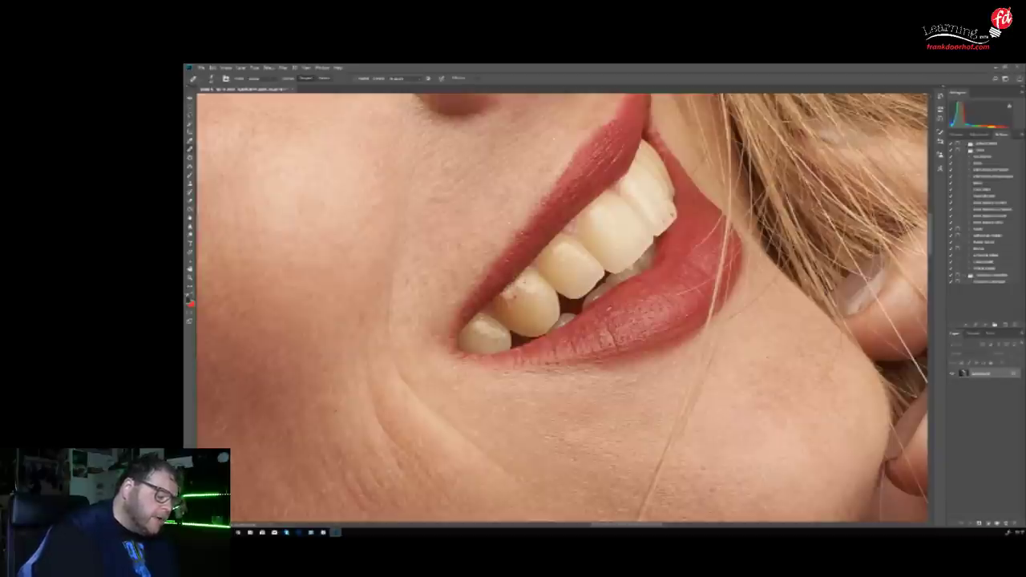
pyautogui.click(516, 295)
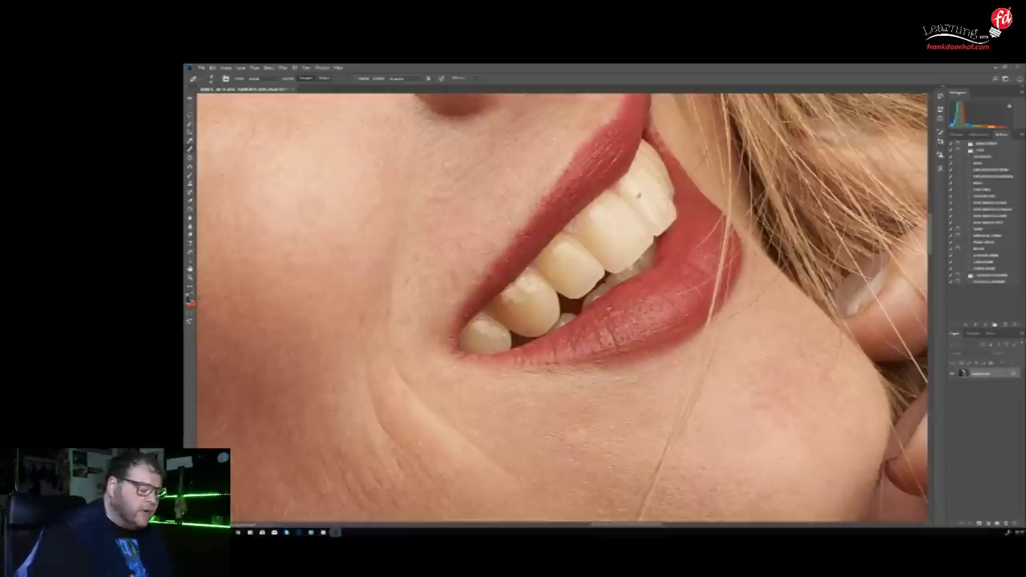
# Check the eyes and forehead for remaining blemishes at 100% and fit the whole portrait on screen
pyautogui.click(307, 69)
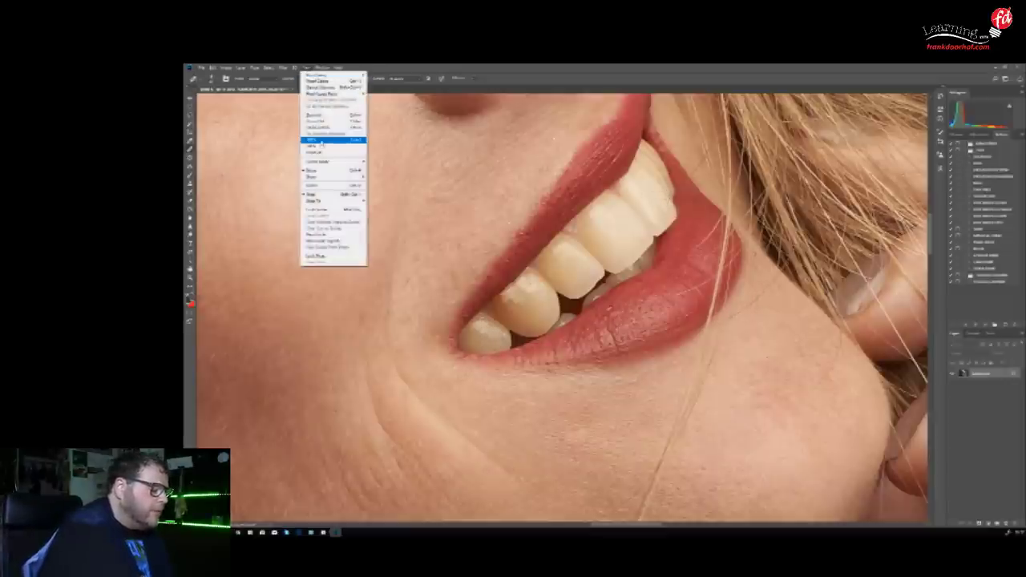
pyautogui.click(321, 145)
pyautogui.moveTo(607, 328); pyautogui.dragTo(782, 422)
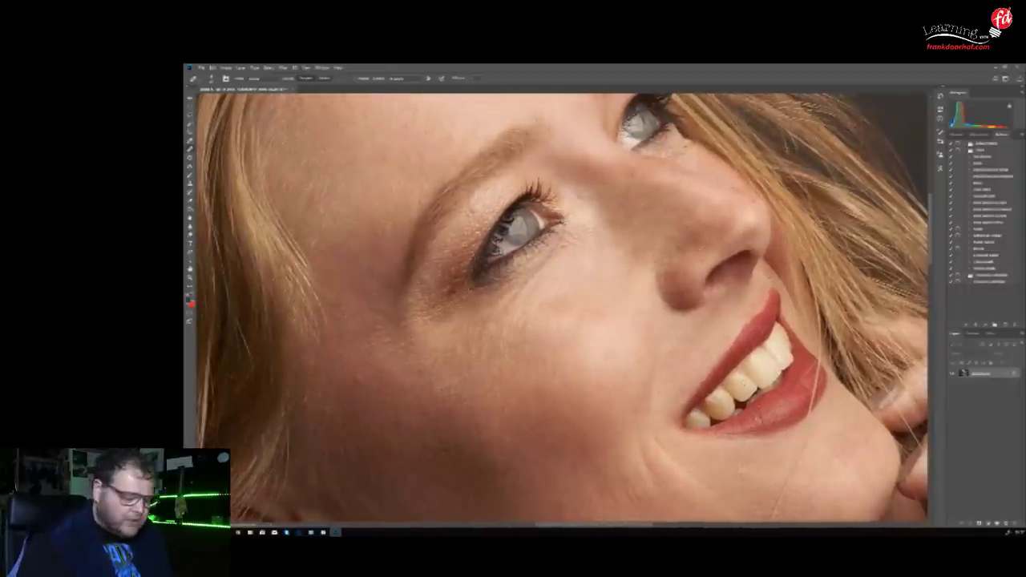
pyautogui.moveTo(528, 190); pyautogui.dragTo(556, 356)
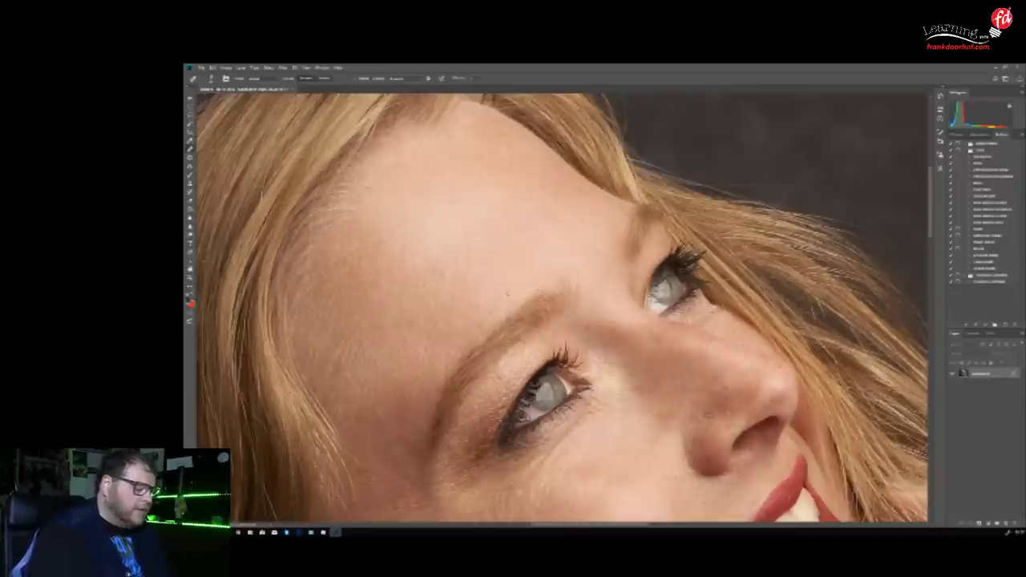
pyautogui.click(305, 68)
pyautogui.click(321, 128)
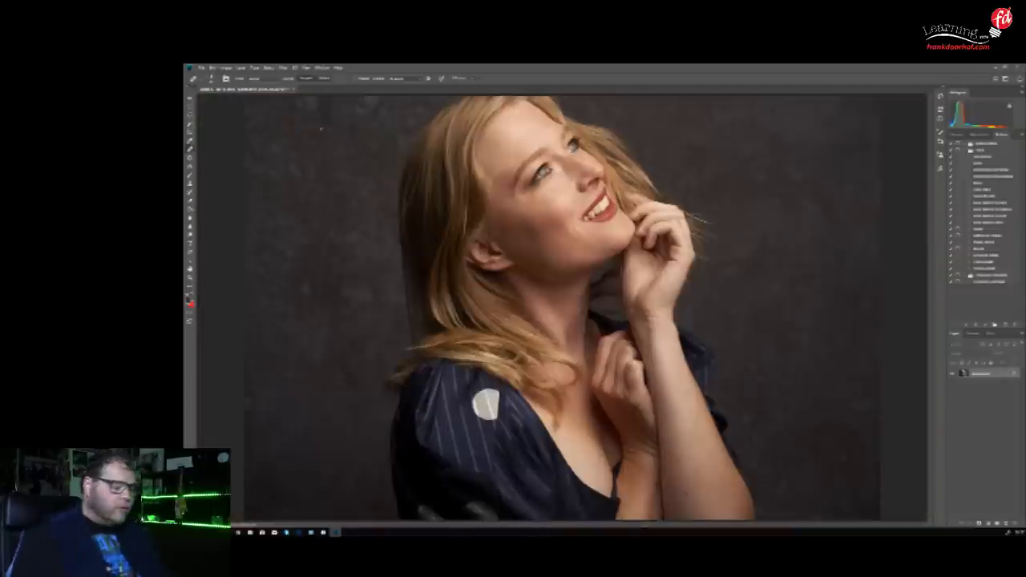
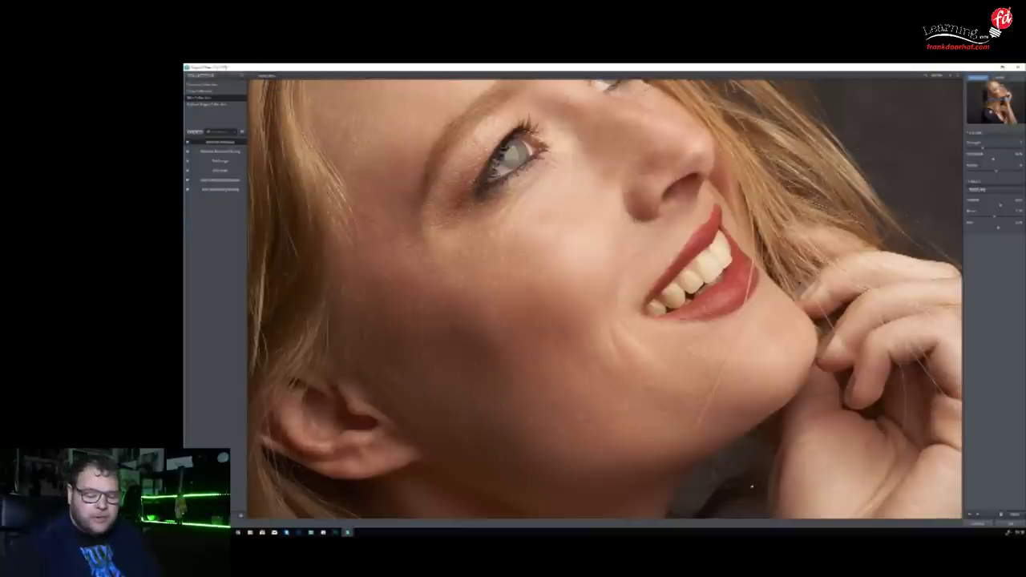
# Cancel the current skin filter, open the portrait in Portraiture 3, and examine the cheek and mouth at 100%
pyautogui.click(978, 523)
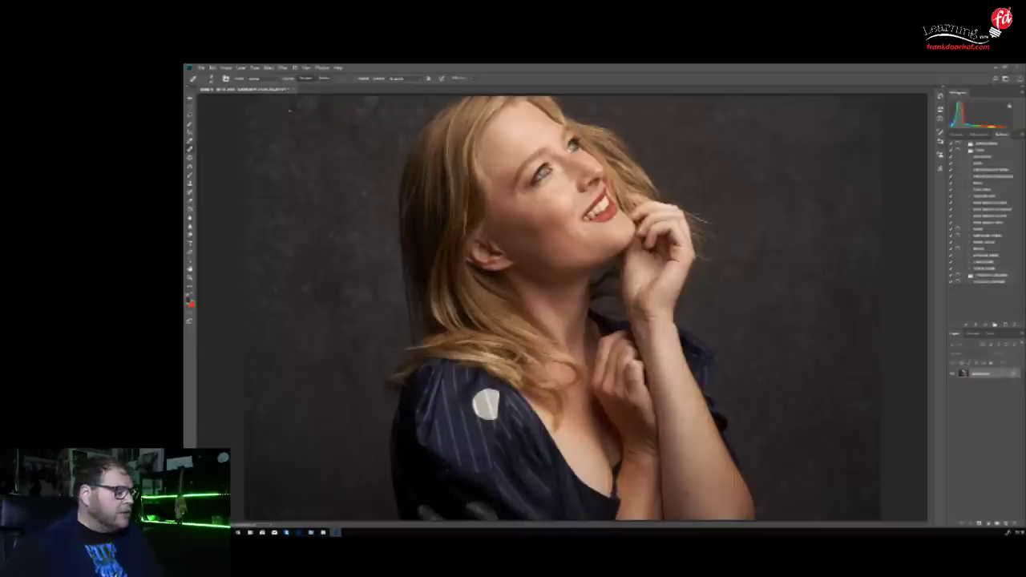
pyautogui.click(286, 69)
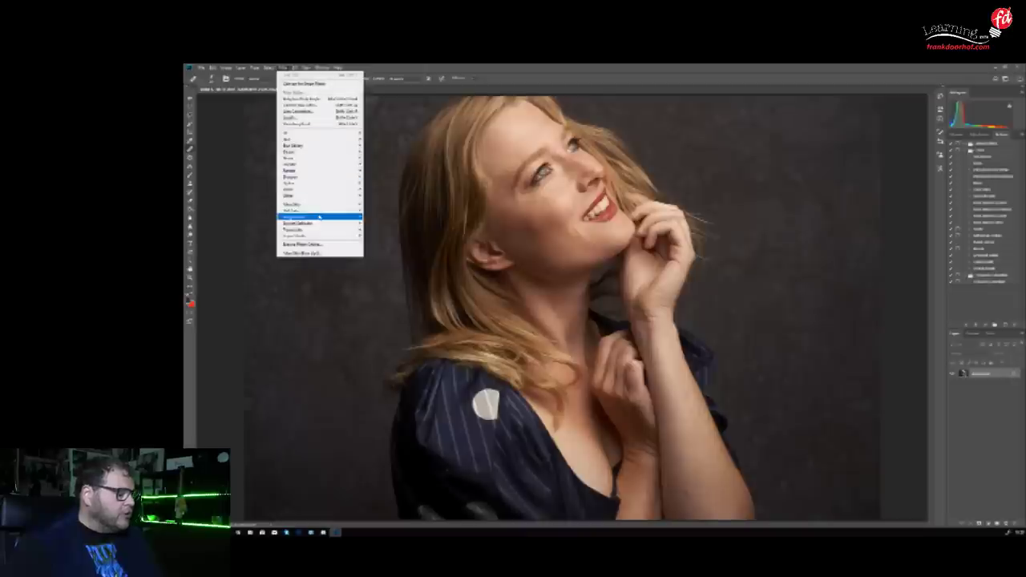
pyautogui.moveTo(319, 216)
pyautogui.click(381, 216)
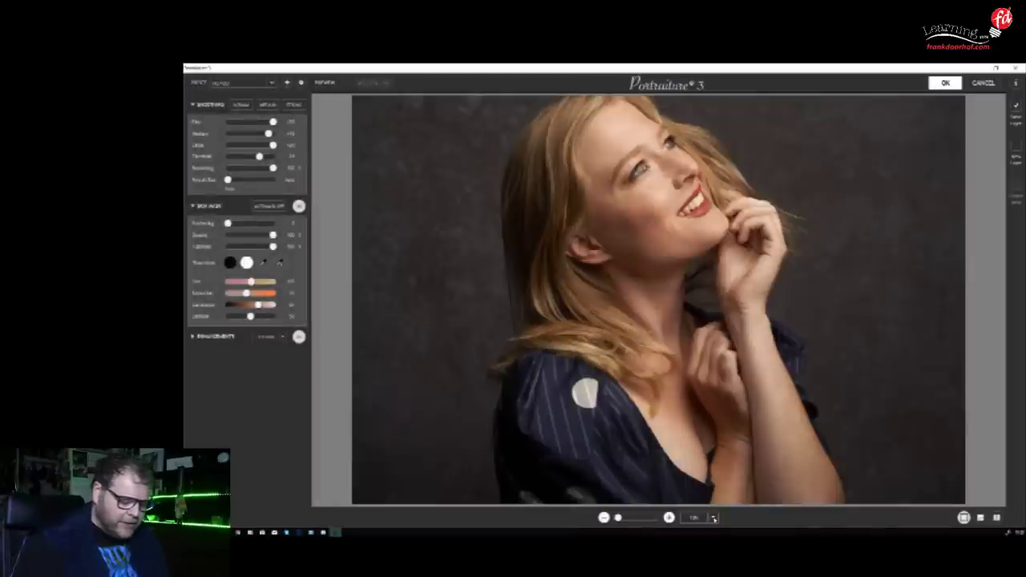
pyautogui.click(703, 517)
pyautogui.click(697, 508)
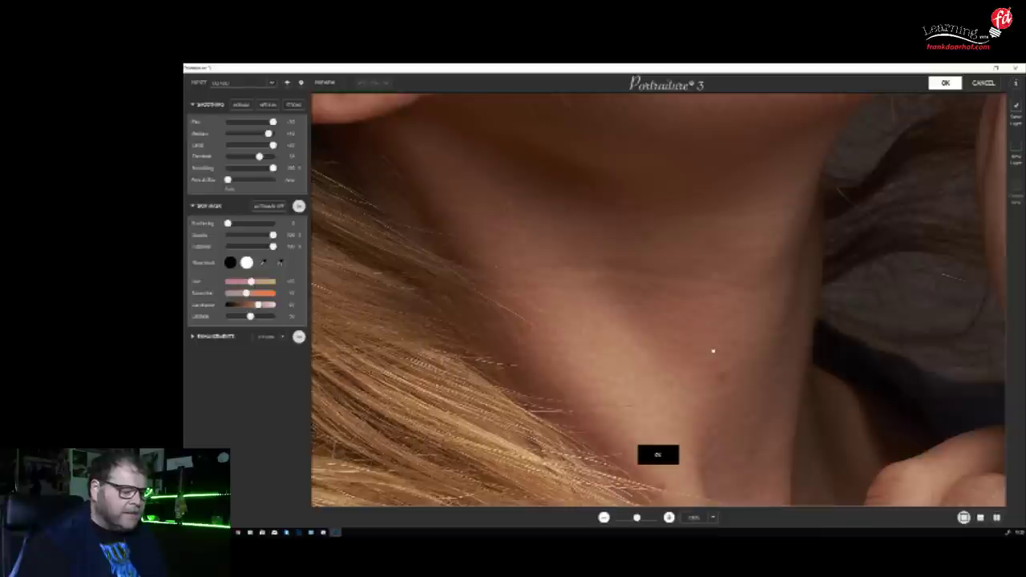
pyautogui.moveTo(687, 428); pyautogui.dragTo(703, 479)
pyautogui.moveTo(694, 342); pyautogui.dragTo(650, 458)
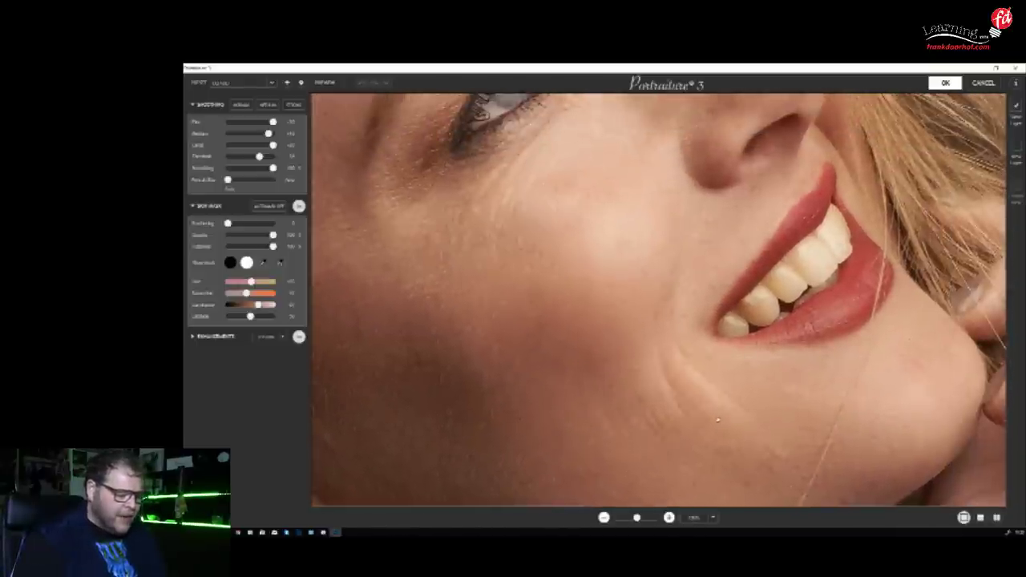
pyautogui.moveTo(716, 418); pyautogui.dragTo(815, 345)
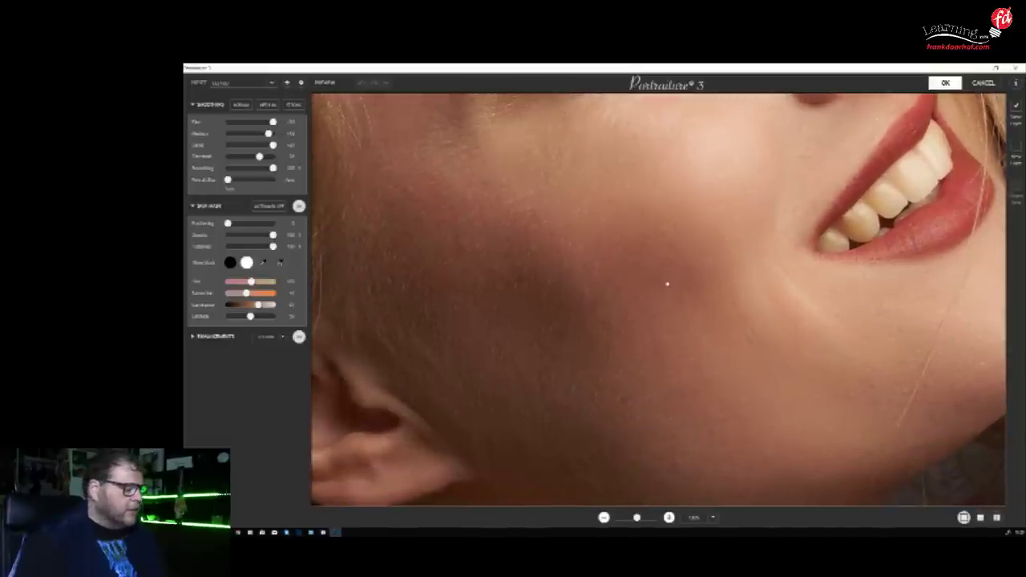
# Define the Portraiture skin mask by sampling the shaded cheek and the lighter skin below the mouth, and increase its feathering
pyautogui.click(269, 206)
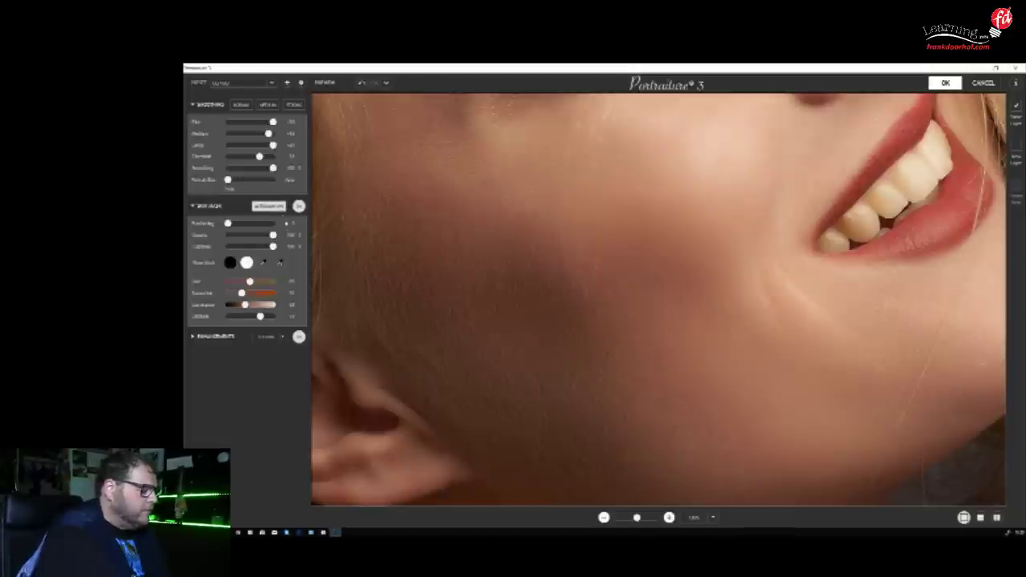
pyautogui.click(280, 262)
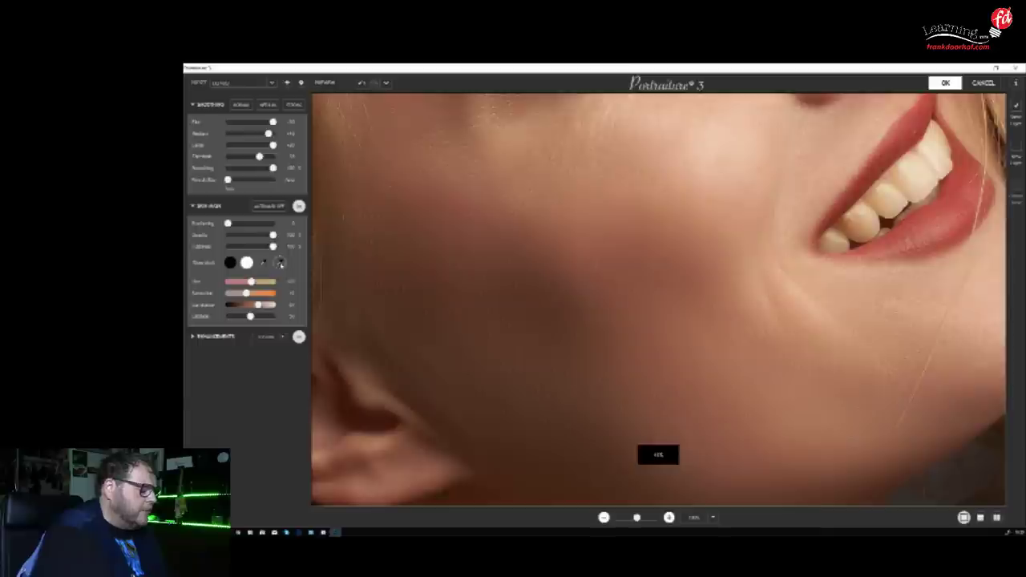
pyautogui.click(555, 371)
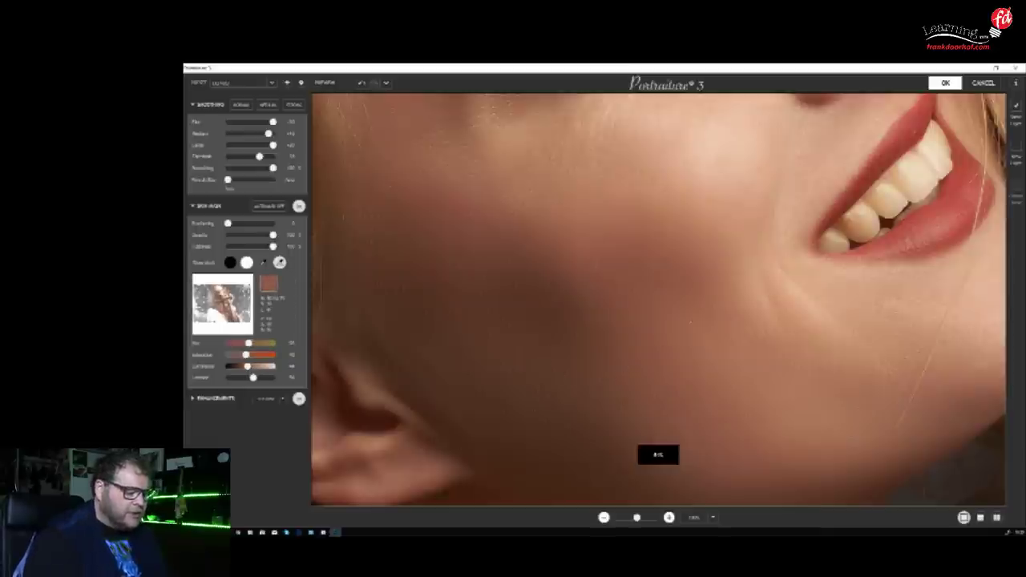
pyautogui.click(874, 297)
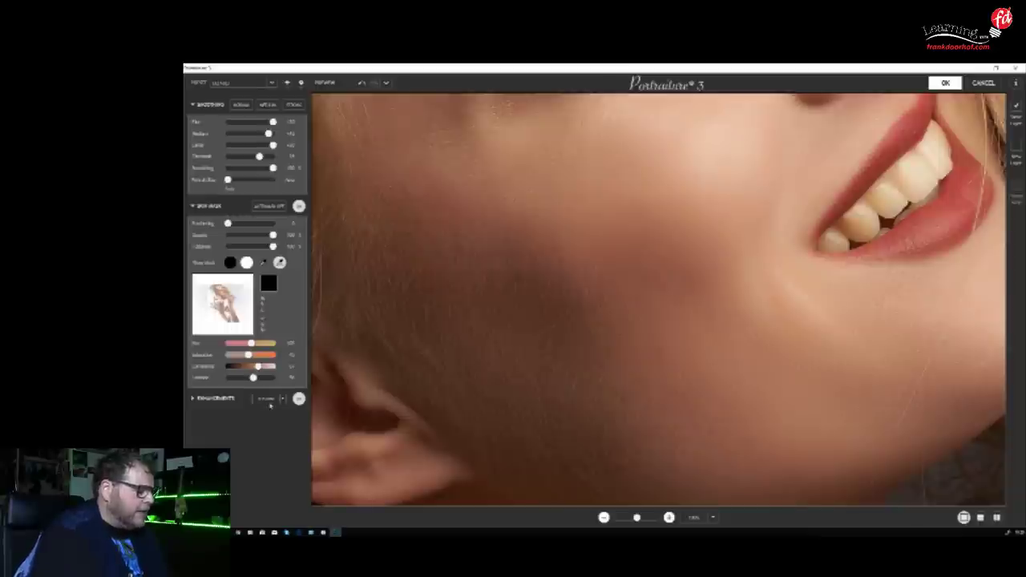
pyautogui.moveTo(228, 223); pyautogui.dragTo(249, 223)
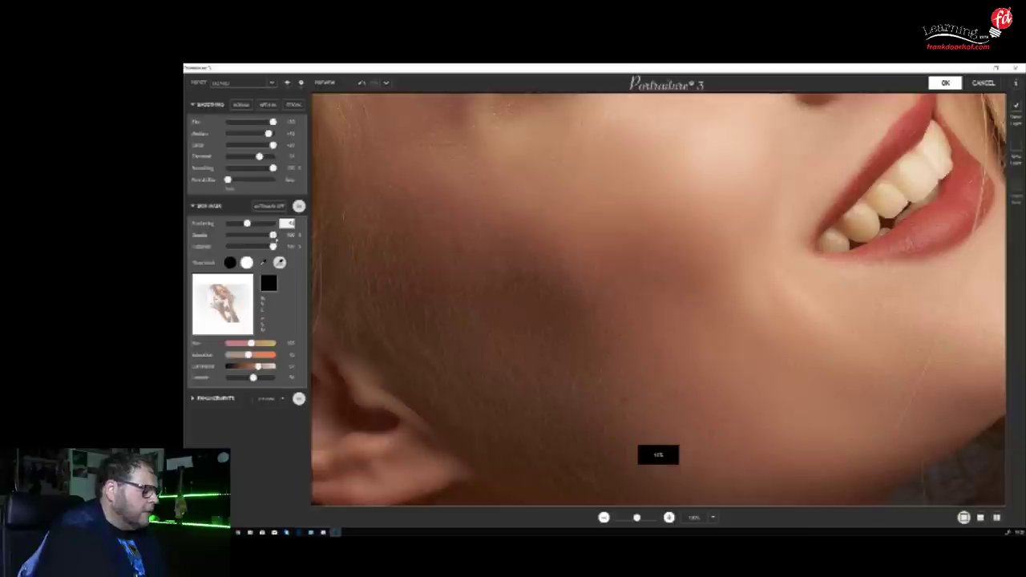
pyautogui.moveTo(273, 247)
pyautogui.mouseDown()
pyautogui.moveTo(239, 246)
pyautogui.moveTo(273, 246)
pyautogui.mouseUp()
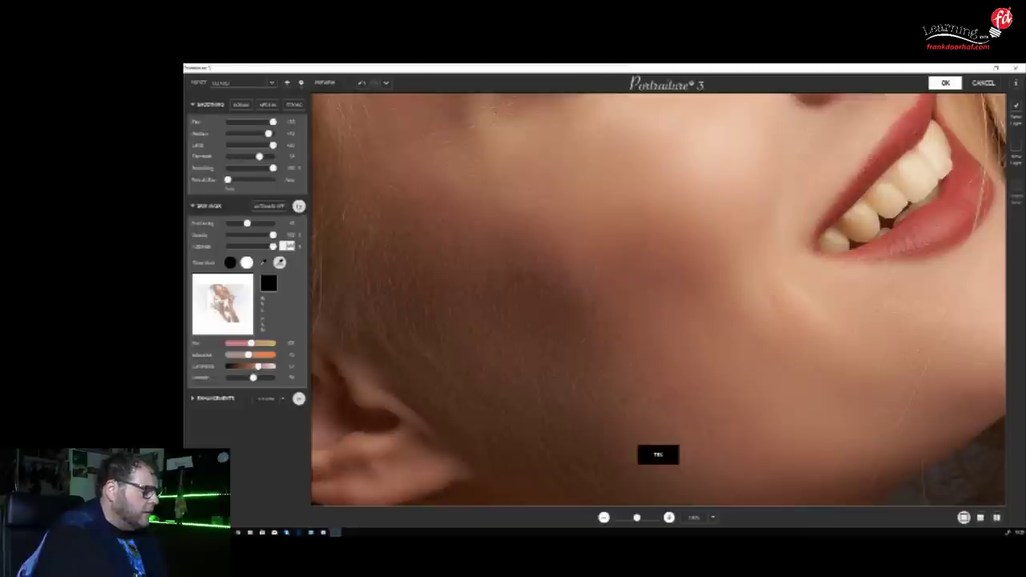
# Redefine the Portraiture skin mask by clearing the current selection and sampling the shaded skin between cheek and jaw
pyautogui.moveTo(251, 343); pyautogui.dragTo(256, 365)
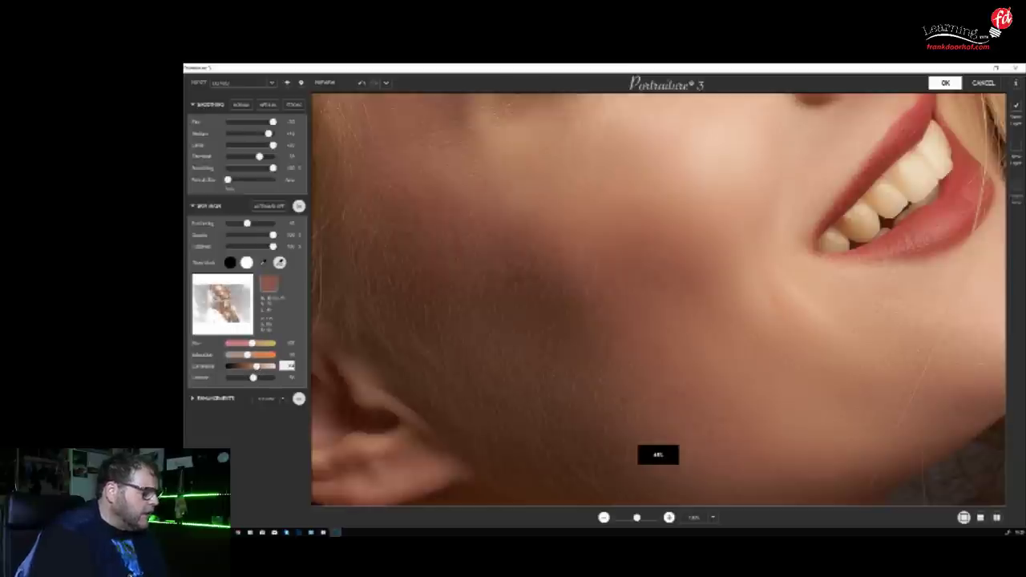
pyautogui.click(193, 399)
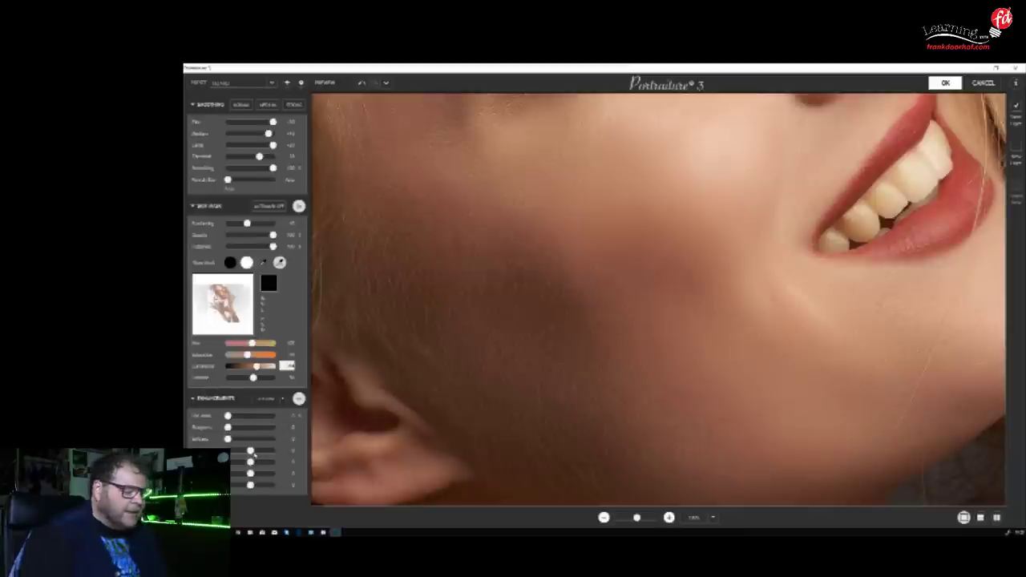
pyautogui.click(662, 366)
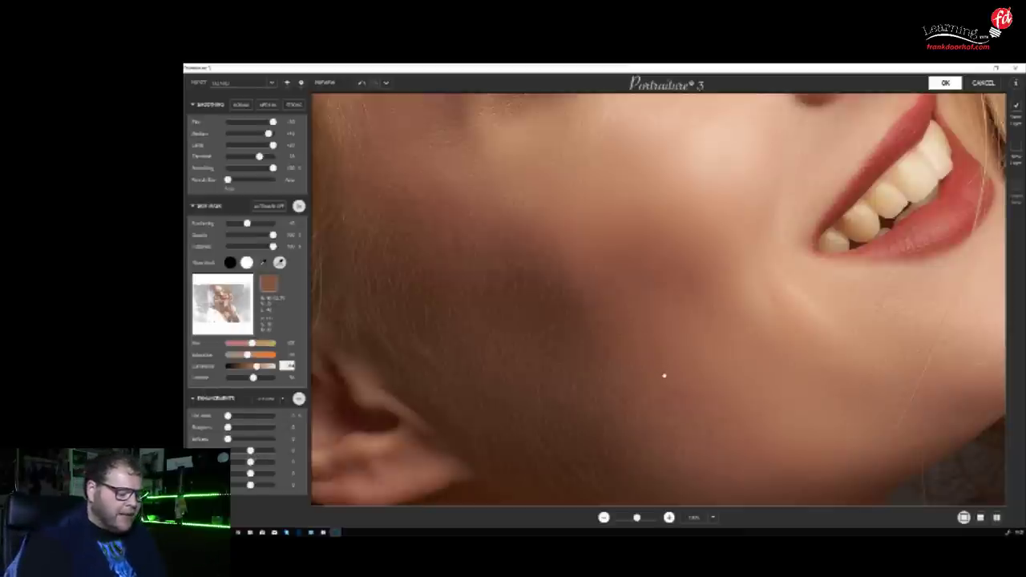
pyautogui.click(514, 315)
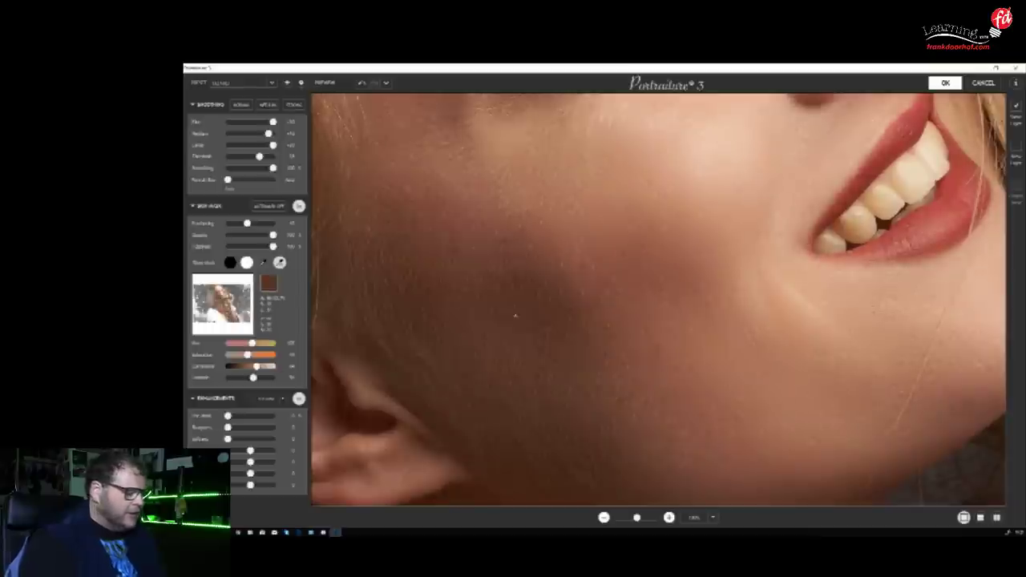
pyautogui.click(279, 262)
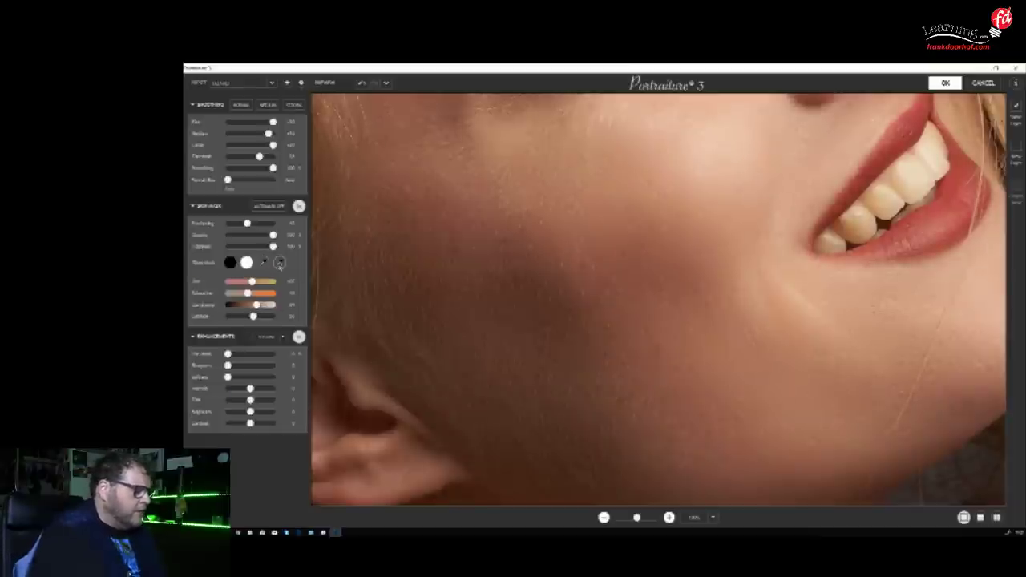
pyautogui.click(279, 262)
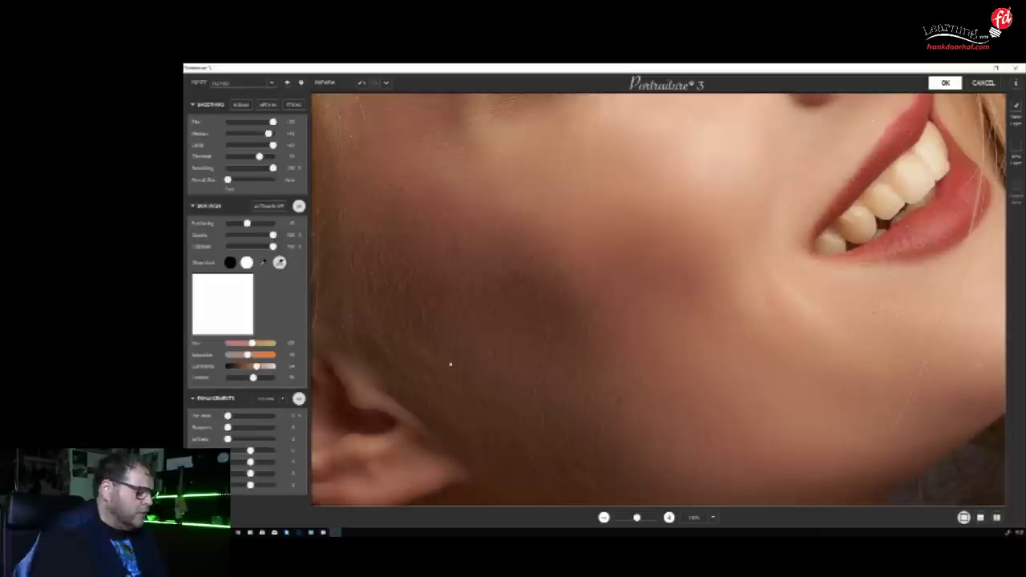
pyautogui.click(530, 436)
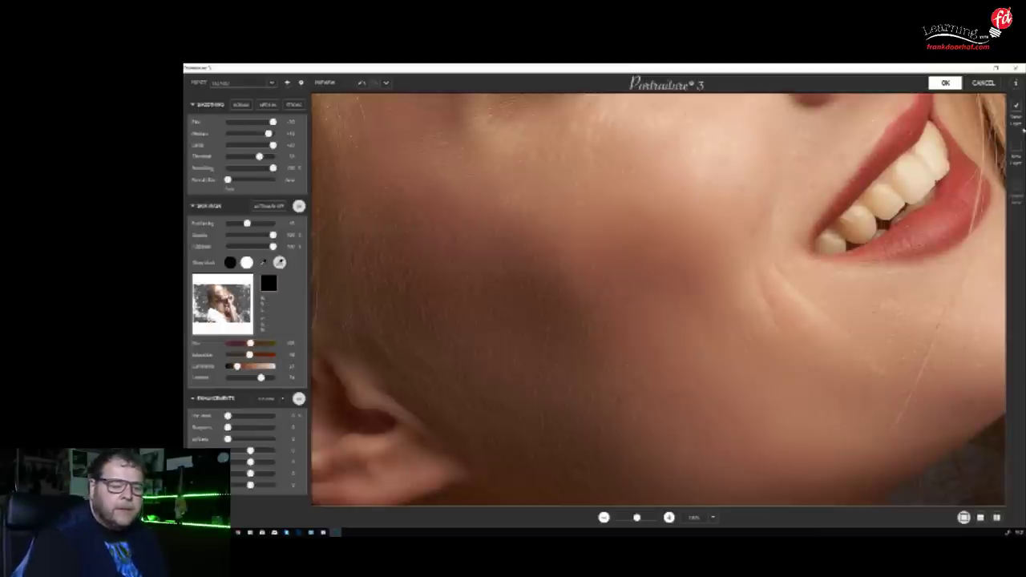
# Output the Portraiture smoothing to a new layer, apply the filter, and select the smoothed layer
pyautogui.click(1016, 149)
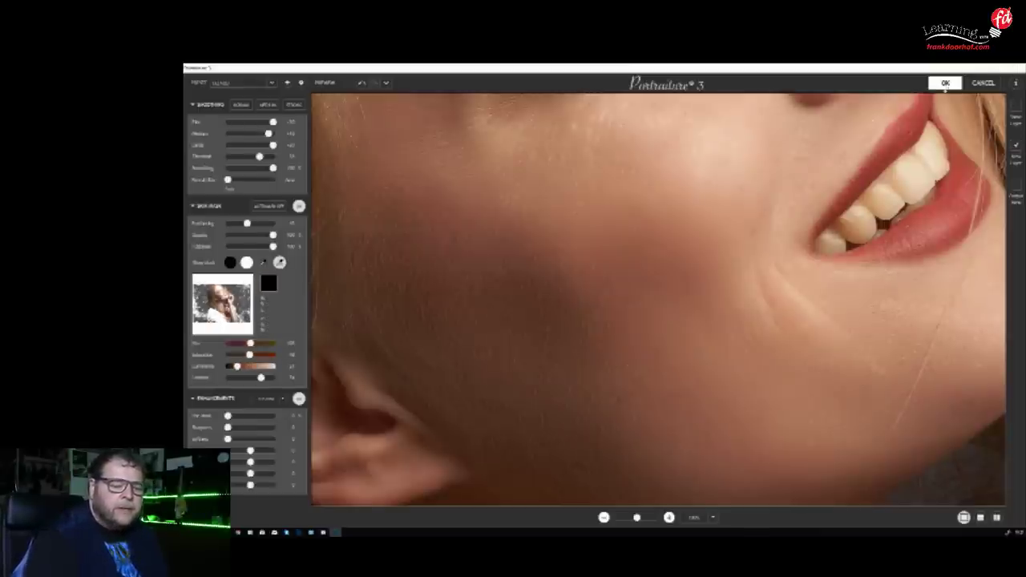
pyautogui.click(944, 84)
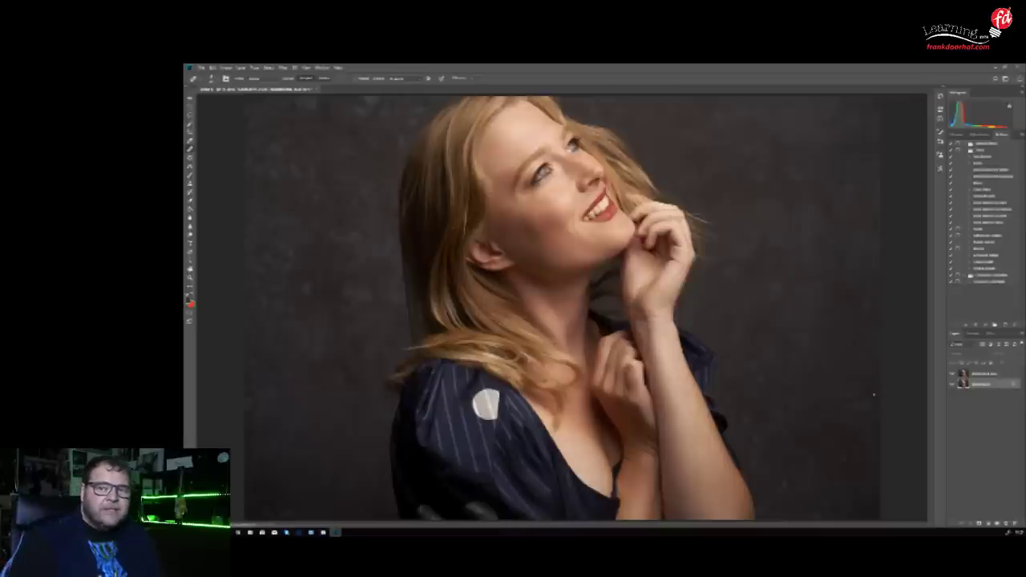
pyautogui.click(967, 375)
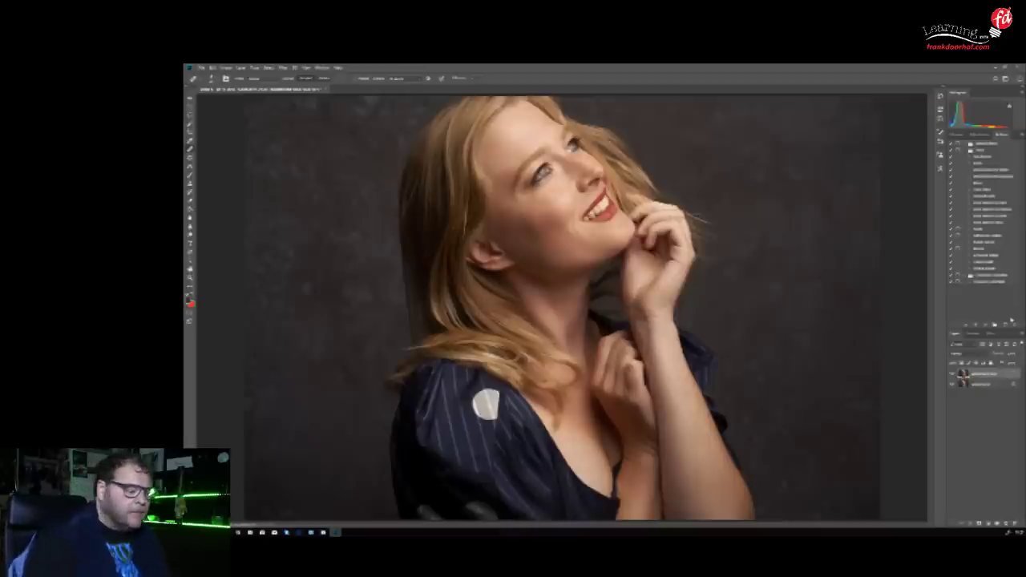
# Compare the face at 100% with the smoothed layer shown and hidden
pyautogui.click(305, 69)
pyautogui.click(319, 140)
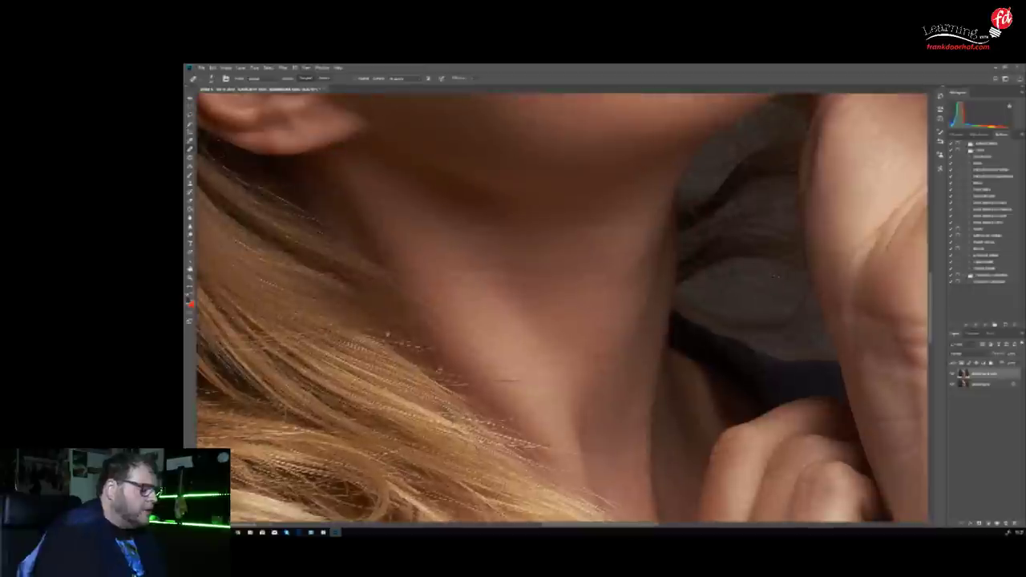
pyautogui.moveTo(610, 279); pyautogui.dragTo(628, 439)
pyautogui.moveTo(646, 269); pyautogui.dragTo(685, 509)
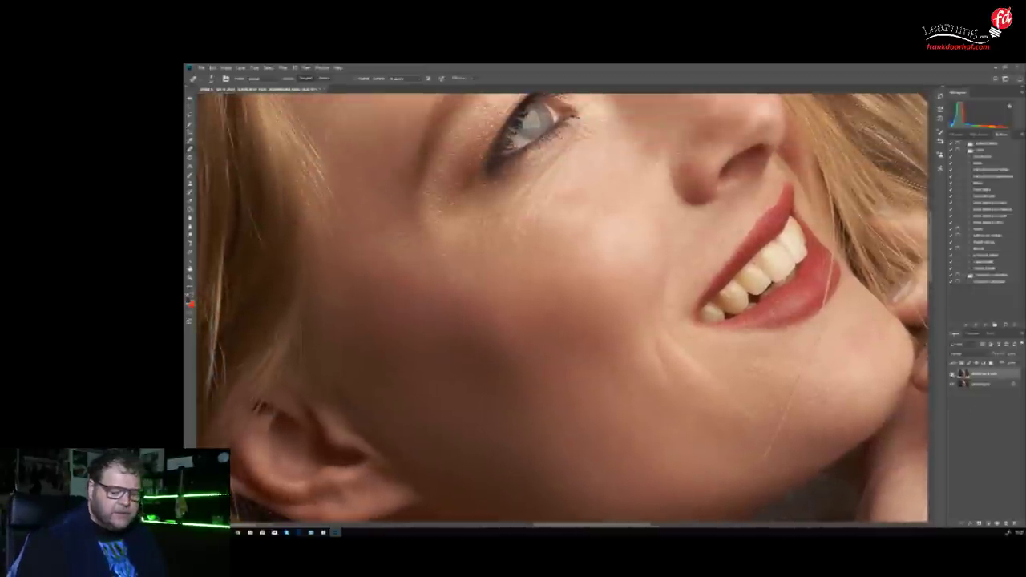
pyautogui.click(952, 374)
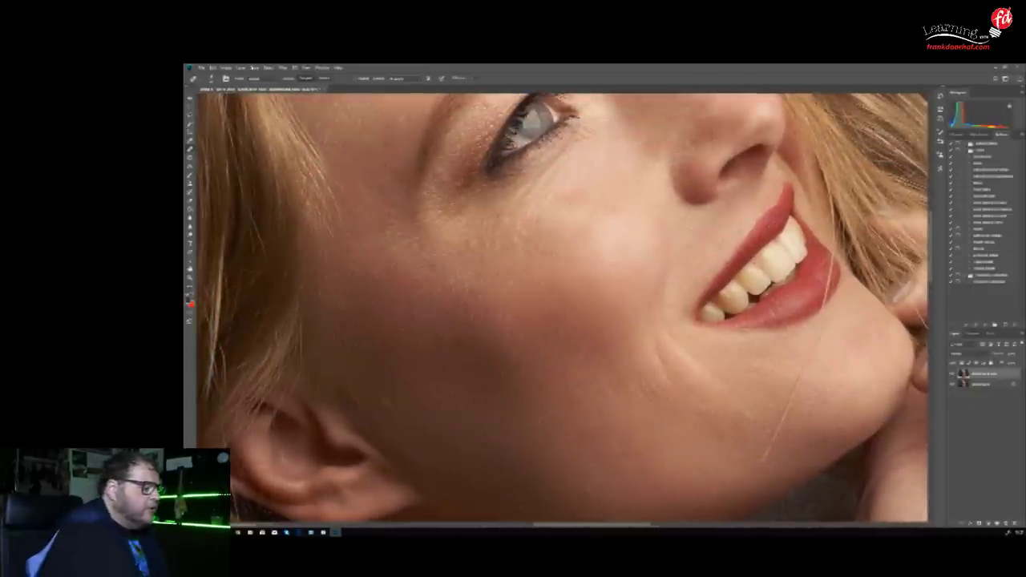
# Add a Hide All layer mask to the smoothed layer
pyautogui.click(240, 67)
pyautogui.moveTo(272, 166)
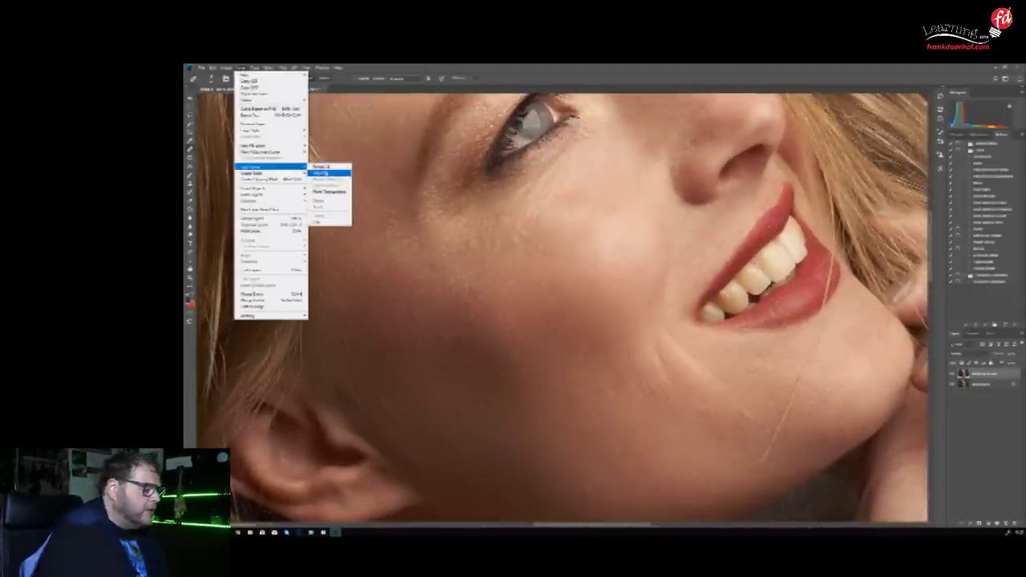
pyautogui.click(321, 173)
# Paint the smoothing back onto the forehead, nose, cheeks and chin through the layer mask with a greatly enlarged white brush
pyautogui.press('b')
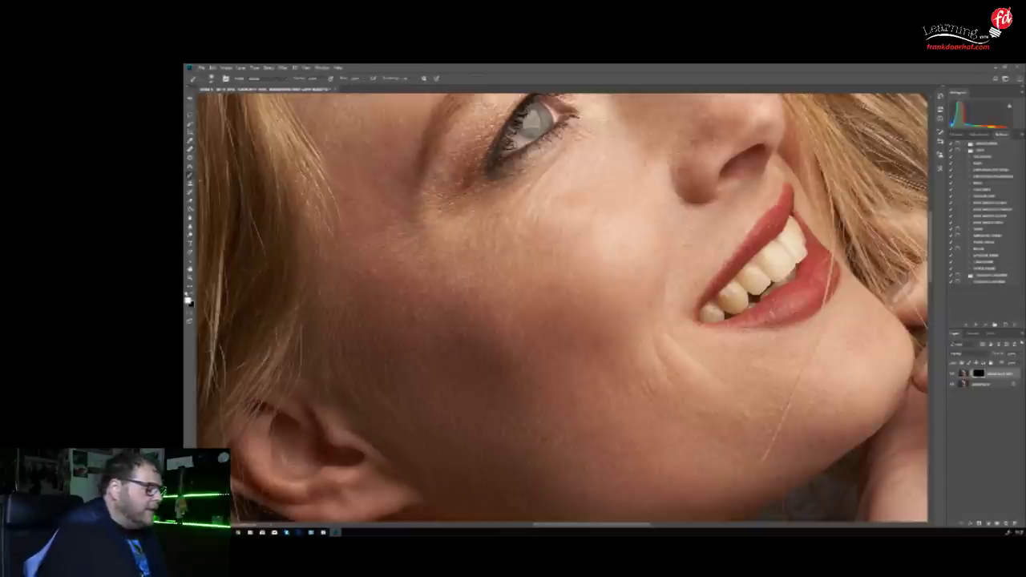
pyautogui.press(']')
pyautogui.press(']')
pyautogui.press(']')
pyautogui.press(']')
pyautogui.press(']')
pyautogui.press(']')
pyautogui.press(']')
pyautogui.press(']')
pyautogui.press(']')
pyautogui.press(']')
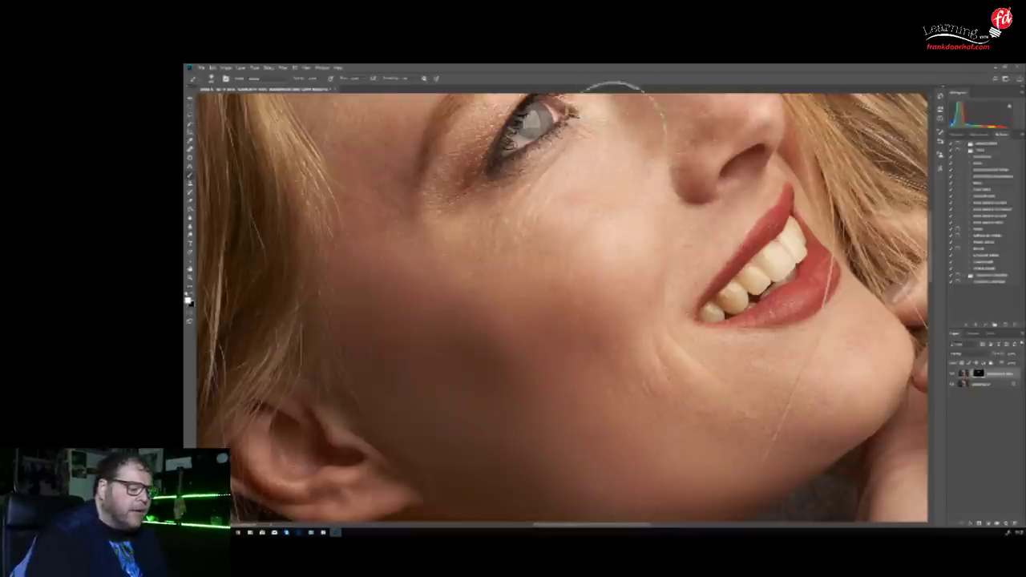
pyautogui.moveTo(643, 173); pyautogui.dragTo(599, 378)
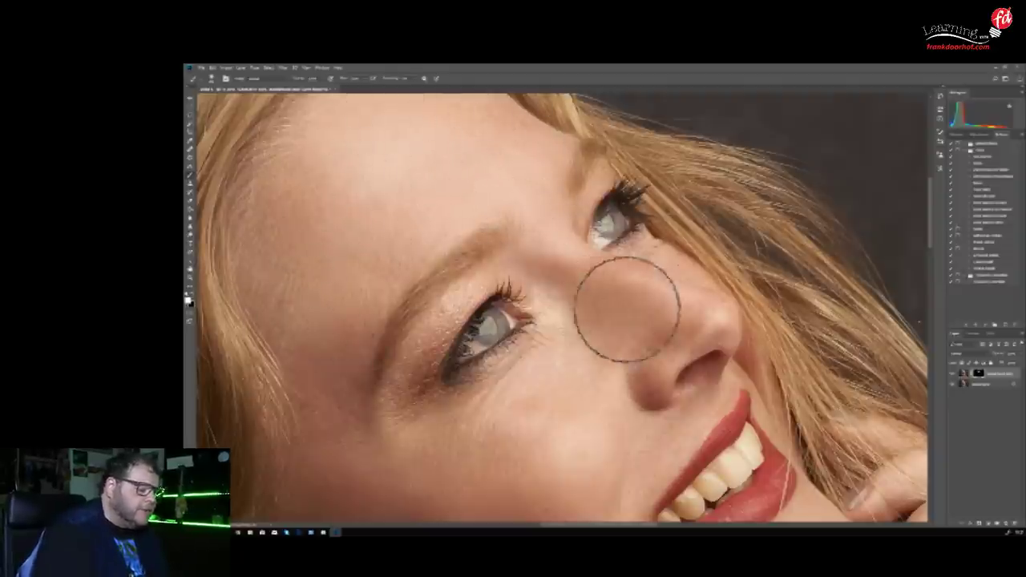
pyautogui.moveTo(593, 353); pyautogui.dragTo(626, 248)
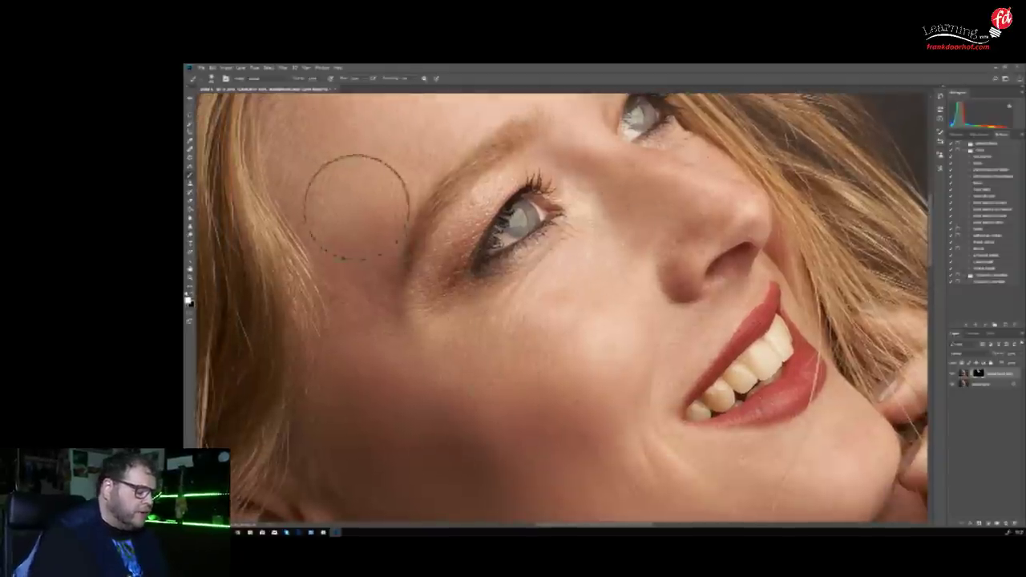
pyautogui.moveTo(522, 433); pyautogui.dragTo(531, 200)
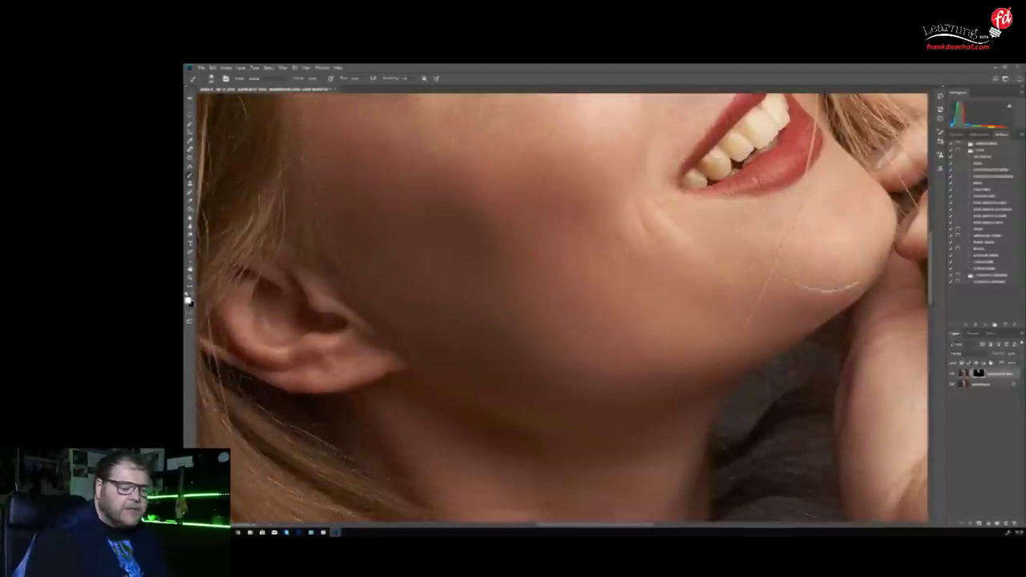
pyautogui.moveTo(750, 291); pyautogui.dragTo(672, 430)
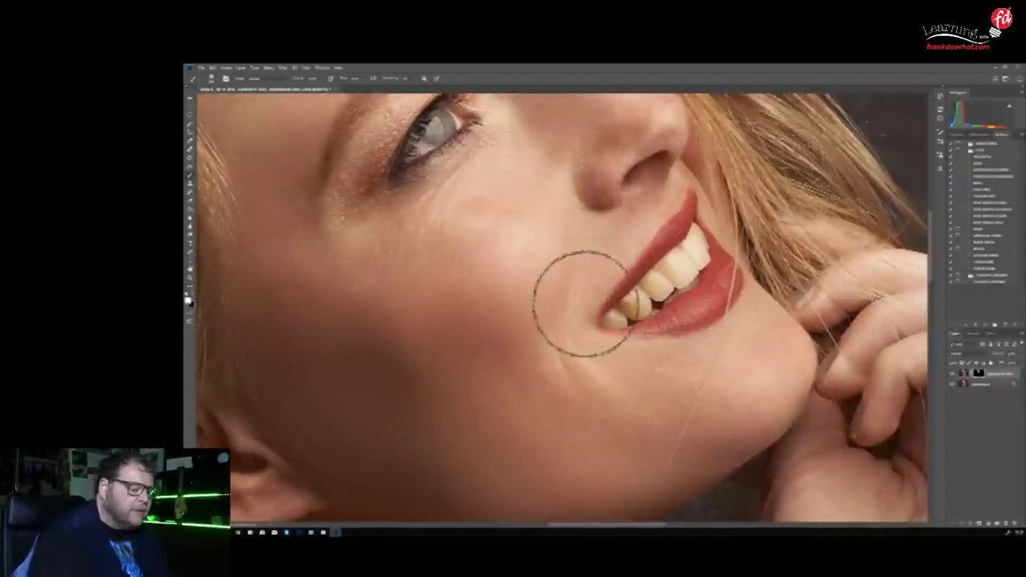
# Paint the smoothing onto the neck and chest through the layer mask, working down to the neckline
pyautogui.moveTo(598, 412); pyautogui.dragTo(671, 145)
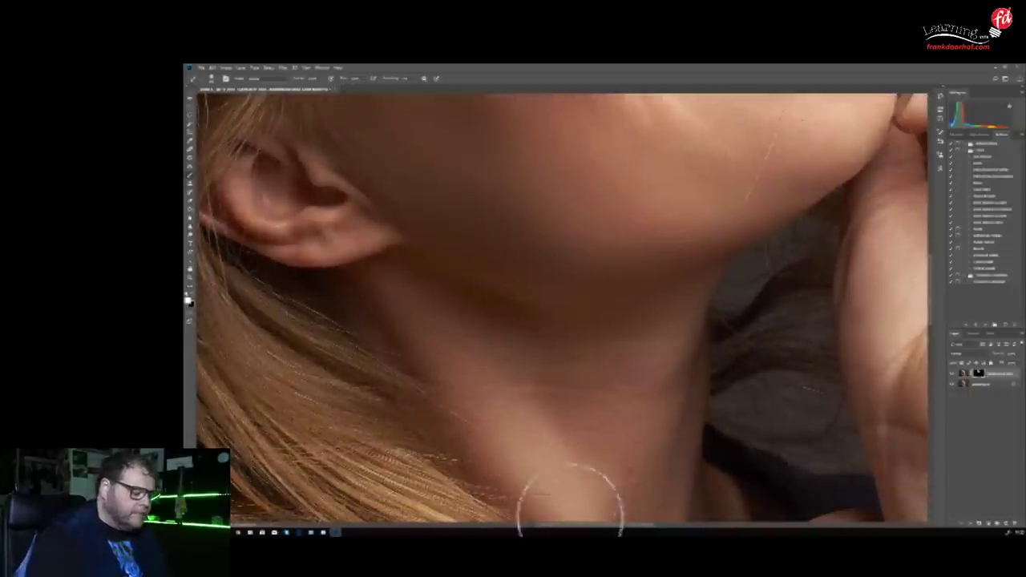
pyautogui.moveTo(646, 486); pyautogui.dragTo(682, 224)
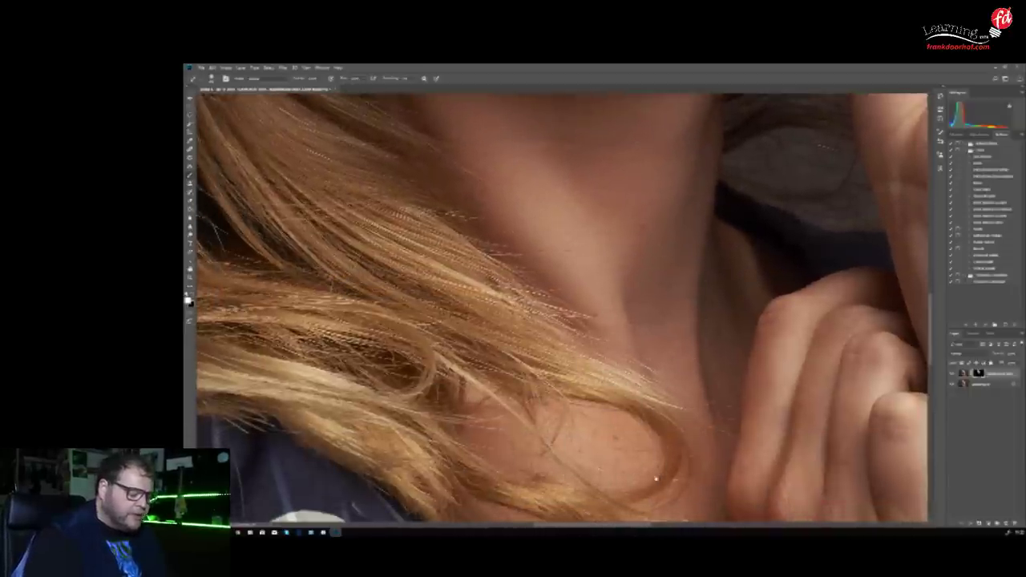
pyautogui.moveTo(657, 473); pyautogui.dragTo(668, 330)
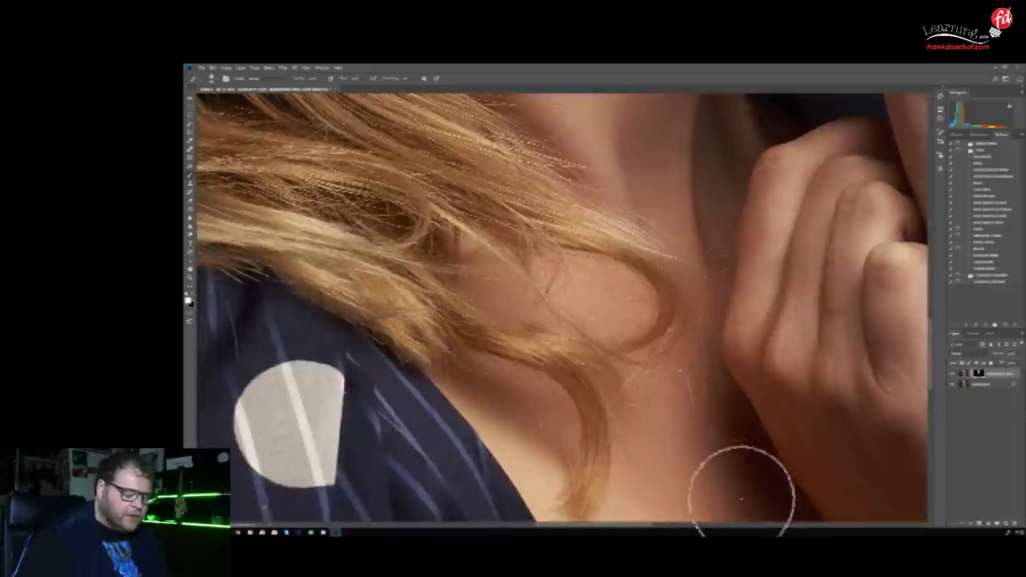
pyautogui.moveTo(717, 463); pyautogui.dragTo(687, 294)
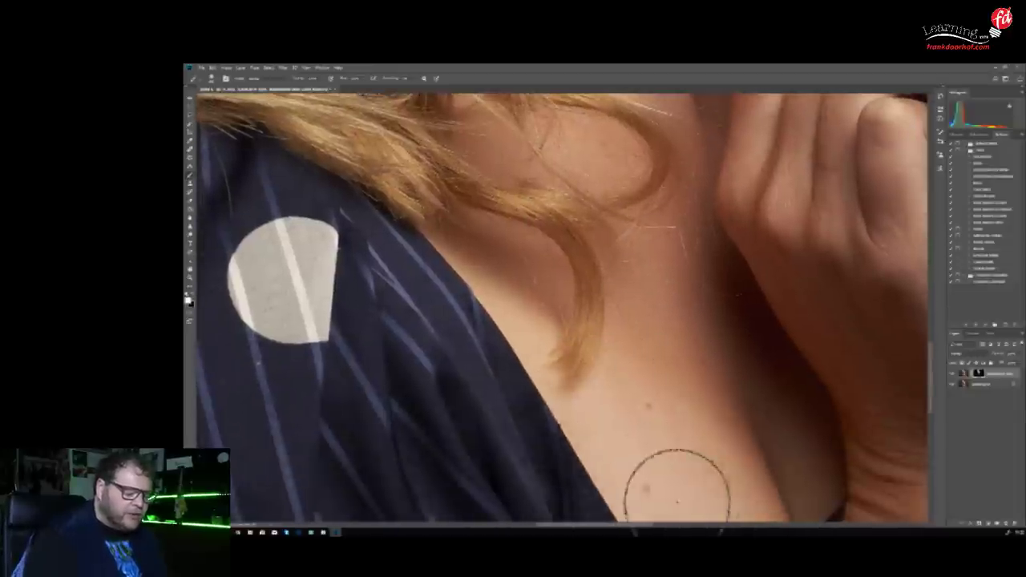
pyautogui.moveTo(719, 449); pyautogui.dragTo(687, 320)
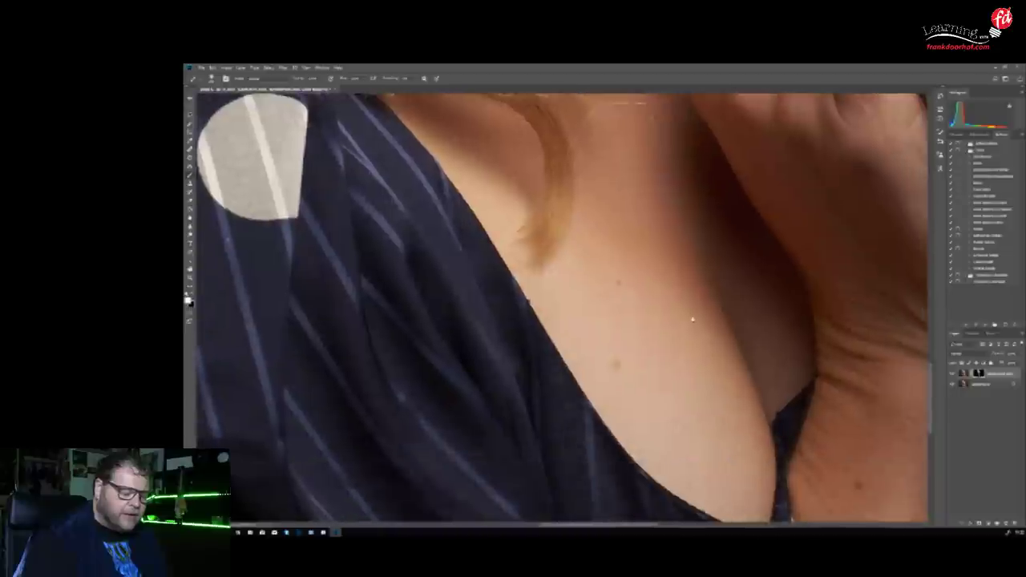
# Paint the smoothing onto the raised arm through the layer mask, from the lower forearm up to the wrist and palm
pyautogui.moveTo(803, 331)
pyautogui.mouseDown()
pyautogui.moveTo(710, 290)
pyautogui.moveTo(704, 263)
pyautogui.mouseUp()
pyautogui.moveTo(794, 469); pyautogui.dragTo(793, 277)
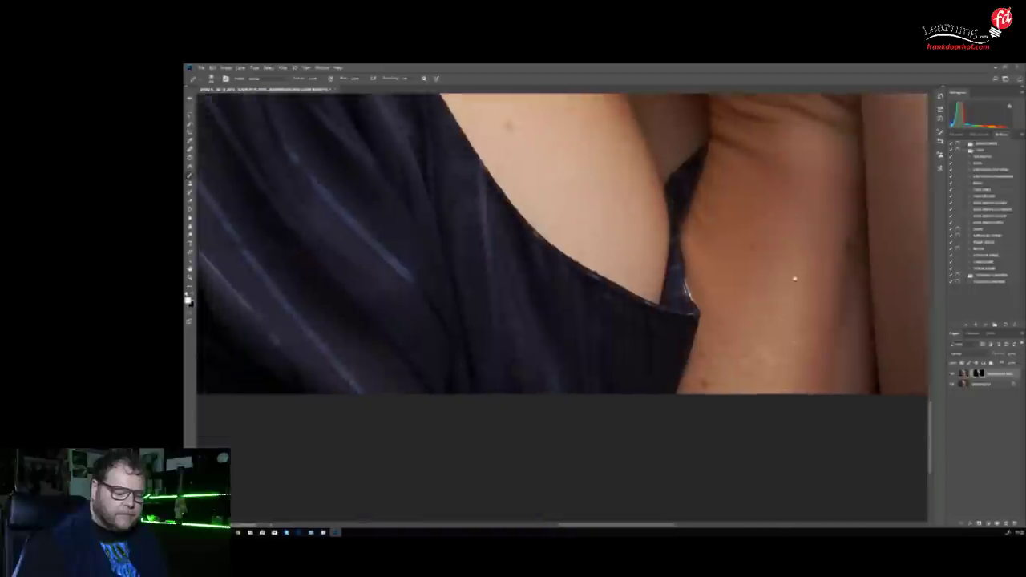
pyautogui.moveTo(888, 289); pyautogui.dragTo(682, 465)
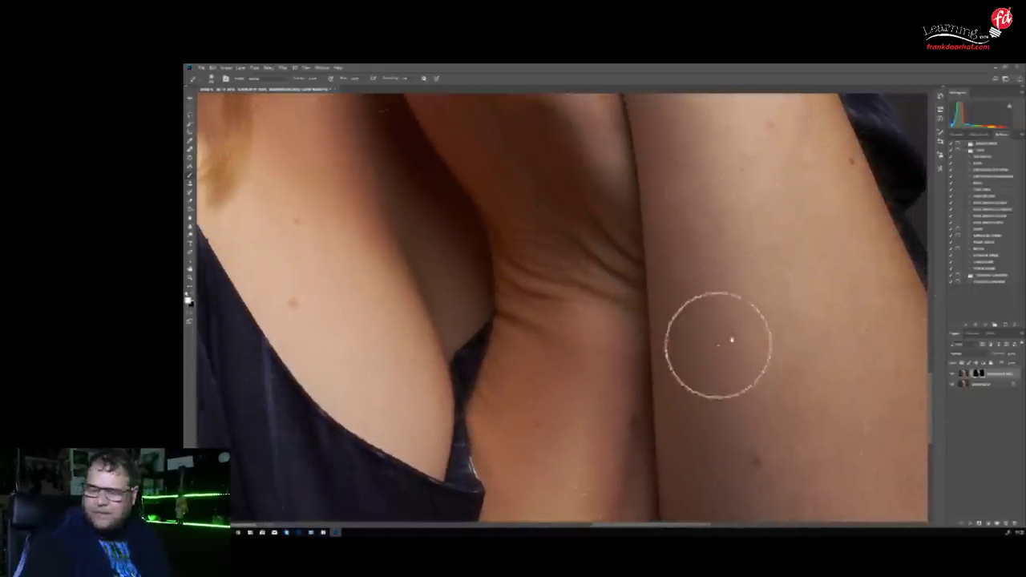
pyautogui.moveTo(809, 266); pyautogui.dragTo(727, 454)
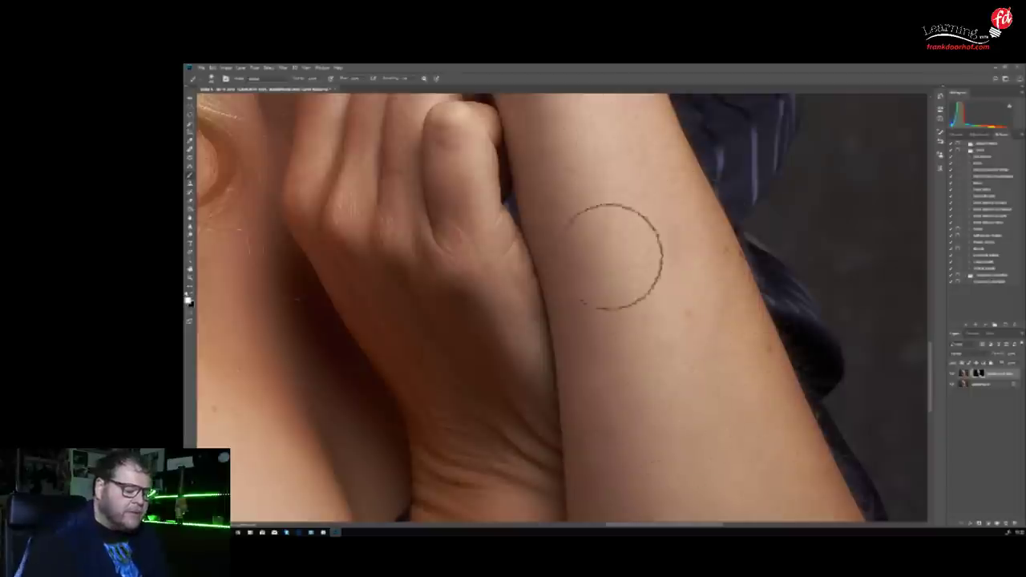
pyautogui.scroll(5, 646, 424)
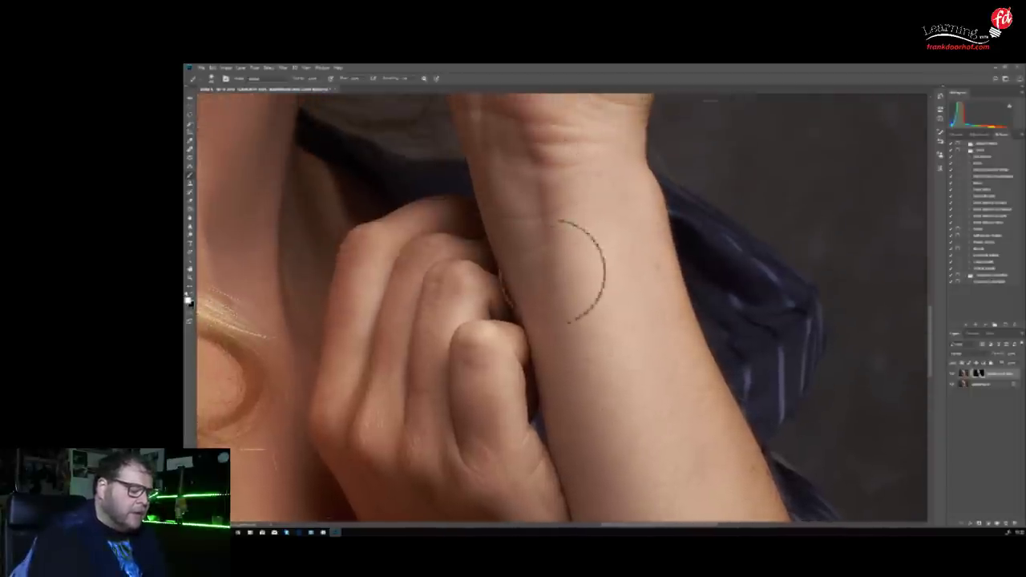
pyautogui.scroll(3, 710, 480)
pyautogui.scroll(1, 568, 302)
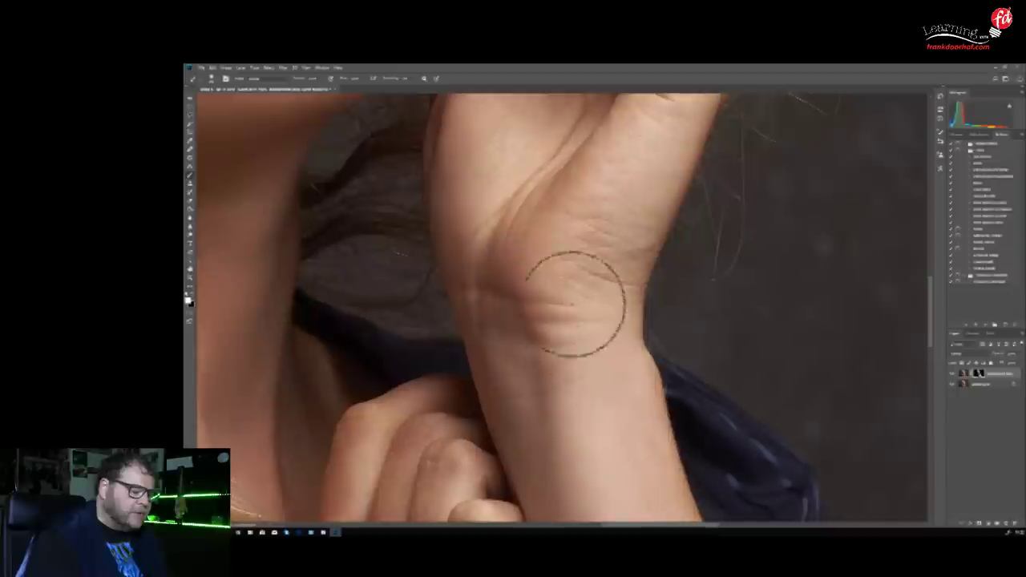
pyautogui.scroll(5, 591, 362)
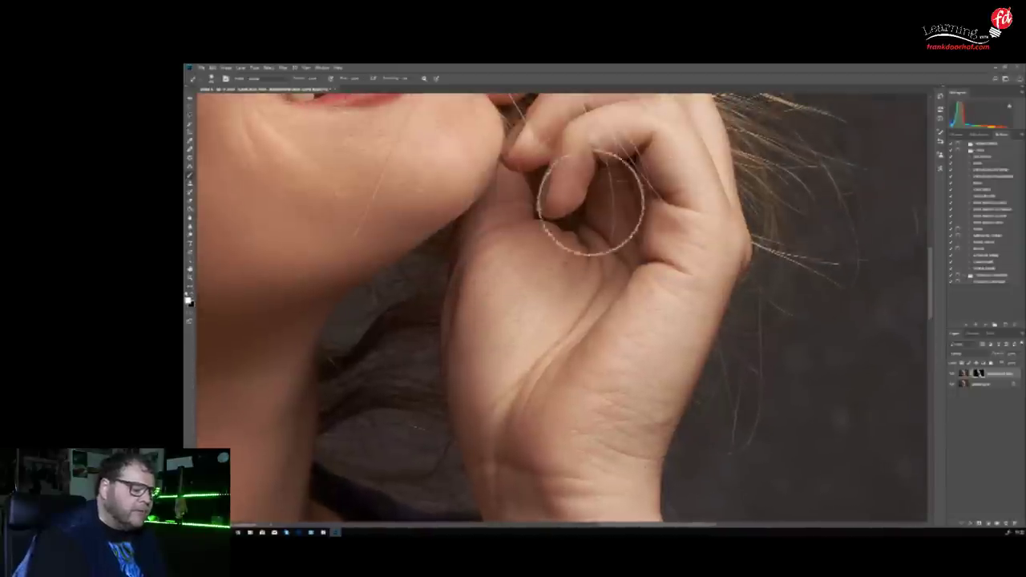
# Examine the masked skin smoothing across the hands, forearm, chest, neck and face at close range
pyautogui.scroll(-3, 646, 213)
pyautogui.scroll(-3, 670, 234)
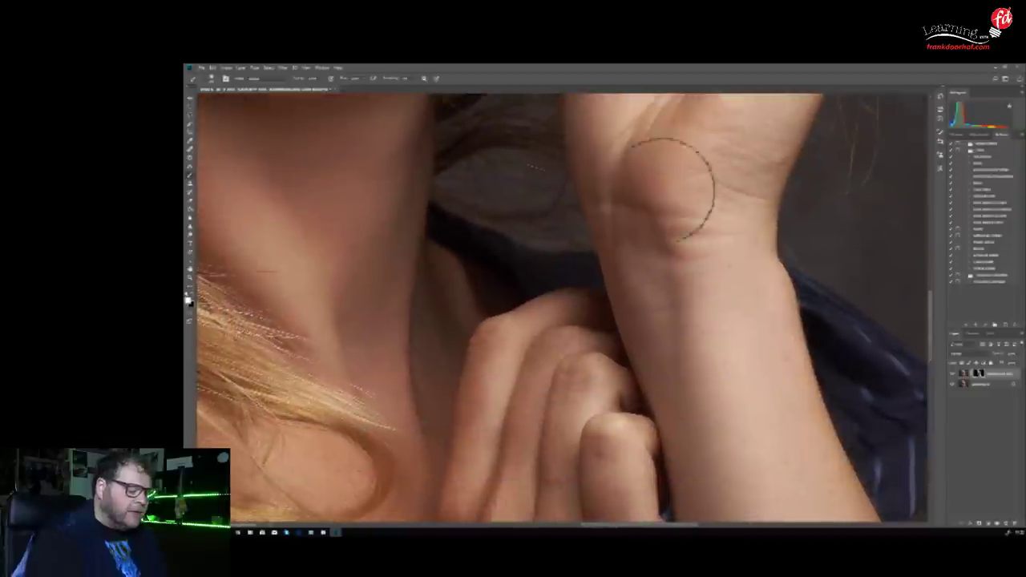
pyautogui.scroll(2, 630, 287)
pyautogui.scroll(-1, 630, 287)
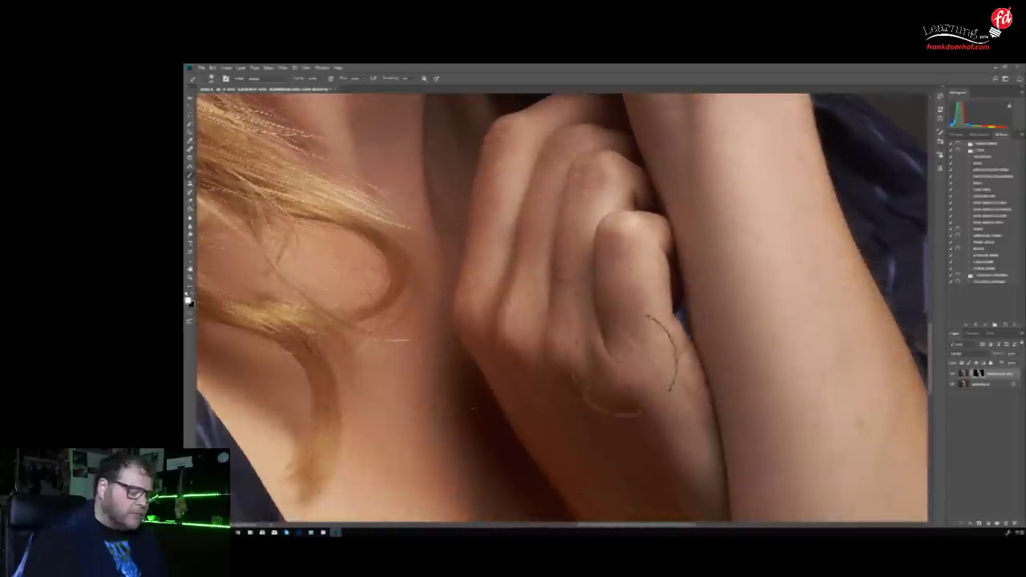
pyautogui.scroll(-3, 643, 490)
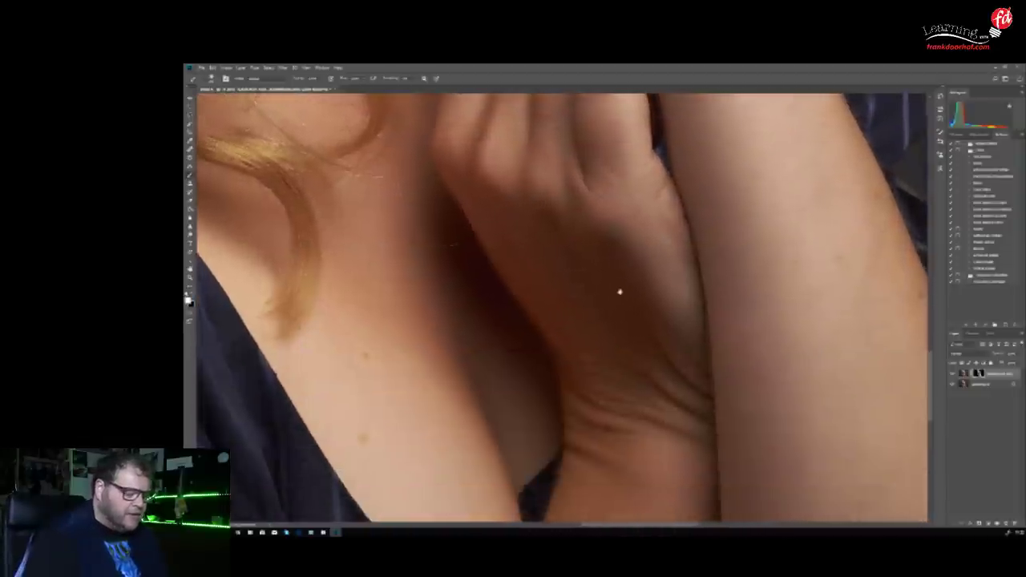
pyautogui.scroll(-3, 630, 463)
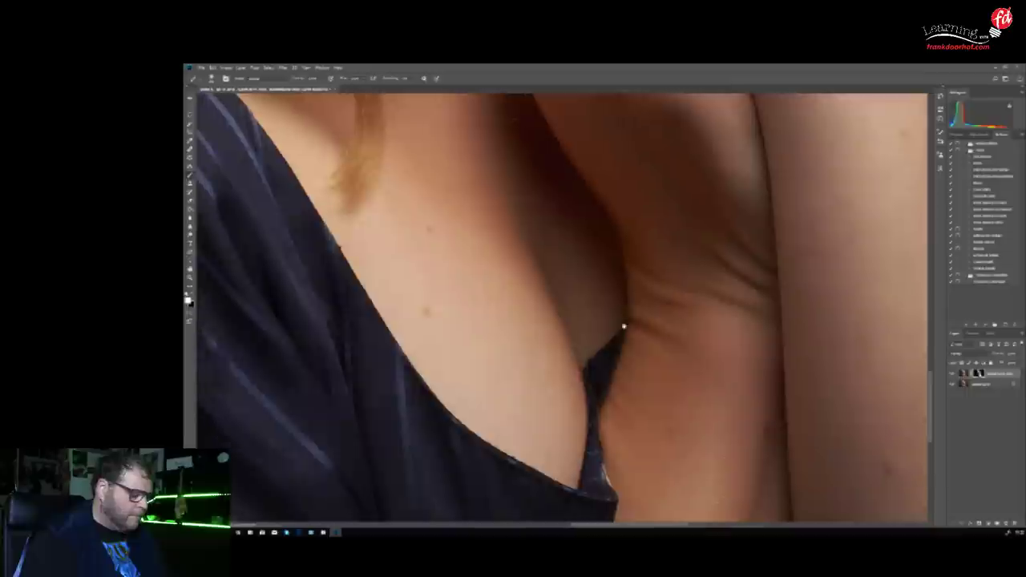
pyautogui.scroll(5, 634, 382)
pyautogui.scroll(1, 641, 470)
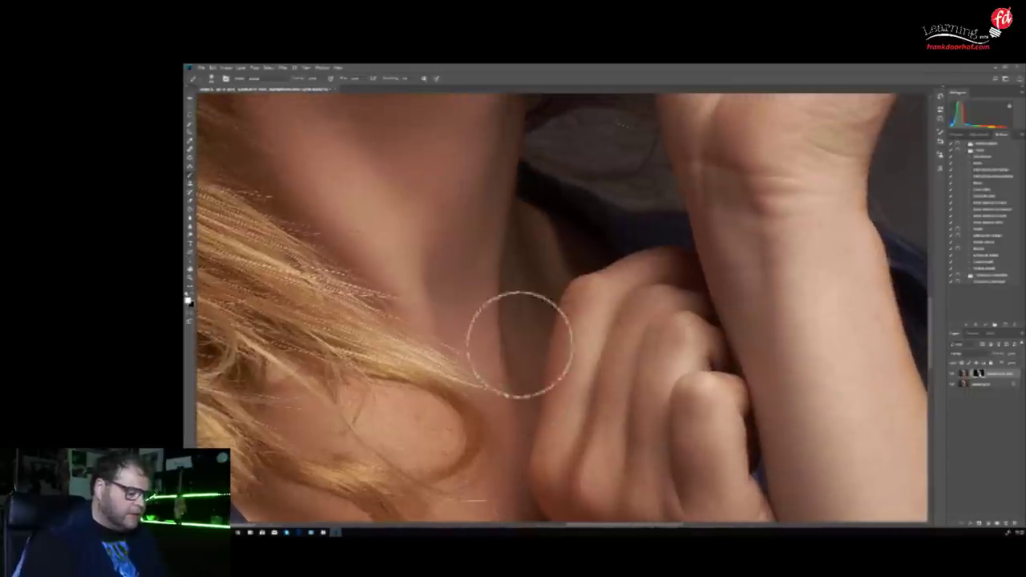
pyautogui.scroll(5, 595, 478)
pyautogui.scroll(5, 594, 479)
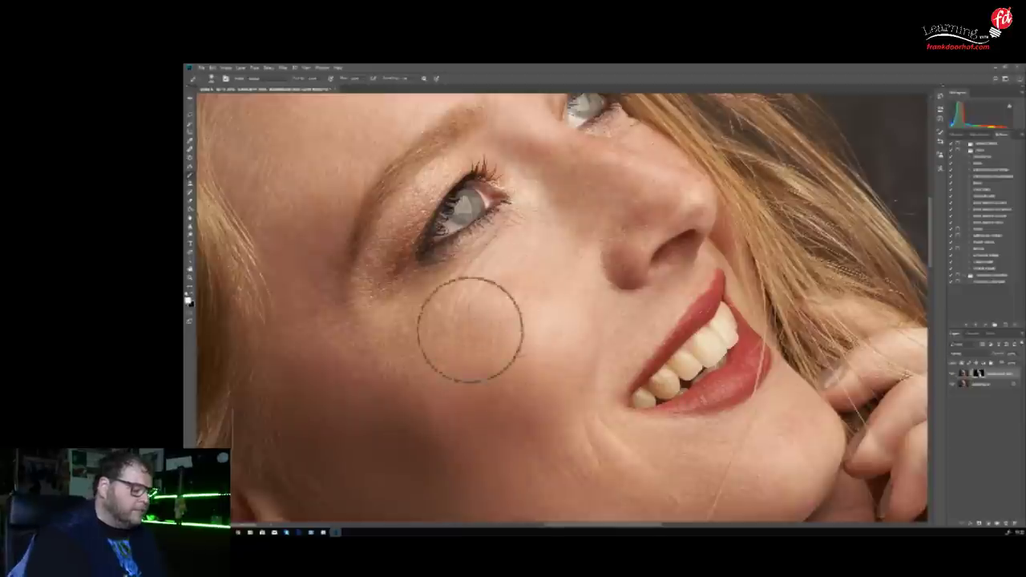
# Flatten the masked smoothing layer and the background into a single layer
pyautogui.click(306, 68)
pyautogui.click(316, 127)
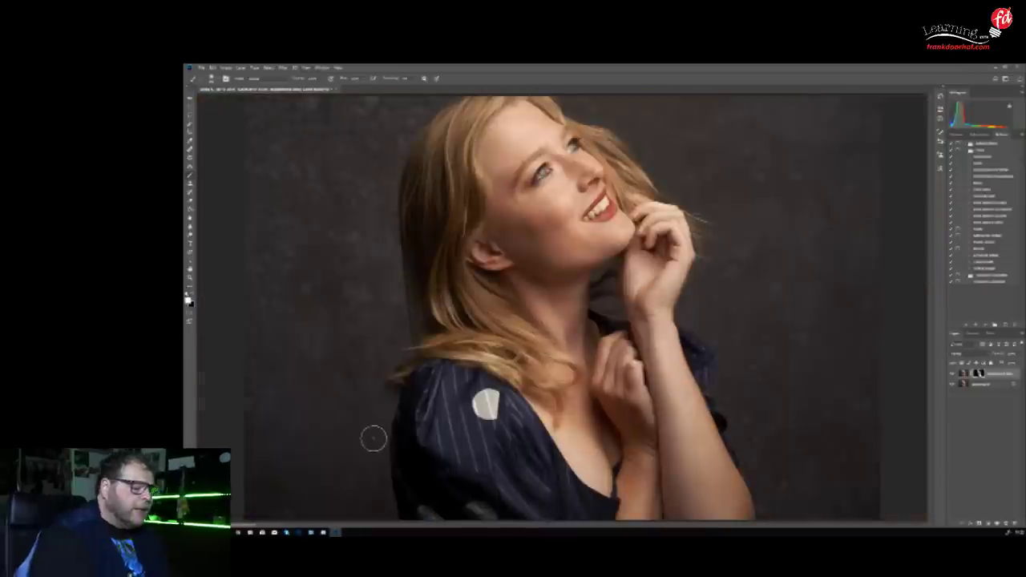
pyautogui.click(240, 67)
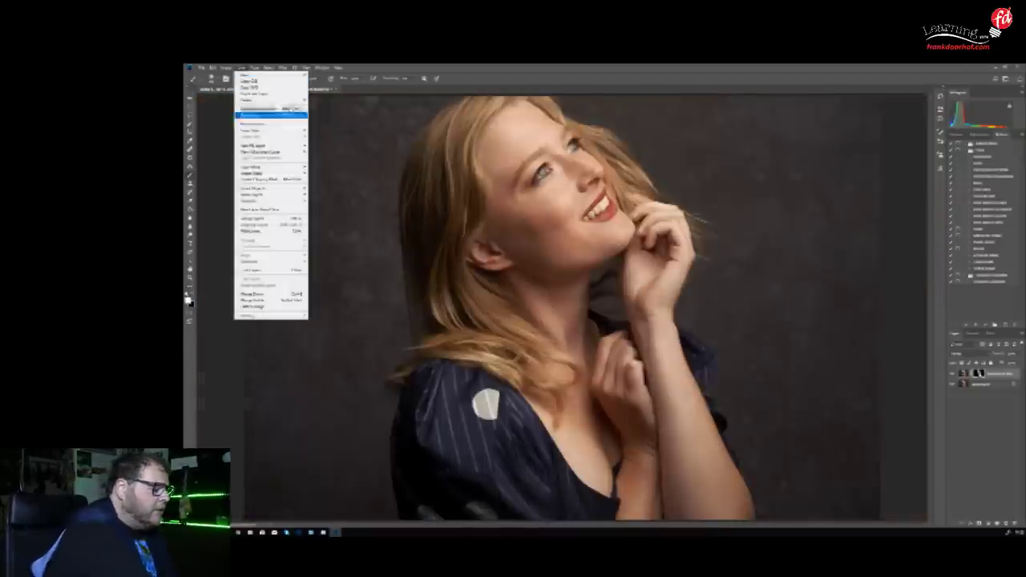
pyautogui.click(260, 307)
# Duplicate the flattened portrait layer after checking the retouched neck and face
pyautogui.scroll(5, 553, 421)
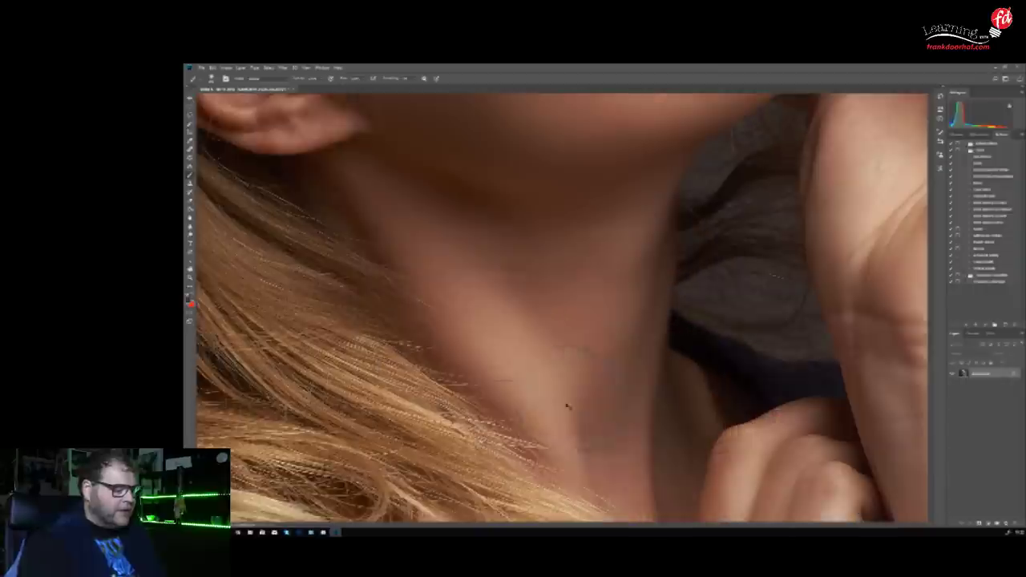
pyautogui.scroll(10, 586, 249)
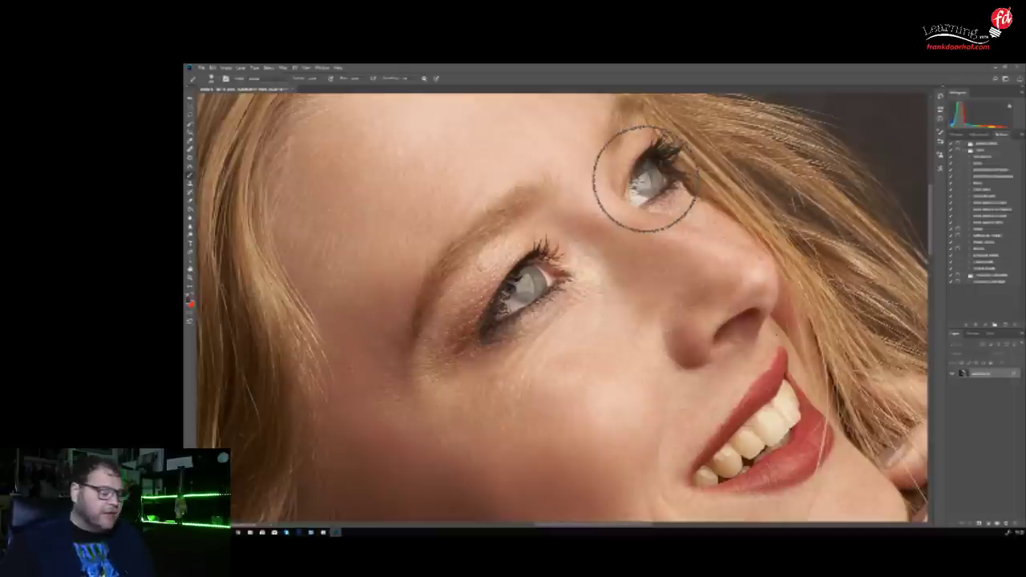
pyautogui.click(305, 68)
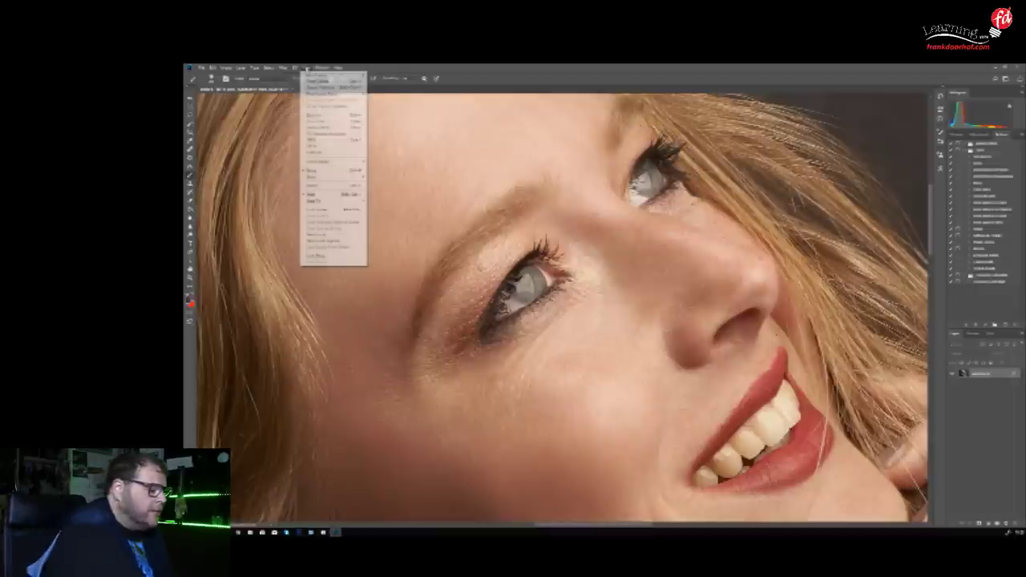
pyautogui.click(319, 128)
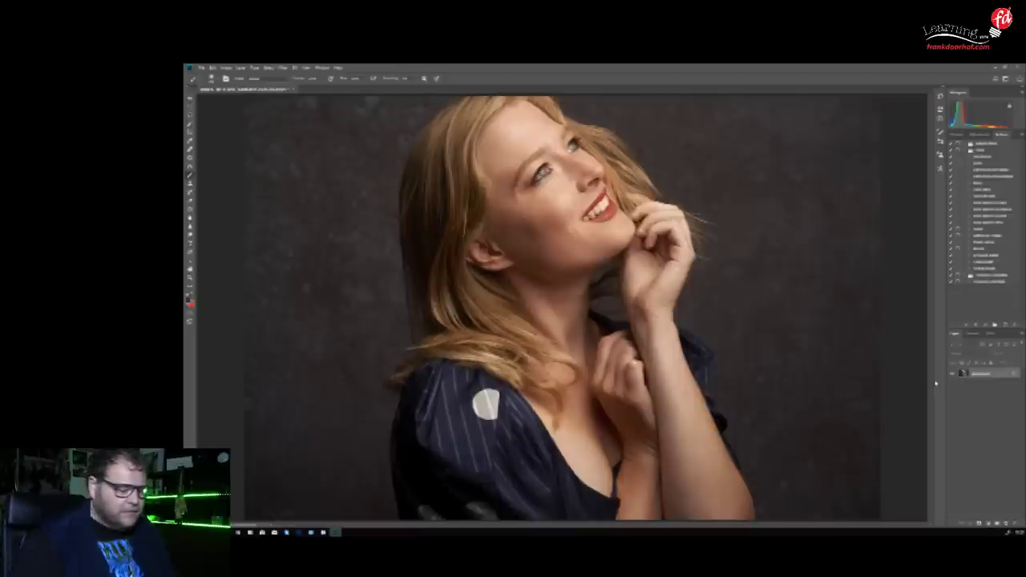
pyautogui.moveTo(992, 374); pyautogui.dragTo(1006, 523)
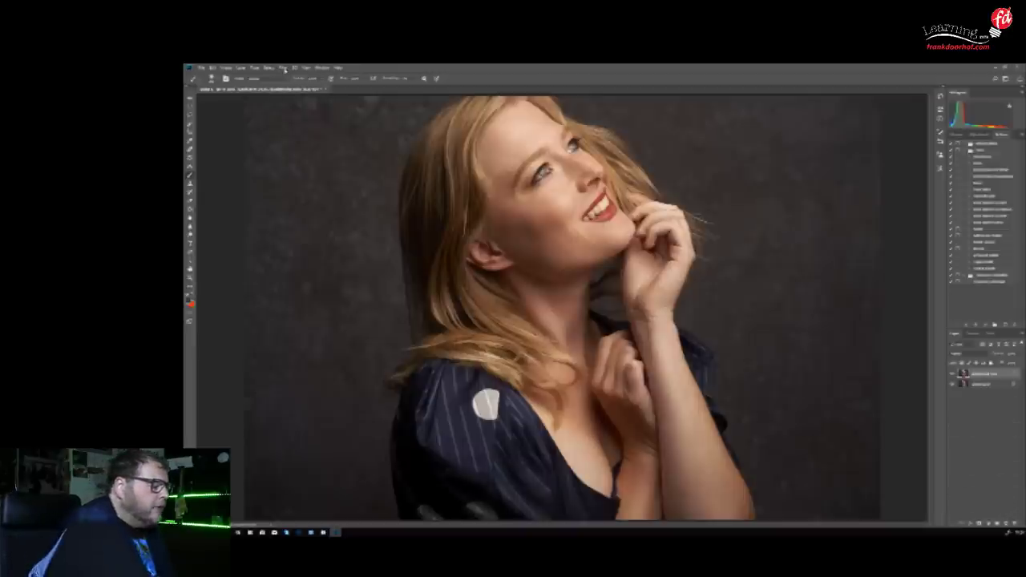
# Start a Curves adjustment on the duplicate layer and lower the red channel's shadows, comparing the image with and without the preview
pyautogui.click(237, 68)
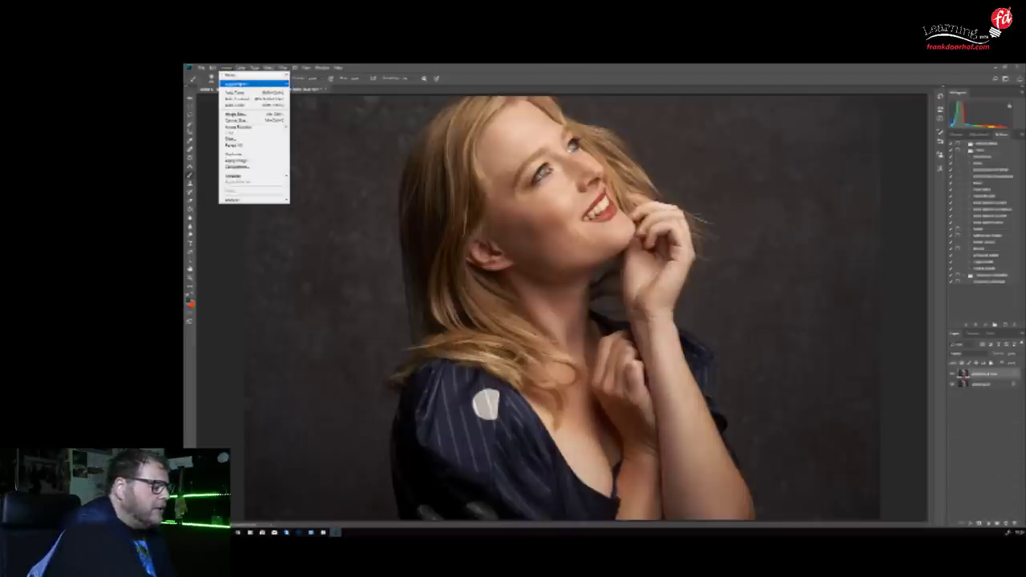
pyautogui.moveTo(265, 84)
pyautogui.click(313, 97)
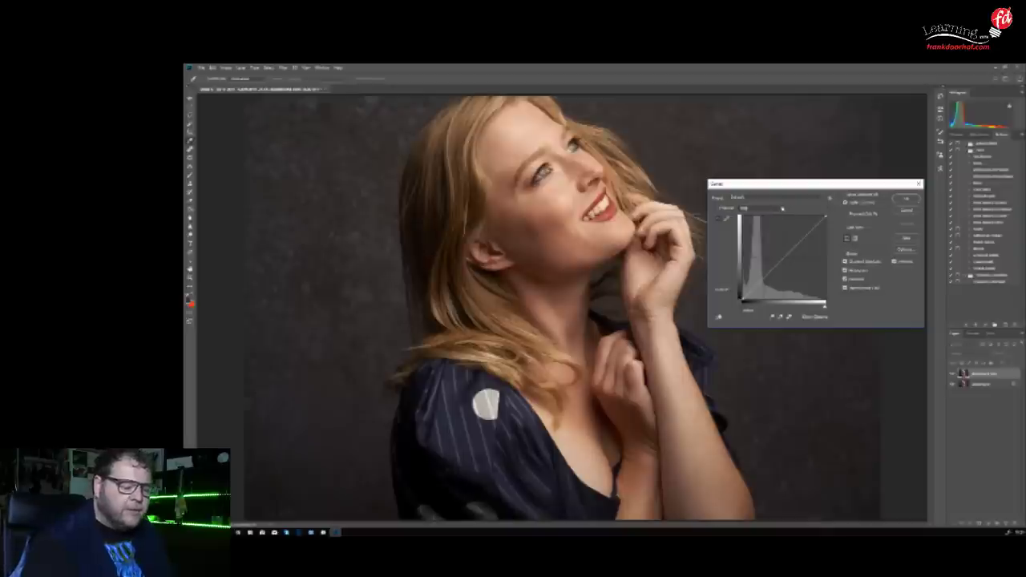
pyautogui.click(777, 211)
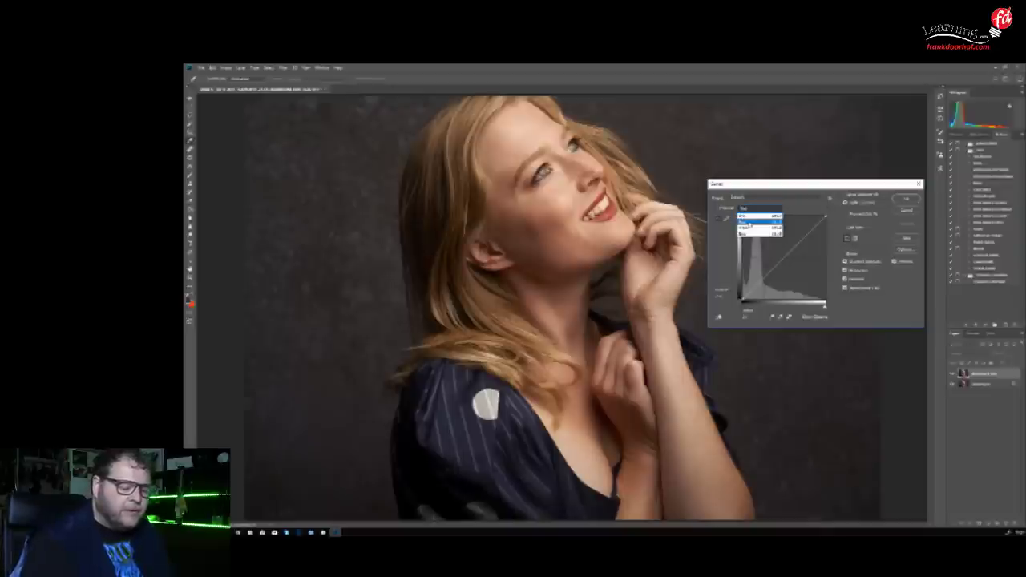
pyautogui.click(751, 221)
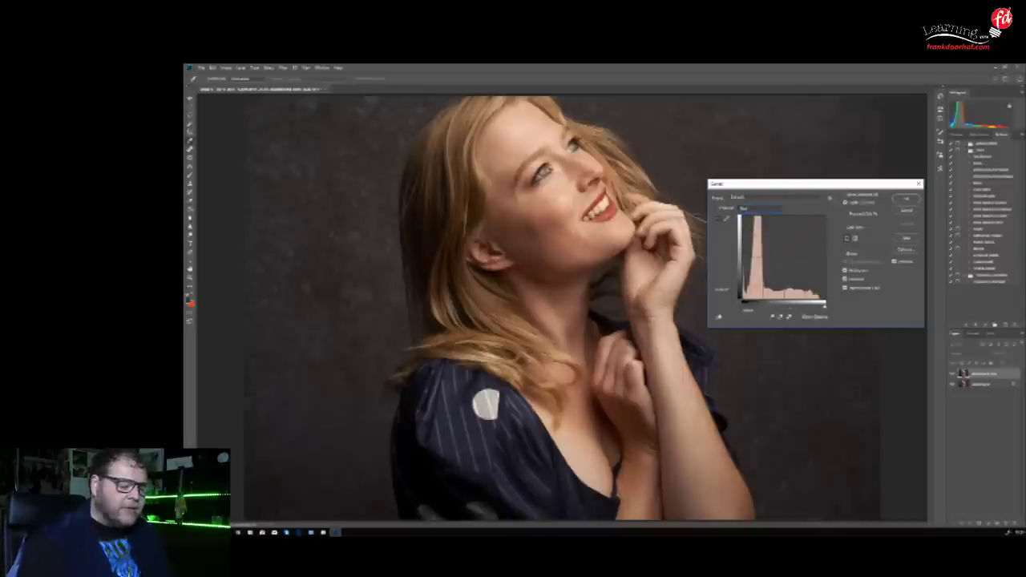
pyautogui.moveTo(753, 288); pyautogui.dragTo(754, 293)
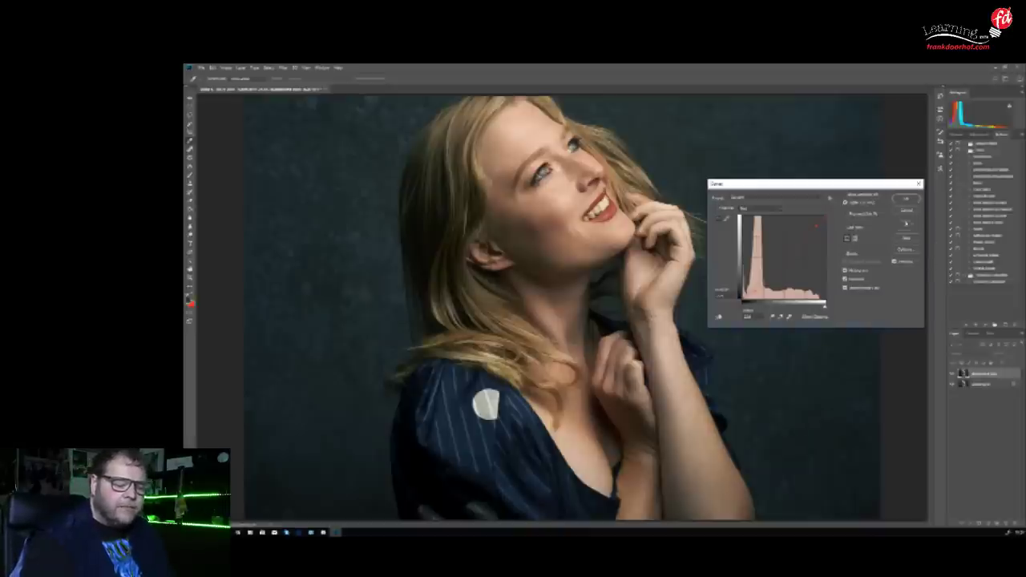
pyautogui.click(894, 262)
pyautogui.click(896, 263)
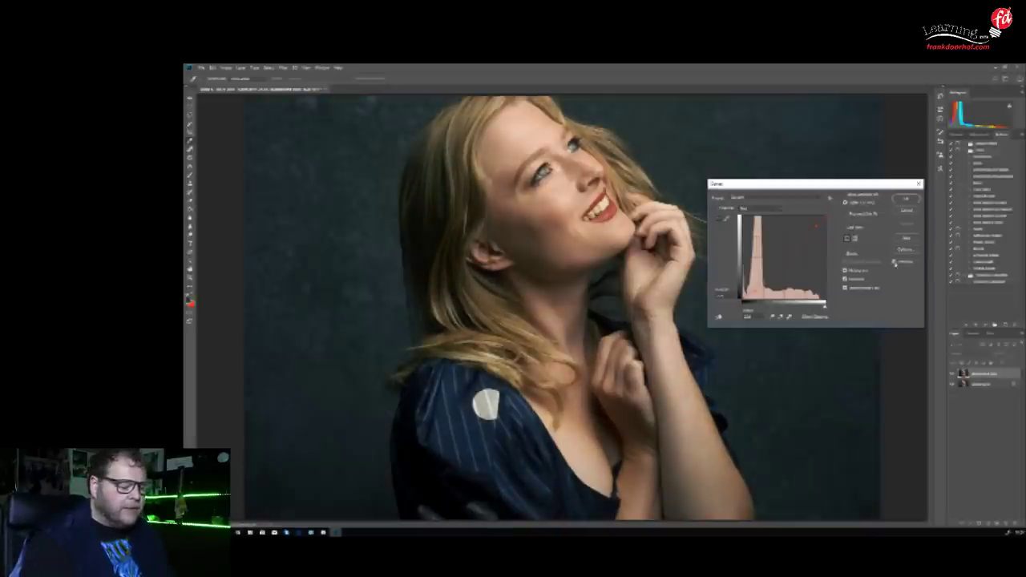
pyautogui.click(895, 264)
pyautogui.click(895, 263)
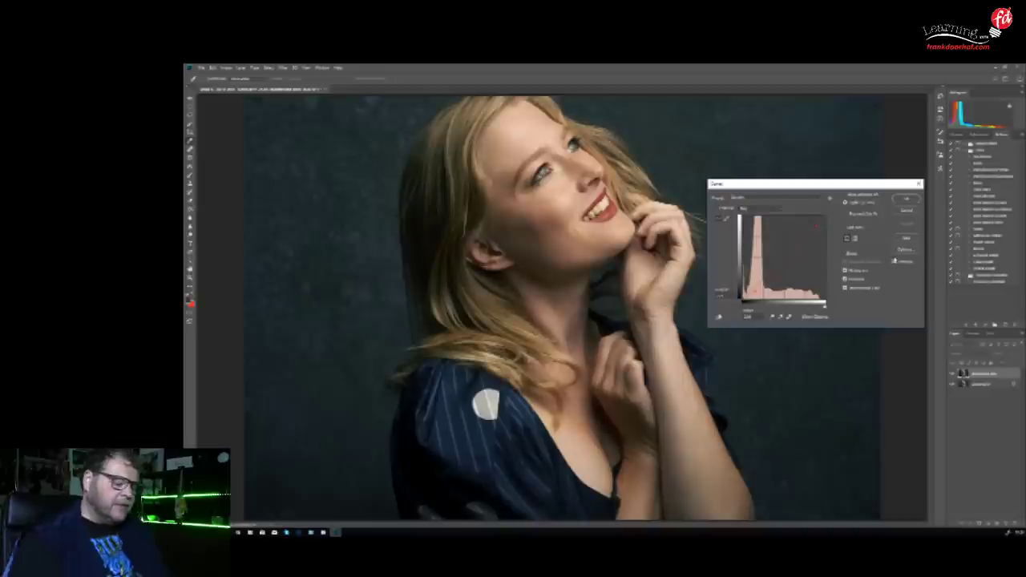
# Raise the shadows in the blue channel's curve to tint the dark backdrop blue
pyautogui.click(765, 208)
pyautogui.click(760, 229)
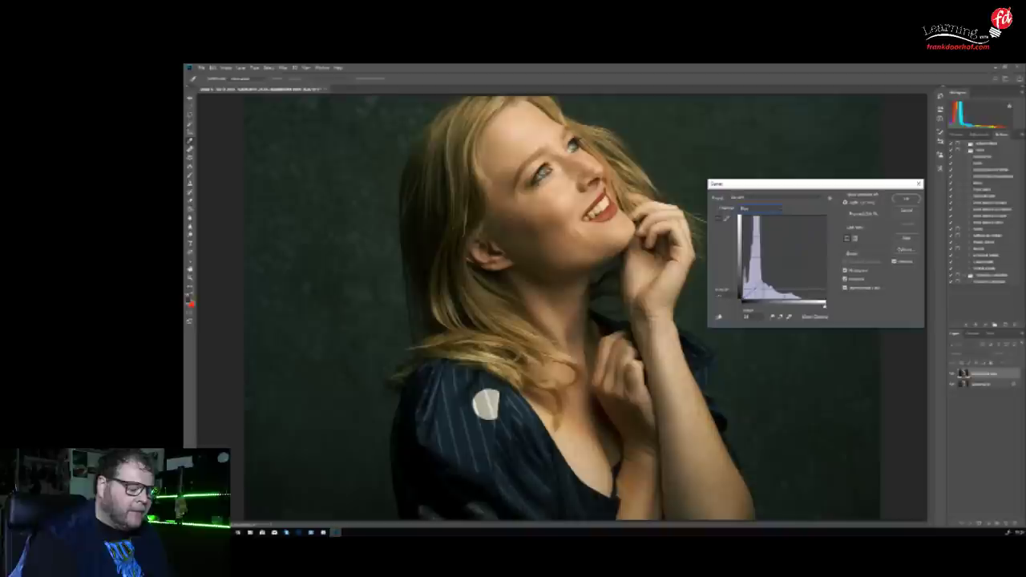
pyautogui.moveTo(752, 290); pyautogui.dragTo(751, 285)
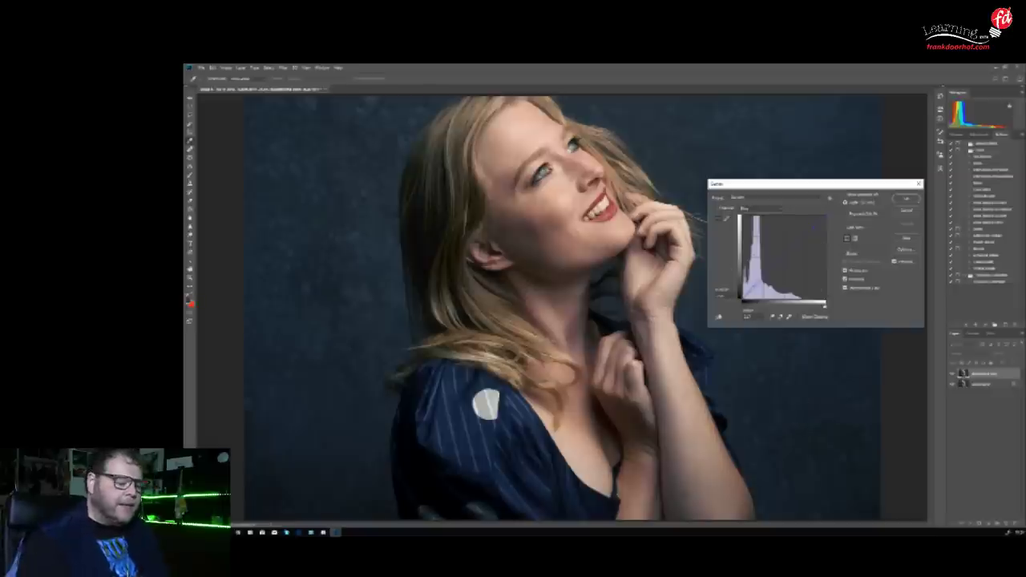
# Adjust the shadows in the green channel's curve slightly and compare the image with and without the preview
pyautogui.click(753, 208)
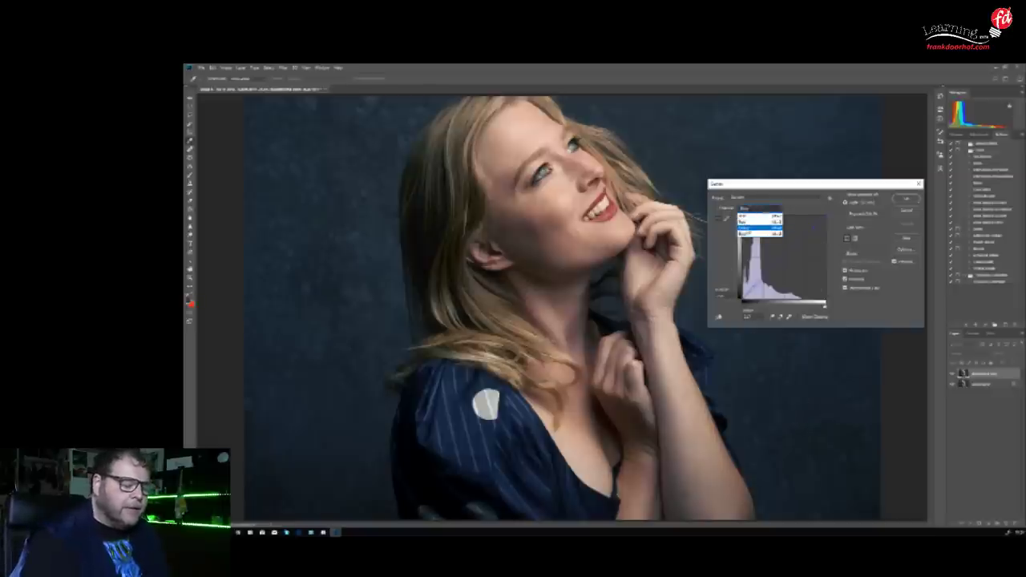
pyautogui.click(753, 228)
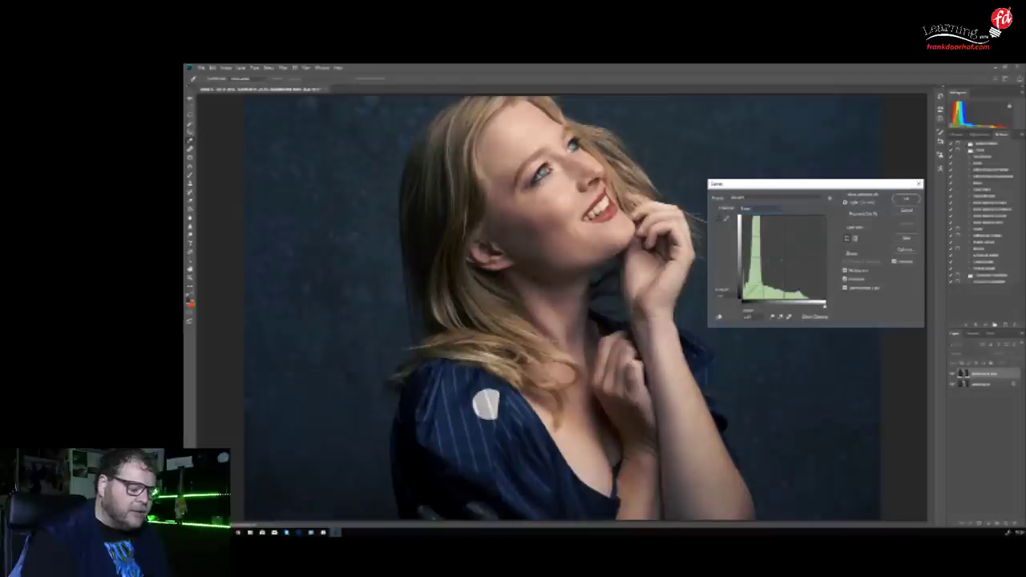
pyautogui.moveTo(752, 290); pyautogui.dragTo(752, 286)
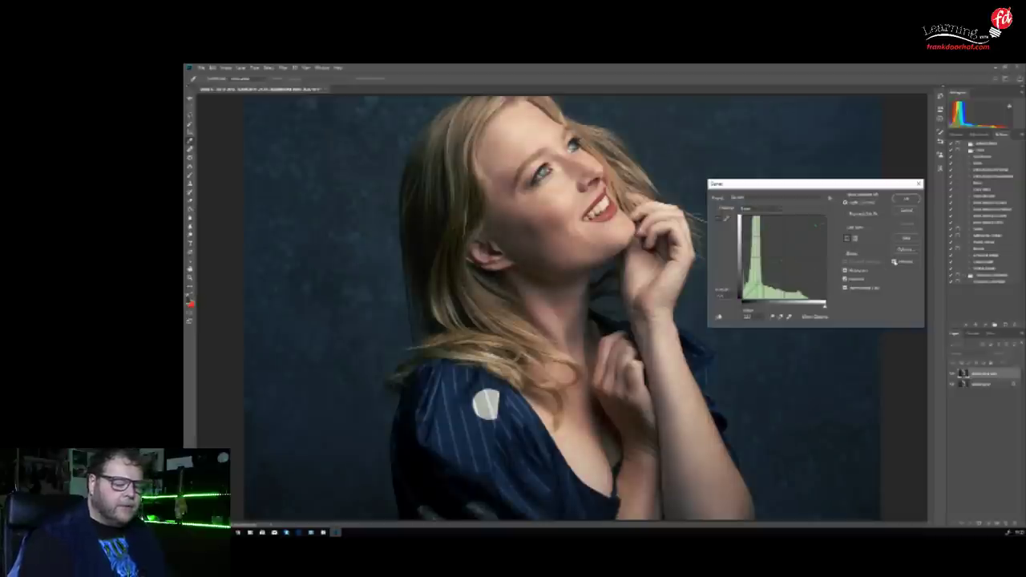
pyautogui.click(895, 262)
pyautogui.click(894, 262)
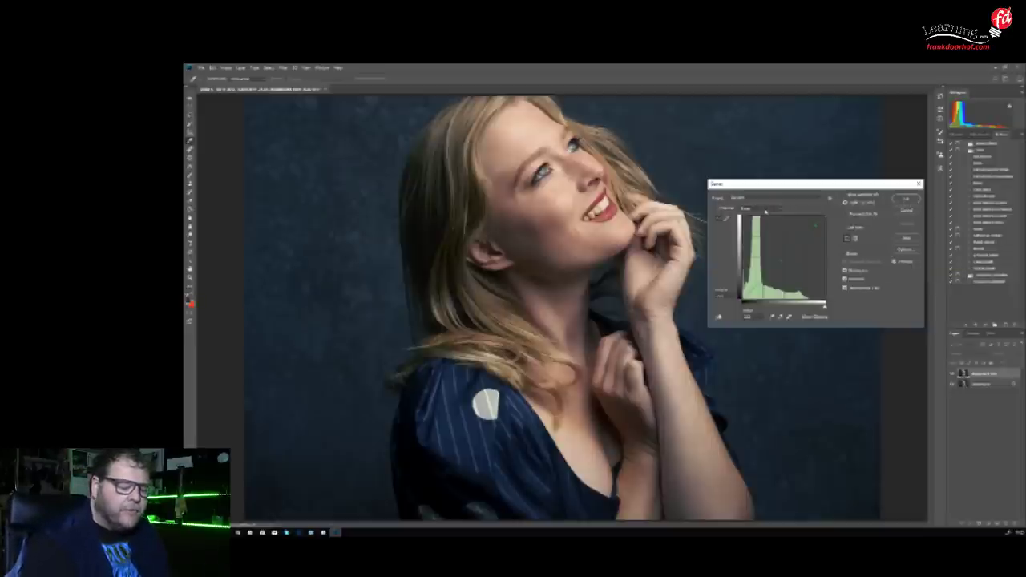
# Fine-tune the color toning by lowering the red channel's shadows slightly and nudging the blue channel's shadow point
pyautogui.click(765, 211)
pyautogui.click(757, 218)
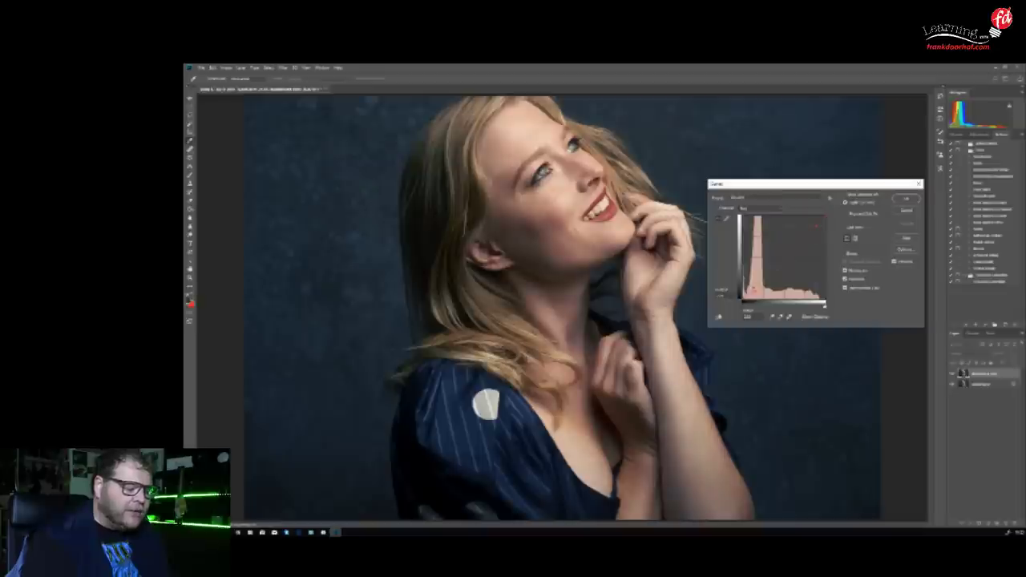
pyautogui.moveTo(754, 291); pyautogui.dragTo(754, 293)
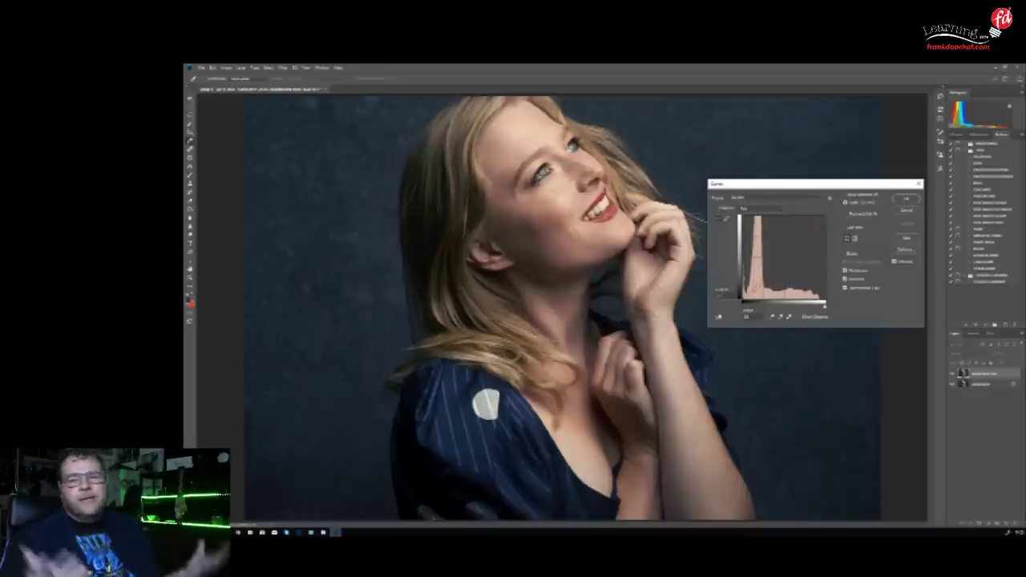
pyautogui.click(752, 208)
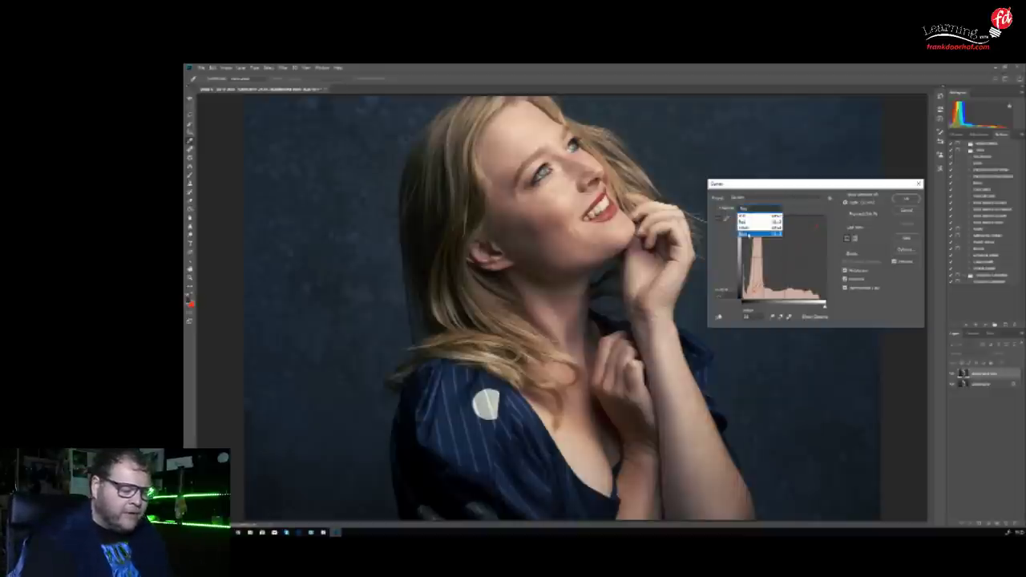
pyautogui.click(754, 234)
pyautogui.moveTo(752, 287); pyautogui.dragTo(754, 285)
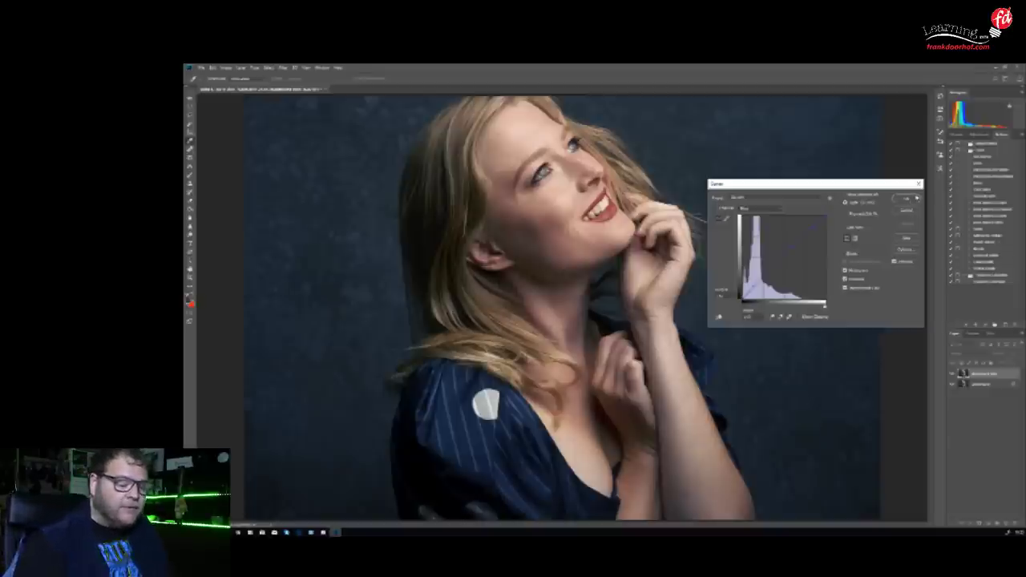
# Save the current Curves settings as a preset named "FD digital vintage"
pyautogui.click(773, 197)
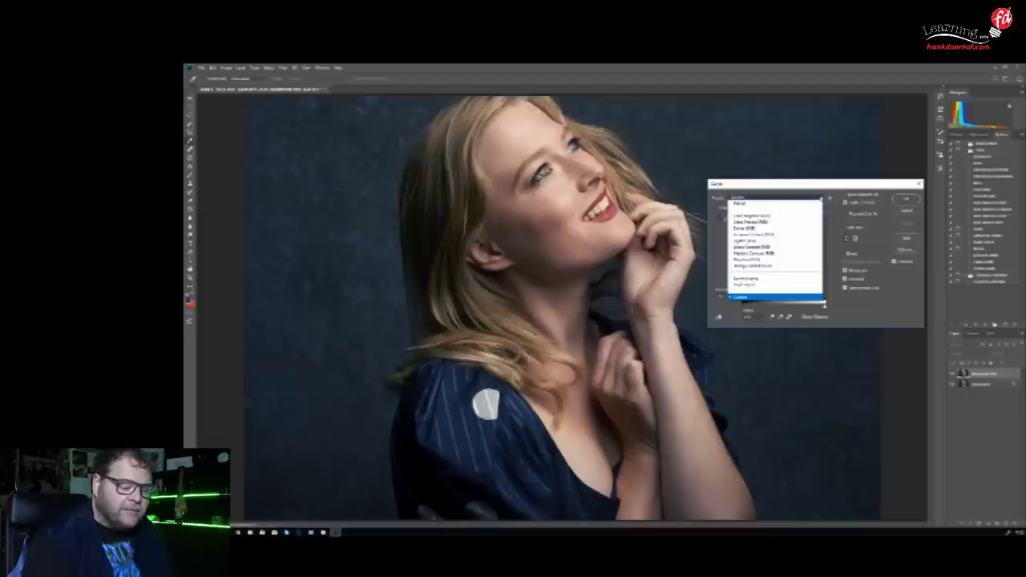
pyautogui.click(831, 199)
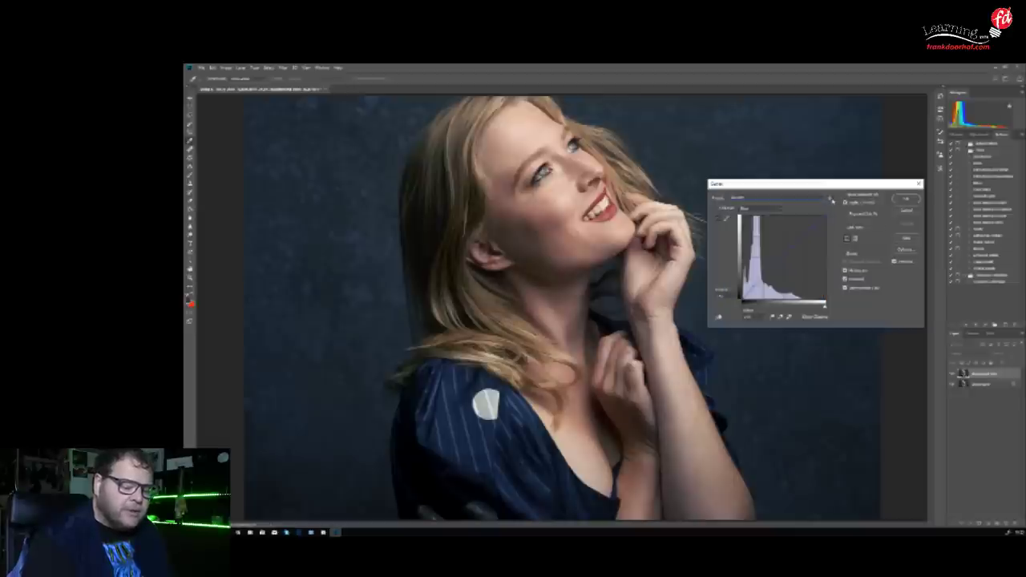
pyautogui.click(831, 200)
pyautogui.click(853, 206)
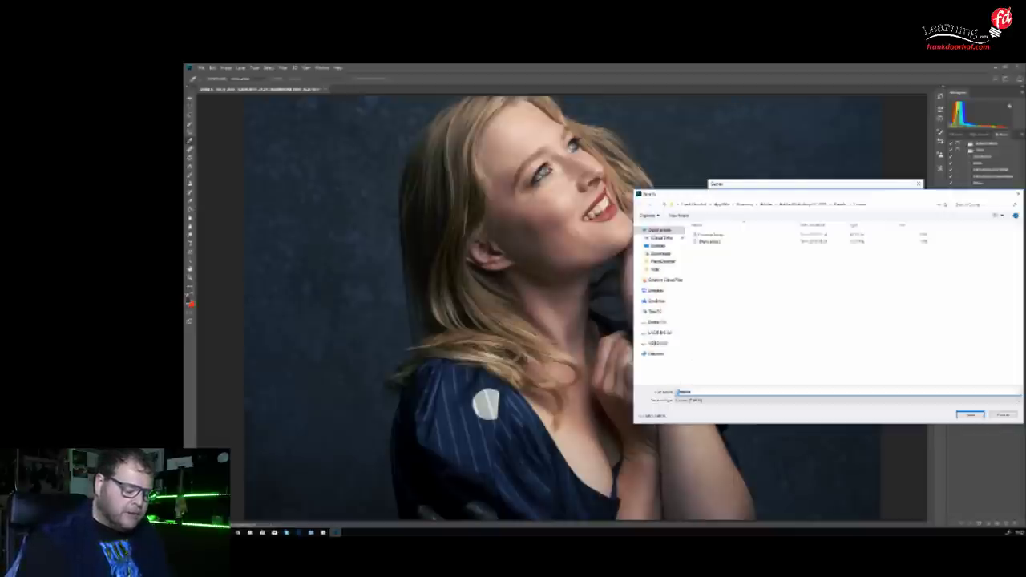
pyautogui.write('FD digital vintage')
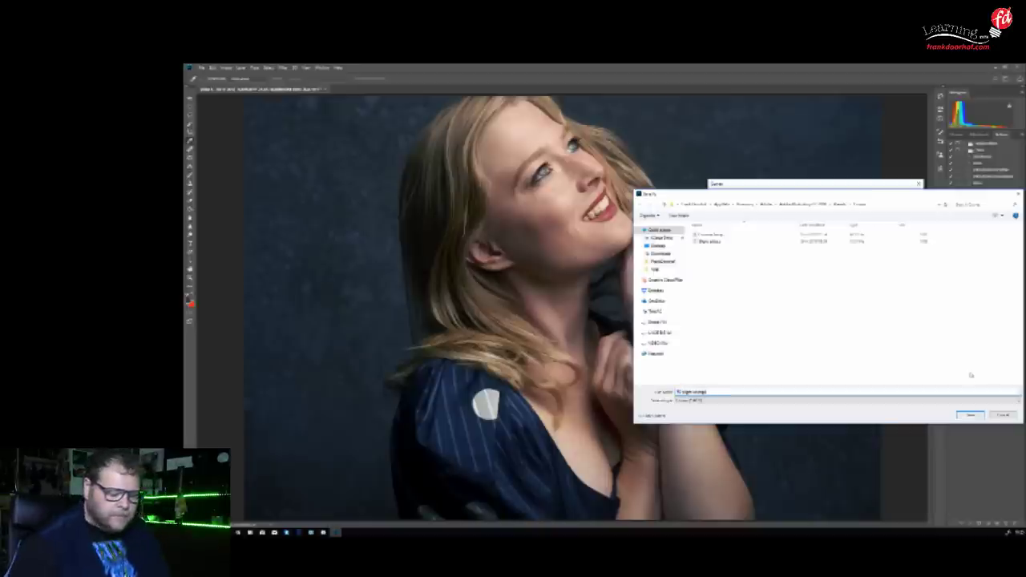
pyautogui.click(971, 415)
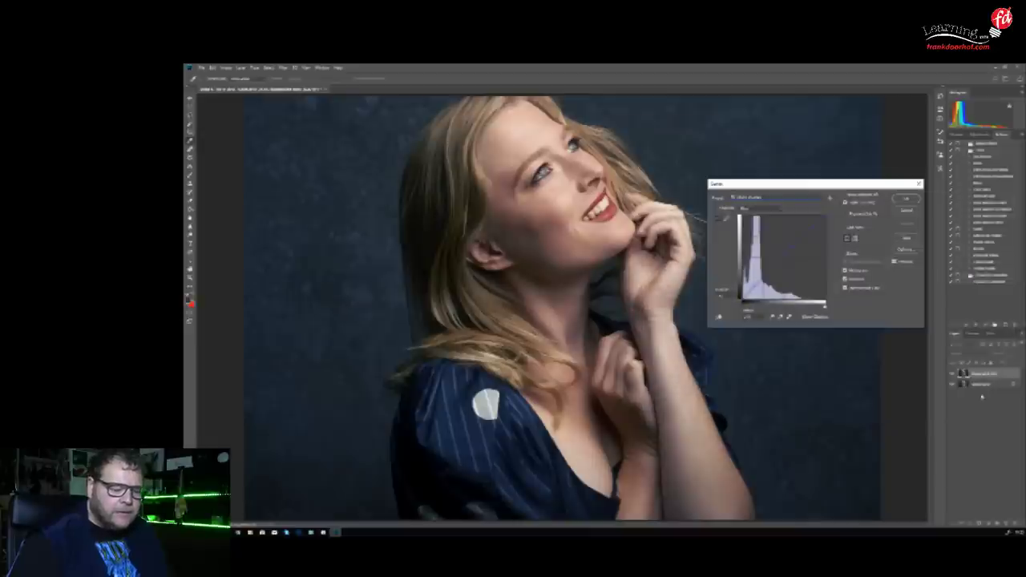
# Apply the Curves toning and create a new Soft Light layer filled with 50% gray
pyautogui.click(907, 199)
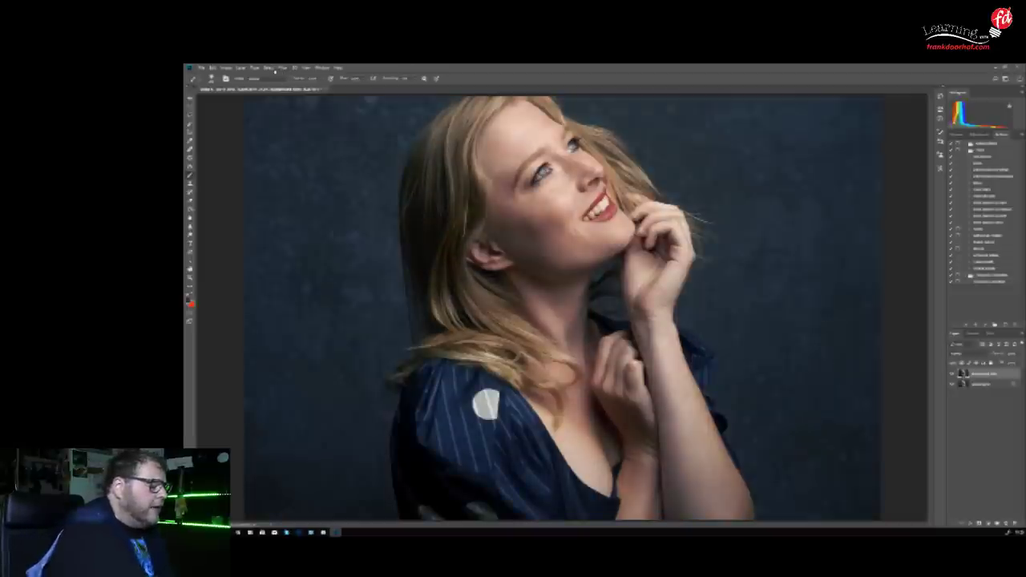
pyautogui.click(240, 68)
pyautogui.moveTo(254, 76)
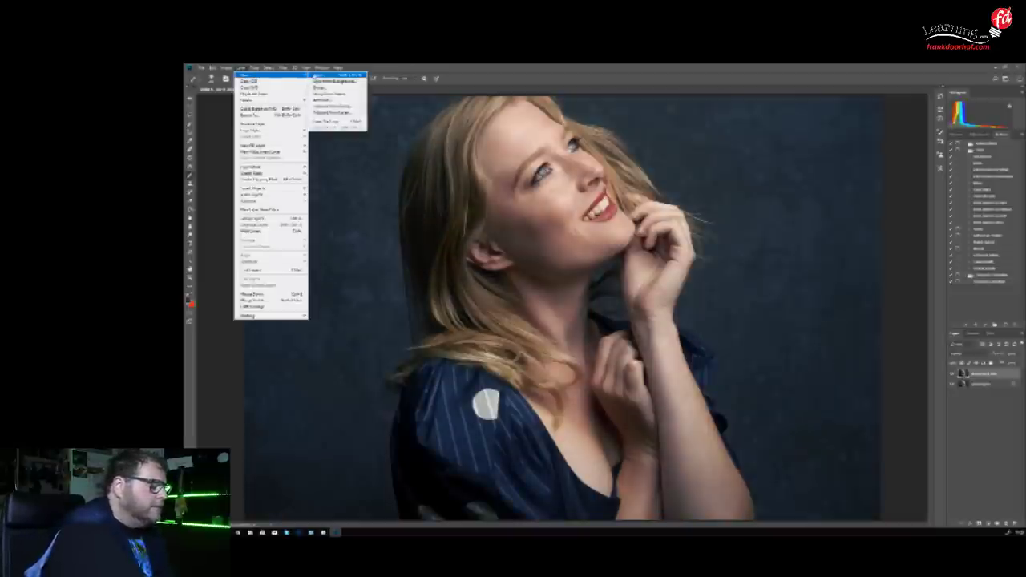
pyautogui.click(321, 75)
pyautogui.click(563, 344)
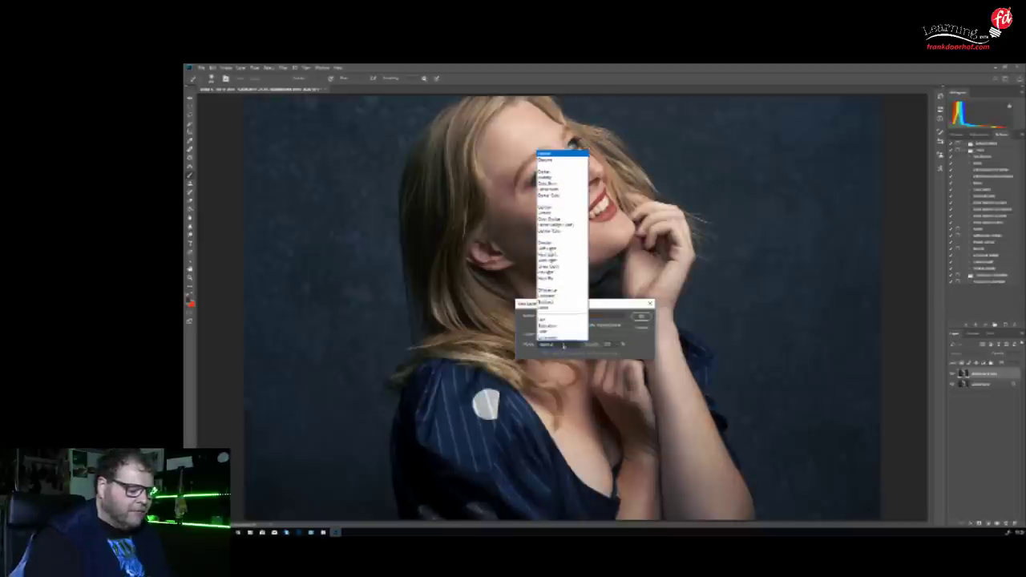
pyautogui.click(561, 257)
pyautogui.click(538, 353)
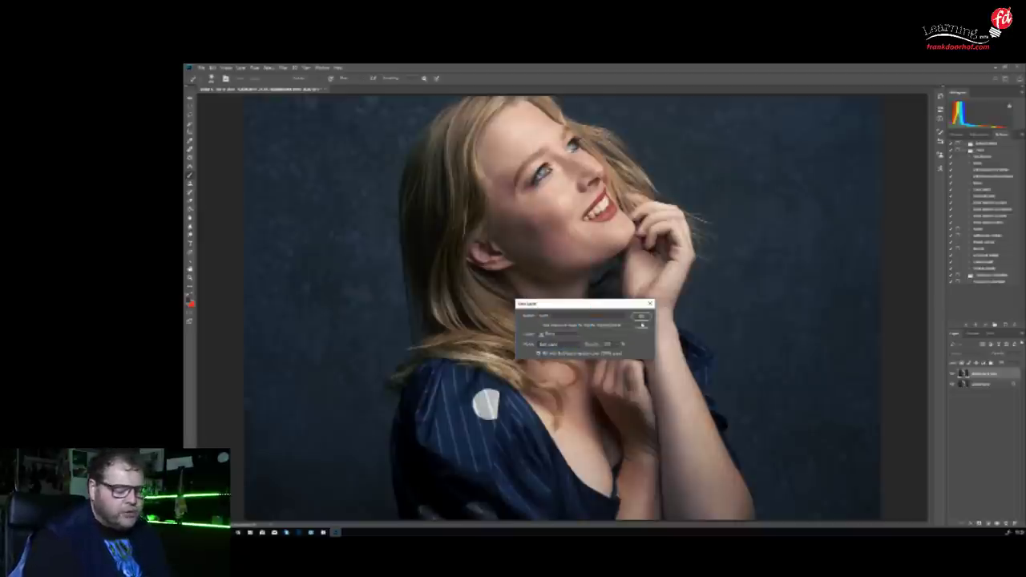
pyautogui.click(642, 317)
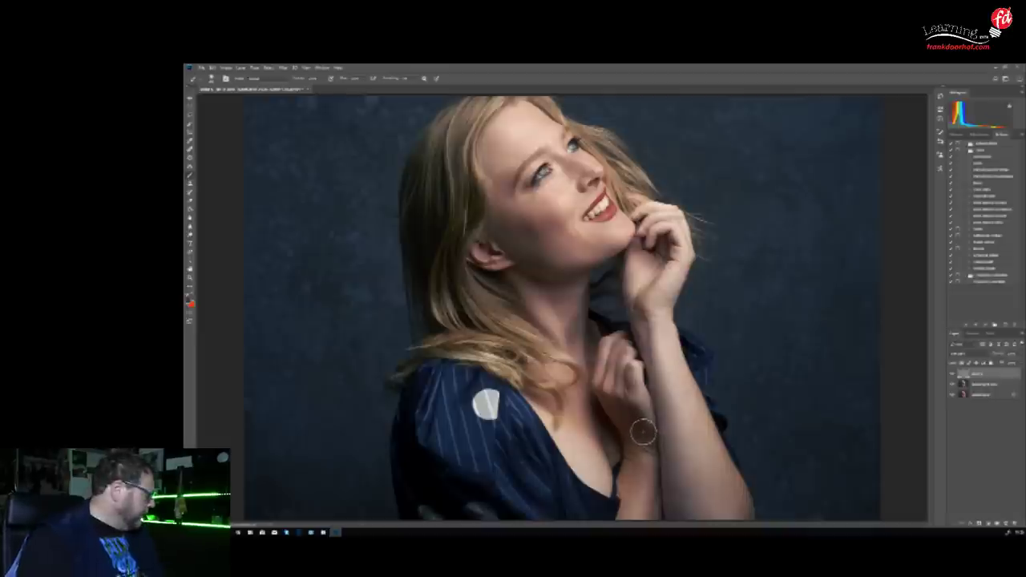
# Draw a large elliptical selection around the model and feather it by 1000 pixels
pyautogui.hotkey('ctrl', '-')
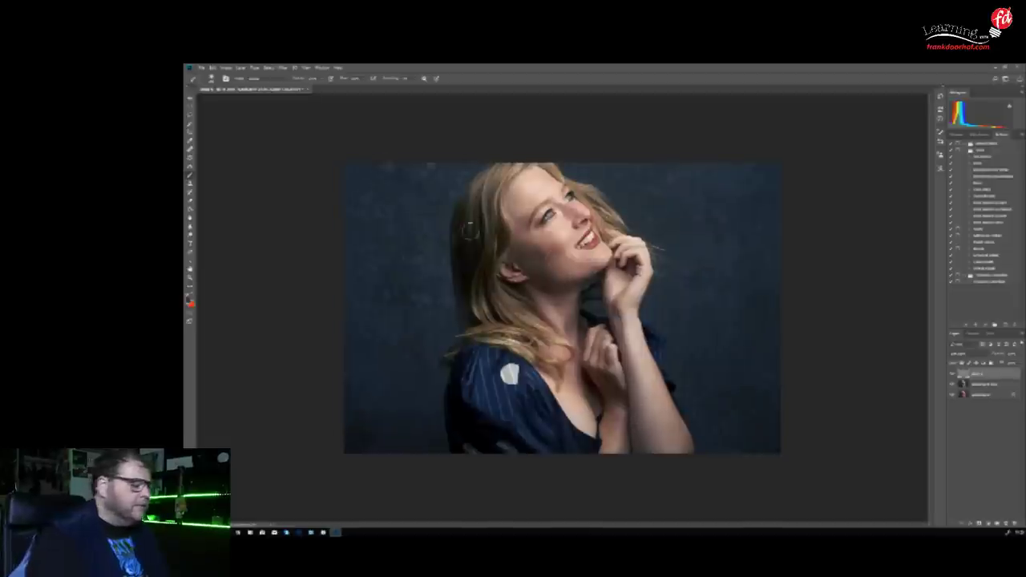
pyautogui.press('m')
pyautogui.moveTo(419, 132); pyautogui.dragTo(721, 490)
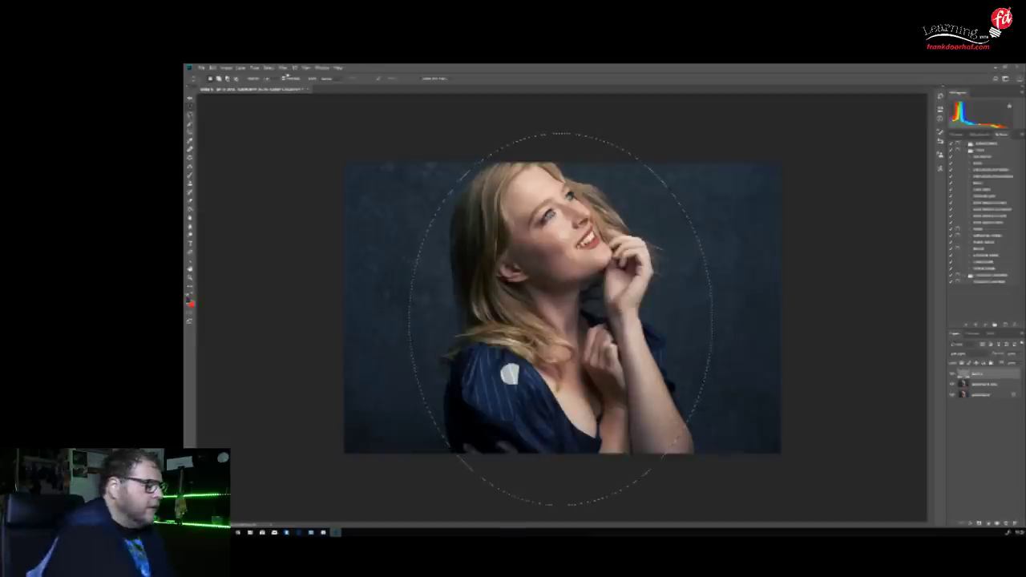
pyautogui.click(267, 67)
pyautogui.moveTo(280, 157)
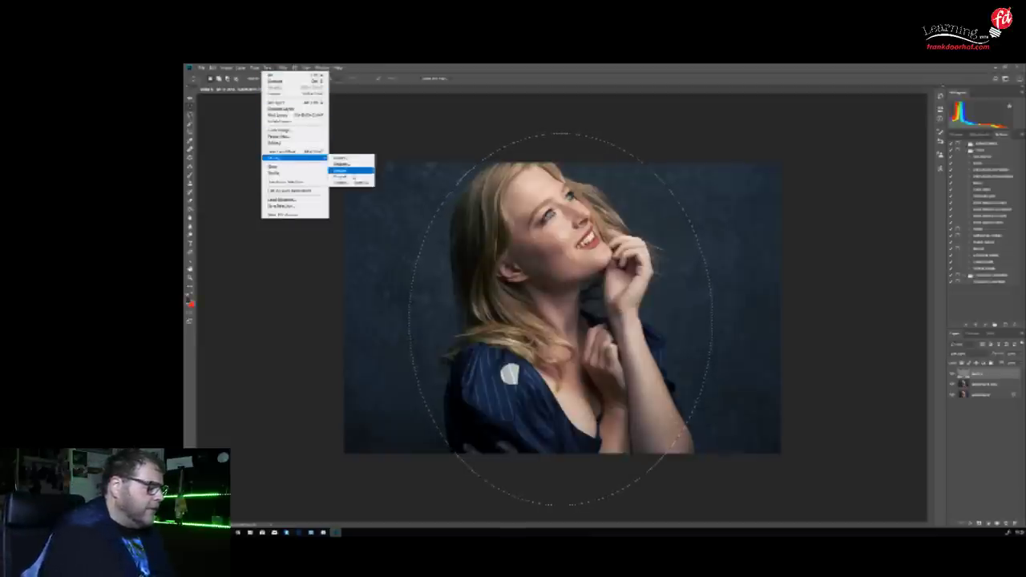
pyautogui.click(351, 184)
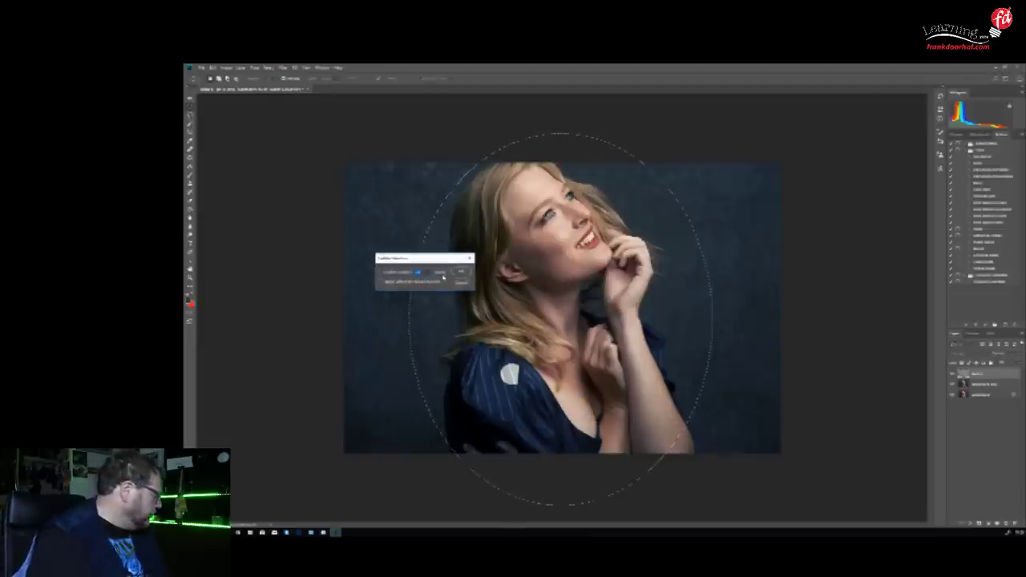
pyautogui.write('1000')
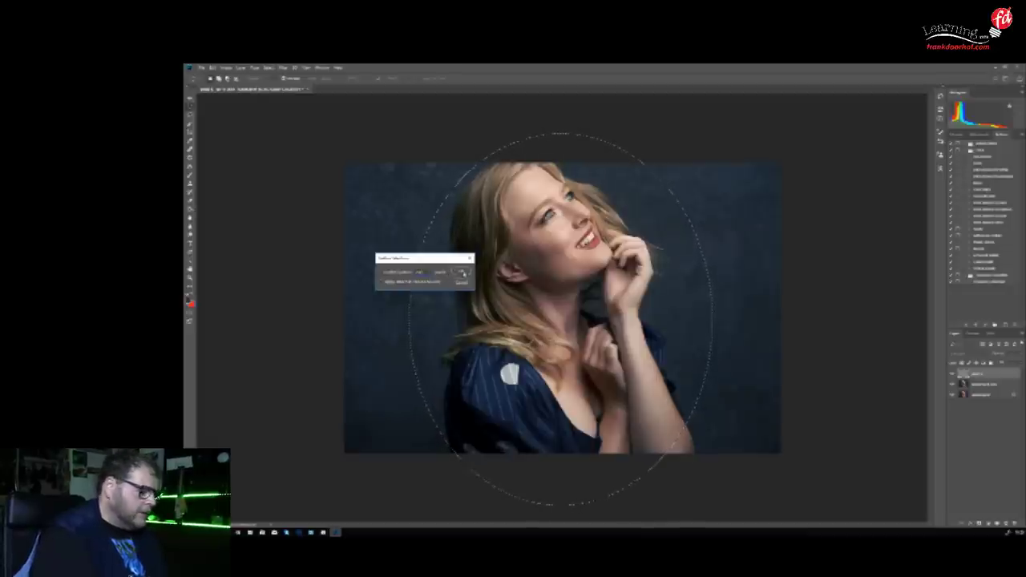
pyautogui.click(460, 272)
# Invert the selection, fill the outer area of the gray layer with black as a vignette, and deselect
pyautogui.click(267, 69)
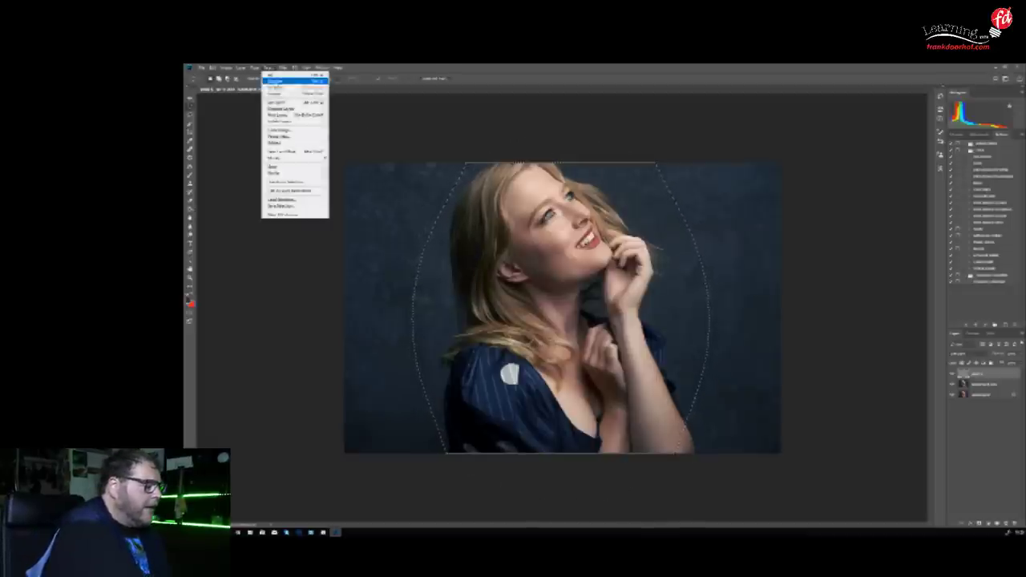
pyautogui.click(277, 95)
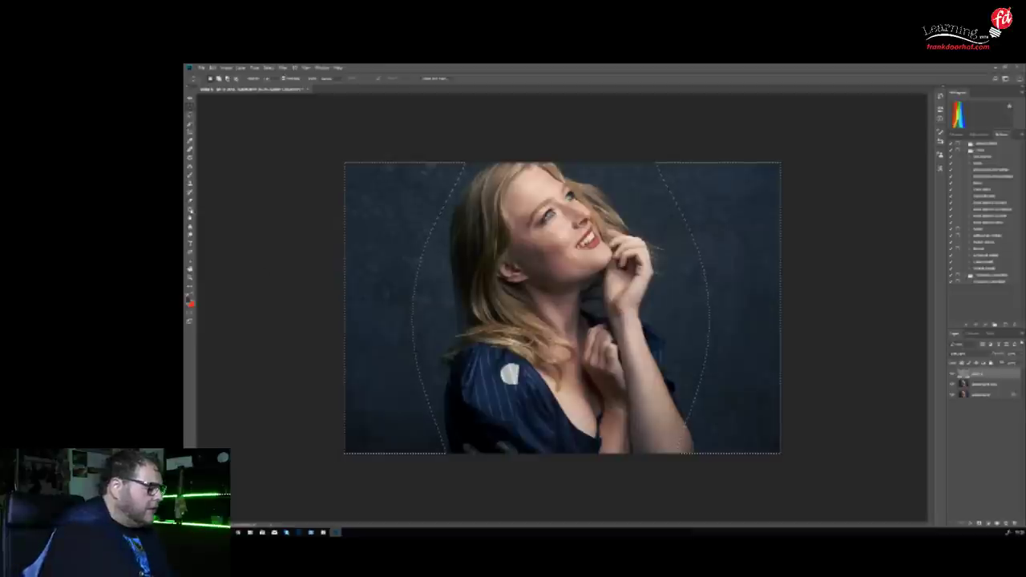
pyautogui.click(190, 209)
pyautogui.click(189, 300)
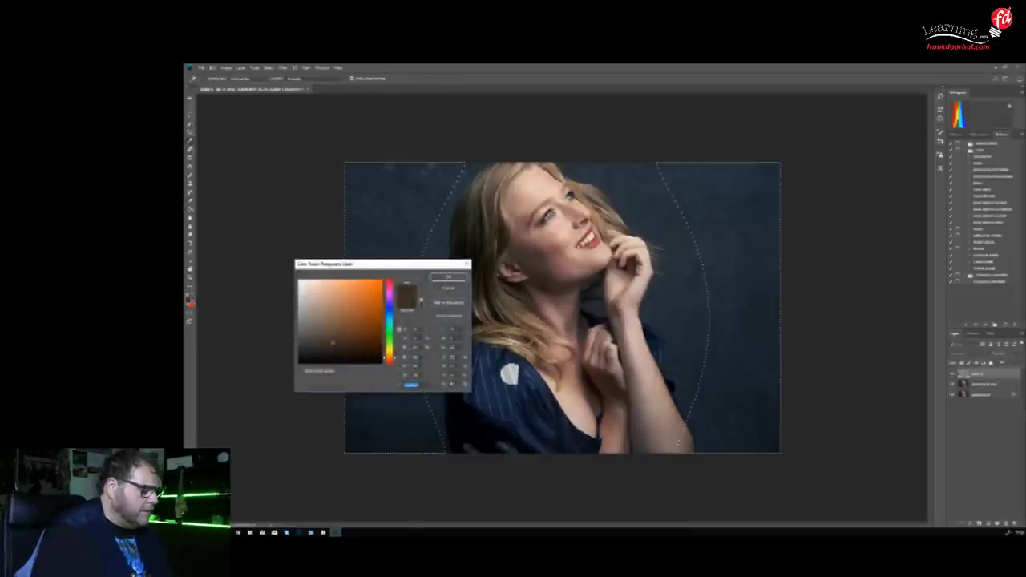
pyautogui.click(448, 276)
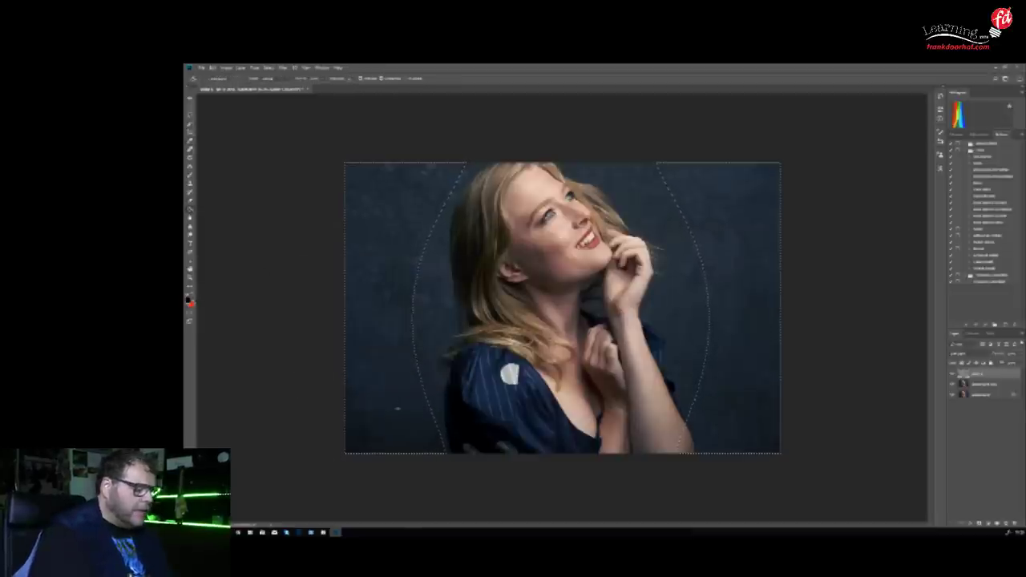
pyautogui.hotkey('alt', 'BackSpace')
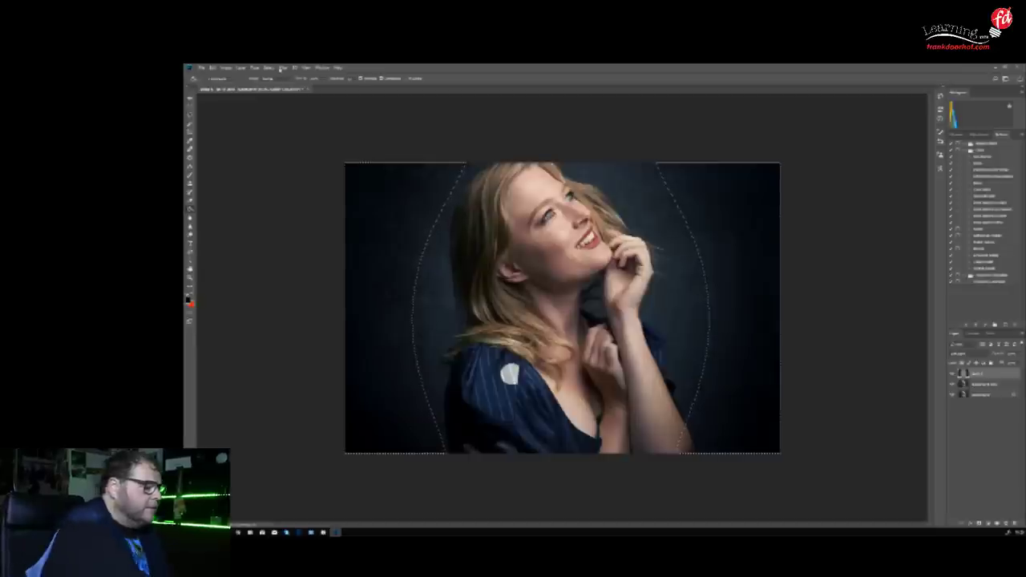
pyautogui.click(269, 68)
pyautogui.click(277, 81)
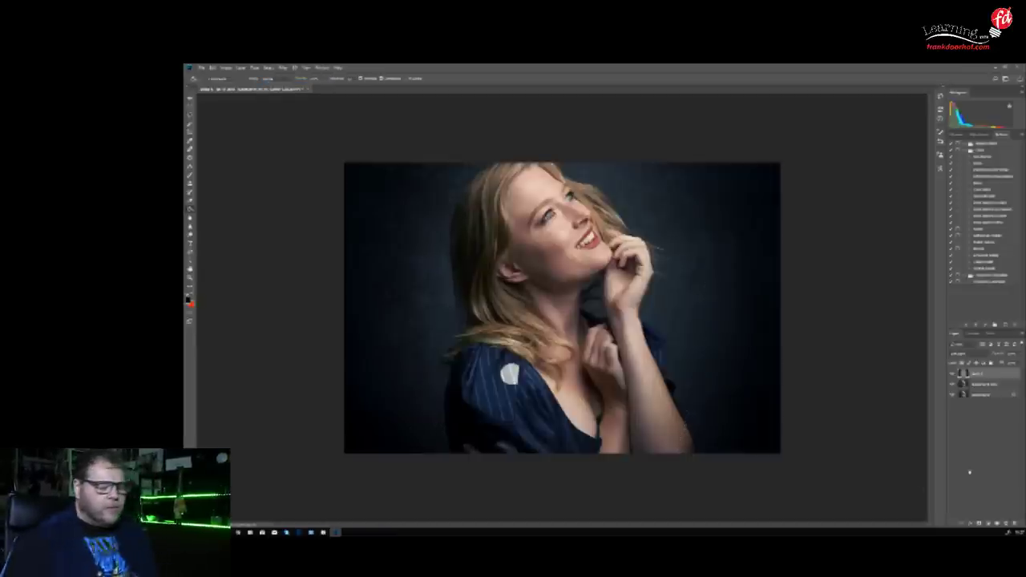
# Lower the vignette layer's opacity for a subtler darkening and merge it down into the retouched layer
pyautogui.moveTo(991, 361); pyautogui.dragTo(996, 363)
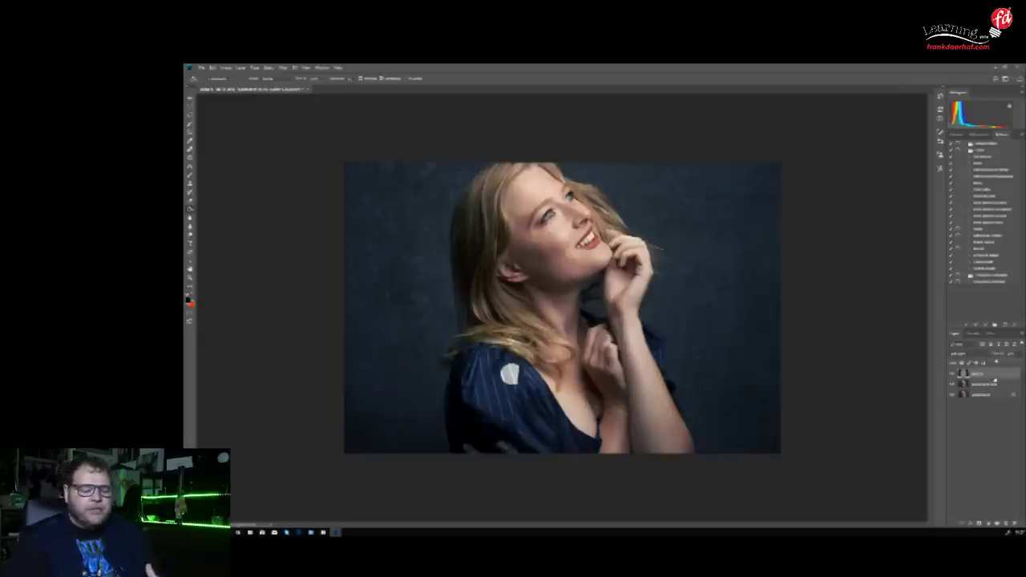
pyautogui.click(952, 375)
pyautogui.click(953, 375)
pyautogui.click(952, 375)
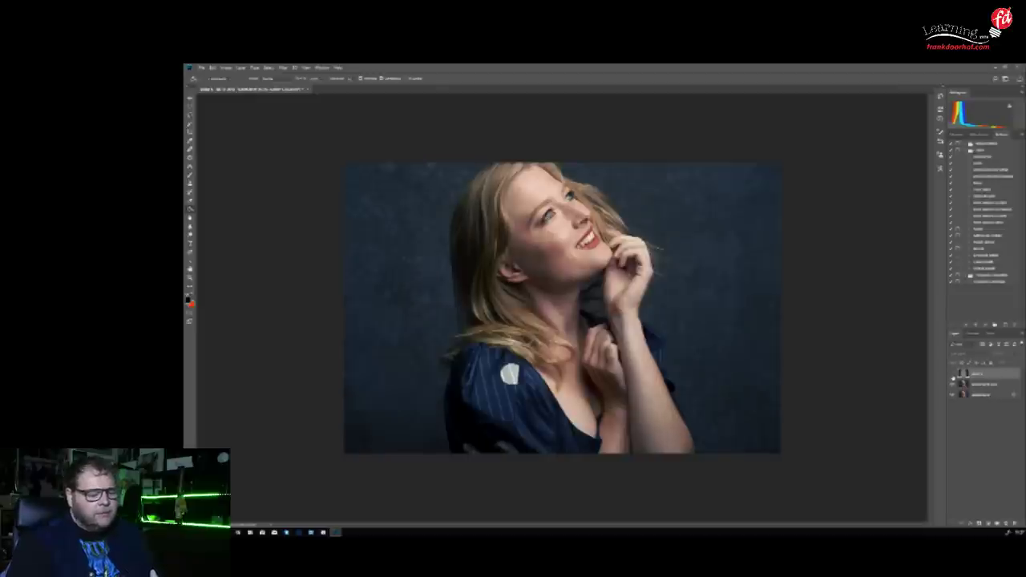
pyautogui.click(952, 375)
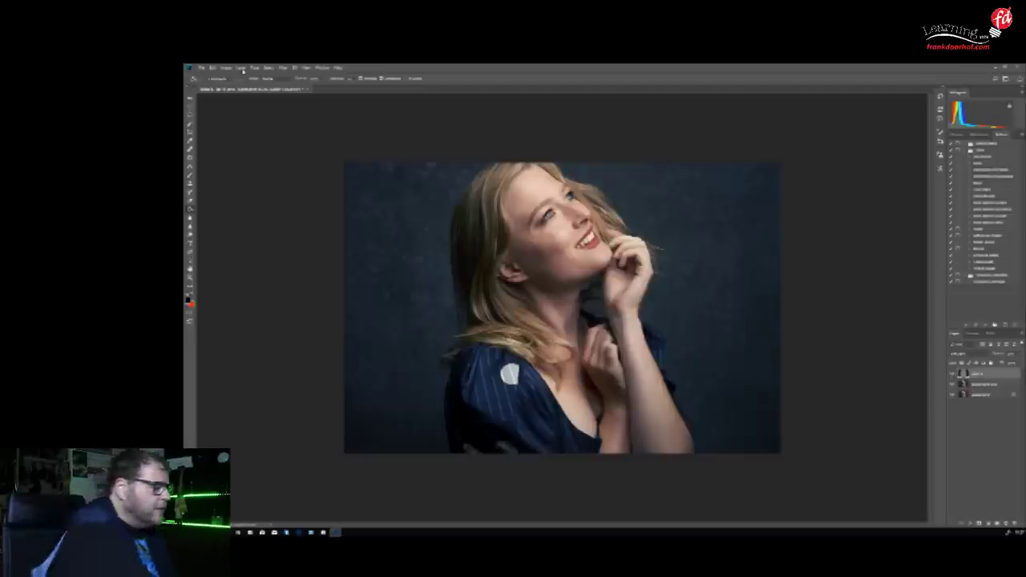
pyautogui.click(240, 67)
pyautogui.click(257, 294)
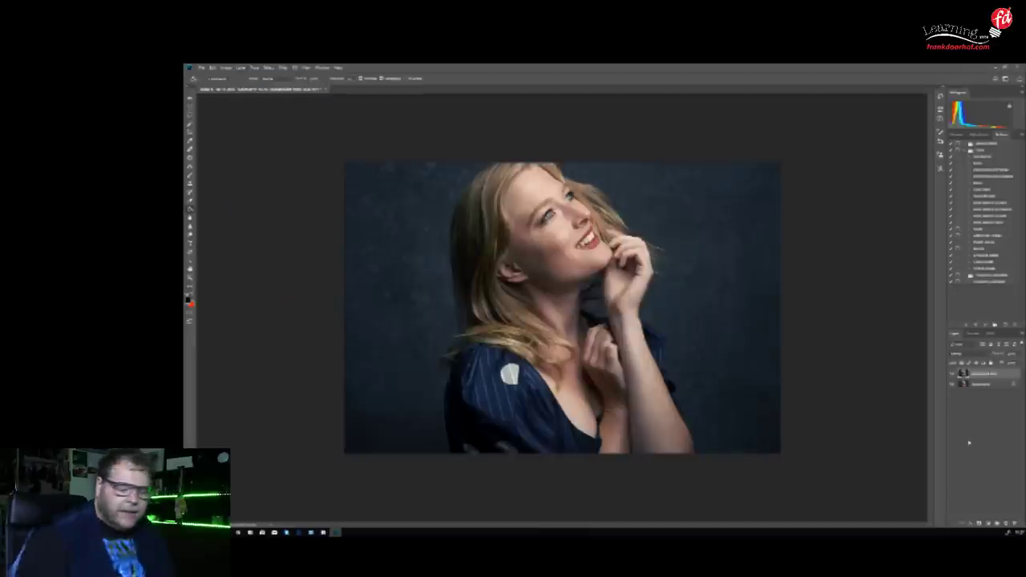
# Compare the edited portrait with the original by toggling the merged layer's visibility
pyautogui.click(952, 374)
pyautogui.click(952, 374)
pyautogui.click(952, 374)
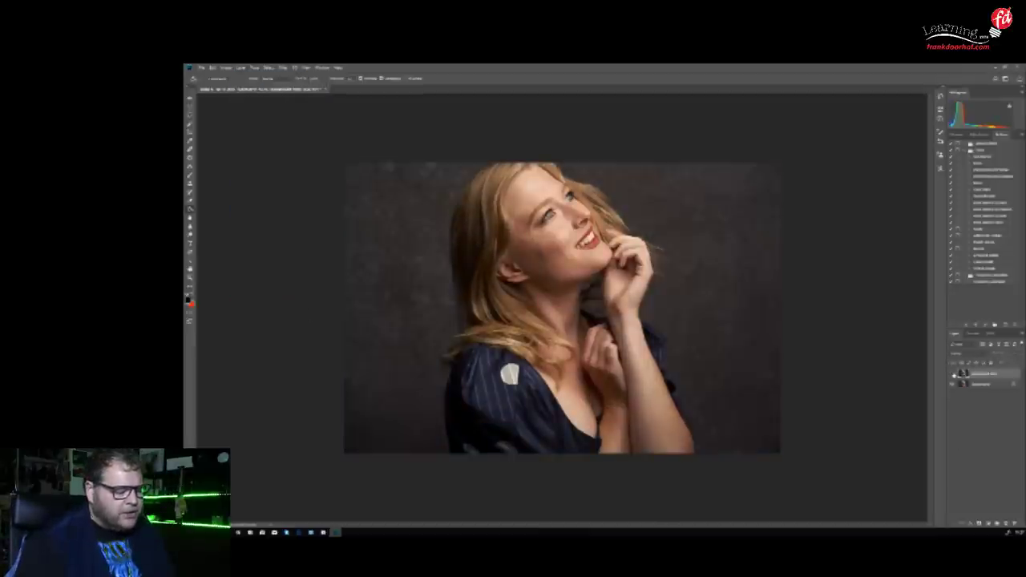
pyautogui.click(952, 374)
pyautogui.click(952, 374)
pyautogui.click(953, 374)
pyautogui.click(952, 374)
pyautogui.click(952, 374)
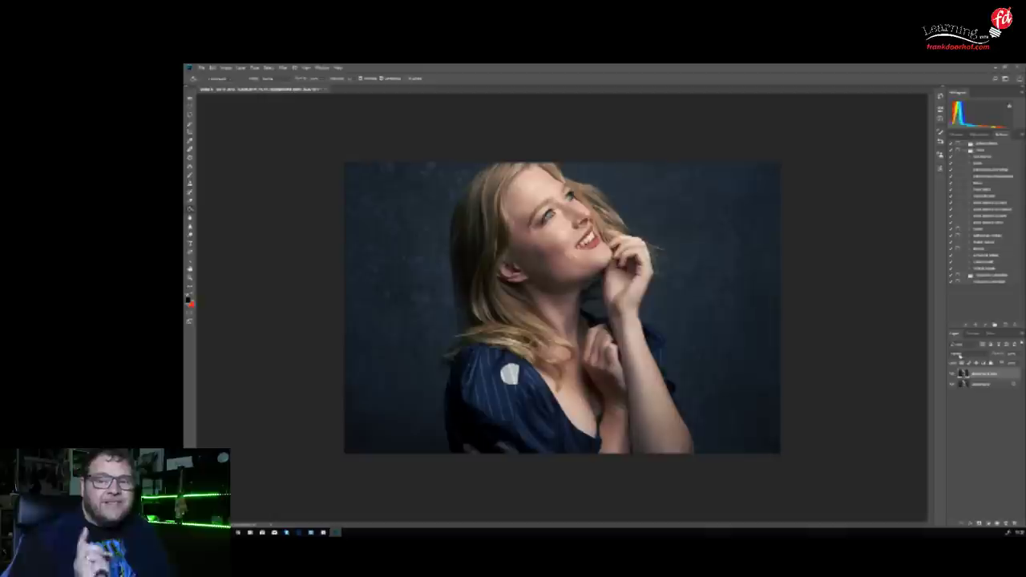
# Inspect the face at 100% and add another 50% gray Soft Light layer above the merged portrait for film grain
pyautogui.click(306, 67)
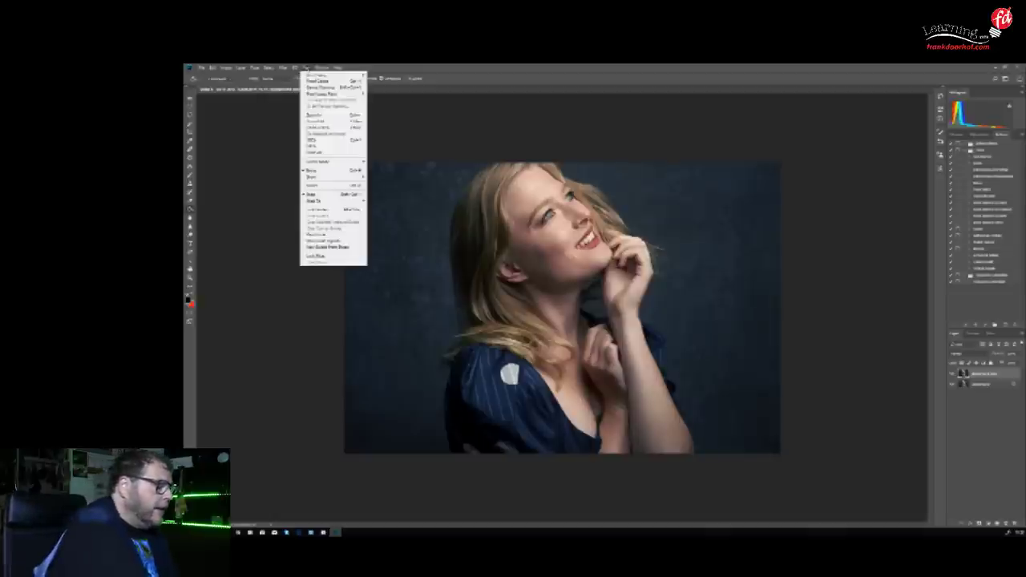
pyautogui.click(321, 141)
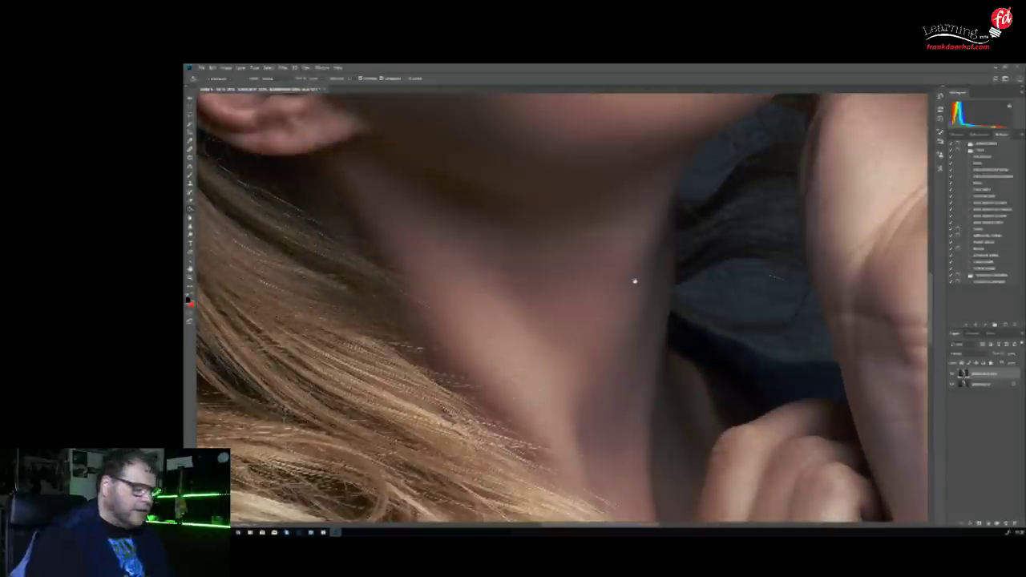
pyautogui.scroll(5, 682, 412)
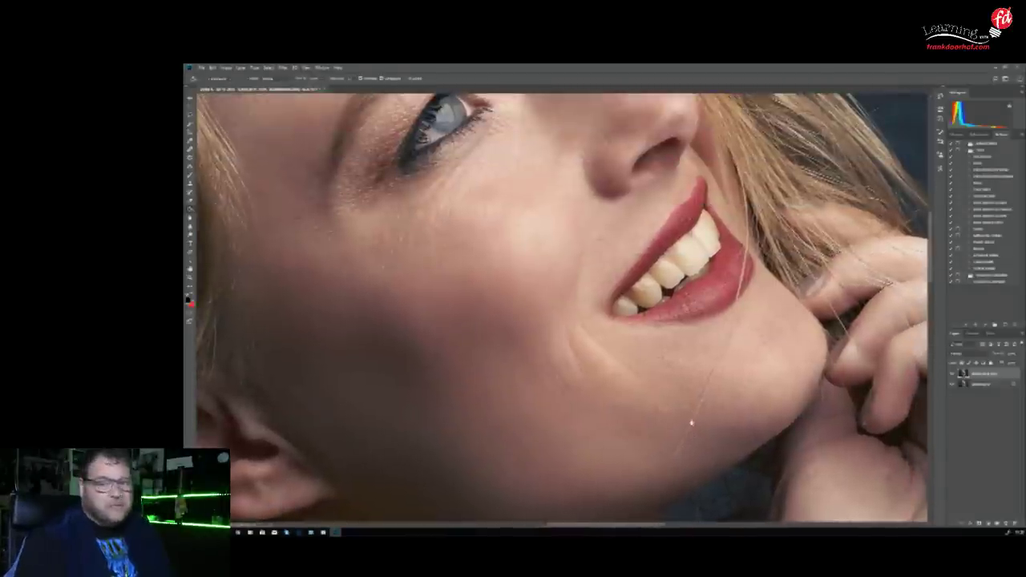
pyautogui.moveTo(691, 422); pyautogui.dragTo(724, 408)
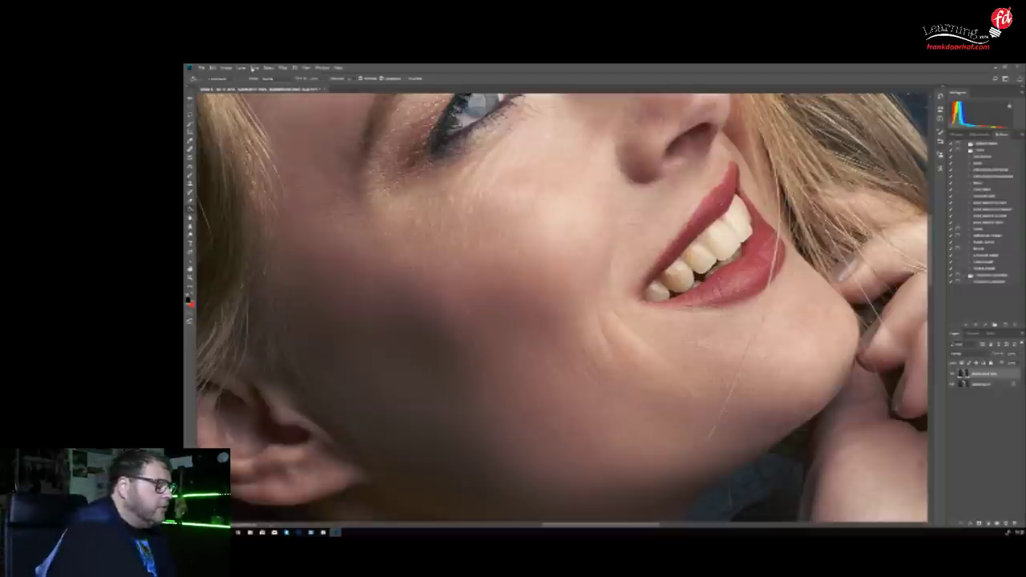
pyautogui.click(241, 67)
pyautogui.moveTo(243, 75)
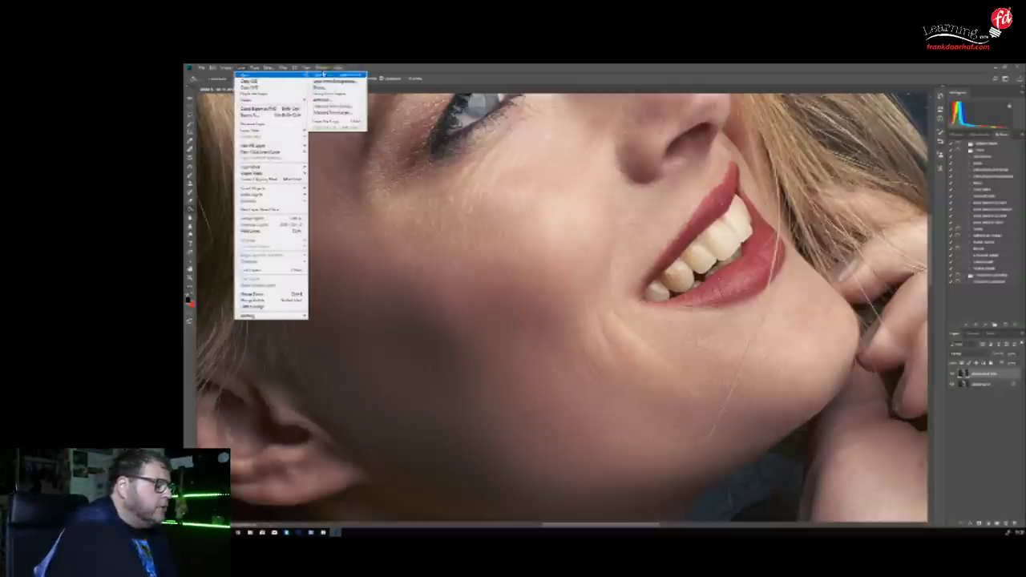
pyautogui.click(333, 75)
pyautogui.click(558, 343)
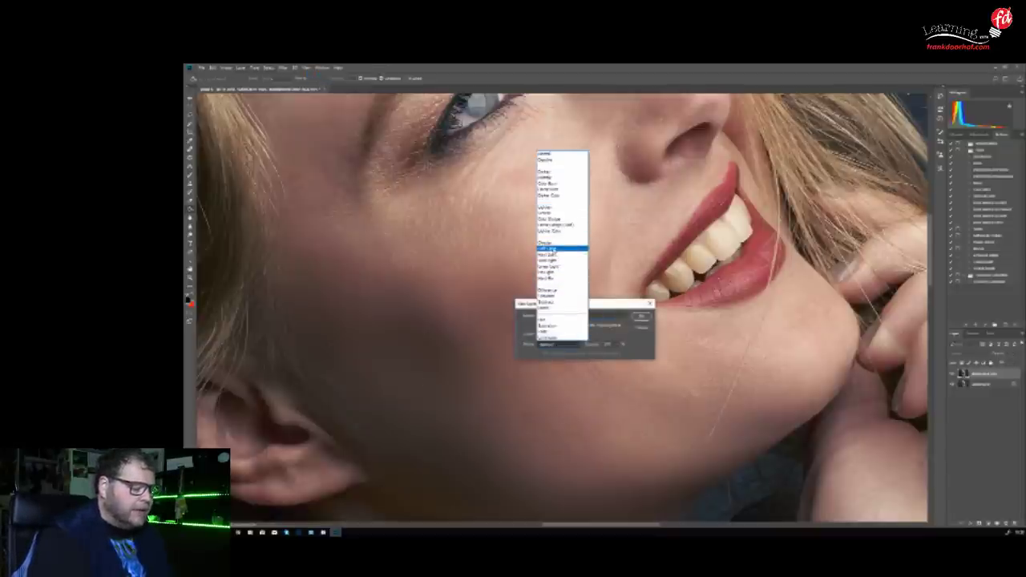
pyautogui.click(552, 248)
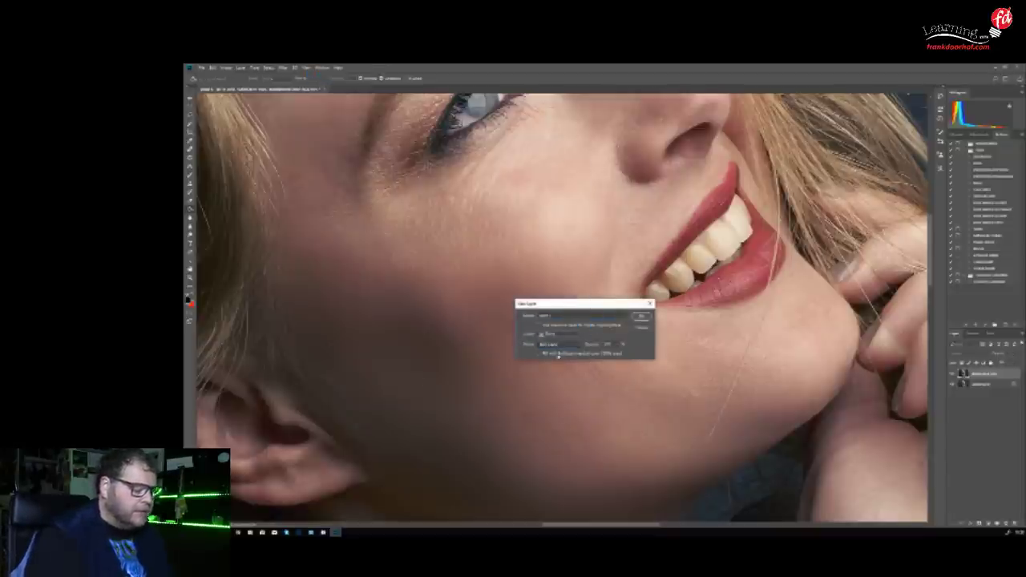
pyautogui.click(642, 317)
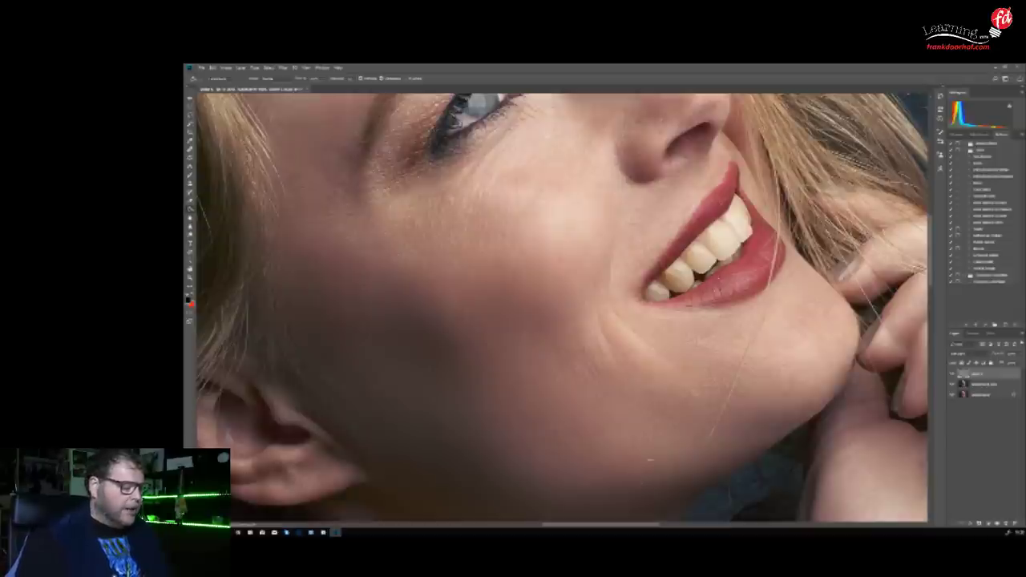
# Add monochromatic Gaussian noise to the new gray layer
pyautogui.click(282, 67)
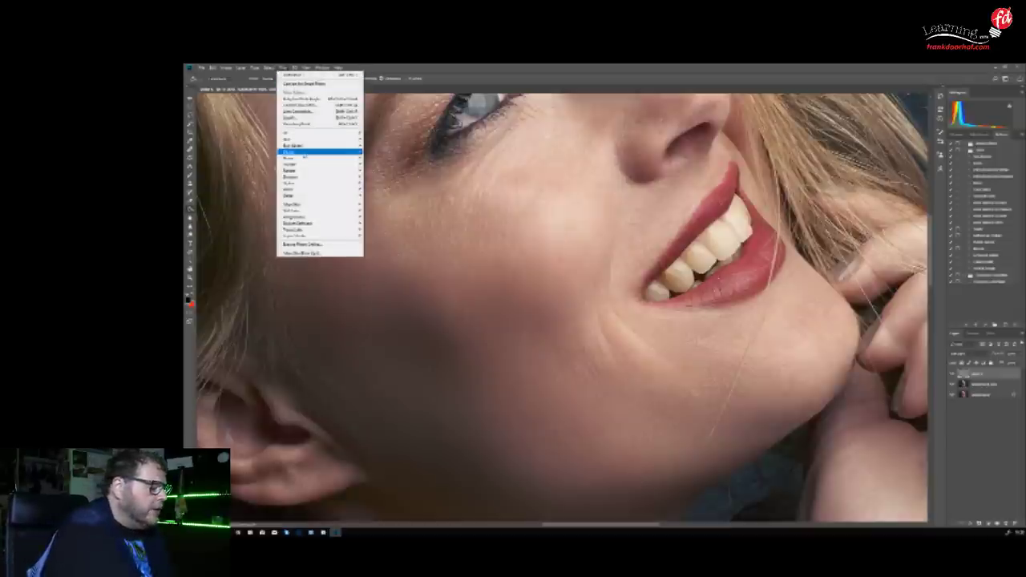
pyautogui.moveTo(321, 152)
pyautogui.click(379, 157)
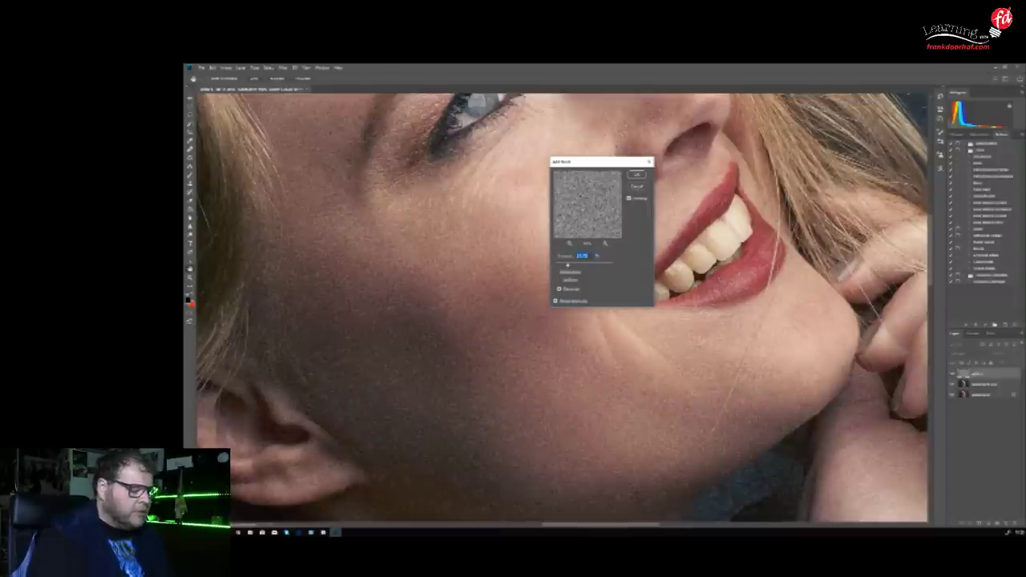
pyautogui.click(637, 174)
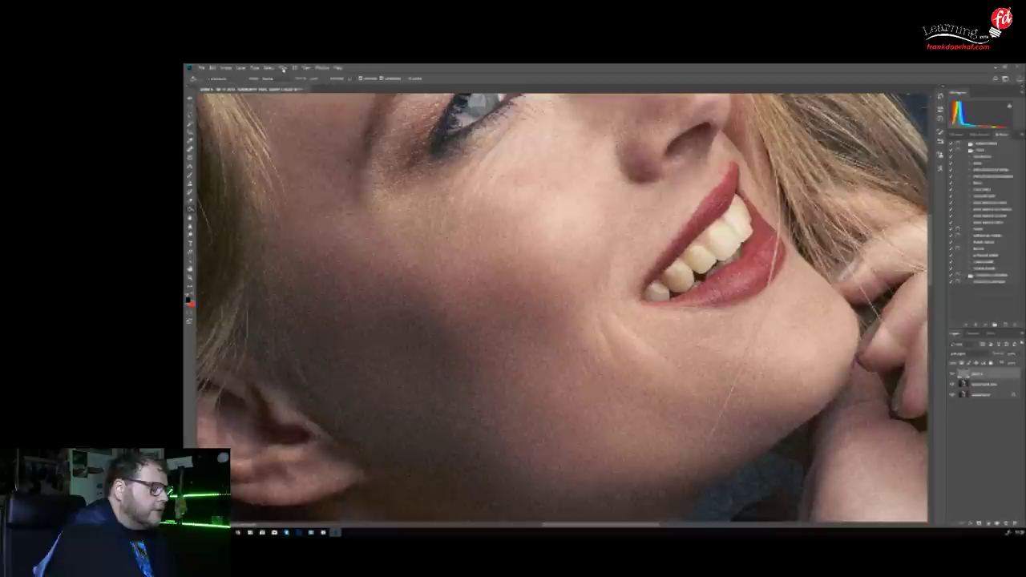
# Soften the noise on the gray grain layer with a small-radius Gaussian Blur and check it by toggling the layer's visibility
pyautogui.click(282, 68)
pyautogui.moveTo(317, 141)
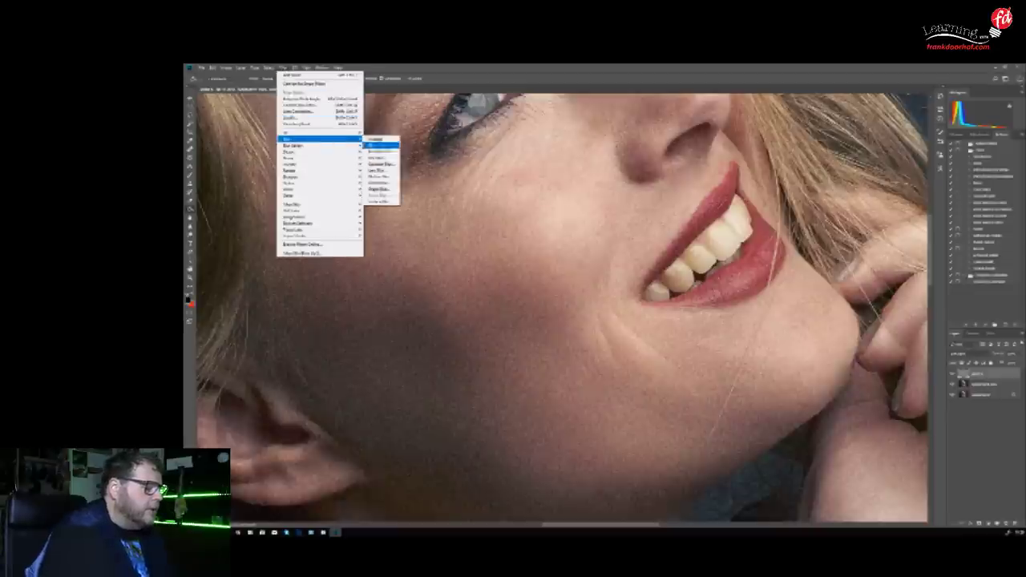
pyautogui.click(381, 163)
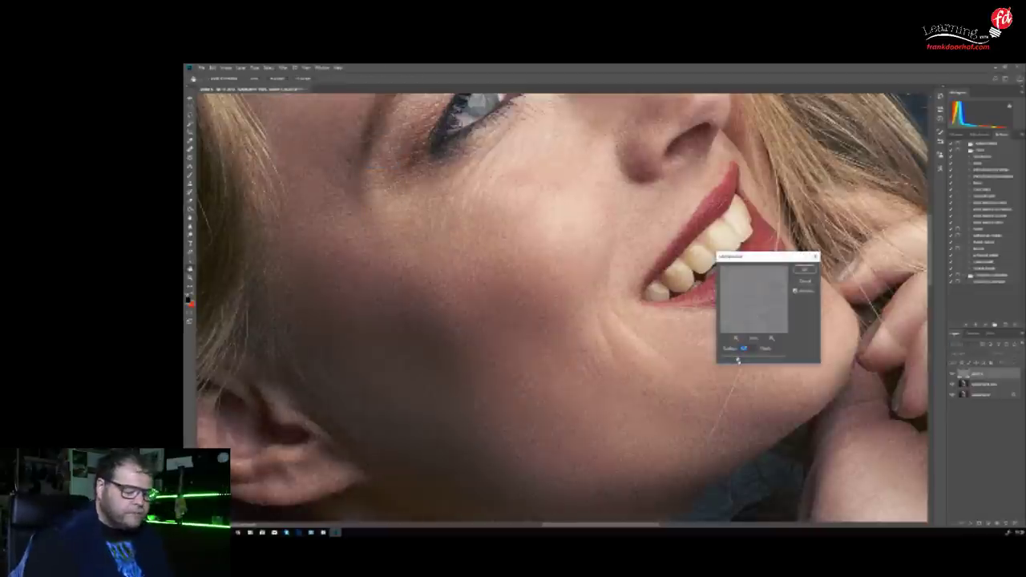
pyautogui.moveTo(737, 358); pyautogui.dragTo(727, 360)
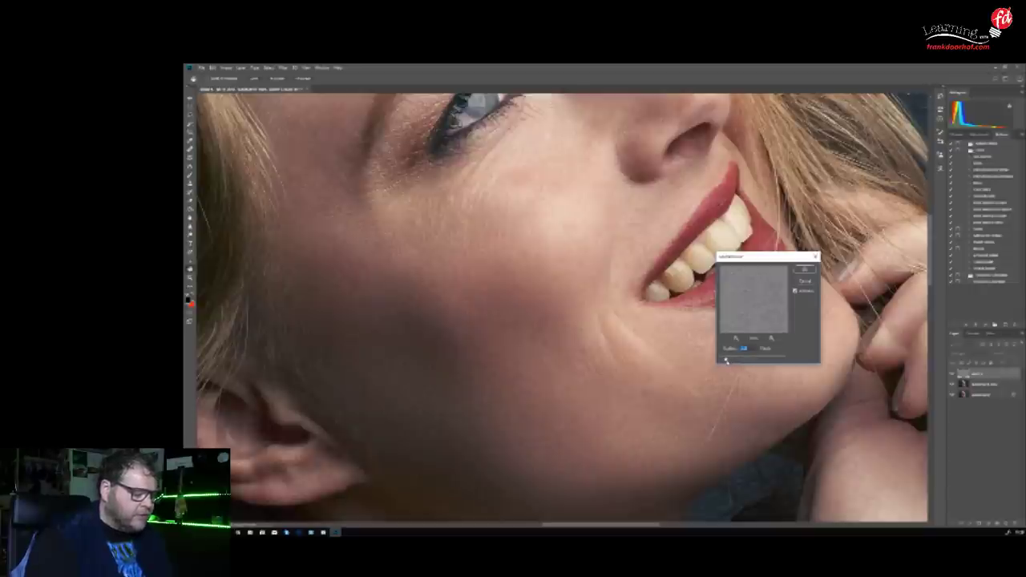
pyautogui.click(794, 291)
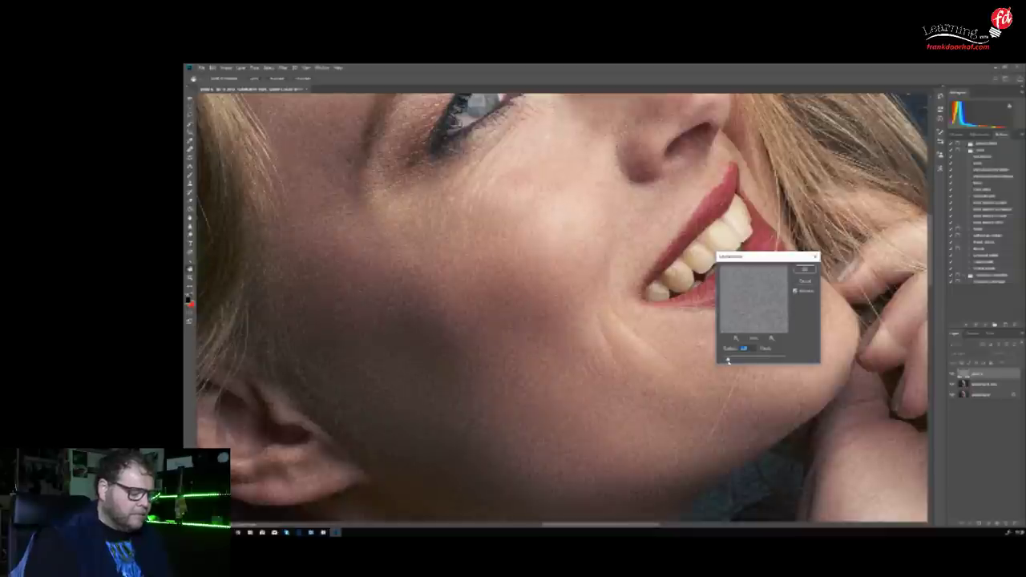
pyautogui.click(804, 269)
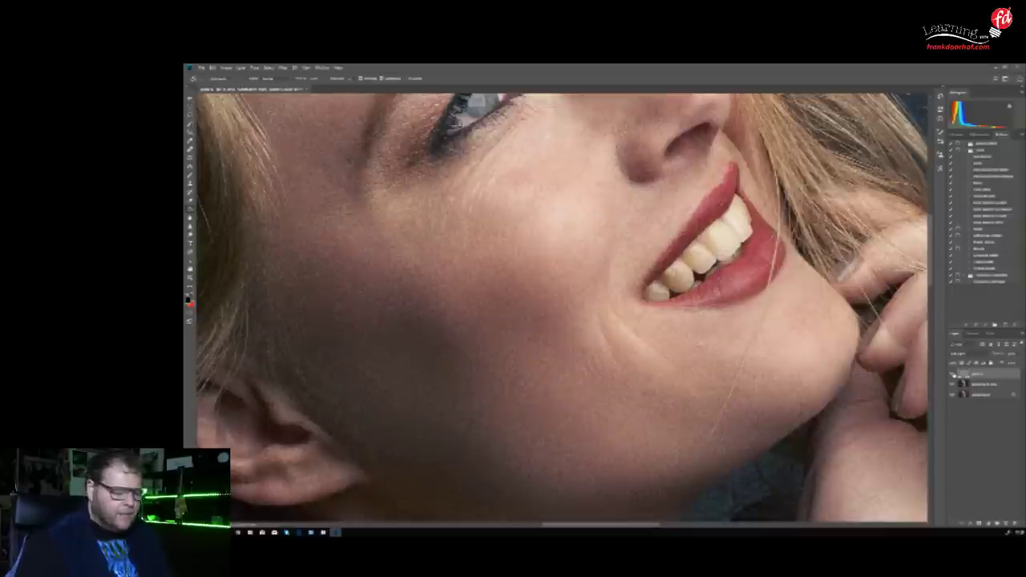
pyautogui.click(953, 374)
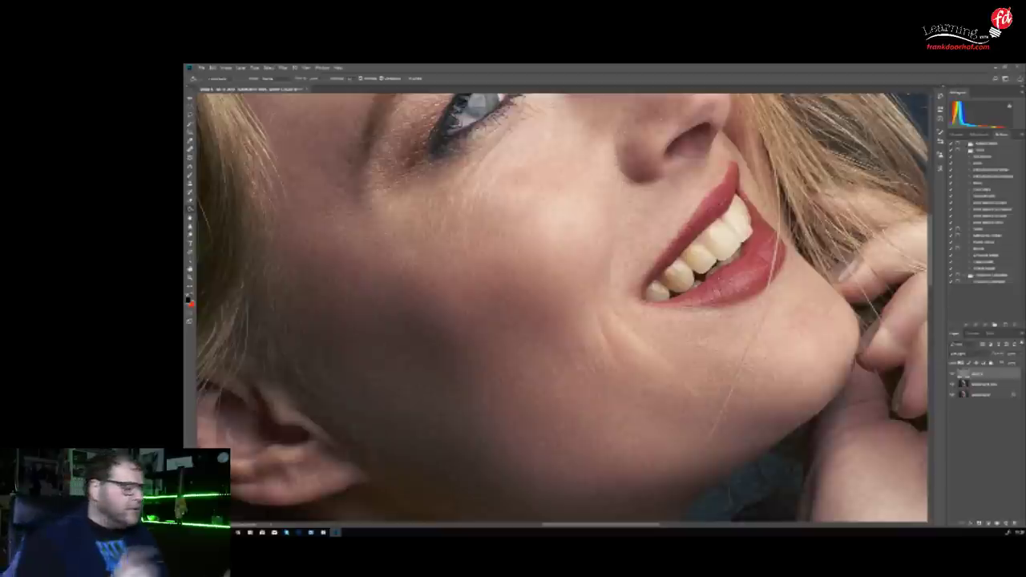
# Give the grain layer a textured structure with the Emboss filter, increasing its amount
pyautogui.click(282, 67)
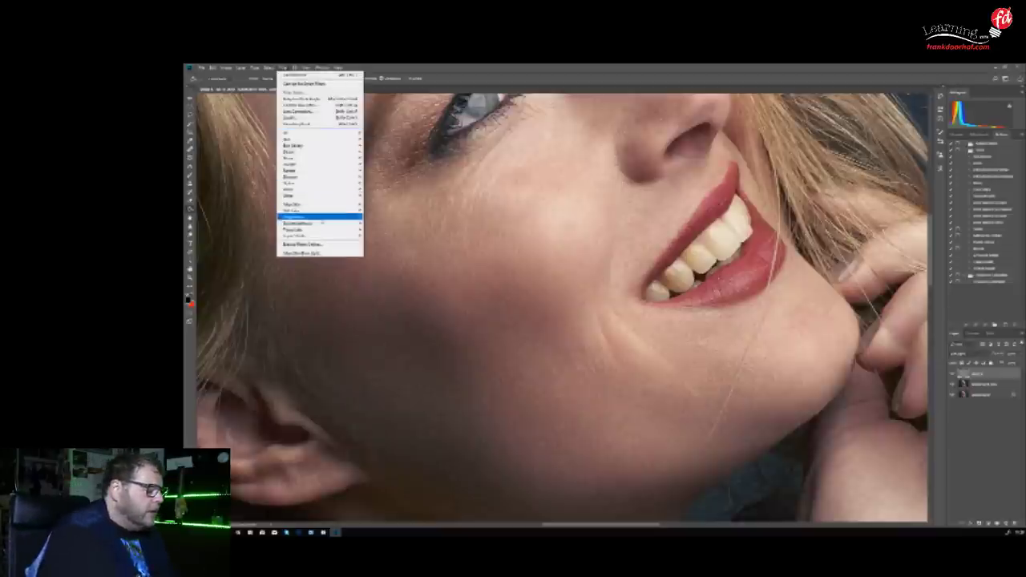
pyautogui.moveTo(329, 183)
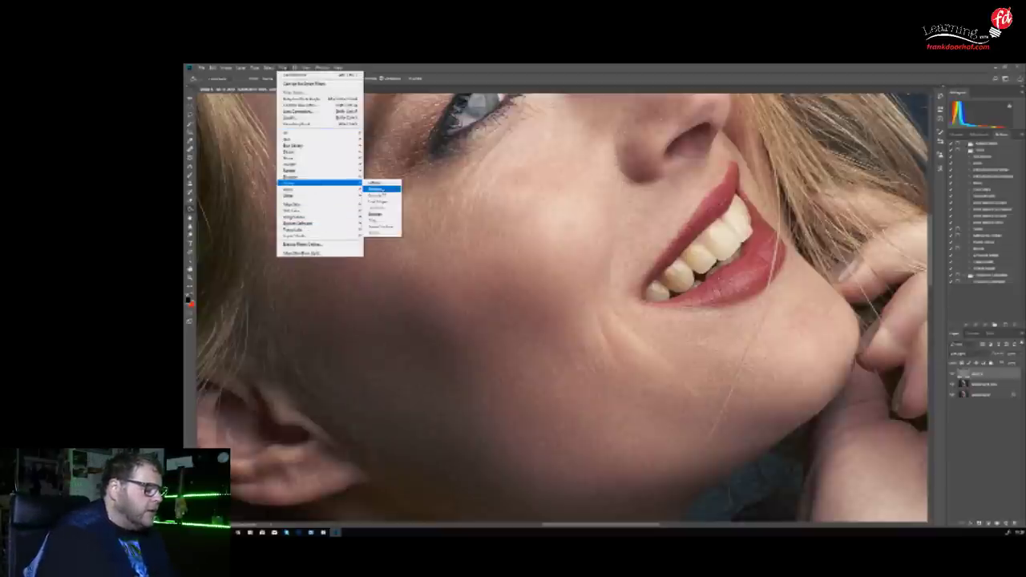
pyautogui.click(381, 189)
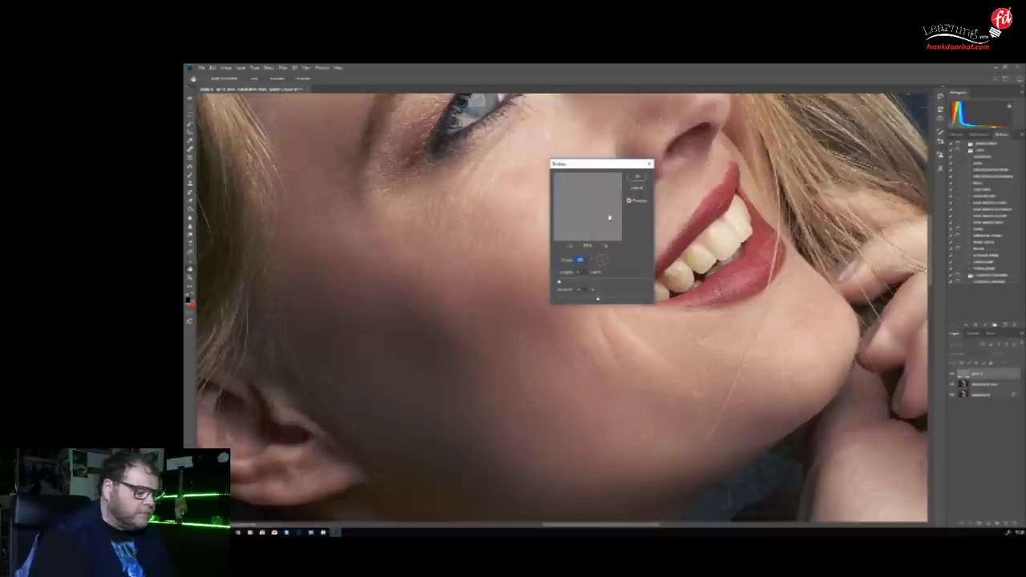
pyautogui.press('Tab')
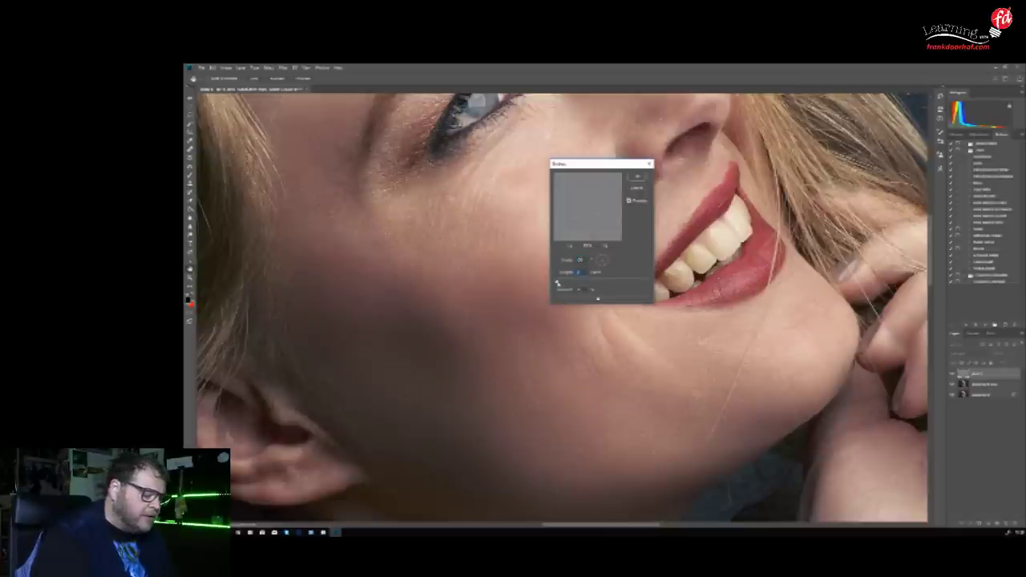
pyautogui.press('Tab')
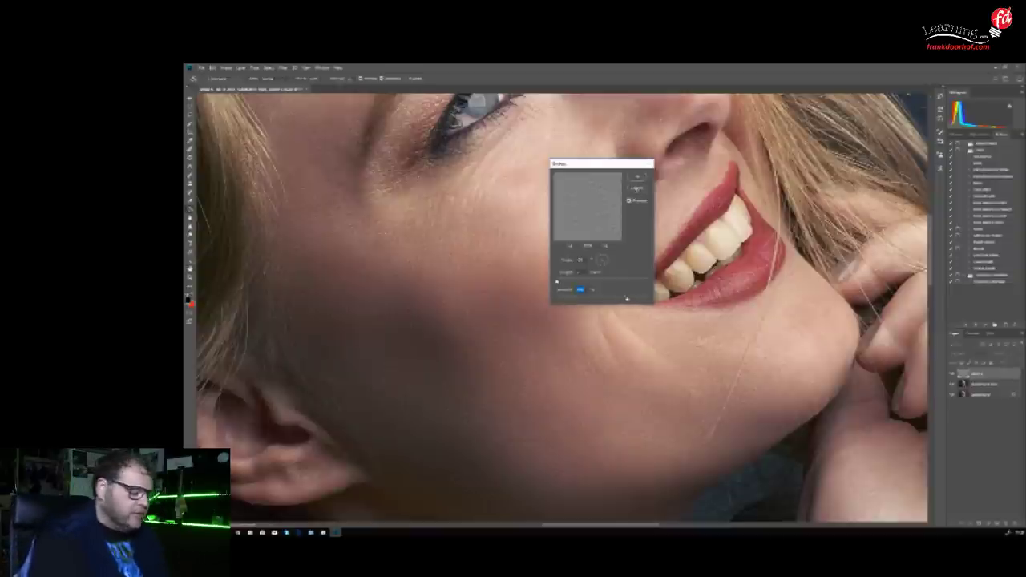
pyautogui.press('Return')
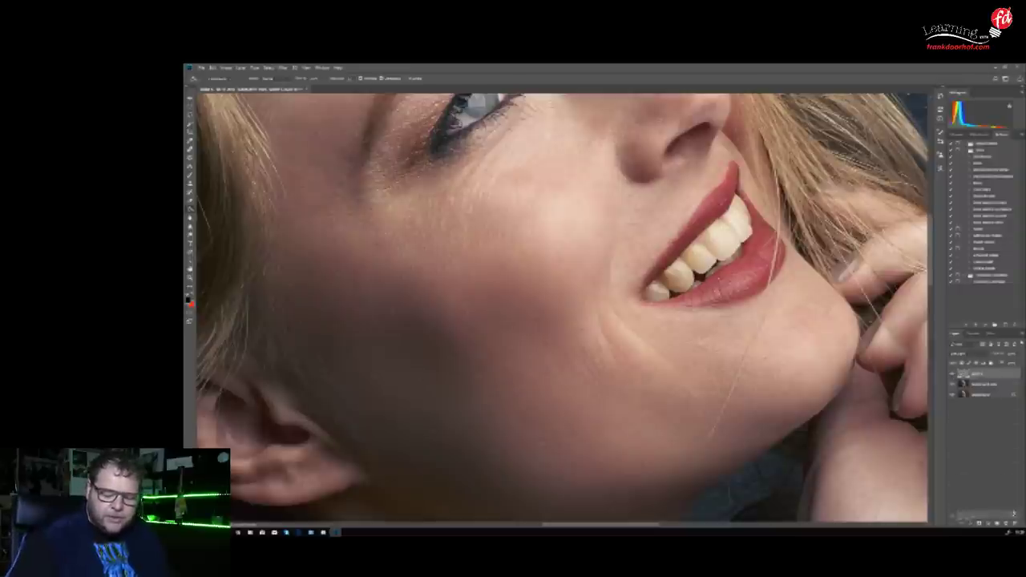
# Merge the grain layer and flatten the finished portrait into one background layer, and close the document
pyautogui.hotkey('ctrl', 'e')
pyautogui.click(240, 68)
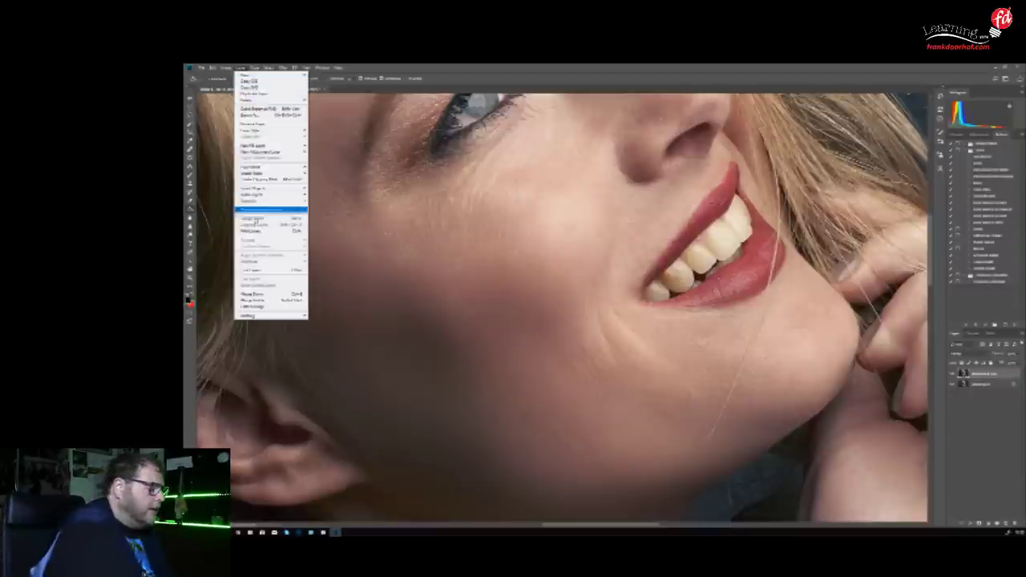
pyautogui.click(260, 308)
pyautogui.click(201, 68)
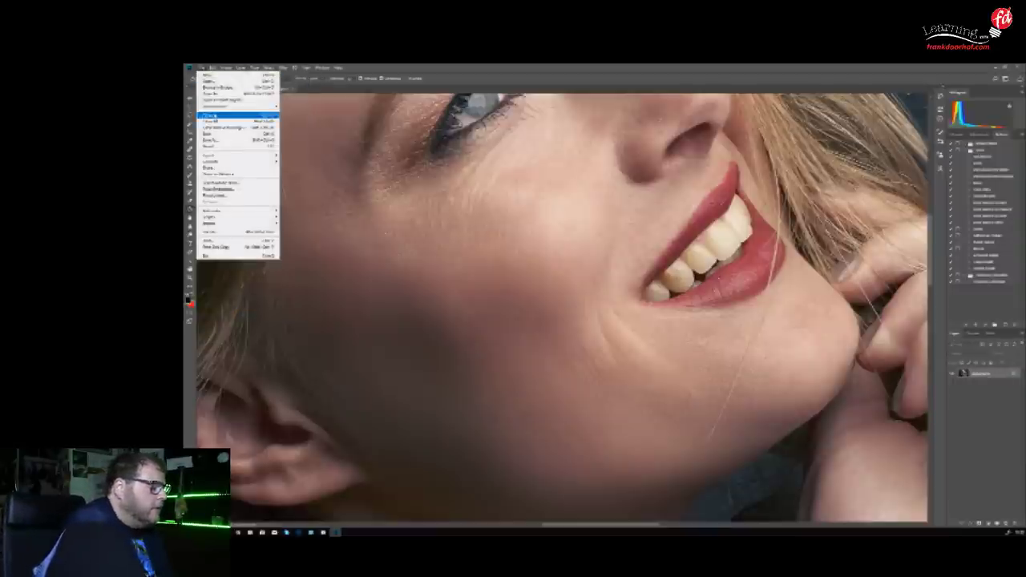
pyautogui.click(222, 114)
pyautogui.click(575, 233)
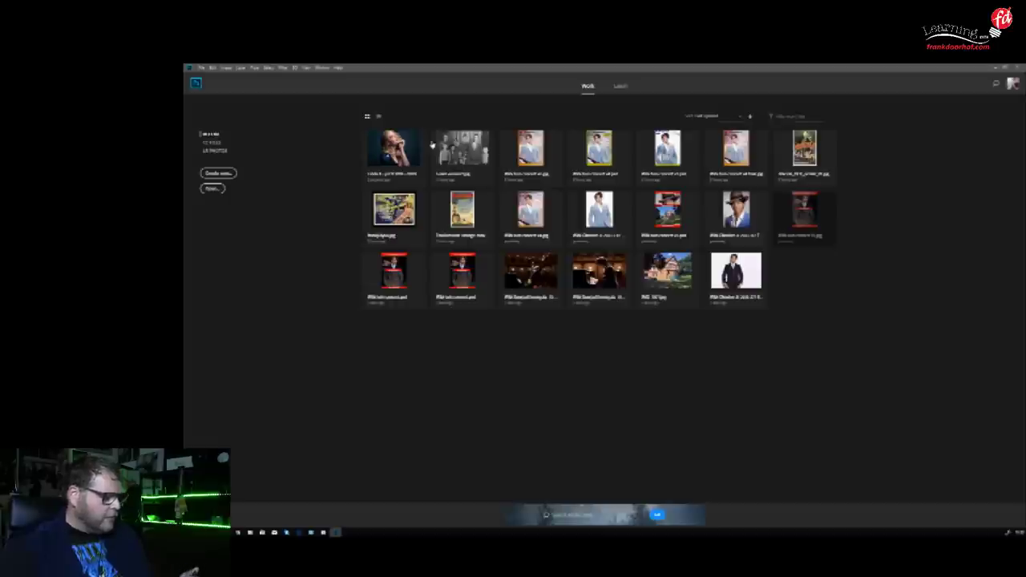
# Switch to Capture One, select the close-up portrait with the hand beside the face, and process it as a TIFF into Photoshop
pyautogui.moveTo(323, 532)
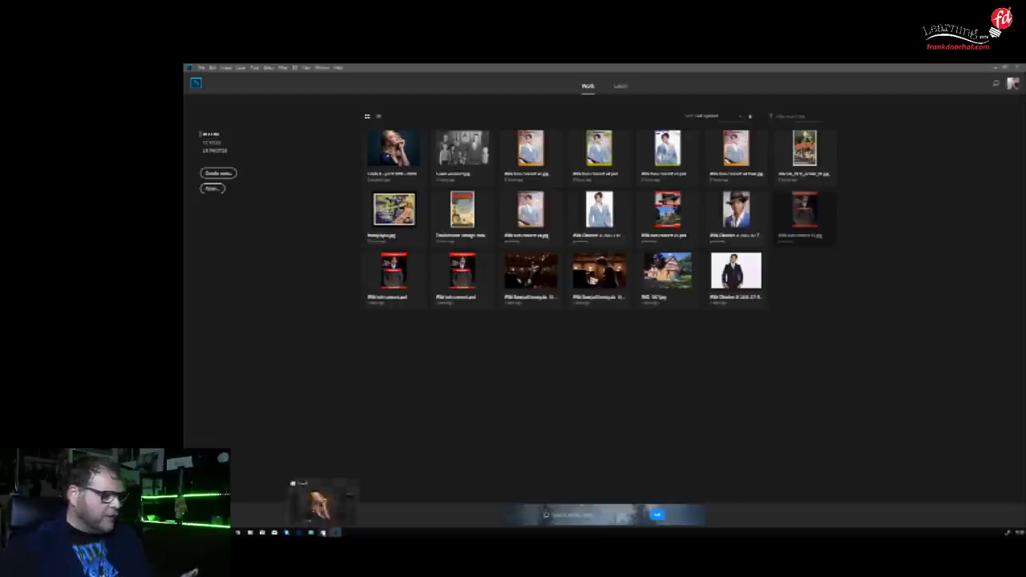
pyautogui.click(333, 501)
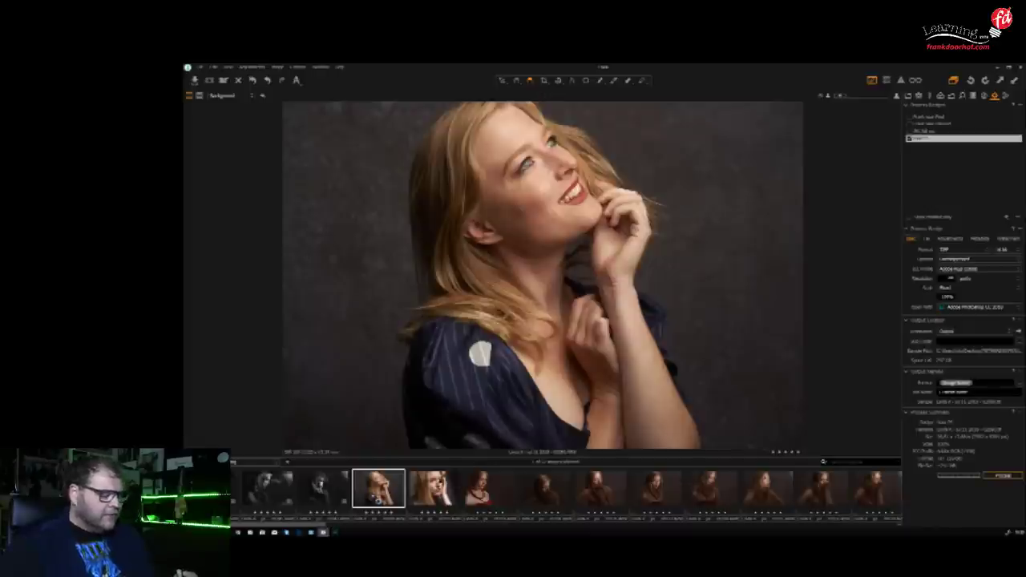
pyautogui.click(439, 483)
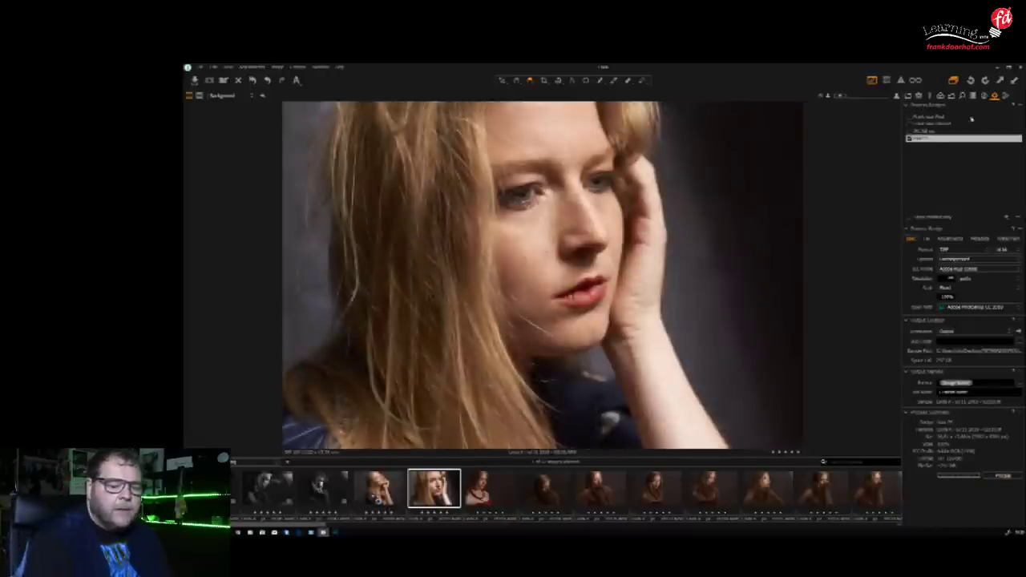
pyautogui.click(1003, 474)
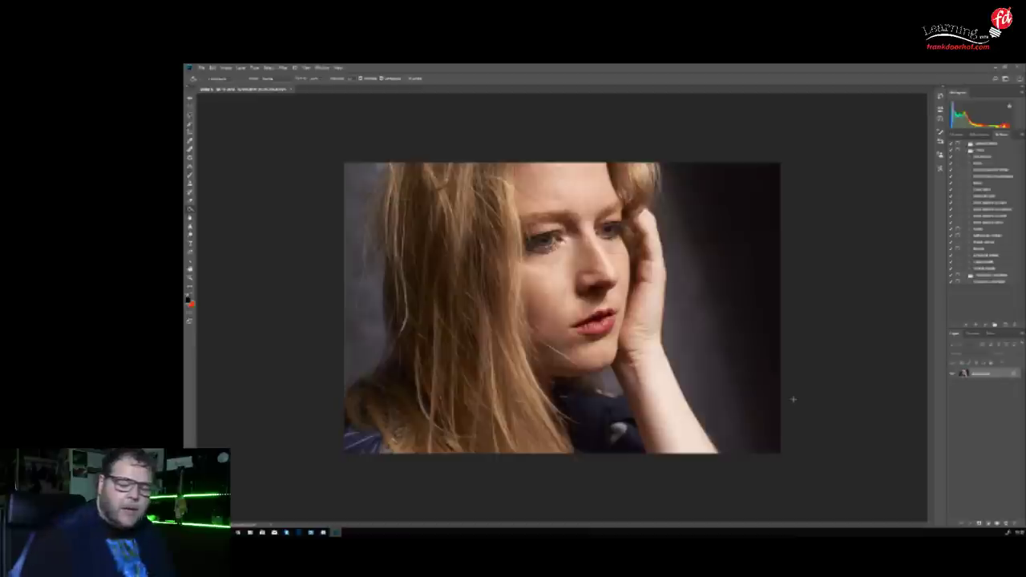
# Play the recorded skin-softening action on the portrait to create a black-masked retouching layer above the background
pyautogui.click(969, 269)
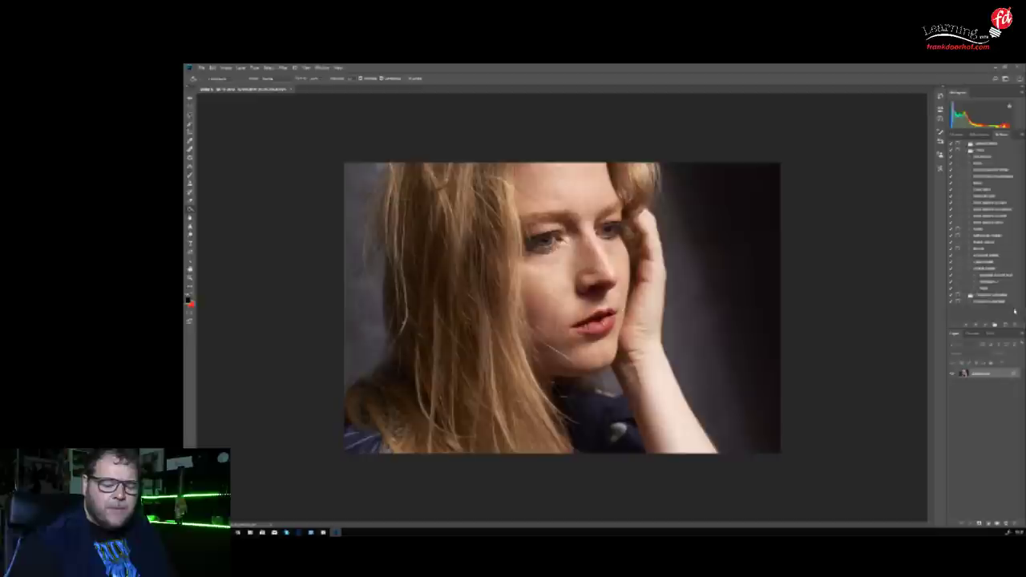
pyautogui.click(971, 271)
pyautogui.click(985, 270)
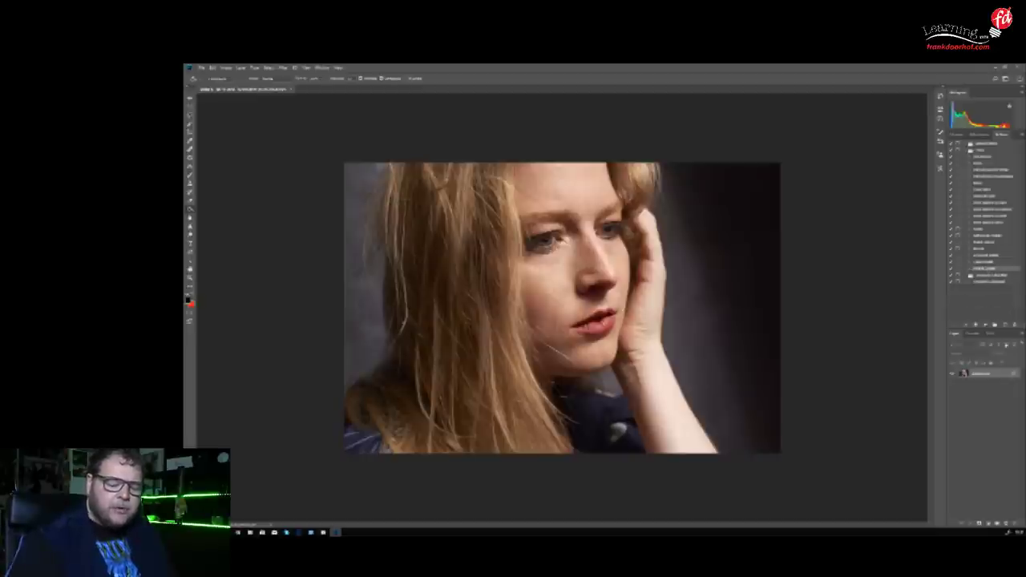
pyautogui.click(985, 325)
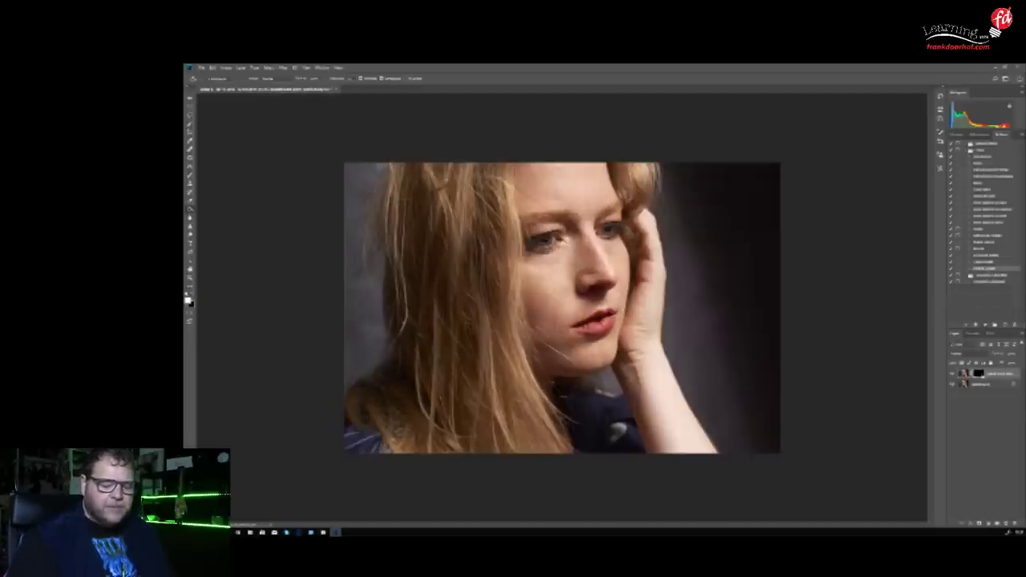
# Paint white on the retouching layer's mask over the face, hand and forearm, checking coverage with the red mask overlay
pyautogui.press('b')
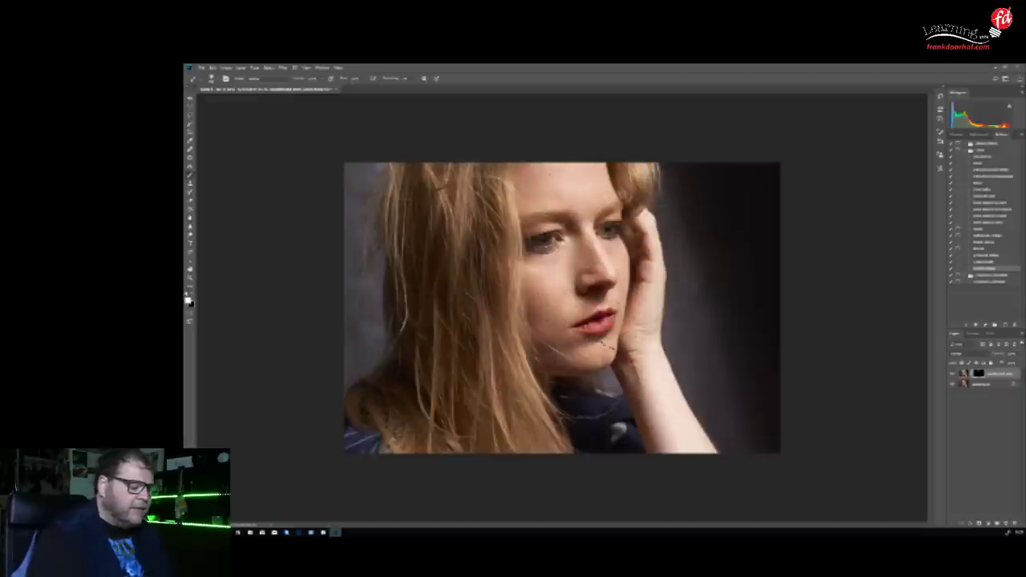
pyautogui.press('\\')
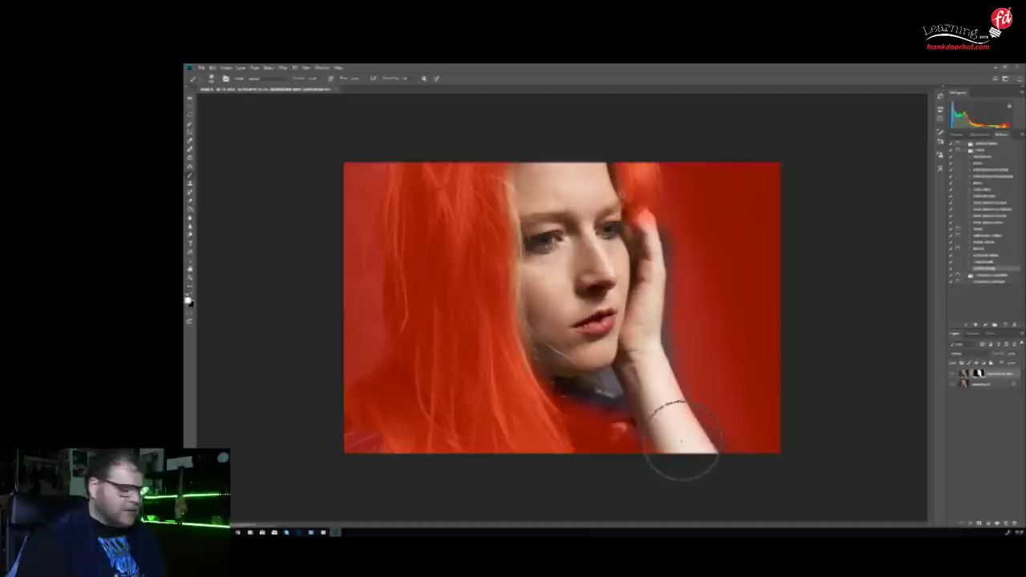
pyautogui.moveTo(695, 393)
pyautogui.mouseDown()
pyautogui.moveTo(678, 384)
pyautogui.moveTo(651, 225)
pyautogui.mouseUp()
pyautogui.press('\\')
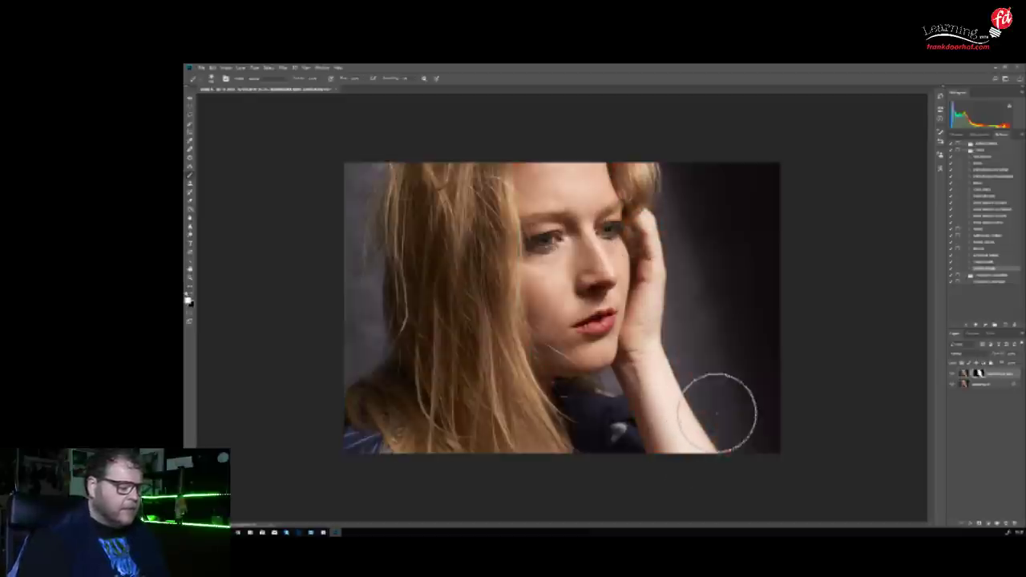
# Paint black on the mask over the lips, nostrils, eyes and eyebrows with a much smaller brush, and flatten the image
pyautogui.click(305, 68)
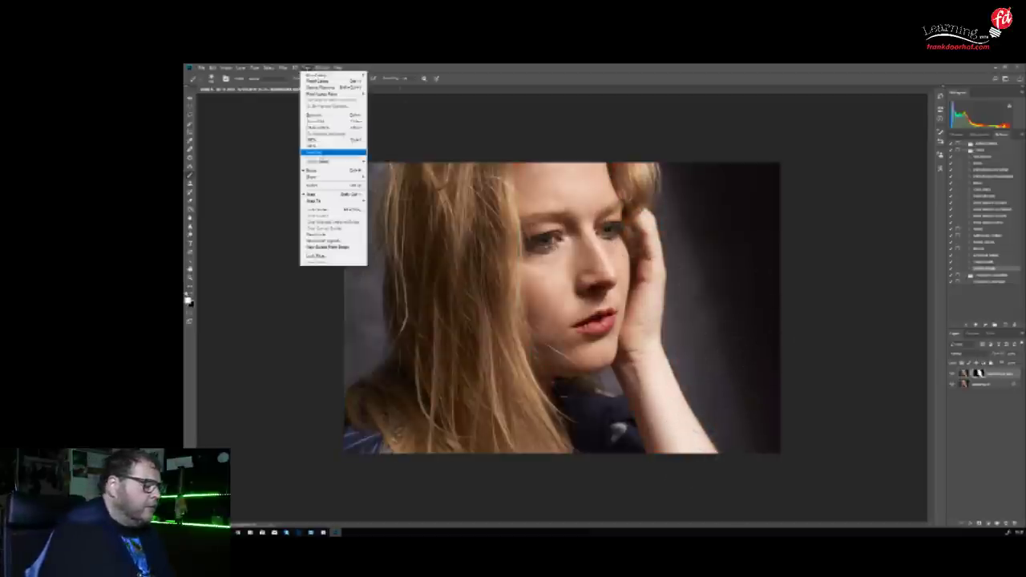
pyautogui.click(320, 141)
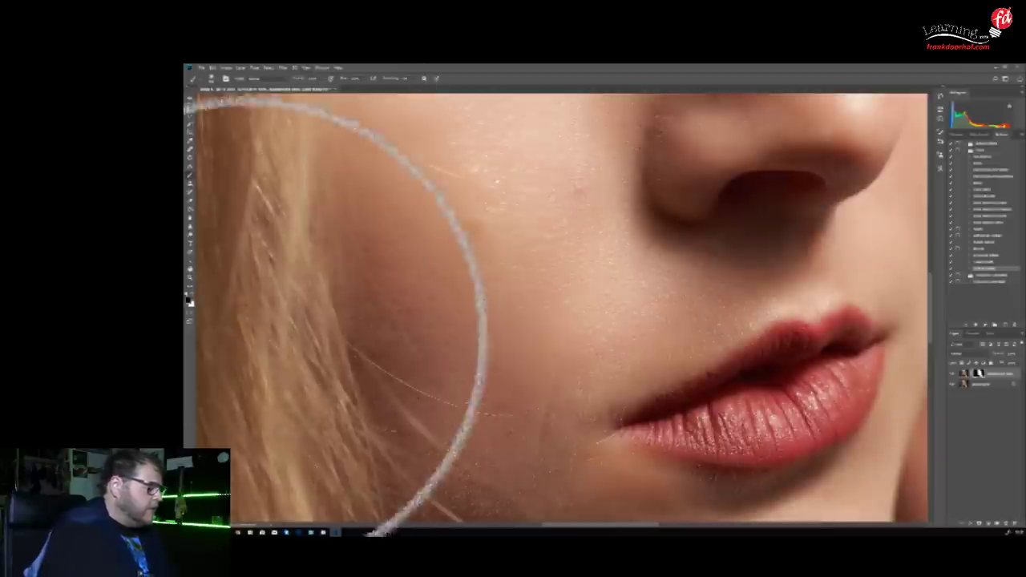
pyautogui.press('[')
pyautogui.press('[')
pyautogui.press('[')
pyautogui.press('[')
pyautogui.press('[')
pyautogui.press('[')
pyautogui.press('[')
pyautogui.press('[')
pyautogui.press('[')
pyautogui.press('[')
pyautogui.press('[')
pyautogui.press('[')
pyautogui.press('[')
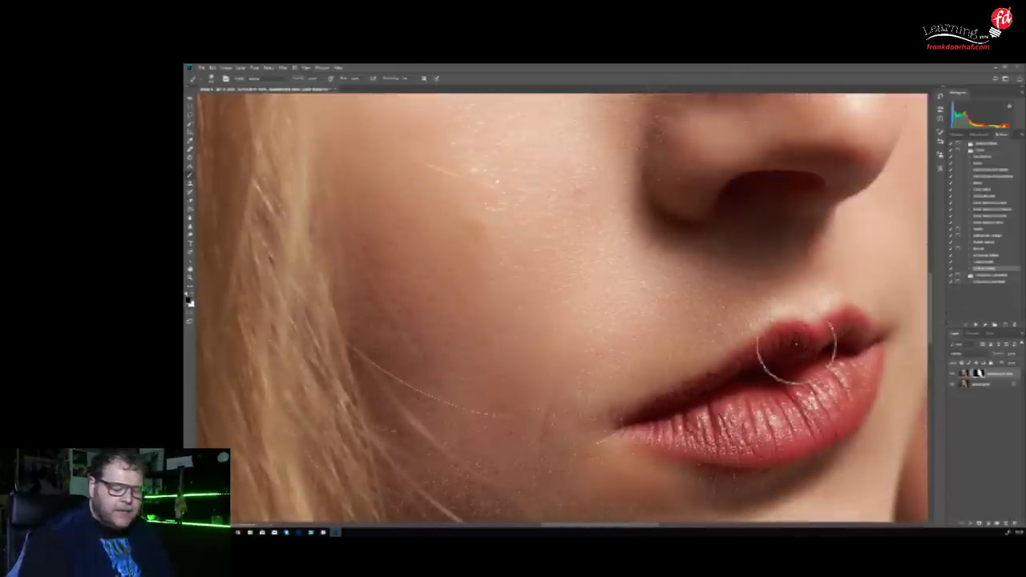
pyautogui.moveTo(776, 294); pyautogui.dragTo(719, 491)
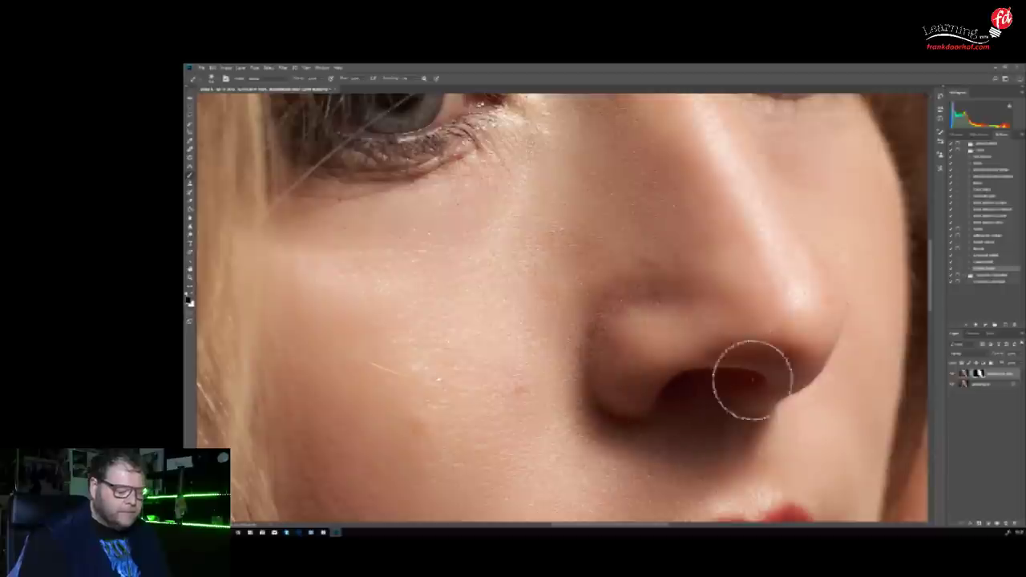
pyautogui.moveTo(593, 328); pyautogui.dragTo(766, 510)
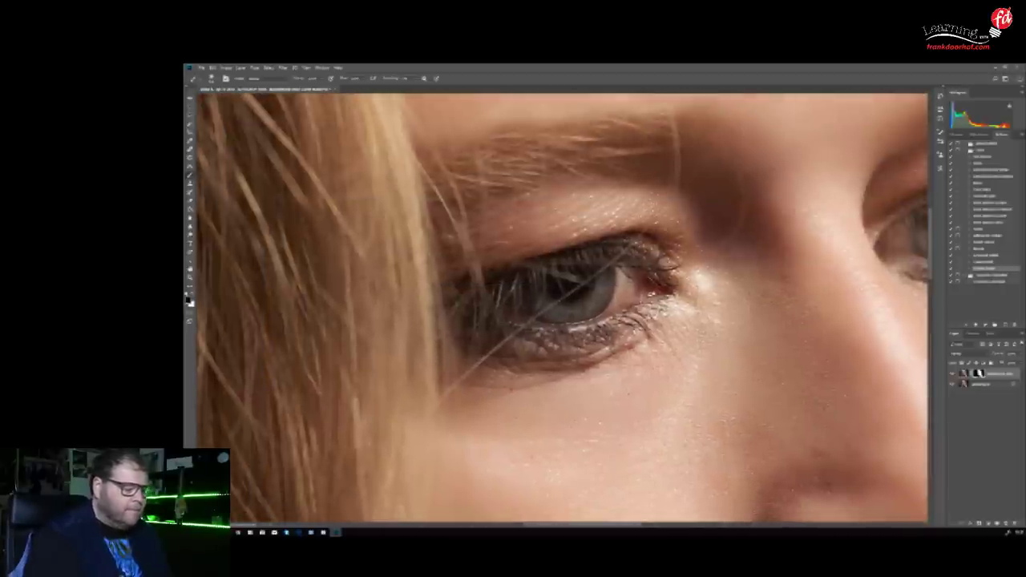
pyautogui.moveTo(776, 283); pyautogui.dragTo(422, 366)
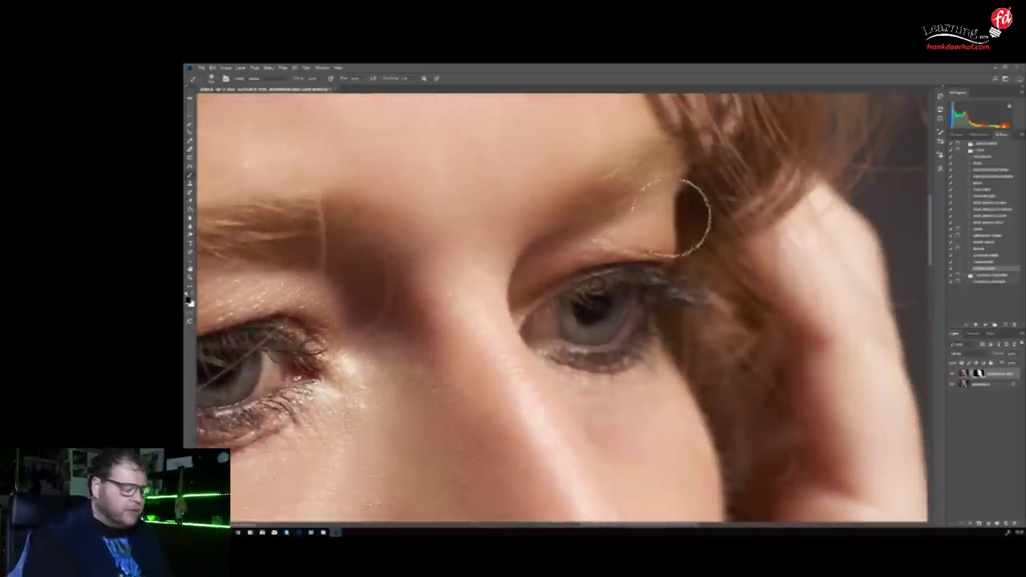
pyautogui.moveTo(577, 366); pyautogui.dragTo(731, 180)
pyautogui.click(240, 67)
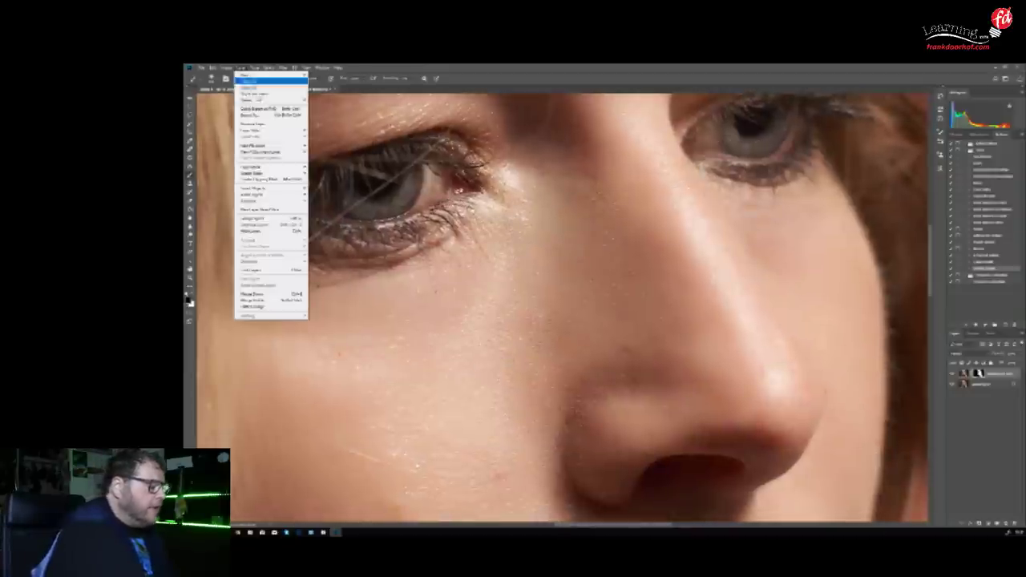
pyautogui.click(264, 303)
# Use the Healing Brush to remove small blemishes and bright specks from the nose, under-eye area, cheek and skin around the mouth
pyautogui.click(191, 150)
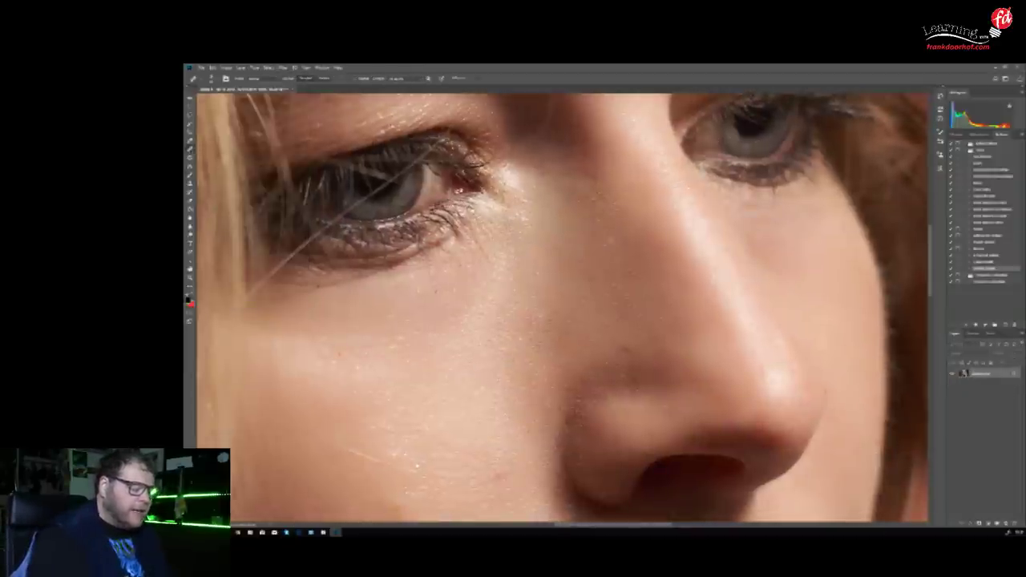
pyautogui.moveTo(523, 337); pyautogui.dragTo(515, 336)
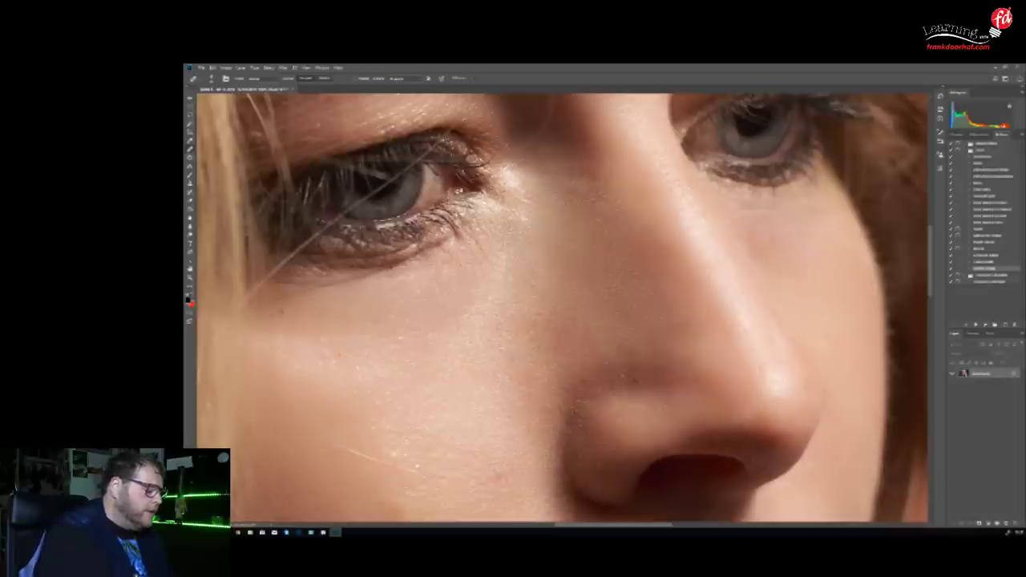
pyautogui.click(340, 358)
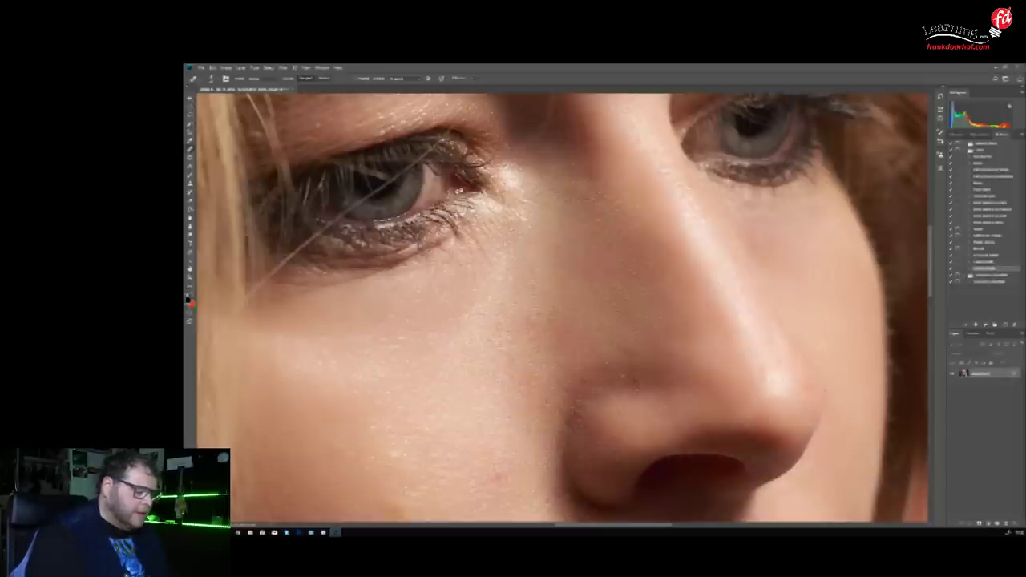
pyautogui.scroll(-4, 552, 222)
pyautogui.scroll(-1, 552, 222)
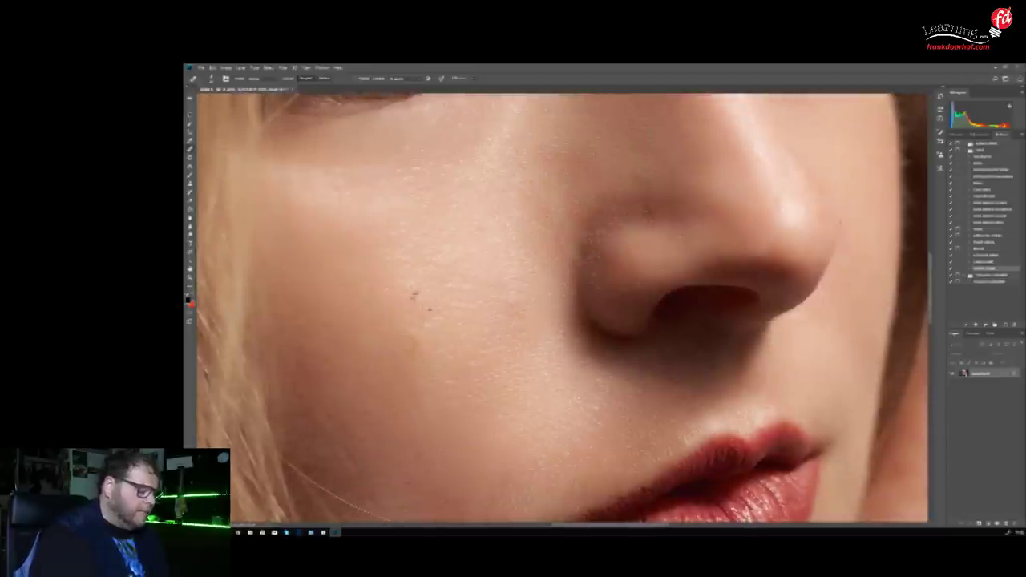
pyautogui.scroll(-3, 561, 332)
pyautogui.scroll(-4, 562, 332)
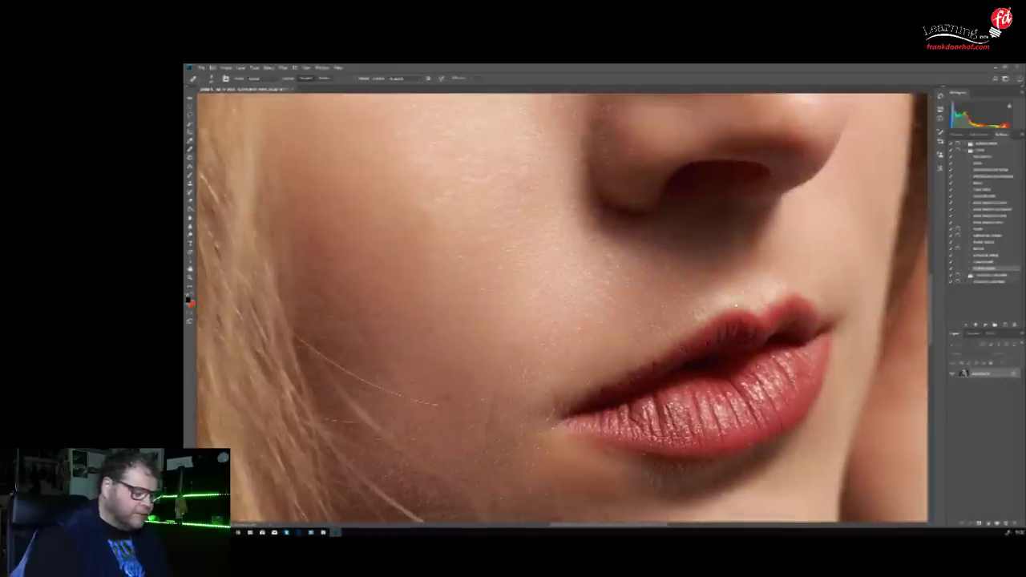
pyautogui.moveTo(679, 319); pyautogui.dragTo(712, 173)
pyautogui.moveTo(809, 393); pyautogui.dragTo(738, 315)
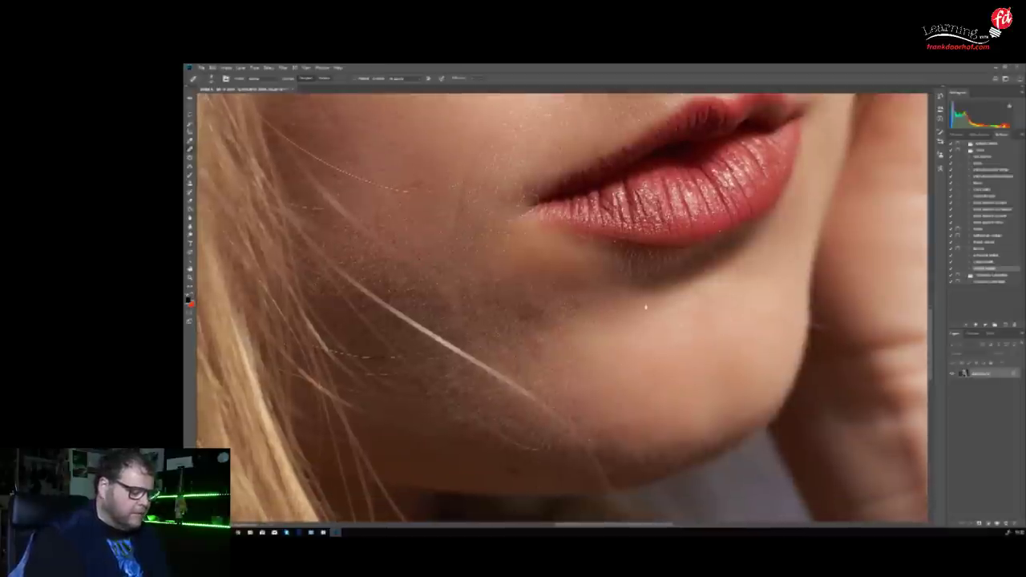
# Heal the small spots and bright marks on the forehead
pyautogui.scroll(10, 645, 307)
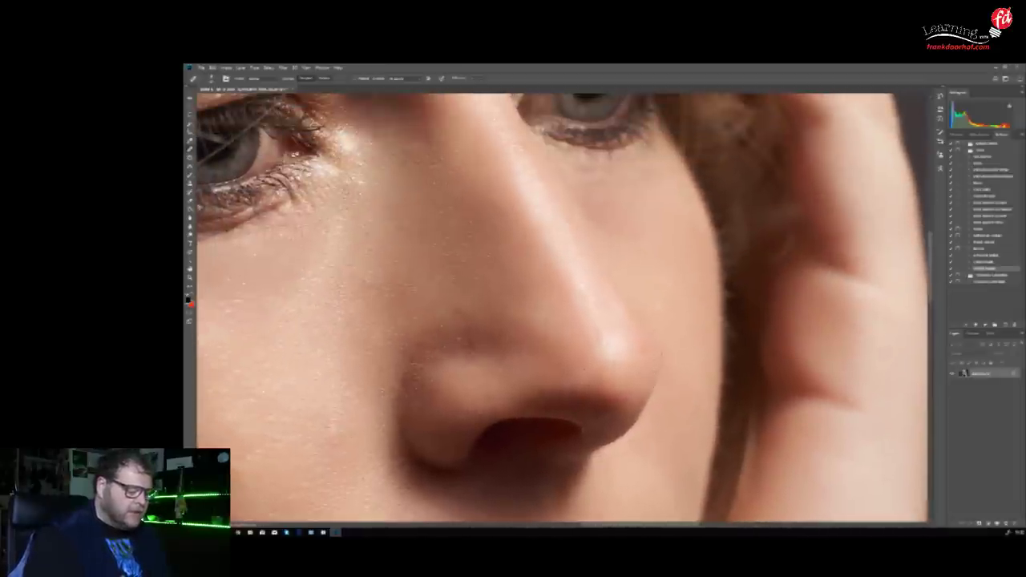
pyautogui.scroll(15, 657, 363)
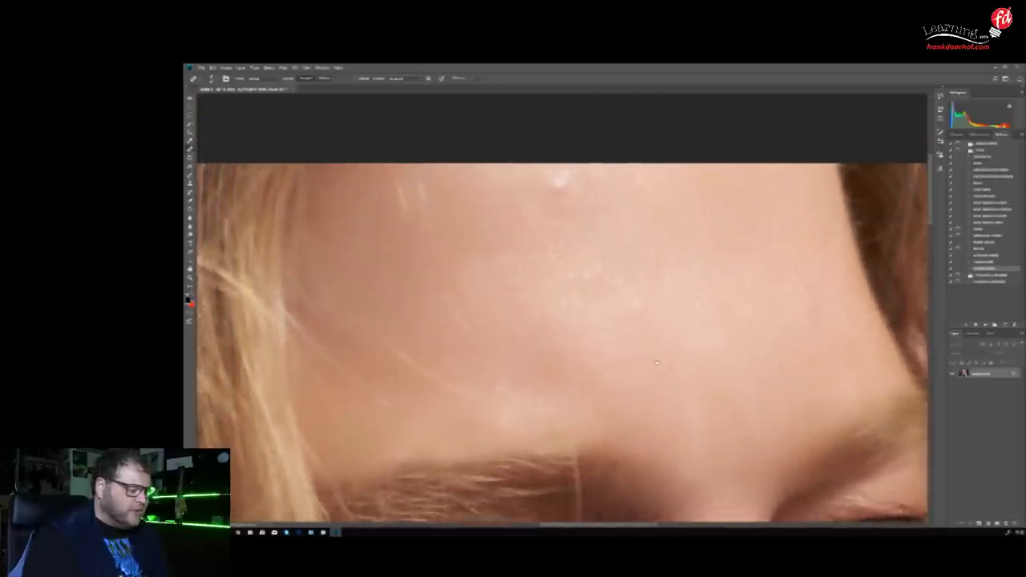
pyautogui.moveTo(656, 362); pyautogui.dragTo(654, 369)
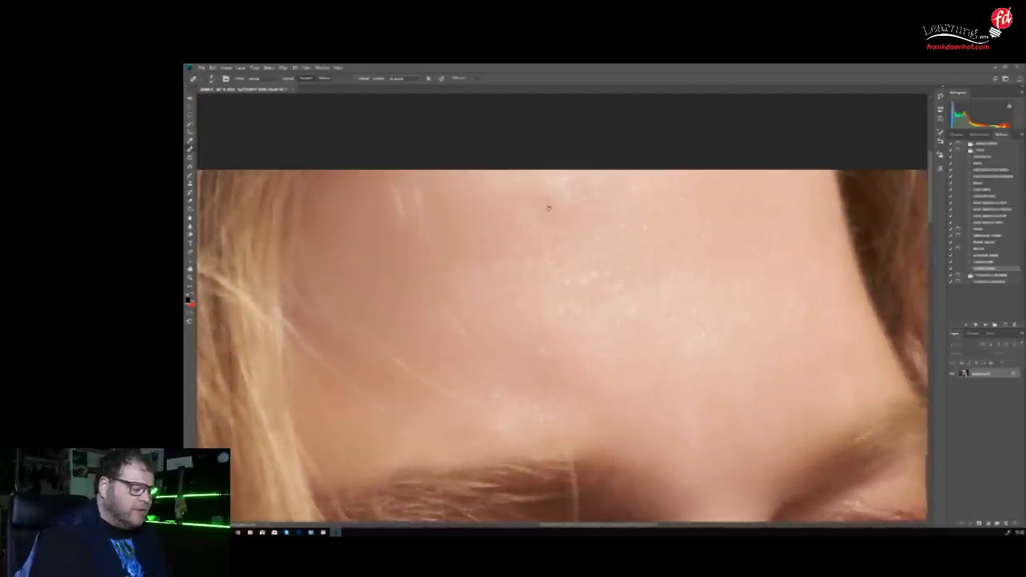
pyautogui.scroll(-3, 615, 304)
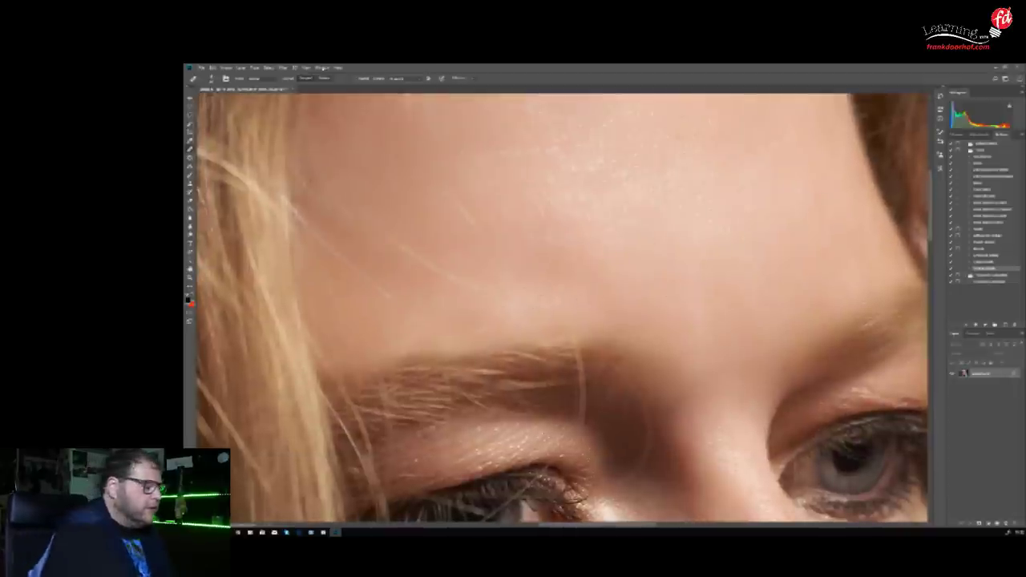
# Apply a Curves adjustment using the saved preset that gives the portrait and its background a cool blue color grade
pyautogui.click(305, 67)
pyautogui.click(321, 127)
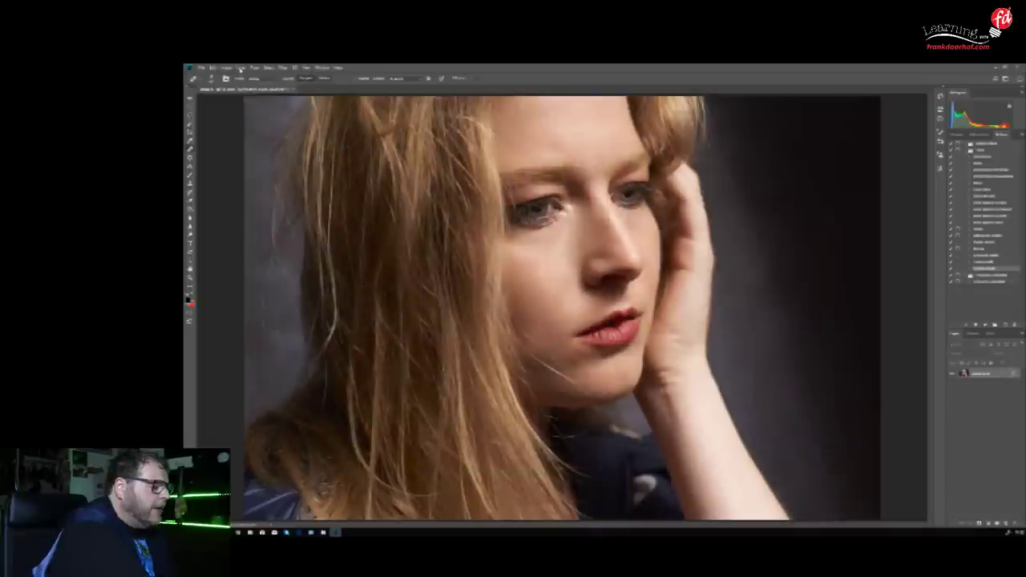
pyautogui.click(241, 68)
pyautogui.moveTo(226, 67)
pyautogui.moveTo(248, 83)
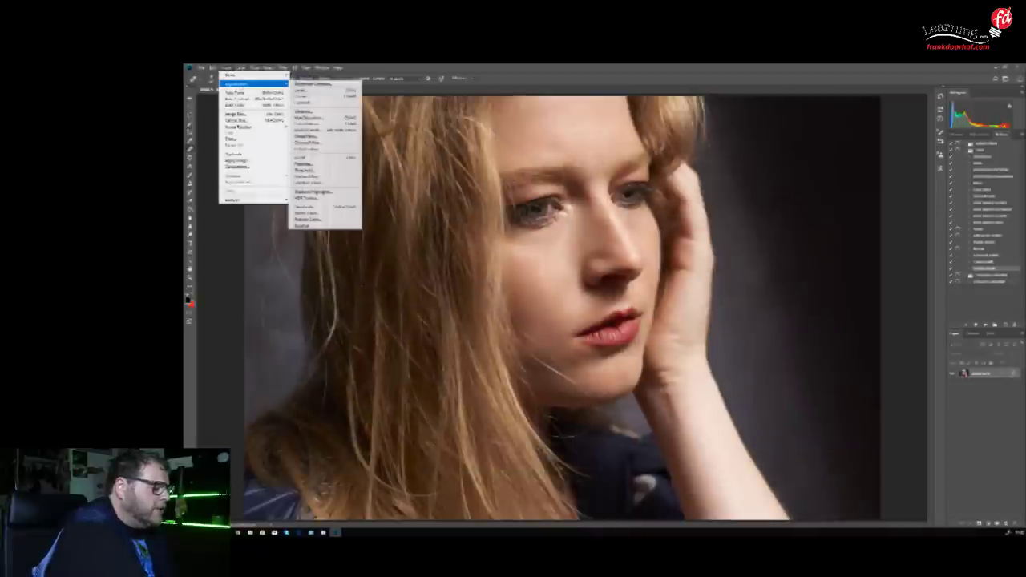
pyautogui.click(319, 97)
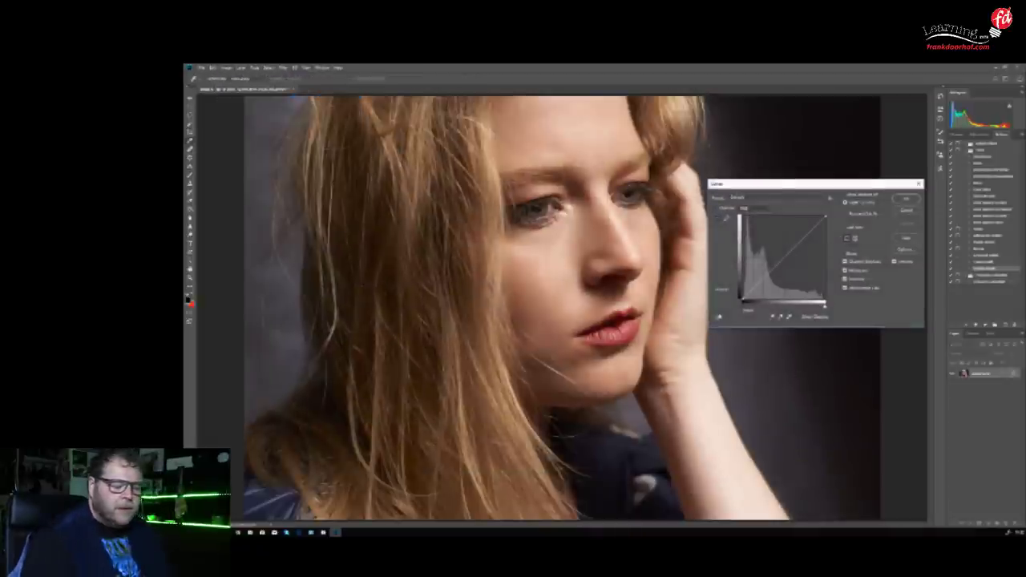
pyautogui.click(789, 200)
pyautogui.click(769, 284)
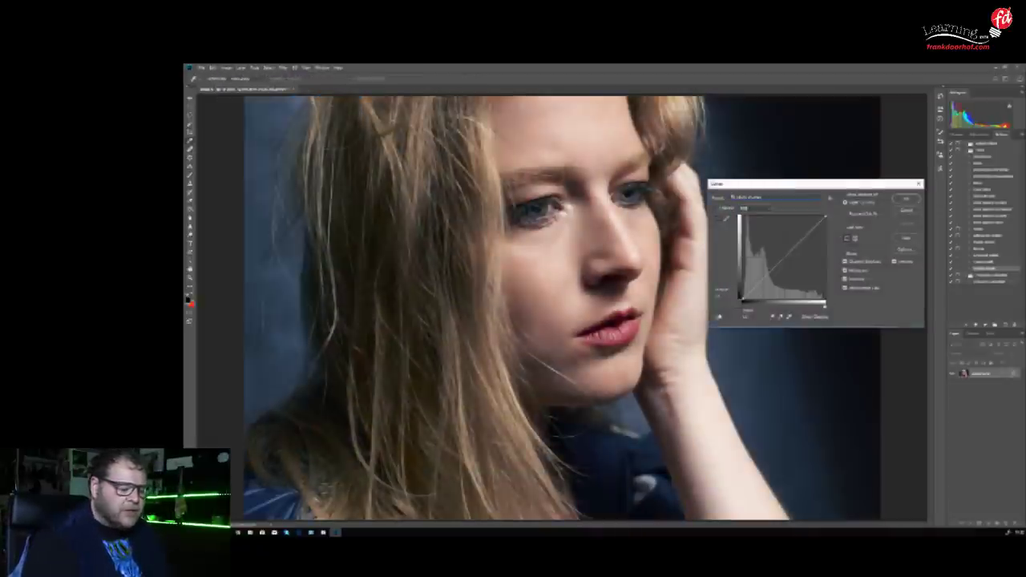
pyautogui.click(901, 200)
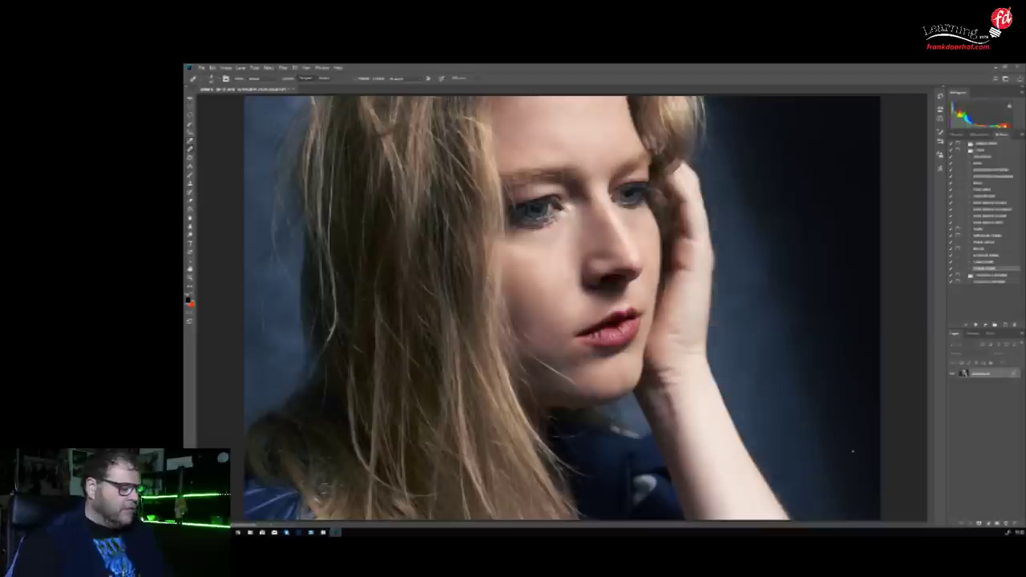
# Play the recorded action that adds a gray blended layer above the background for dodging and burning
pyautogui.click(992, 197)
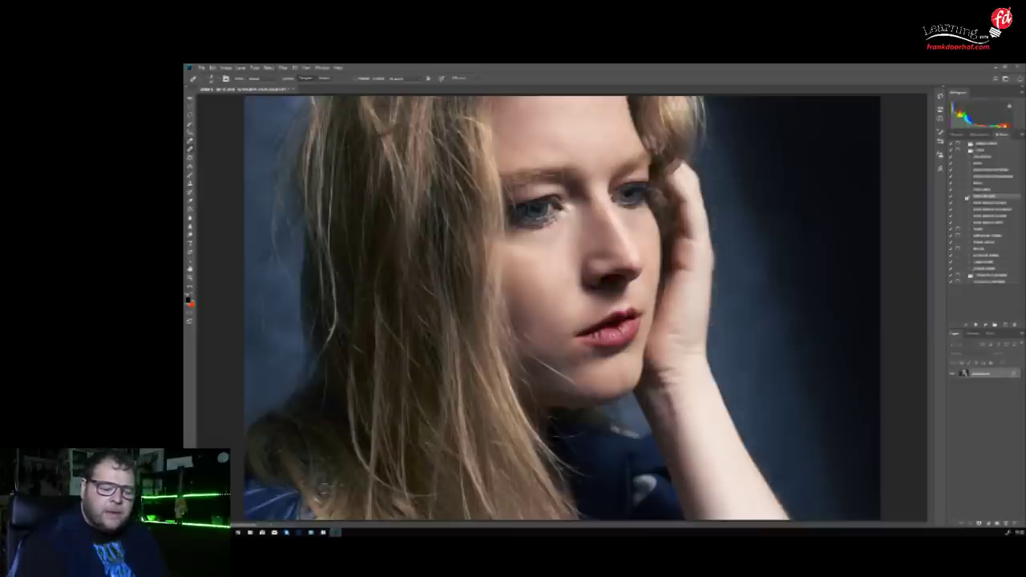
pyautogui.click(986, 325)
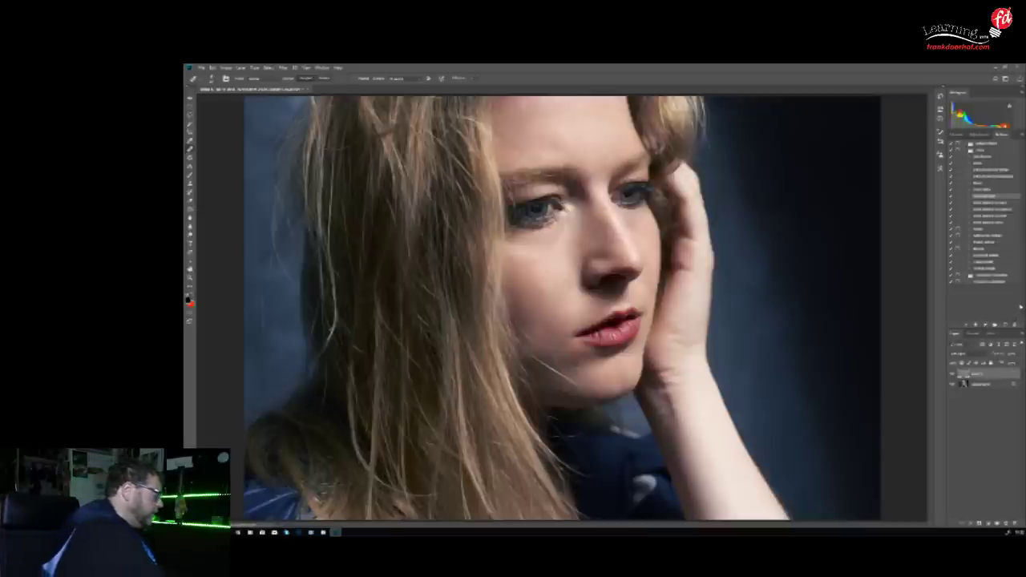
# Draw a large elliptical selection centered on the portrait, extending past the canvas's upper and lower edges, and feather it
pyautogui.hotkey('ctrl', '-')
pyautogui.hotkey('ctrl', '-')
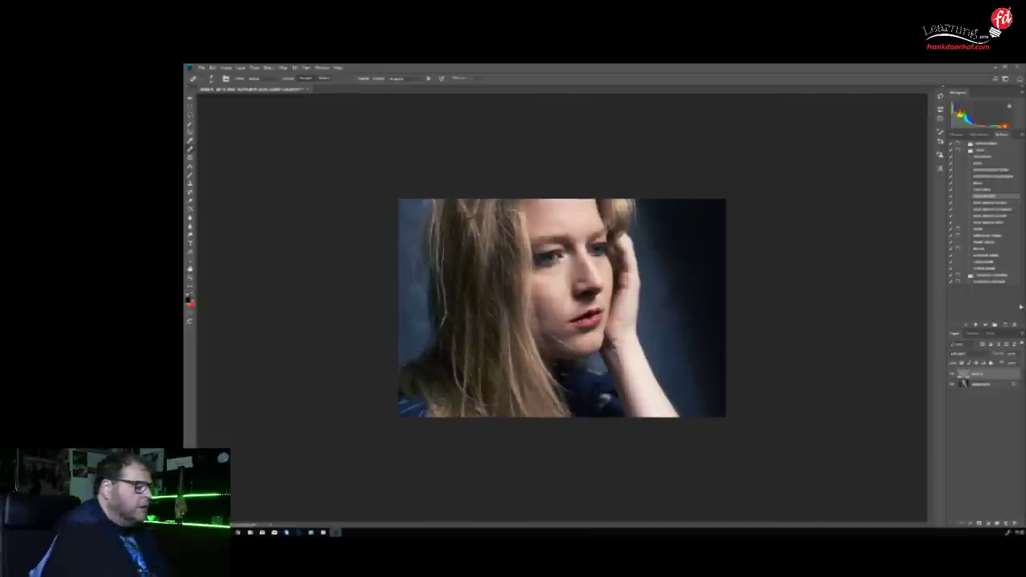
pyautogui.press('m')
pyautogui.moveTo(539, 315); pyautogui.dragTo(702, 460)
pyautogui.click(268, 67)
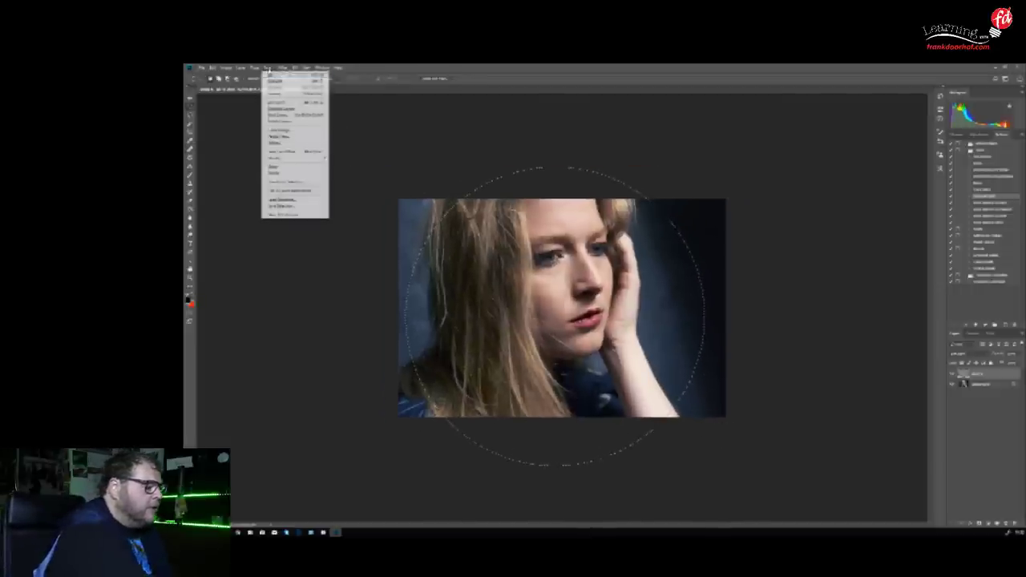
pyautogui.moveTo(287, 166)
pyautogui.click(346, 183)
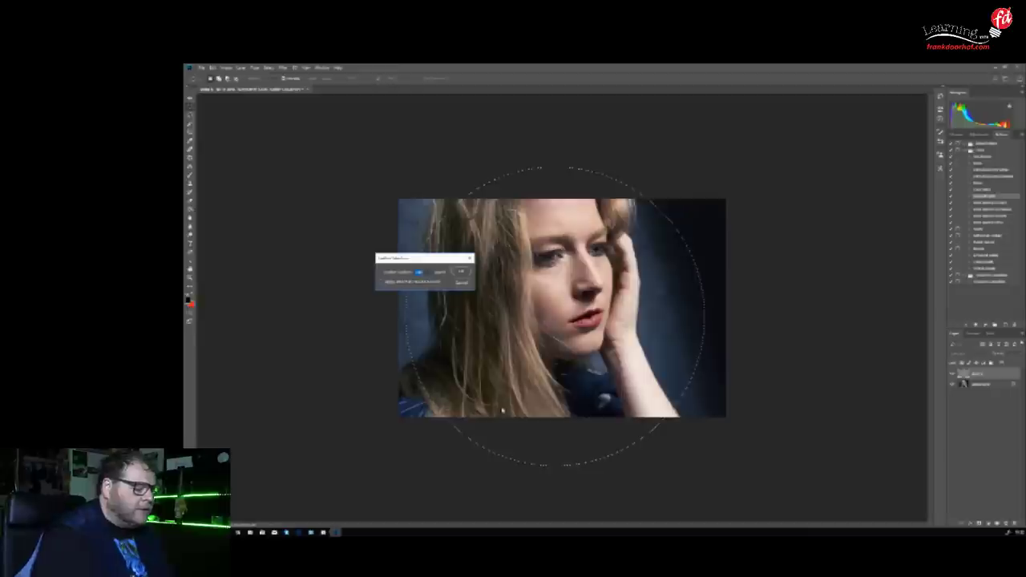
pyautogui.press('Return')
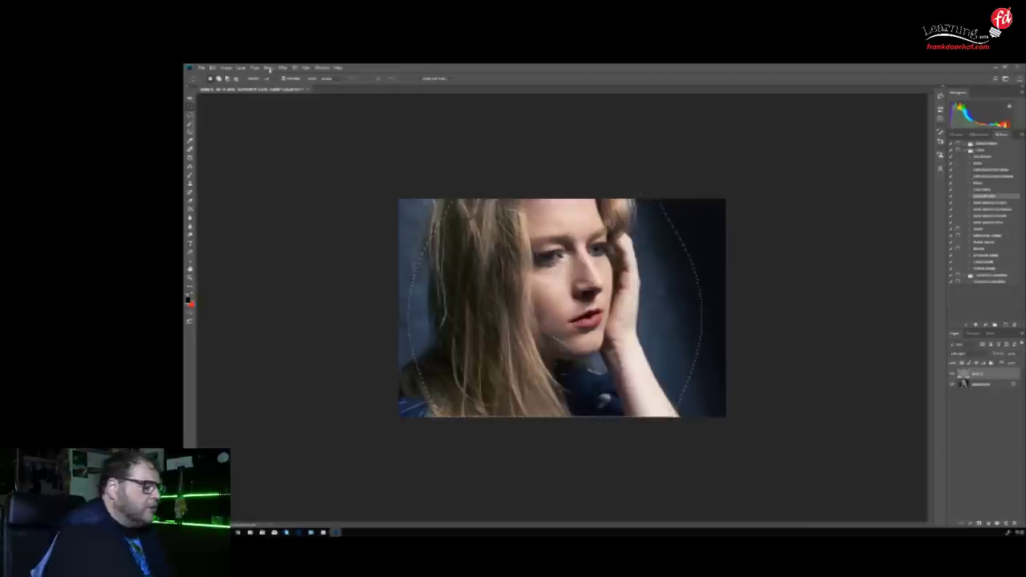
# Invert the elliptical selection and fill the area outside it with black on the gray blended layer using the Paint Bucket
pyautogui.click(268, 68)
pyautogui.click(271, 96)
pyautogui.press('b')
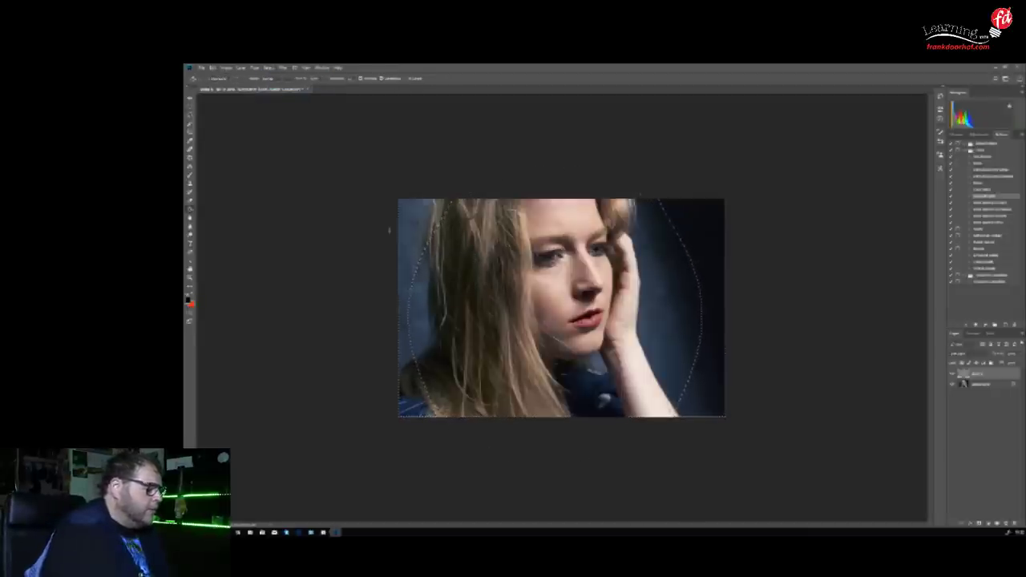
pyautogui.click(425, 382)
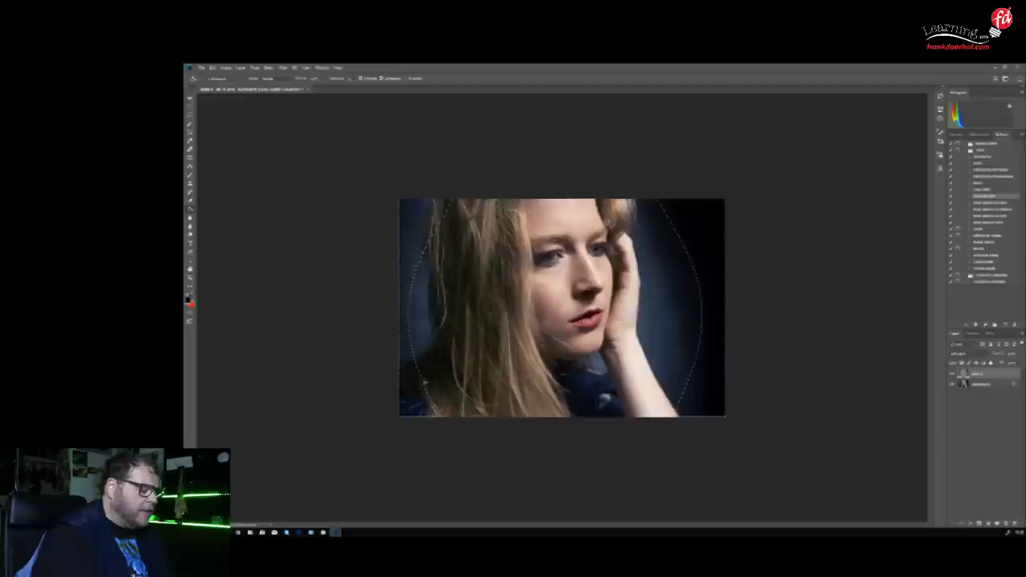
# Deselect the vignette area and lower the gray blended layer's opacity to soften the darkened edges
pyautogui.click(269, 68)
pyautogui.click(274, 85)
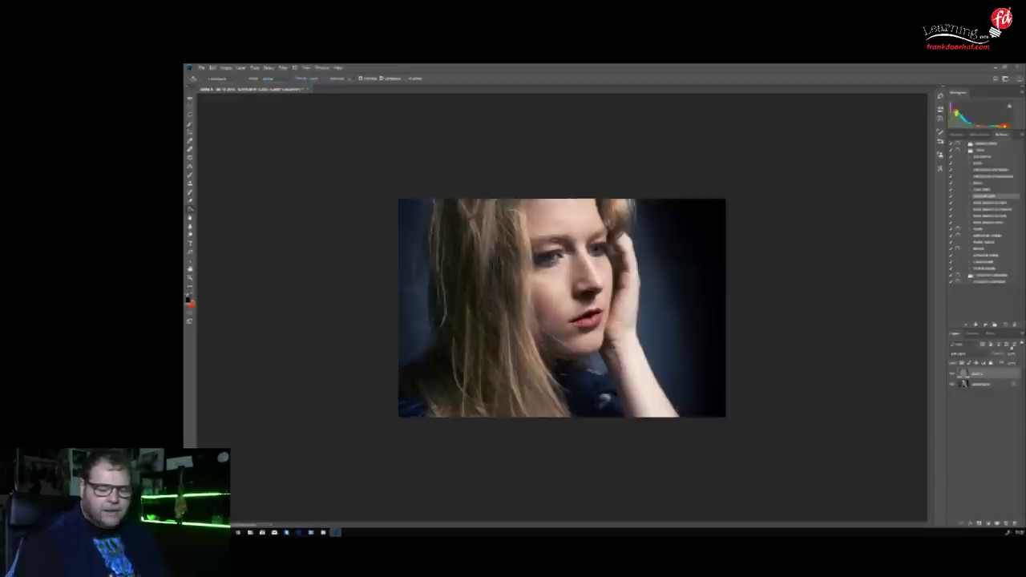
pyautogui.moveTo(1020, 359)
pyautogui.mouseDown()
pyautogui.moveTo(981, 377)
pyautogui.moveTo(1003, 363)
pyautogui.mouseUp()
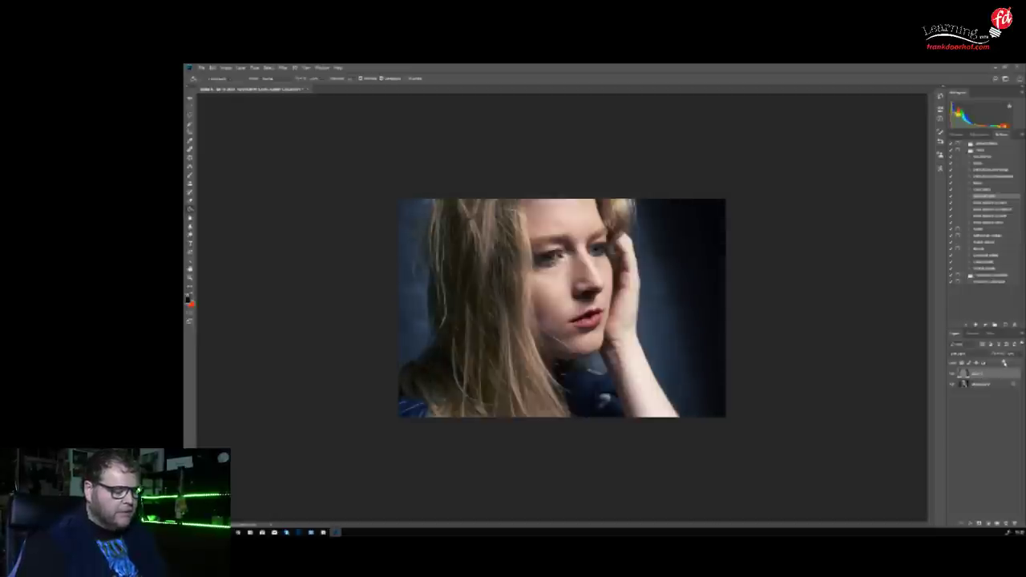
# Fit the portrait to the screen and flatten the image into a single layer
pyautogui.click(283, 68)
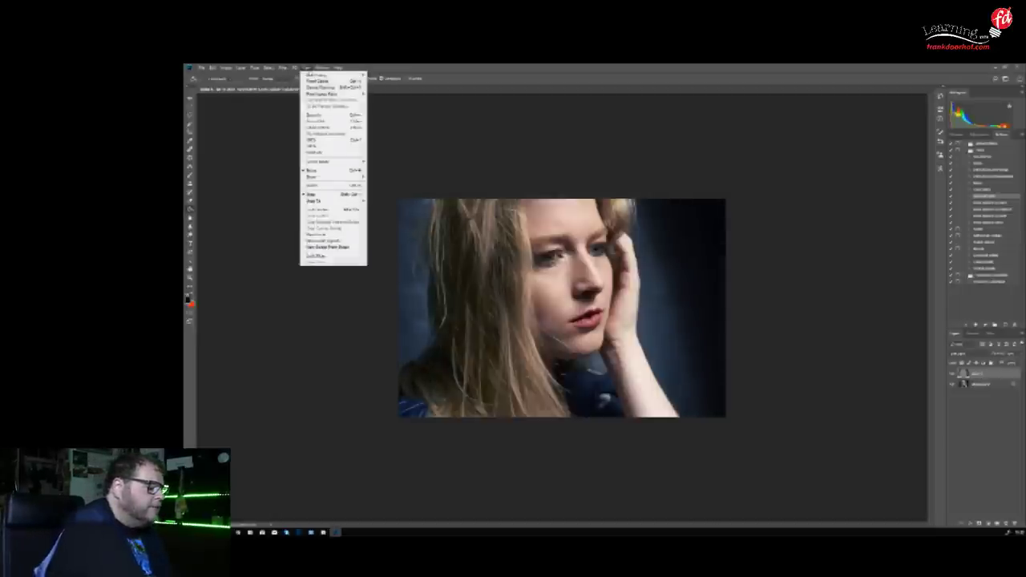
pyautogui.click(321, 128)
pyautogui.click(240, 68)
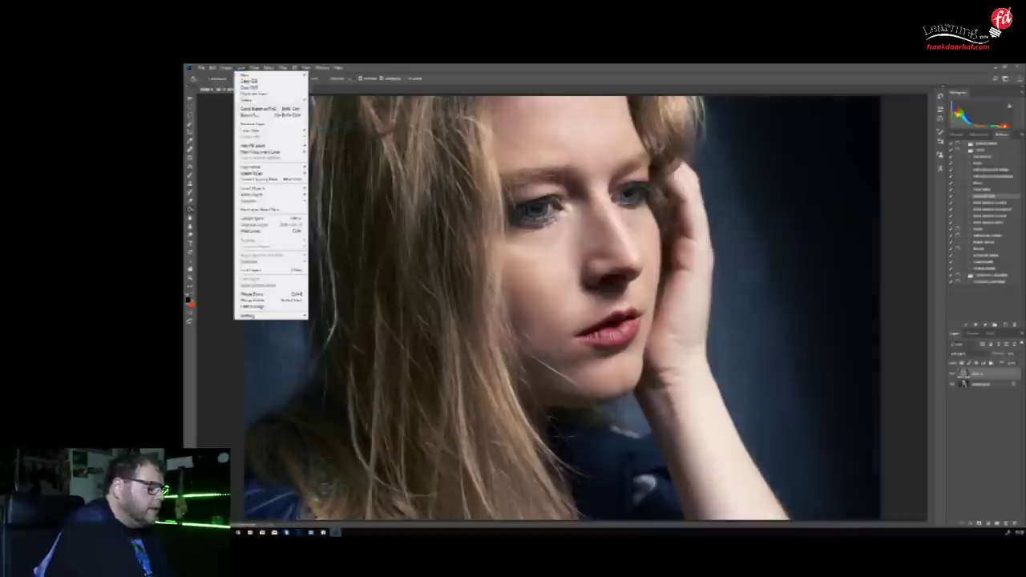
pyautogui.click(258, 308)
# Close the portrait while saving its changes, and switch back to Capture One
pyautogui.click(202, 68)
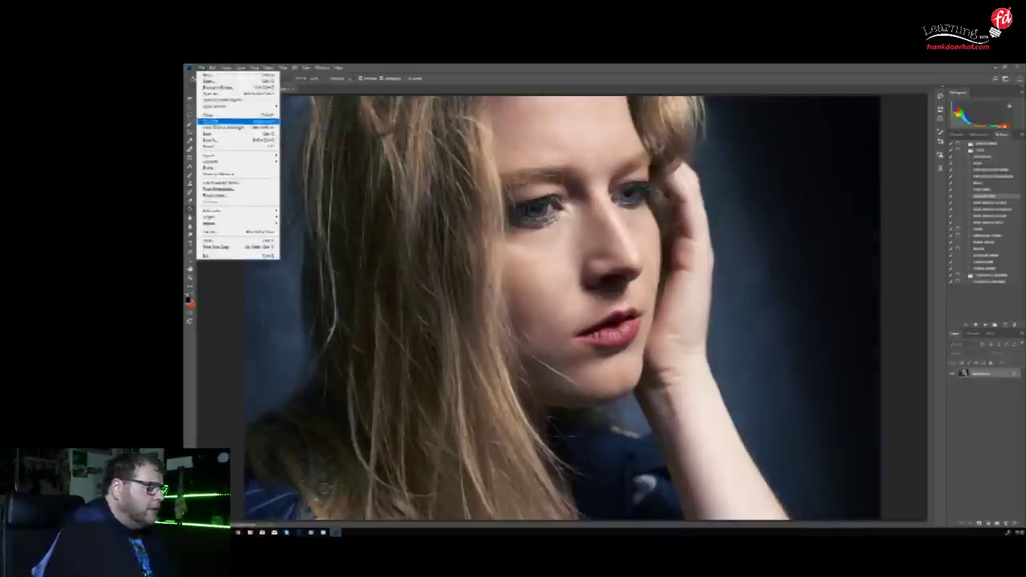
pyautogui.click(217, 115)
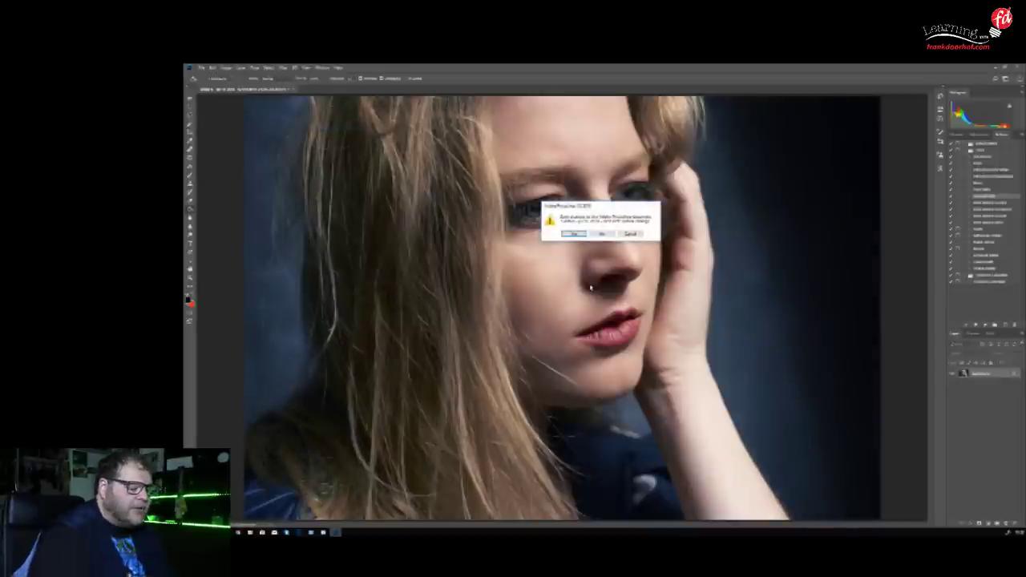
pyautogui.click(574, 235)
pyautogui.hotkey('ctrl', 'w')
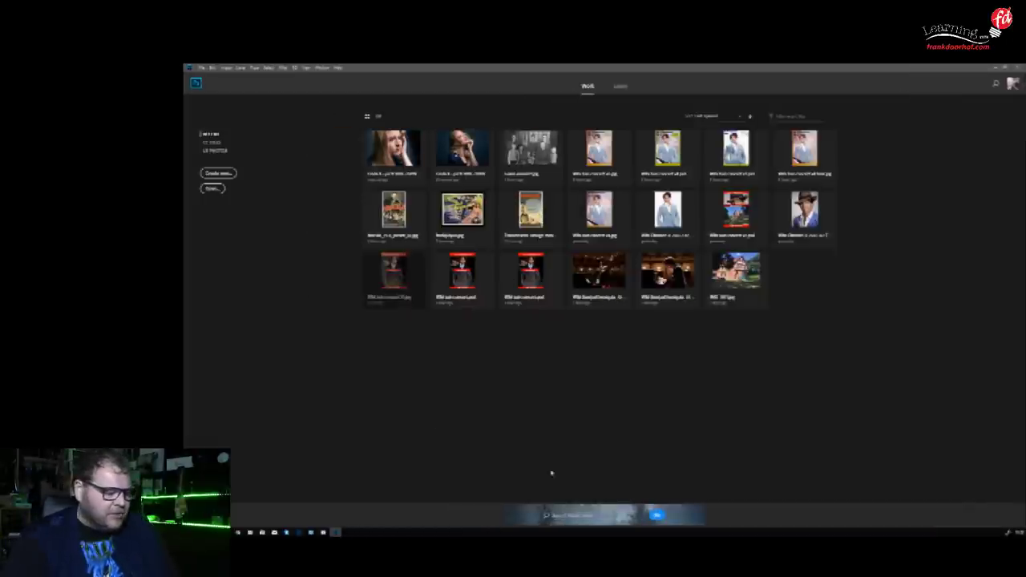
pyautogui.hotkey('alt', 'Tab')
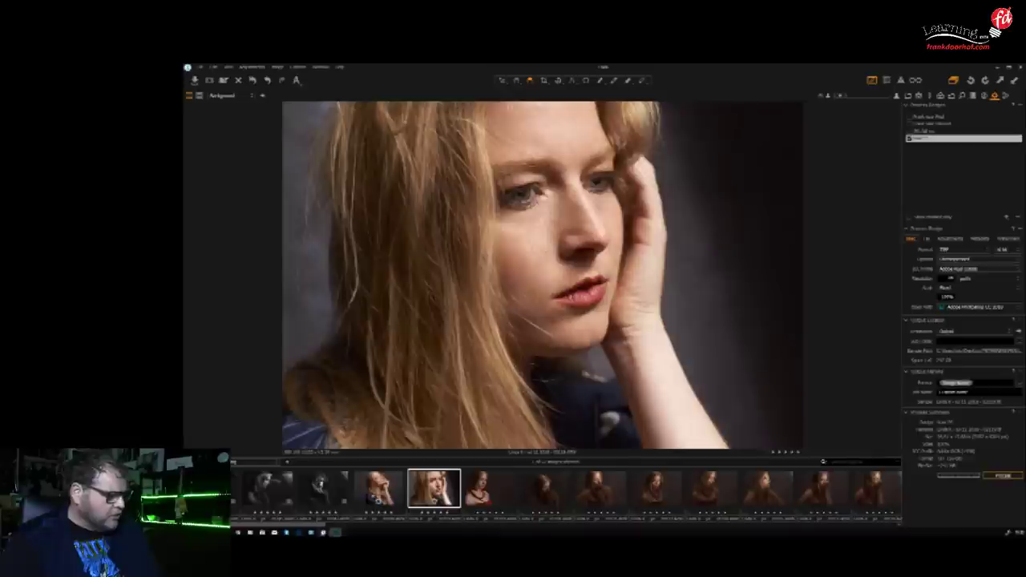
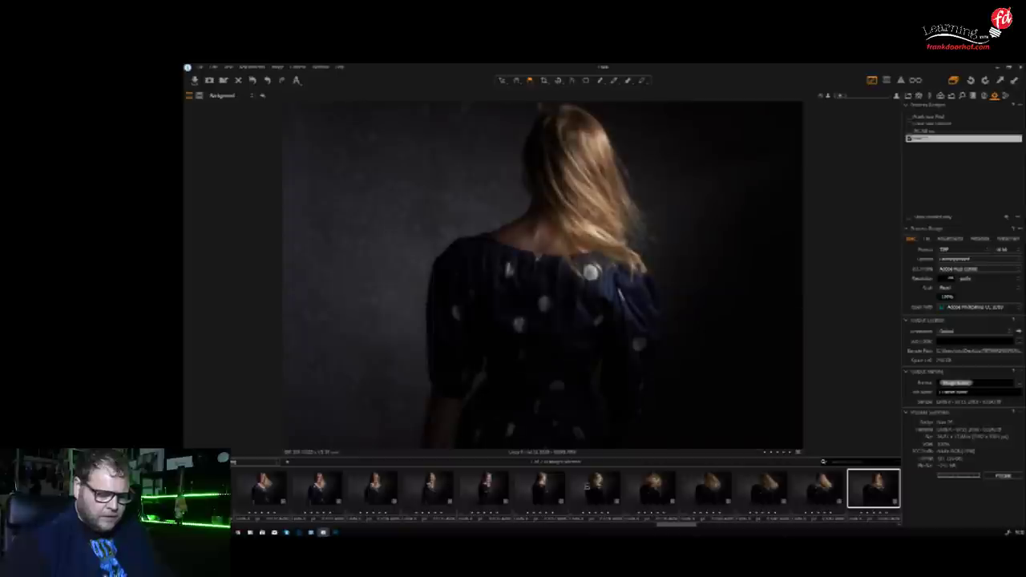
# Compare the back-view frames of the model swinging her hair in the polka-dot dress
pyautogui.press('Left')
pyautogui.press('Left')
pyautogui.press('Left')
pyautogui.press('Left')
pyautogui.press('Right')
pyautogui.press('Right')
pyautogui.press('Right')
pyautogui.press('Right')
pyautogui.press('Right')
pyautogui.press('Right')
pyautogui.press('Right')
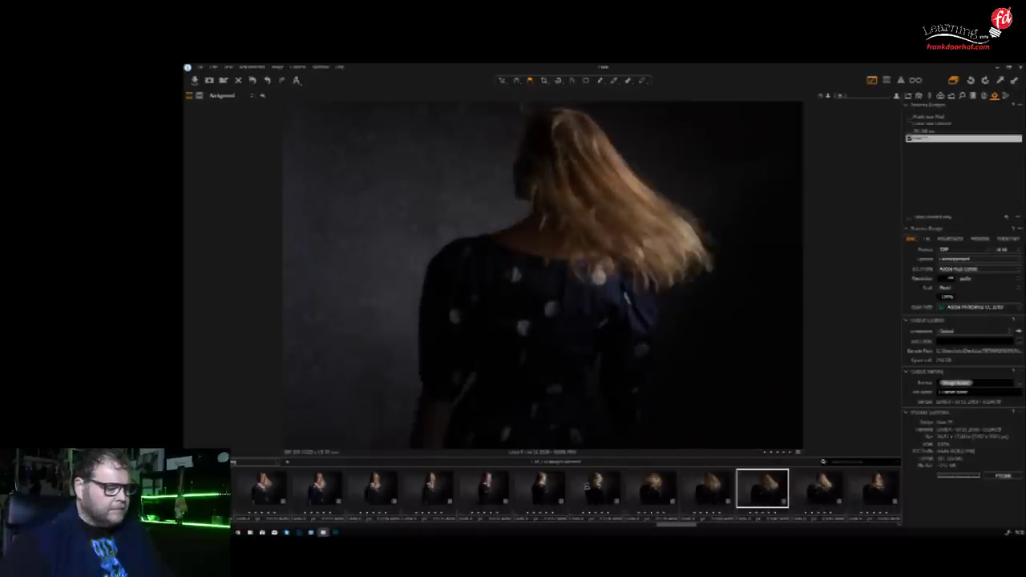
pyautogui.press('Left')
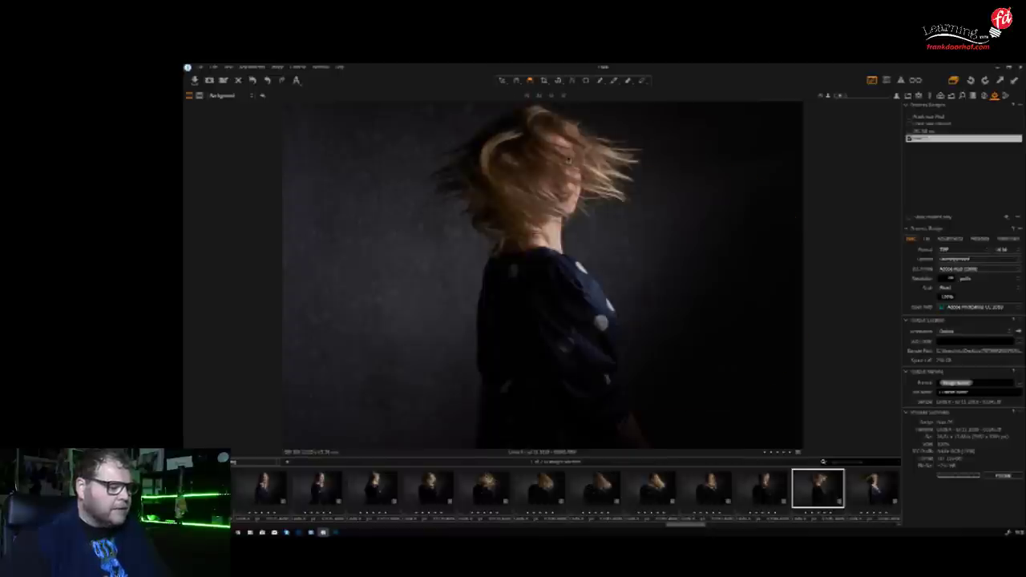
# Check the hair-swing frame for focus and review the following turning and front-facing poses
pyautogui.click(567, 159)
pyautogui.press('Right')
pyautogui.press('Right')
pyautogui.press('Right')
pyautogui.press('Right')
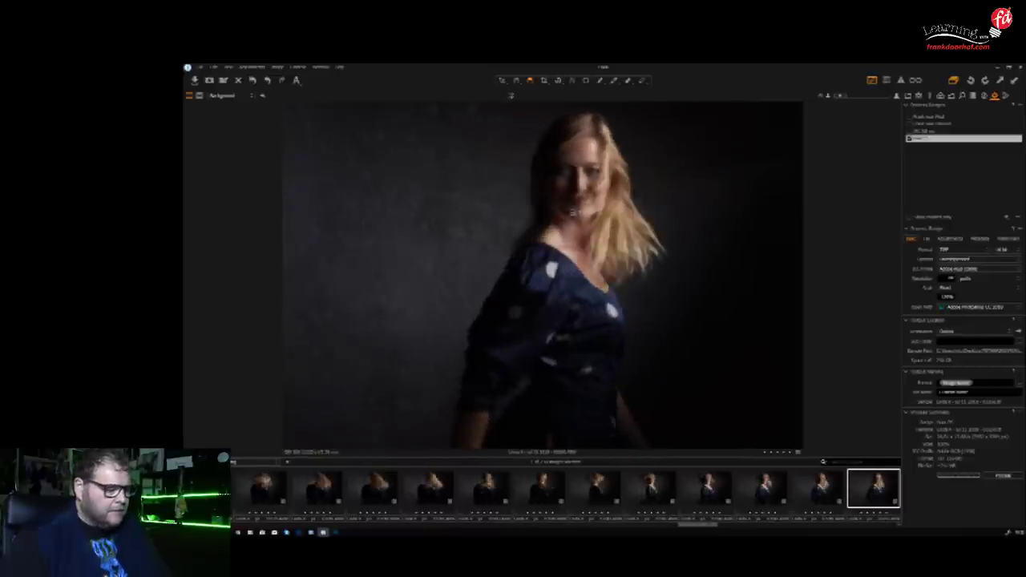
pyautogui.press('Right')
pyautogui.press('Right')
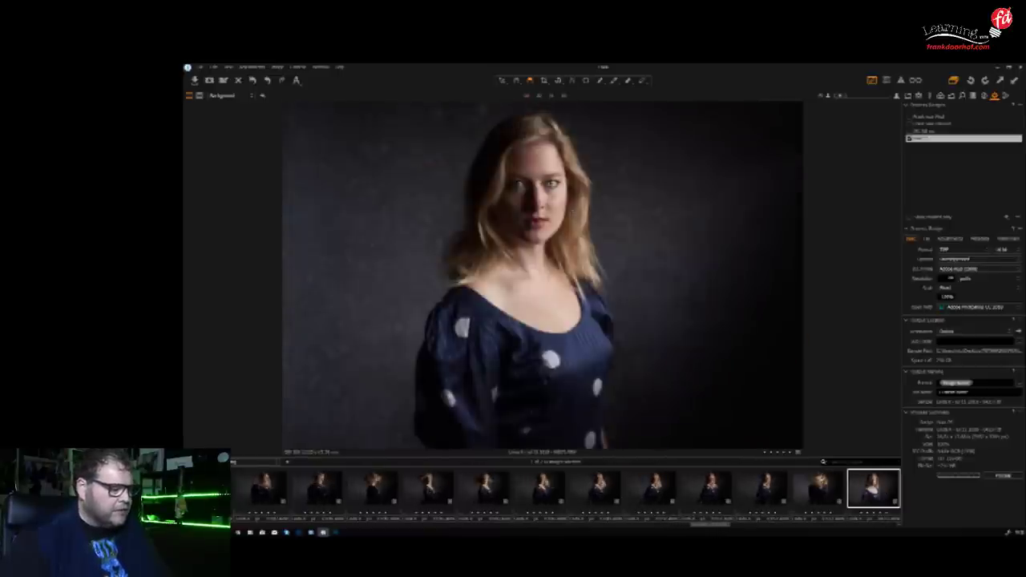
pyautogui.press('Right')
pyautogui.press('Right')
pyautogui.press('Right')
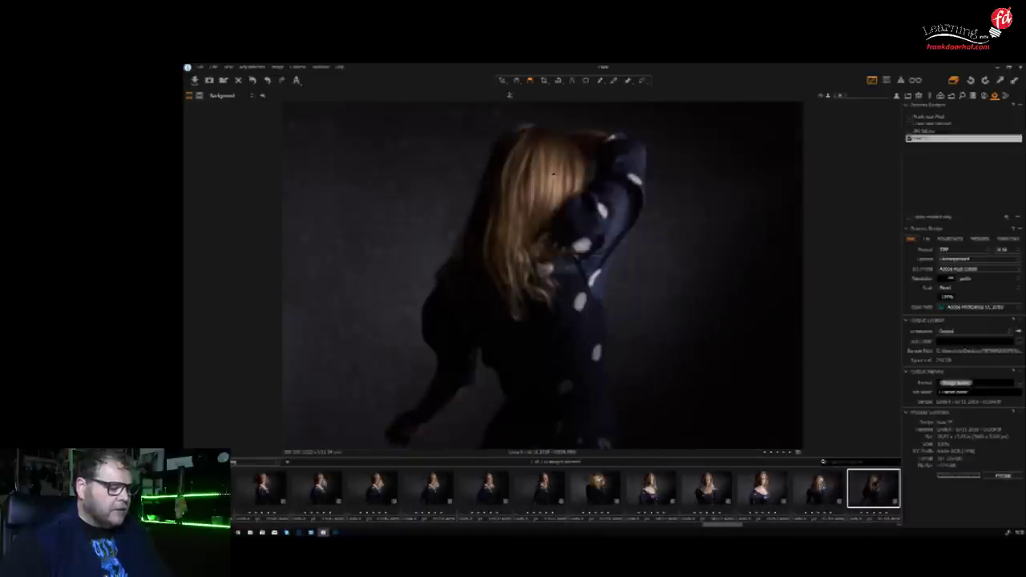
pyautogui.press('Right')
pyautogui.press('Right')
# Magnify the face to check sharpness in the raised-arm shots and review the dancing poses that follow
pyautogui.click(553, 173)
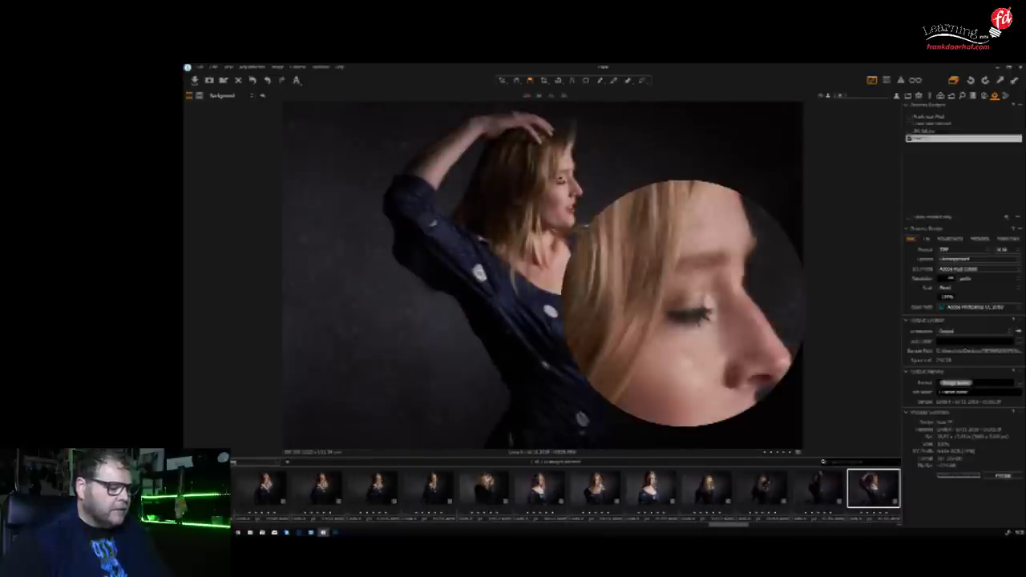
pyautogui.press('Right')
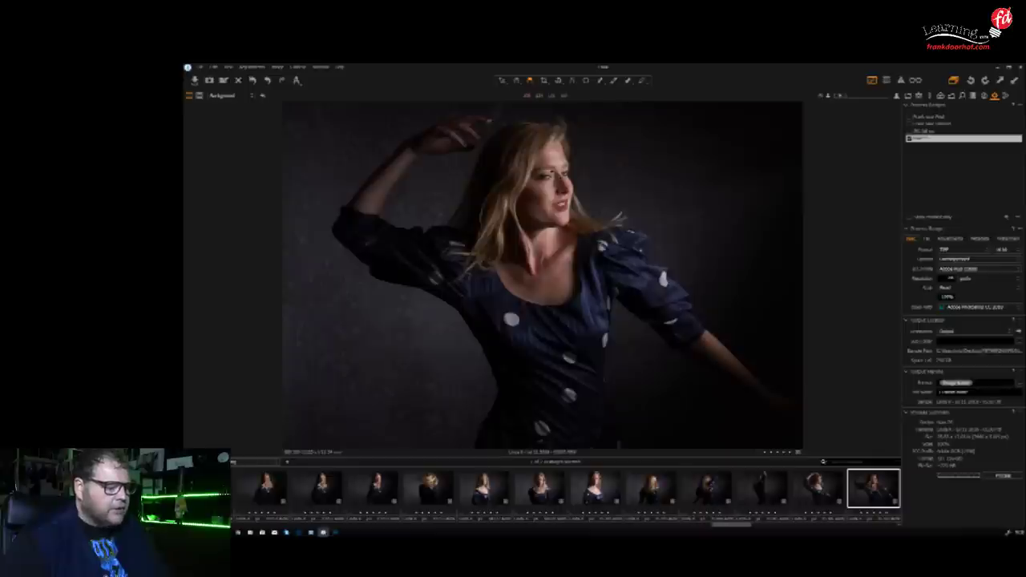
pyautogui.press('Right')
pyautogui.click(549, 174)
pyautogui.press('Right')
pyautogui.press('Right')
pyautogui.press('Right')
pyautogui.press('Right')
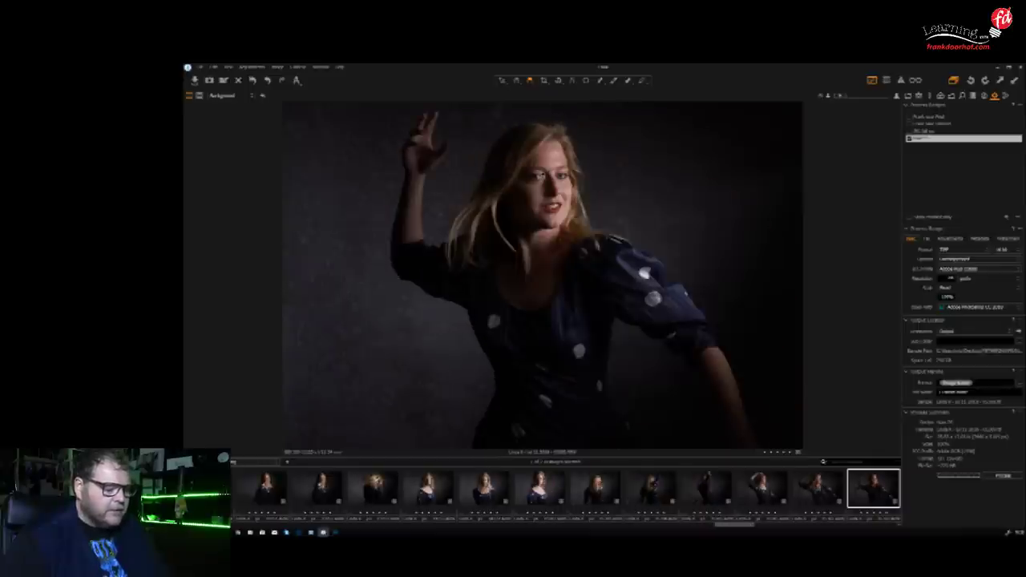
pyautogui.press('Right')
pyautogui.press('Right')
pyautogui.press('Right')
pyautogui.press('Right')
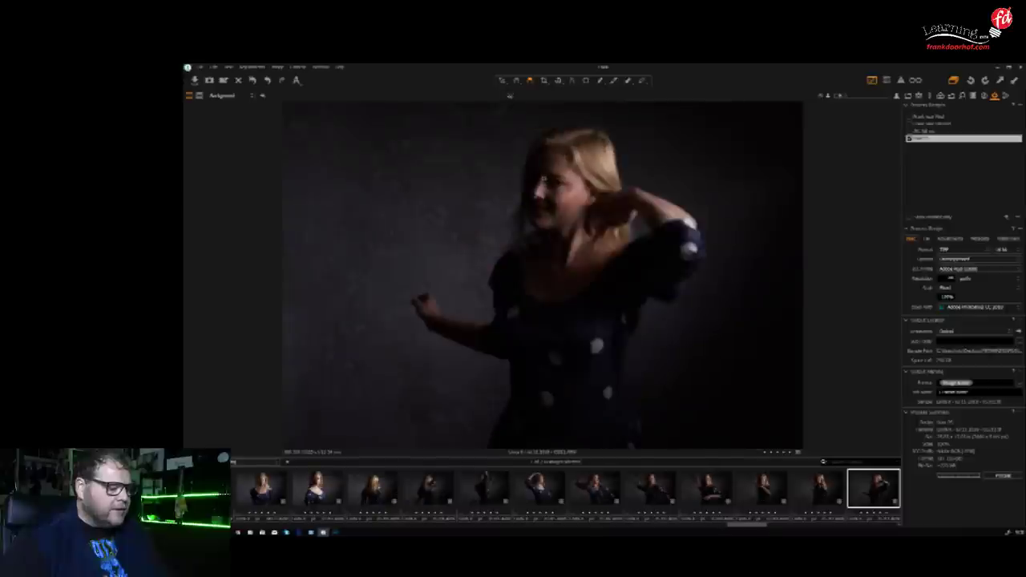
# Review the smiling profile and turned-away shots, checking facial focus, and continue through to the black frames
pyautogui.press('Right')
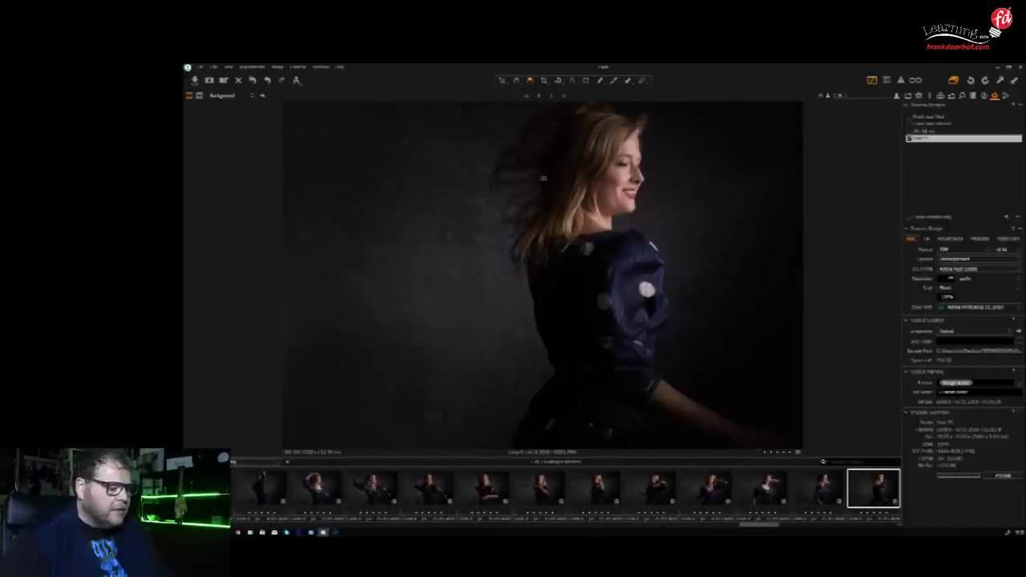
pyautogui.press('Right')
pyautogui.press('Right')
pyautogui.press('Right')
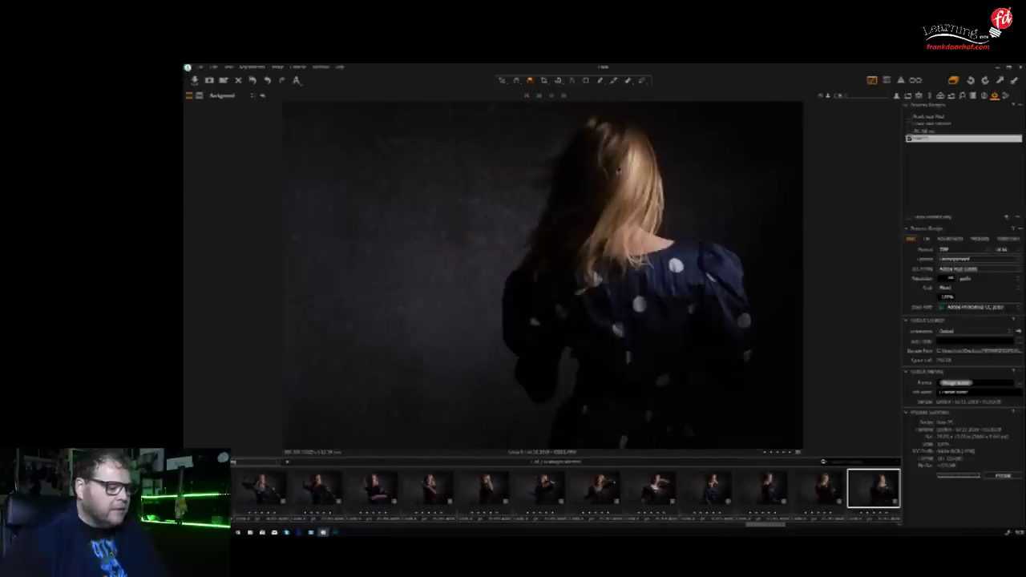
pyautogui.click(633, 185)
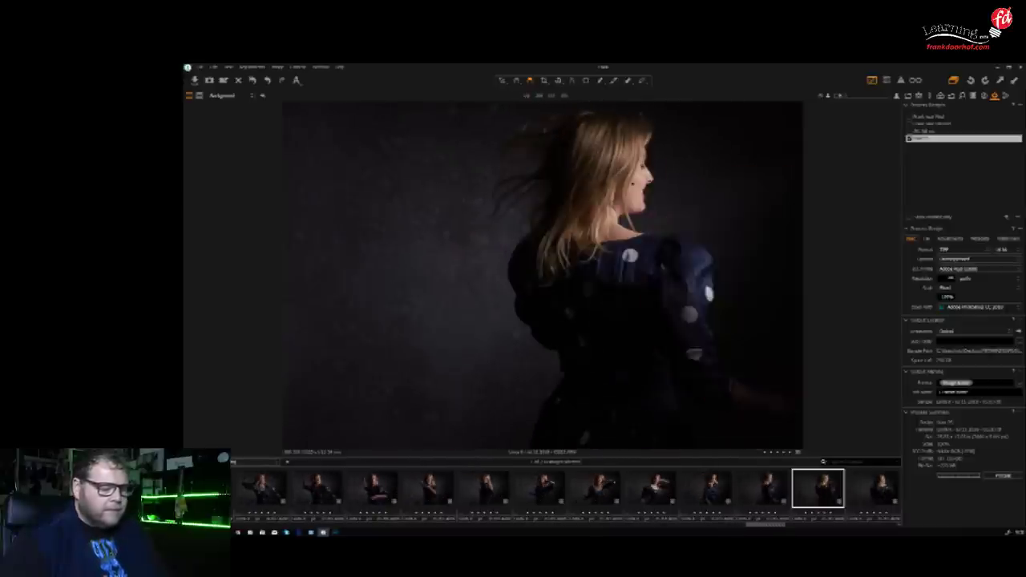
pyautogui.press('Right')
pyautogui.press('Right')
pyautogui.press('Right')
pyautogui.press('Right')
pyautogui.press('Right')
pyautogui.press('Right')
pyautogui.press('Right')
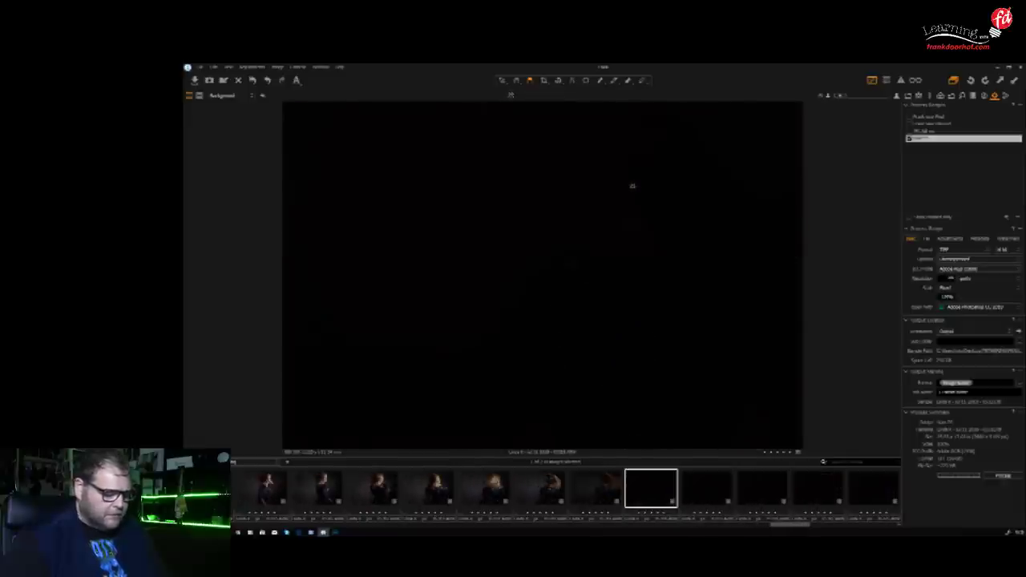
pyautogui.press('Right')
pyautogui.press('Right')
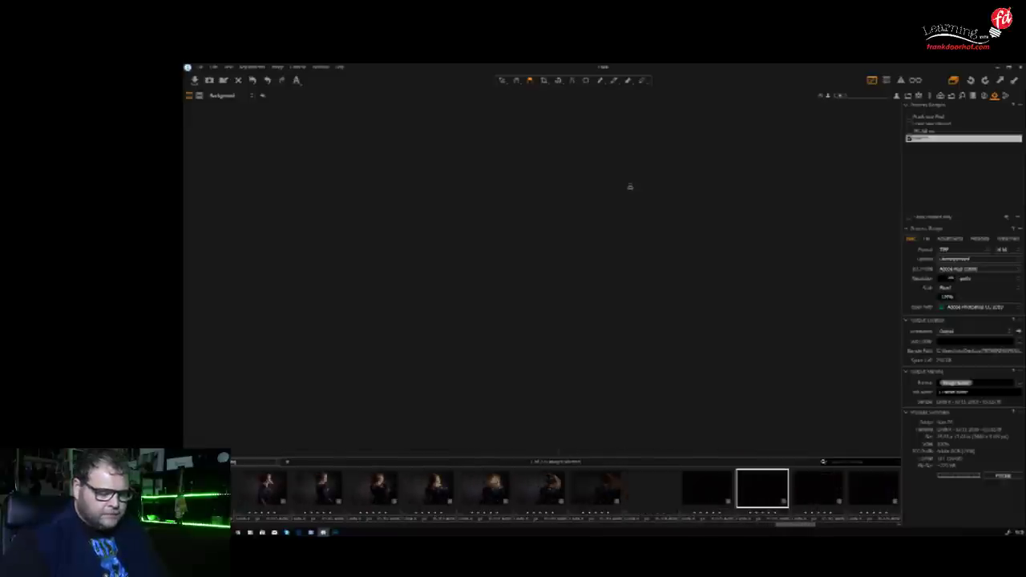
# Examine the back-view, flying-hair and hand-in-hair frames that follow in the series
pyautogui.press('Left')
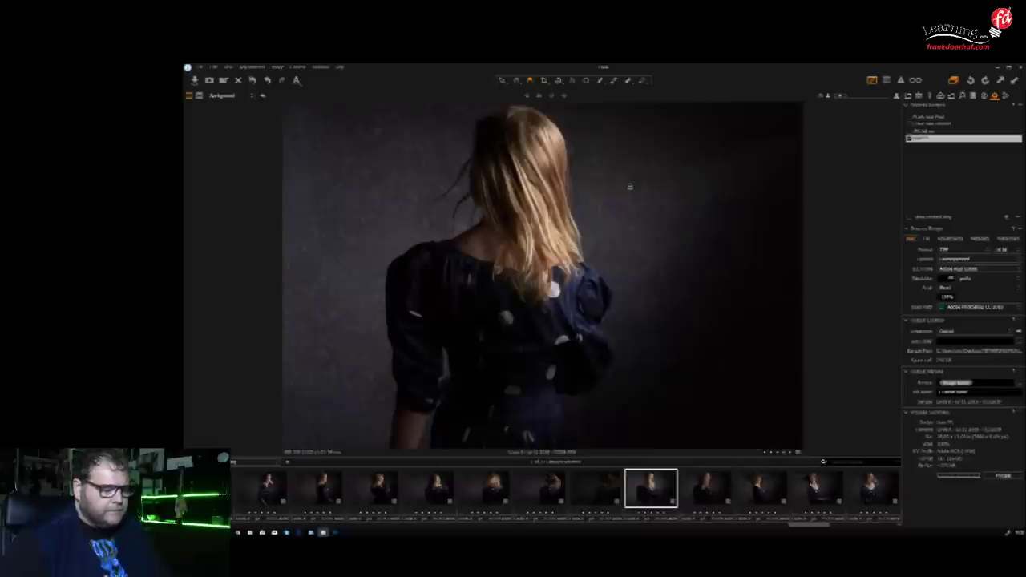
pyautogui.press('Right')
pyautogui.press('Right')
pyautogui.press('Right')
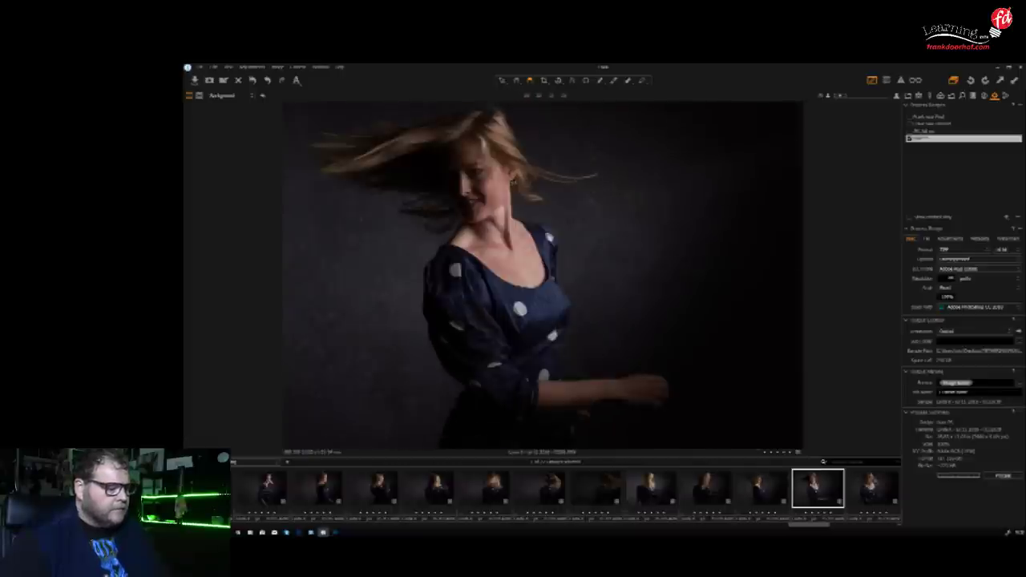
pyautogui.press('Right')
pyautogui.press('Right')
pyautogui.press('Right')
pyautogui.press('Right')
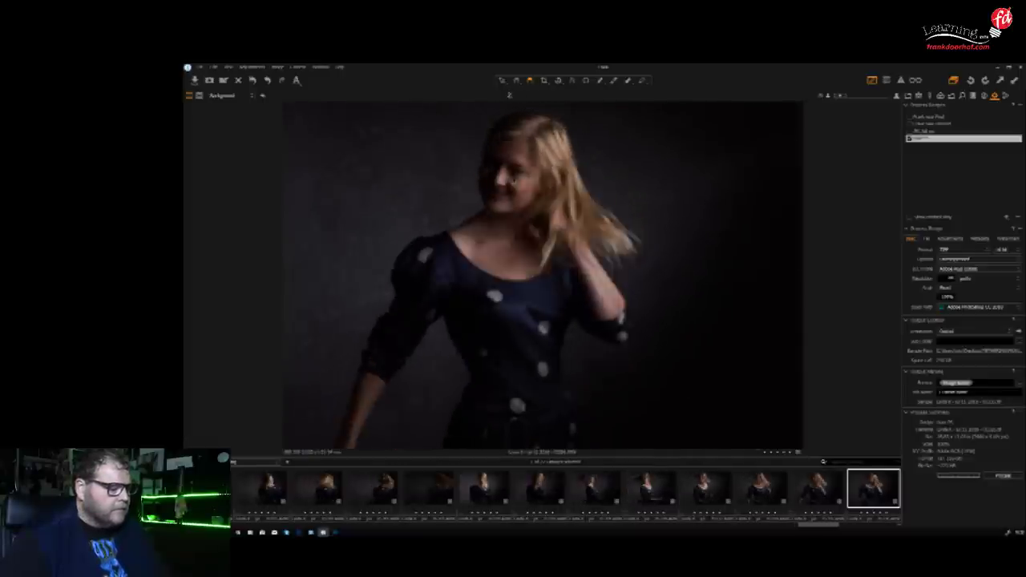
pyautogui.press('Right')
pyautogui.press('Right')
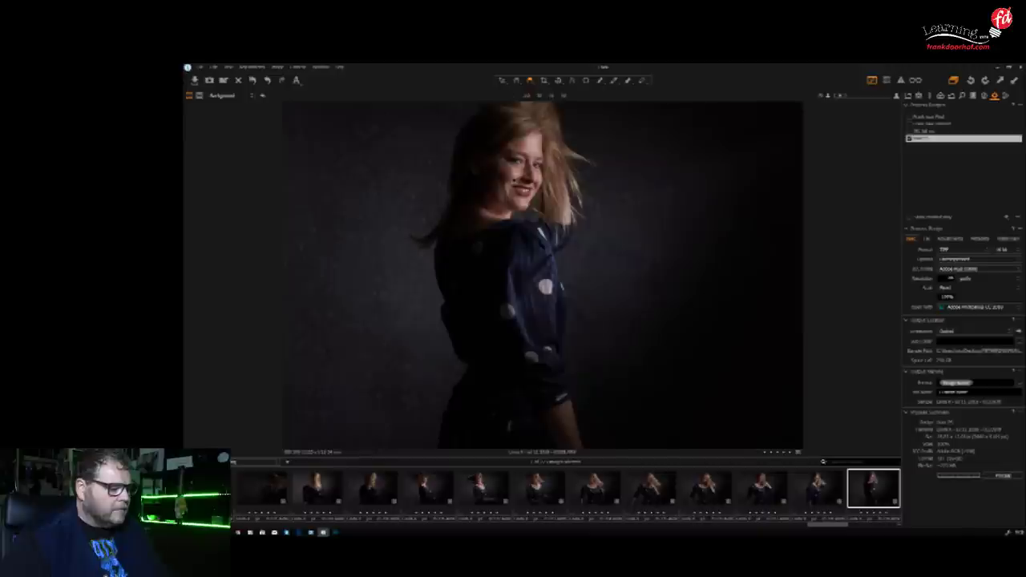
pyautogui.press('Right')
pyautogui.press('Right')
# Inspect the face at high magnification in the profile and over-the-shoulder shots of the turning model
pyautogui.moveTo(537, 164); pyautogui.dragTo(537, 164)
pyautogui.press('Right')
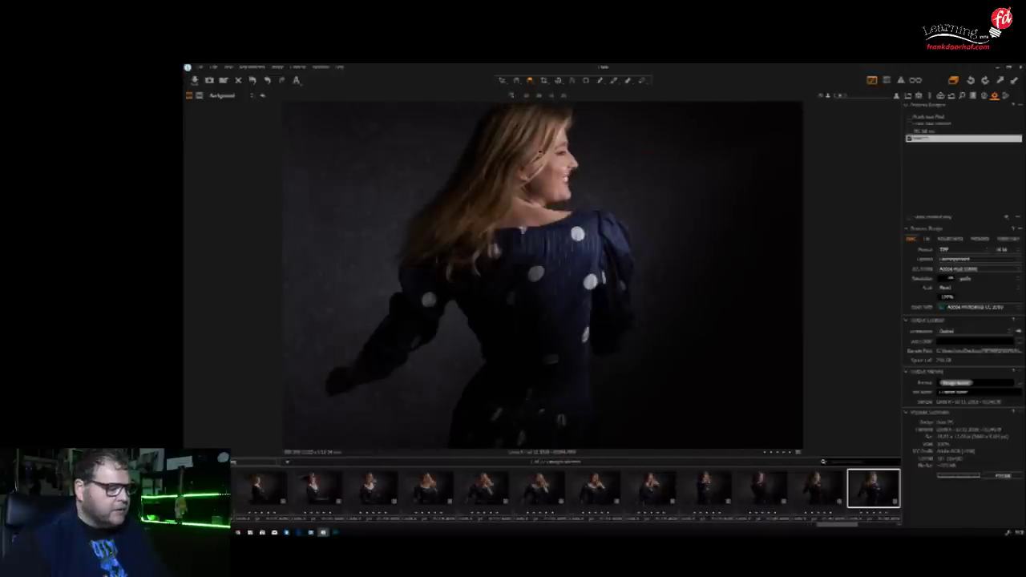
pyautogui.click(570, 160)
pyautogui.press('Right')
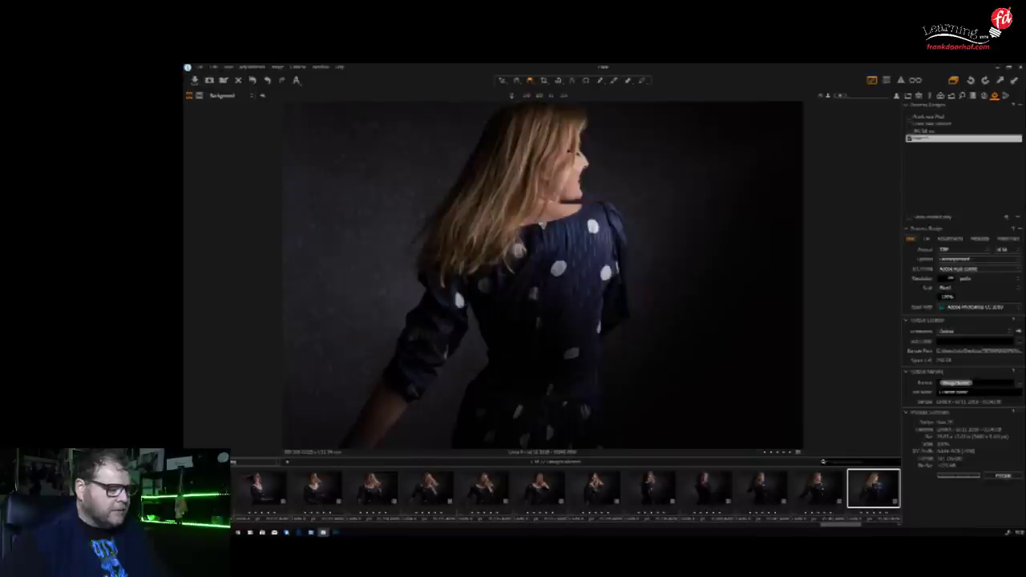
pyautogui.moveTo(569, 160); pyautogui.dragTo(569, 161)
pyautogui.press('Right')
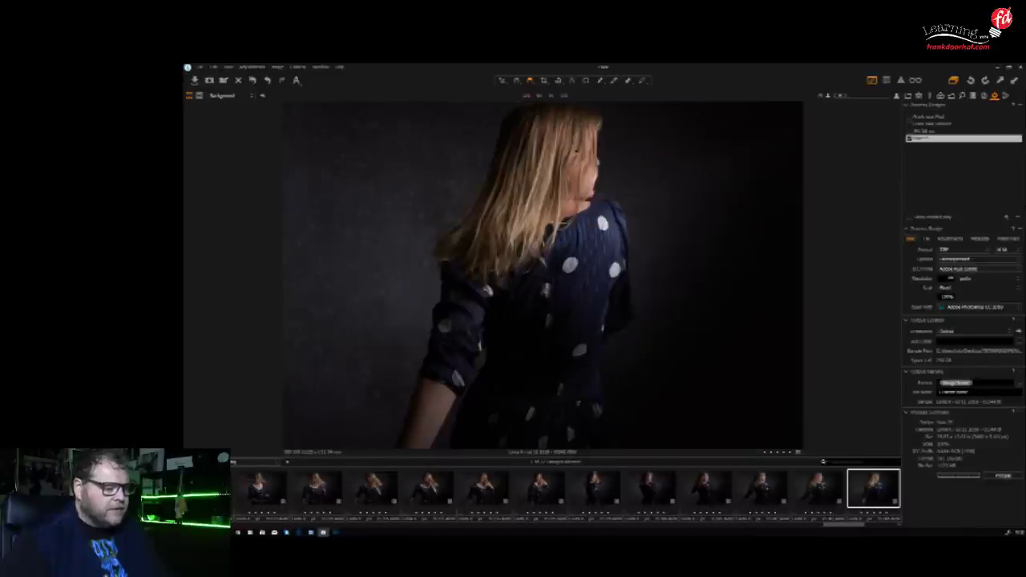
pyautogui.press('Right')
pyautogui.press('Right')
pyautogui.press('Right')
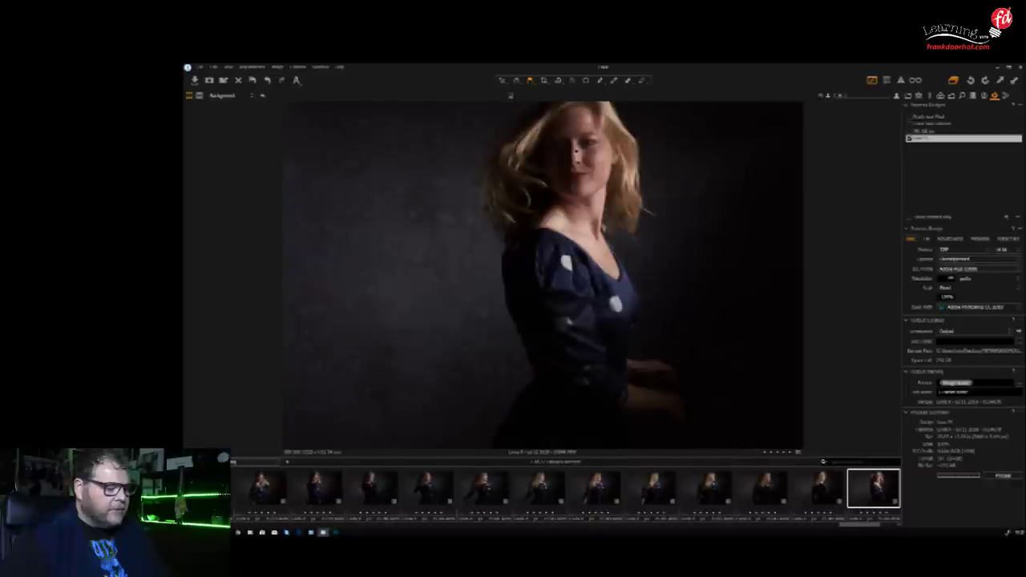
# Check the face's sharpness in the front-facing hair-swing shot and compare the poses with a hand raised near the chest and chin
pyautogui.moveTo(585, 148); pyautogui.dragTo(595, 160)
pyautogui.press('Right')
pyautogui.press('Right')
pyautogui.press('Right')
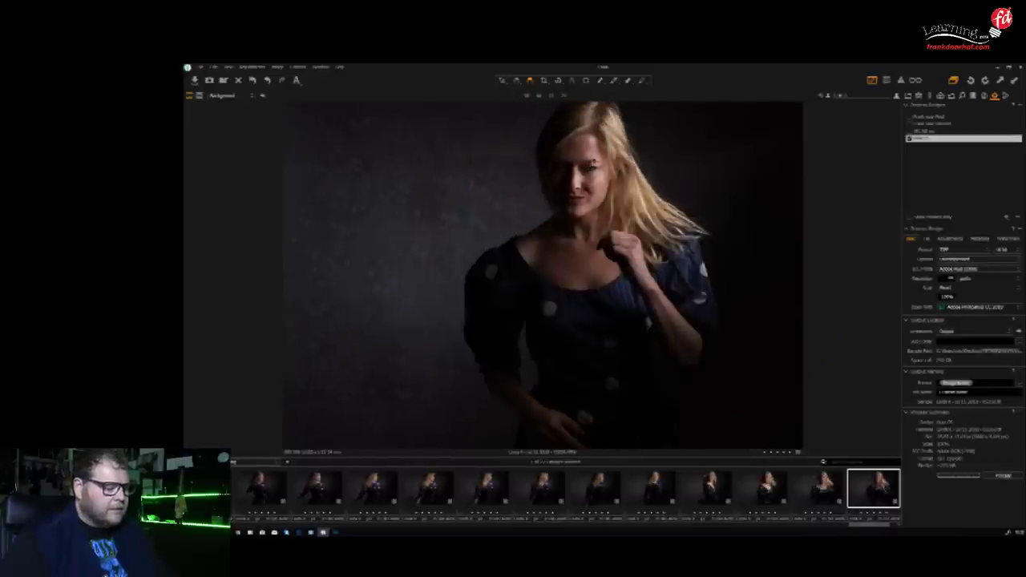
pyautogui.press('Right')
pyautogui.press('Left')
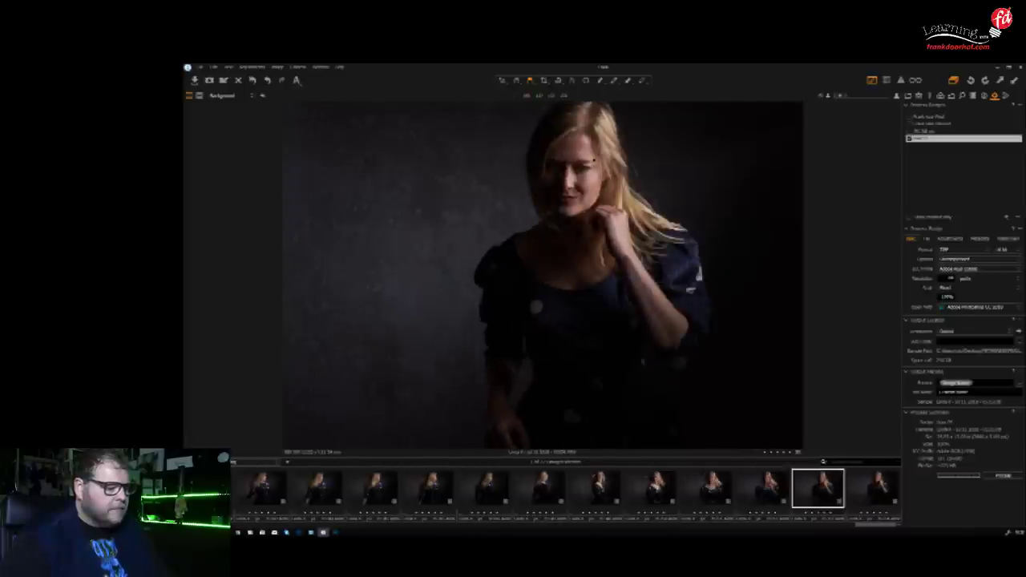
# Compare the turning and raised-hand poses and select the front-facing hair-swing frame with the hand raised beside the chest
pyautogui.press('Left')
pyautogui.press('Left')
pyautogui.press('Left')
pyautogui.press('Left')
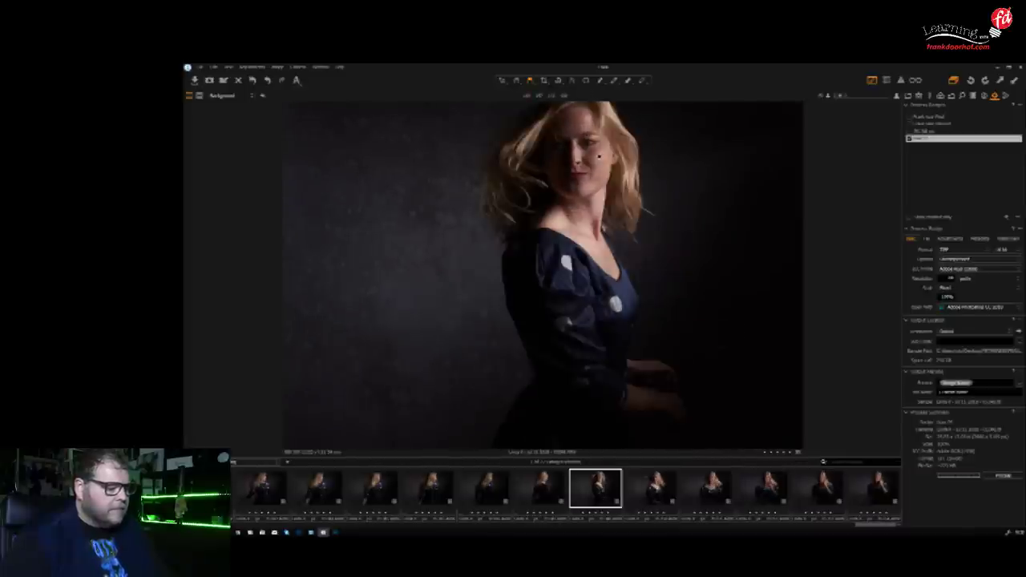
pyautogui.press('Right')
pyautogui.press('Right')
pyautogui.moveTo(594, 162); pyautogui.dragTo(594, 162)
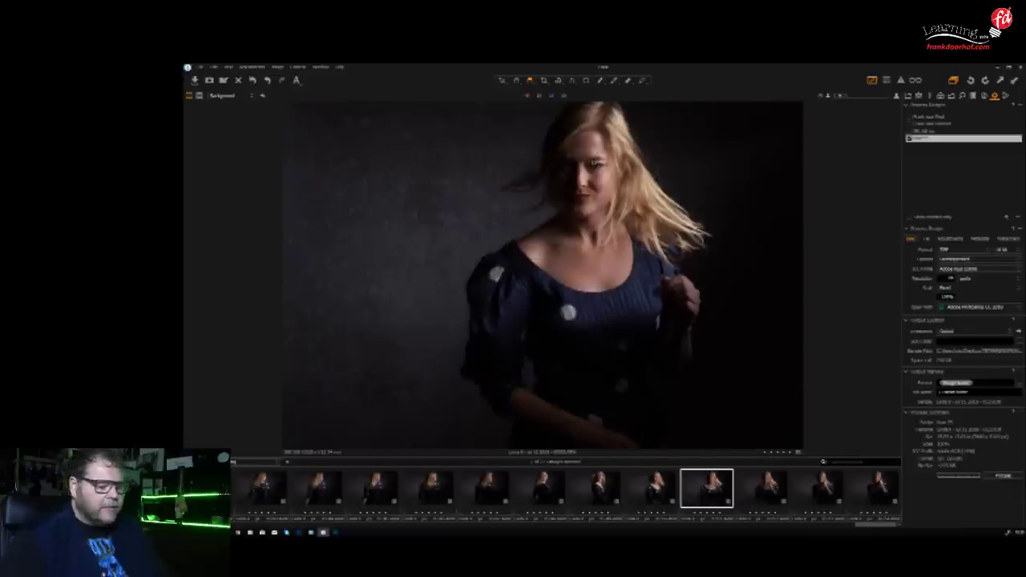
# Brighten the selected frame with highlight and shadow recovery and more exposure, and process it as an Adobe RGB TIFF for Photoshop
pyautogui.click(952, 96)
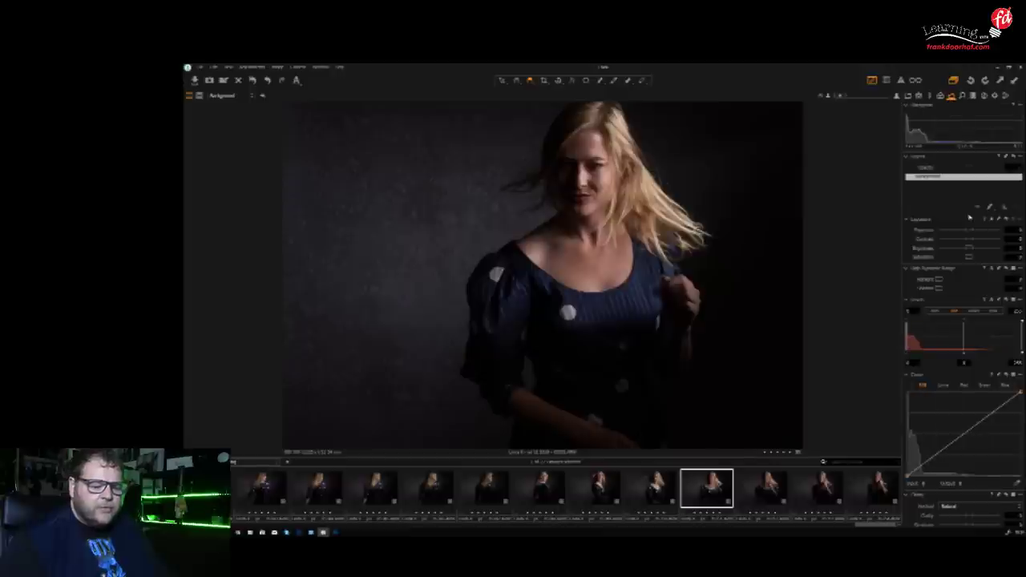
pyautogui.moveTo(941, 290); pyautogui.dragTo(968, 289)
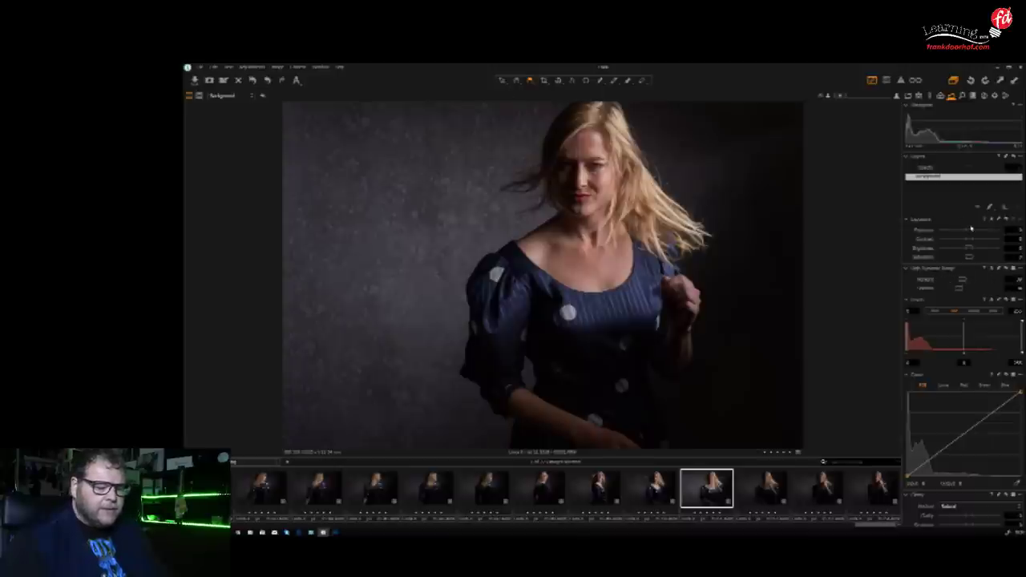
pyautogui.moveTo(971, 231); pyautogui.dragTo(971, 233)
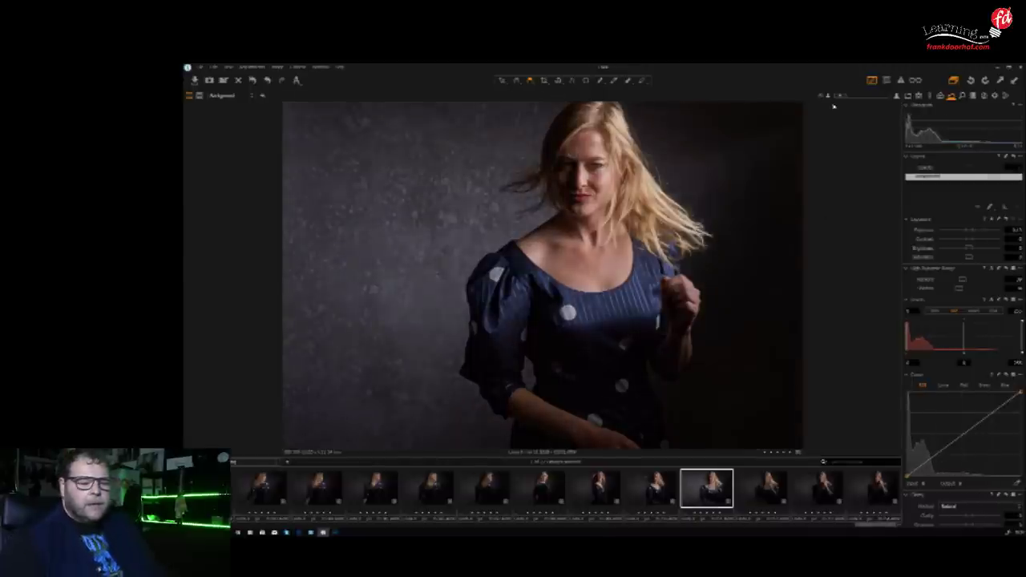
pyautogui.click(994, 96)
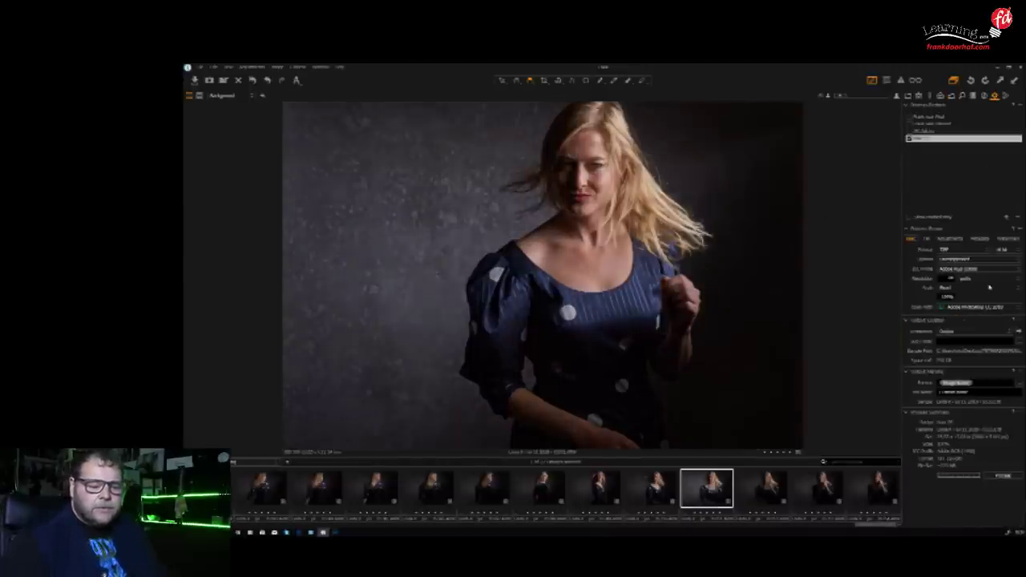
pyautogui.click(1000, 476)
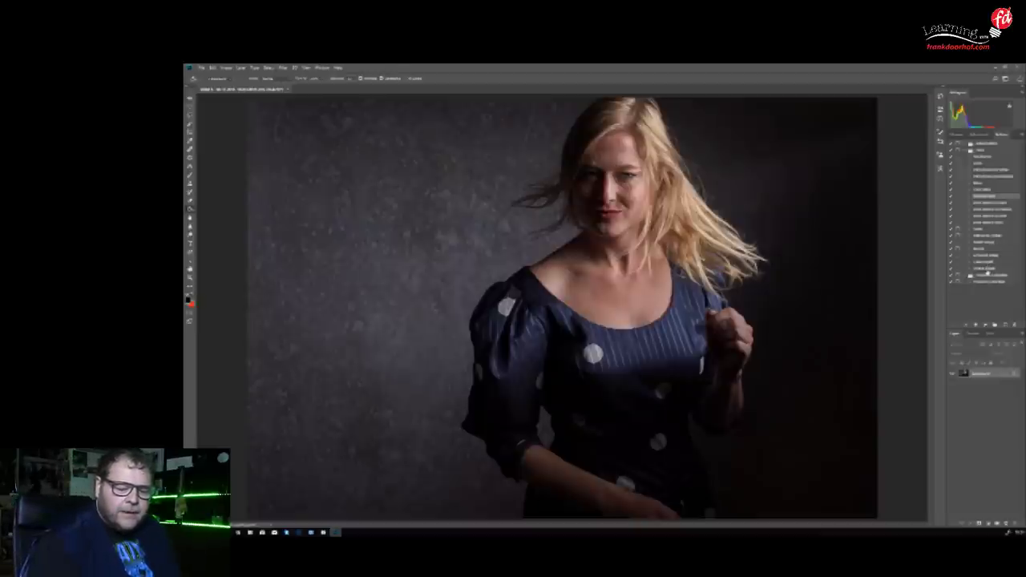
# Run the recorded action that adds a black-masked copy layer, paint its effect in over the model with white, and flatten the image
pyautogui.click(990, 271)
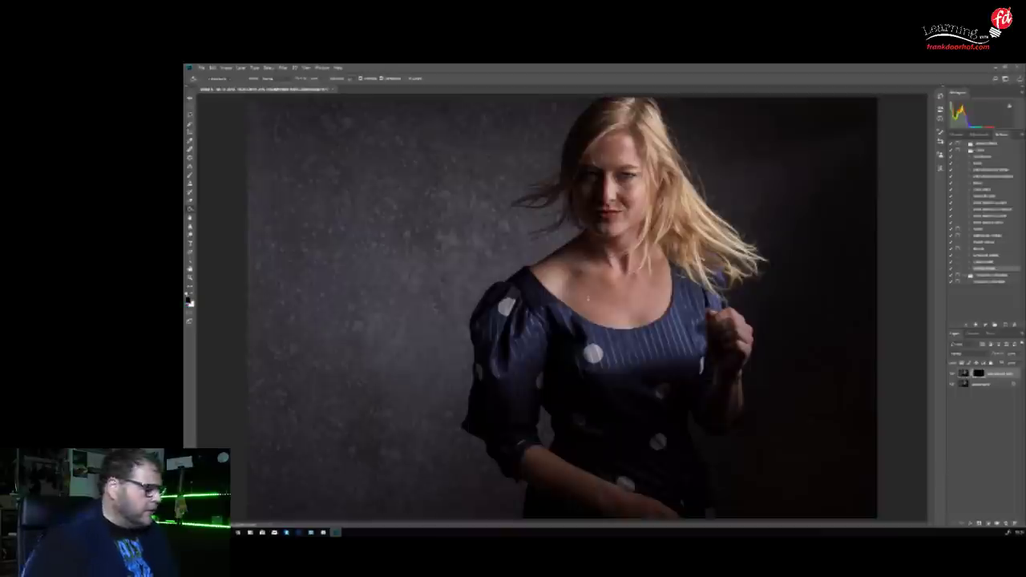
pyautogui.press('b')
pyautogui.click(194, 294)
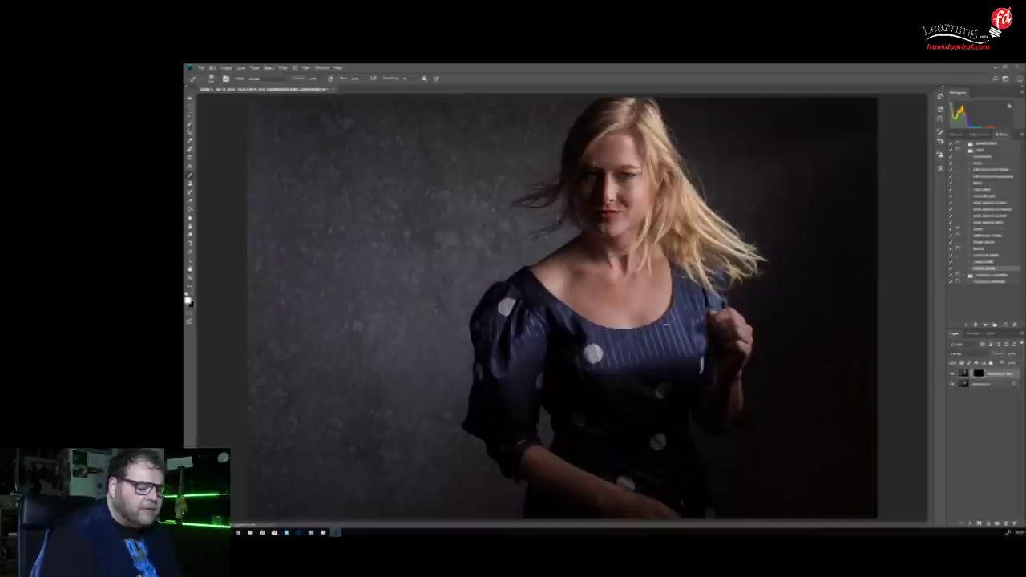
pyautogui.moveTo(552, 455)
pyautogui.mouseDown()
pyautogui.moveTo(596, 491)
pyautogui.moveTo(558, 471)
pyautogui.moveTo(669, 515)
pyautogui.moveTo(546, 451)
pyautogui.moveTo(665, 524)
pyautogui.mouseUp()
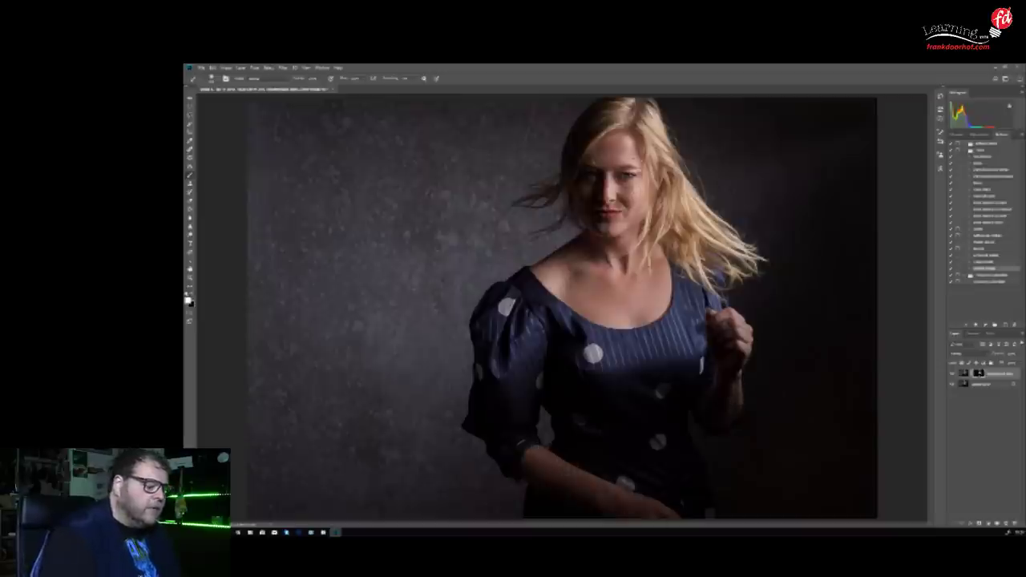
pyautogui.click(240, 67)
pyautogui.click(267, 301)
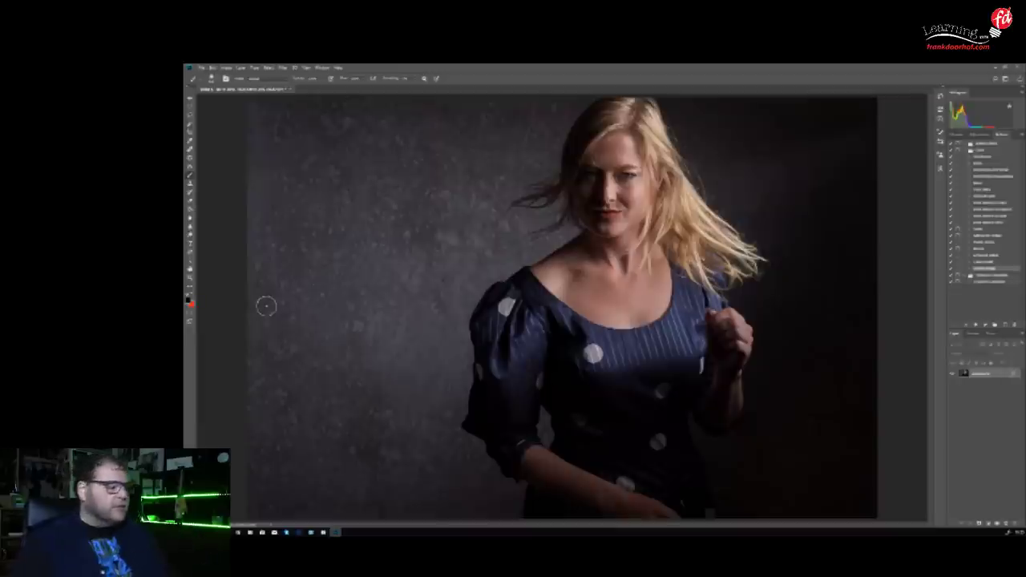
# Add a new blank layer above the background
pyautogui.click(241, 67)
pyautogui.moveTo(272, 74)
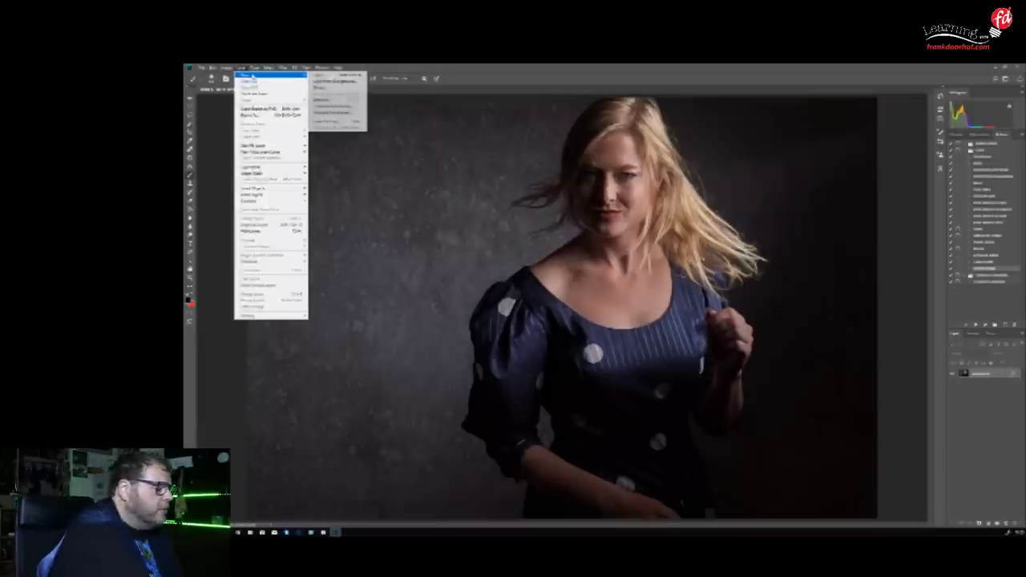
pyautogui.click(323, 76)
pyautogui.click(641, 320)
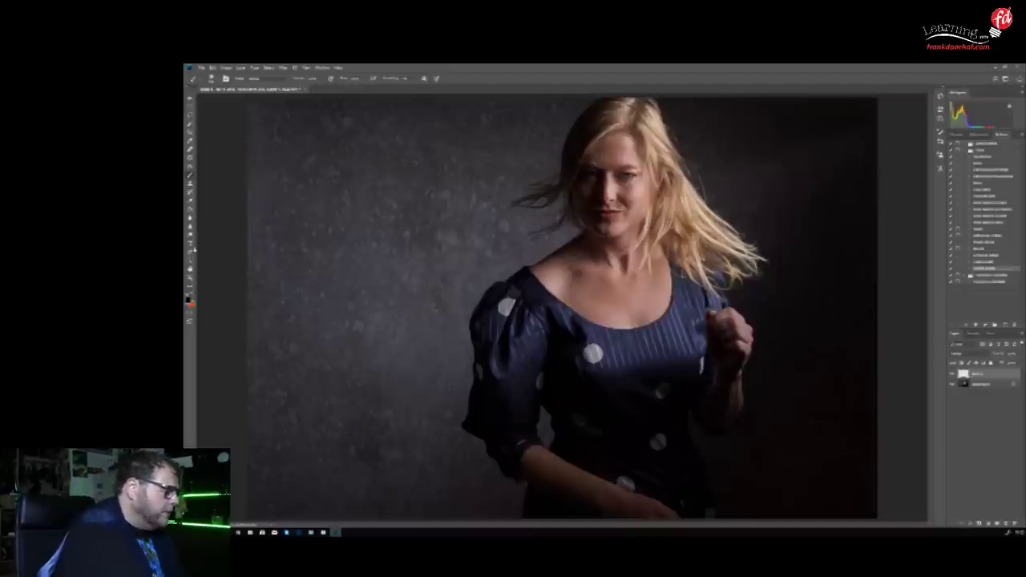
# Paint the left part of the photo, up to the middle of the face, in saturated blue with a very large soft brush
pyautogui.click(189, 300)
pyautogui.click(390, 307)
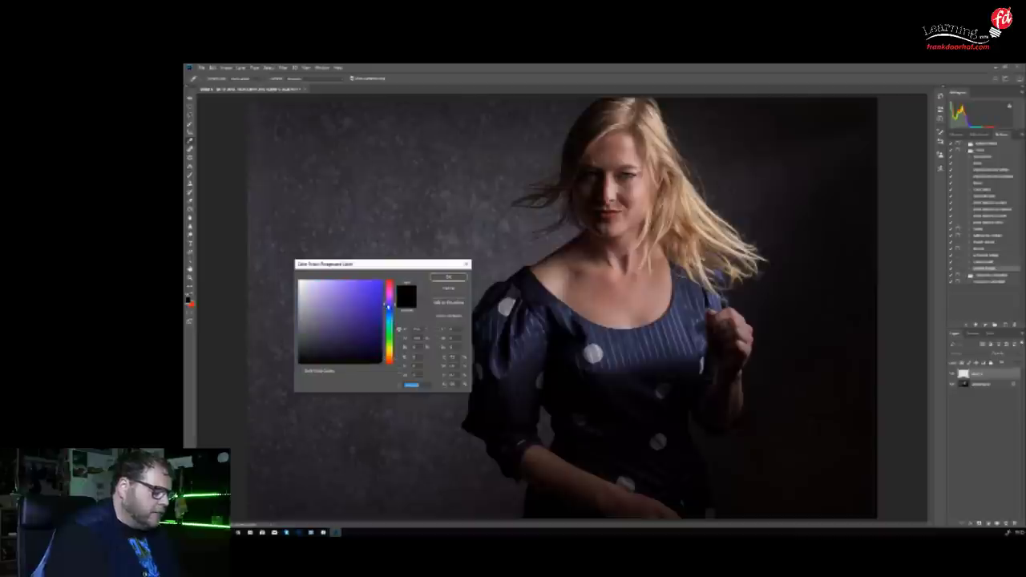
pyautogui.moveTo(390, 307); pyautogui.dragTo(390, 311)
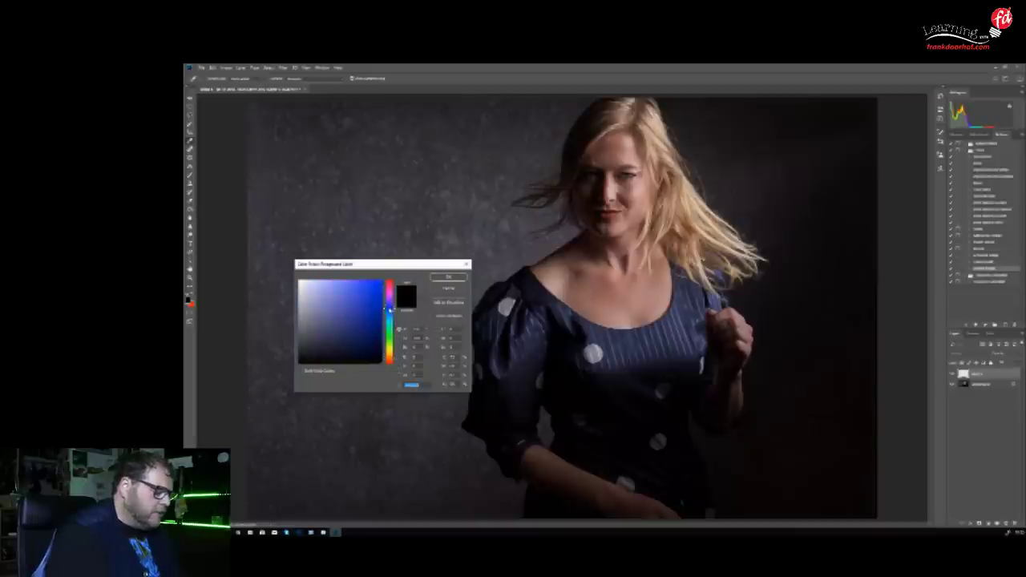
pyautogui.click(448, 277)
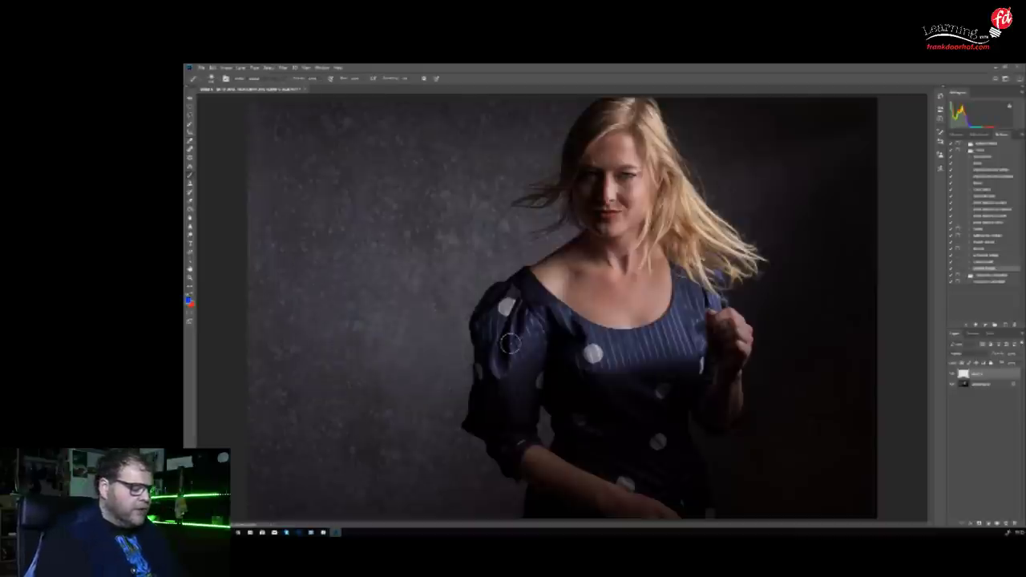
pyautogui.press(']')
pyautogui.press(']')
pyautogui.press(']')
pyautogui.press(']')
pyautogui.press(']')
pyautogui.press(']')
pyautogui.press(']')
pyautogui.press(']')
pyautogui.press(']')
pyautogui.press(']')
pyautogui.press(']')
pyautogui.press(']')
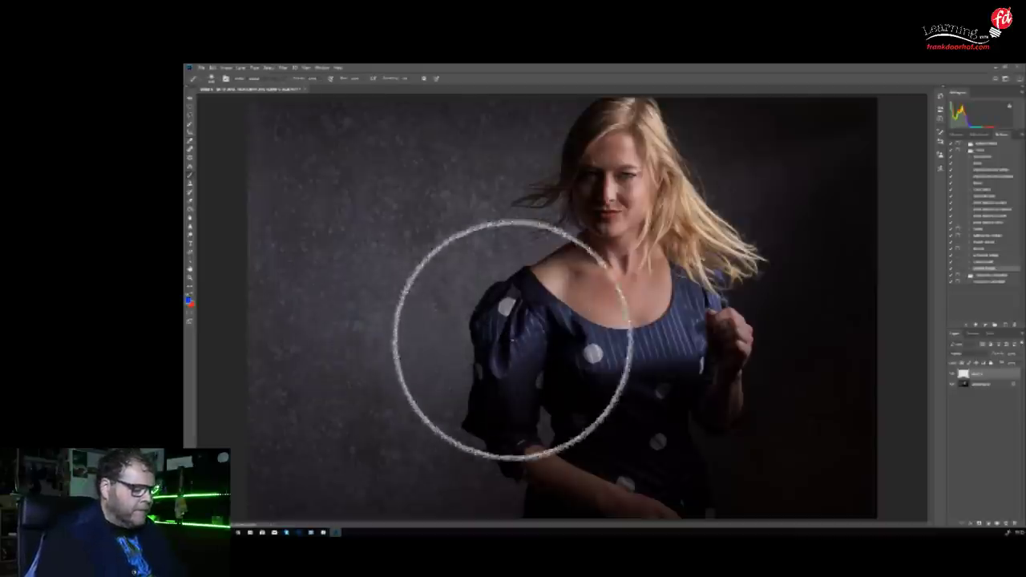
pyautogui.moveTo(293, 247)
pyautogui.mouseDown()
pyautogui.moveTo(298, 118)
pyautogui.moveTo(279, 472)
pyautogui.moveTo(529, 499)
pyautogui.moveTo(510, 478)
pyautogui.moveTo(480, 183)
pyautogui.moveTo(382, 268)
pyautogui.moveTo(446, 165)
pyautogui.moveTo(572, 112)
pyautogui.moveTo(562, 118)
pyautogui.moveTo(550, 189)
pyautogui.mouseUp()
pyautogui.press('[')
pyautogui.hotkey('ctrl', 'z')
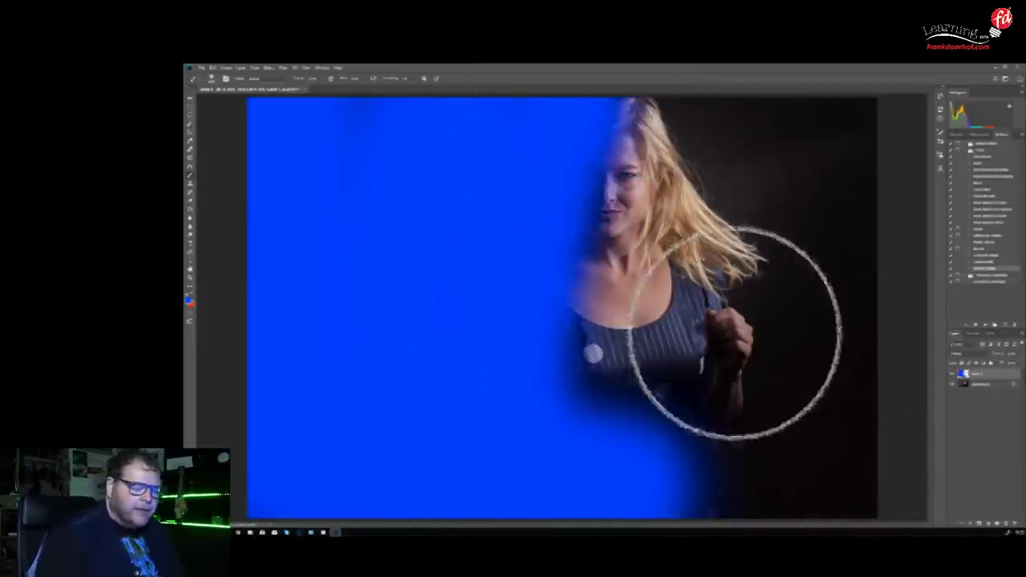
# Paint the right part of the photo in saturated orange-red, leaving the centre of the face and chest uncovered
pyautogui.click(189, 301)
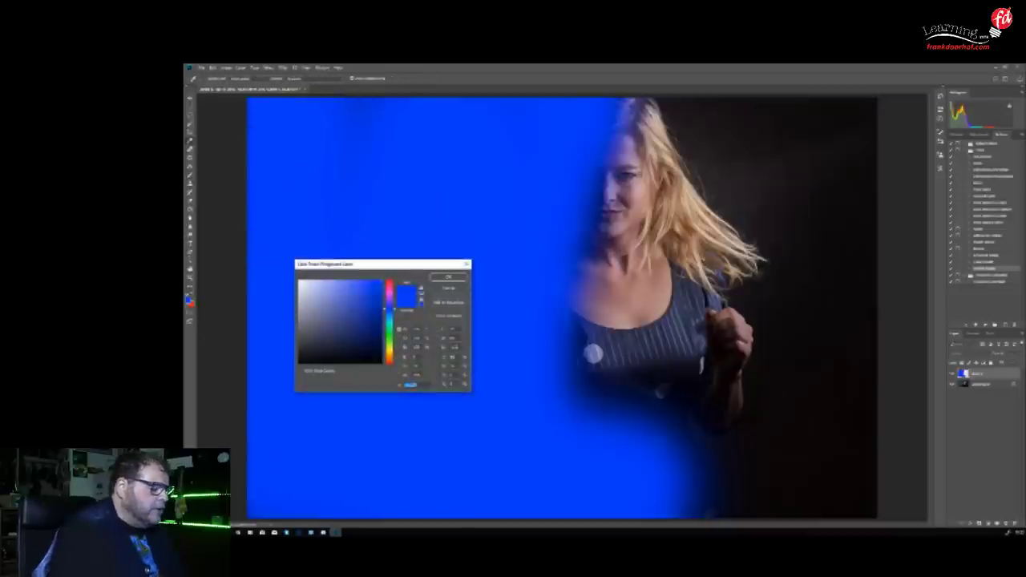
pyautogui.moveTo(394, 309); pyautogui.dragTo(395, 281)
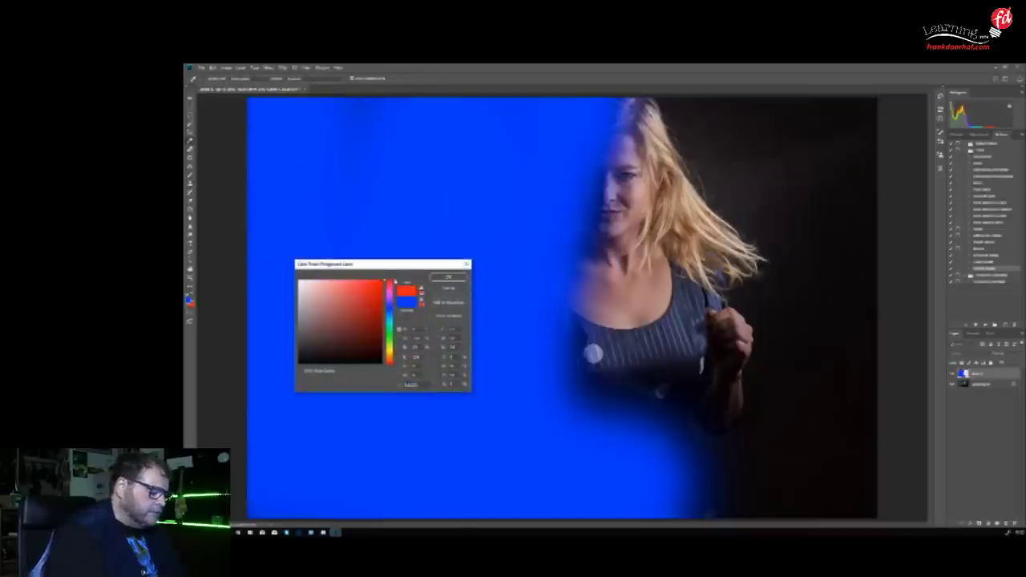
pyautogui.click(447, 277)
pyautogui.moveTo(652, 128)
pyautogui.mouseDown()
pyautogui.moveTo(710, 91)
pyautogui.moveTo(778, 218)
pyautogui.moveTo(754, 273)
pyautogui.moveTo(772, 309)
pyautogui.moveTo(675, 393)
pyautogui.moveTo(814, 495)
pyautogui.moveTo(861, 96)
pyautogui.moveTo(810, 304)
pyautogui.moveTo(810, 91)
pyautogui.moveTo(875, 324)
pyautogui.mouseUp()
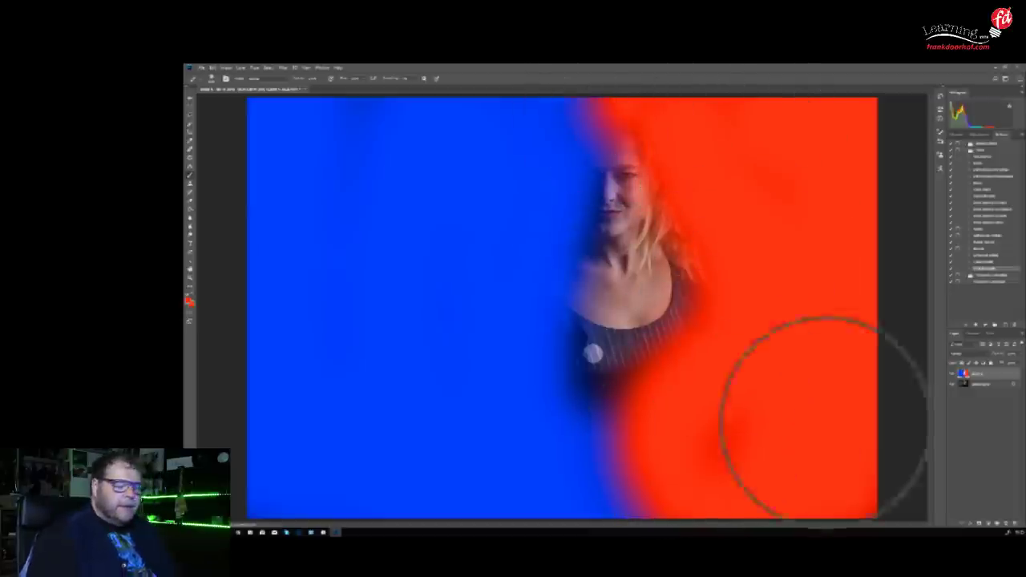
# Try the Multiply, Dissolve, Lighten and Screen blend modes on the painted blue and red layer
pyautogui.click(984, 355)
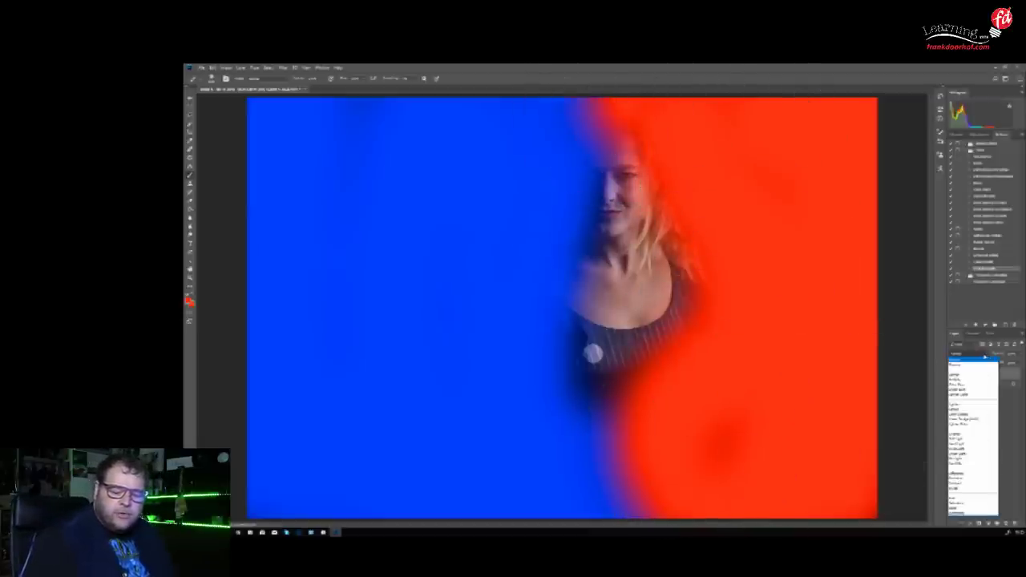
pyautogui.click(960, 379)
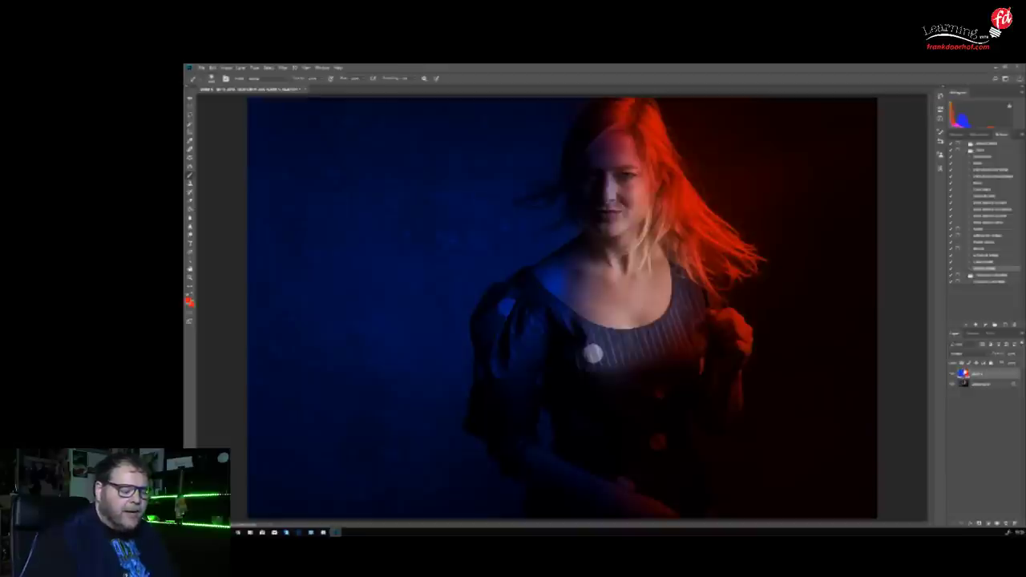
pyautogui.click(971, 355)
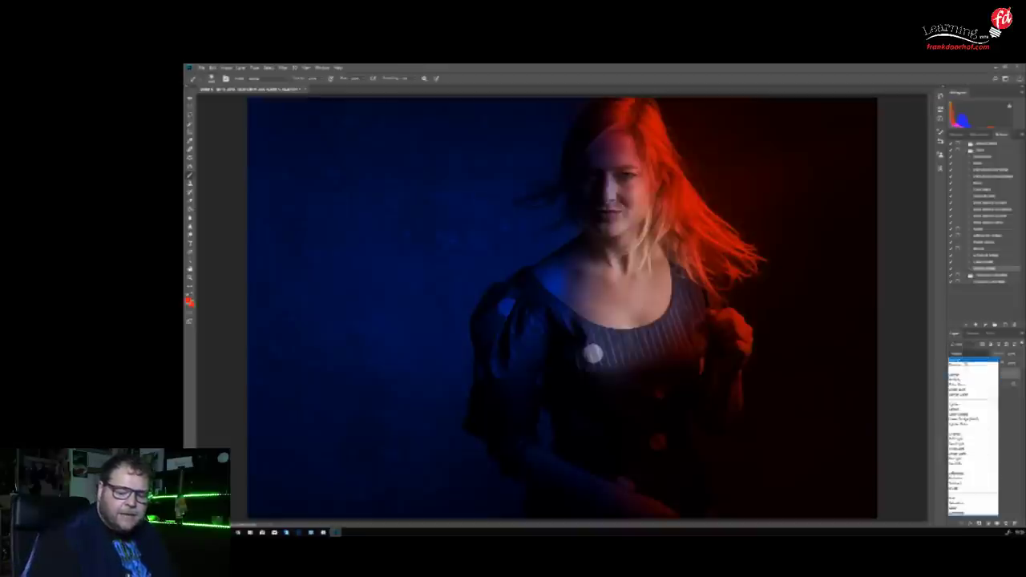
pyautogui.click(971, 358)
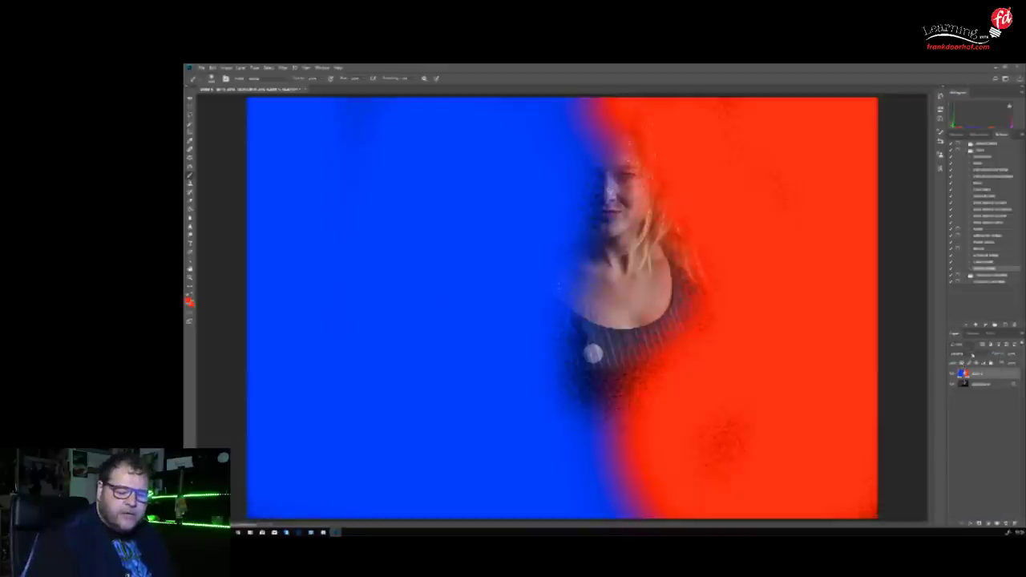
pyautogui.click(972, 354)
pyautogui.click(963, 408)
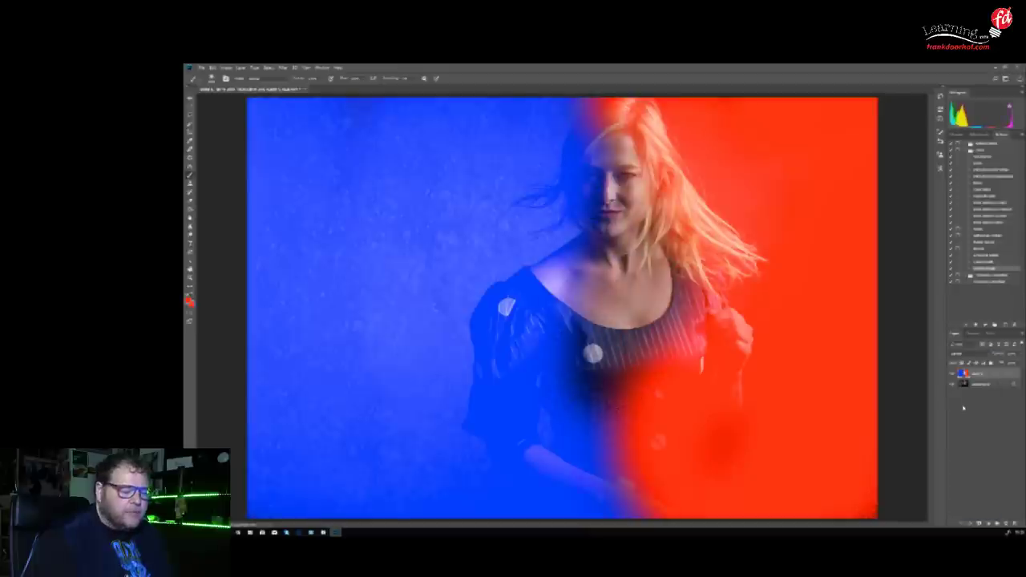
pyautogui.click(972, 354)
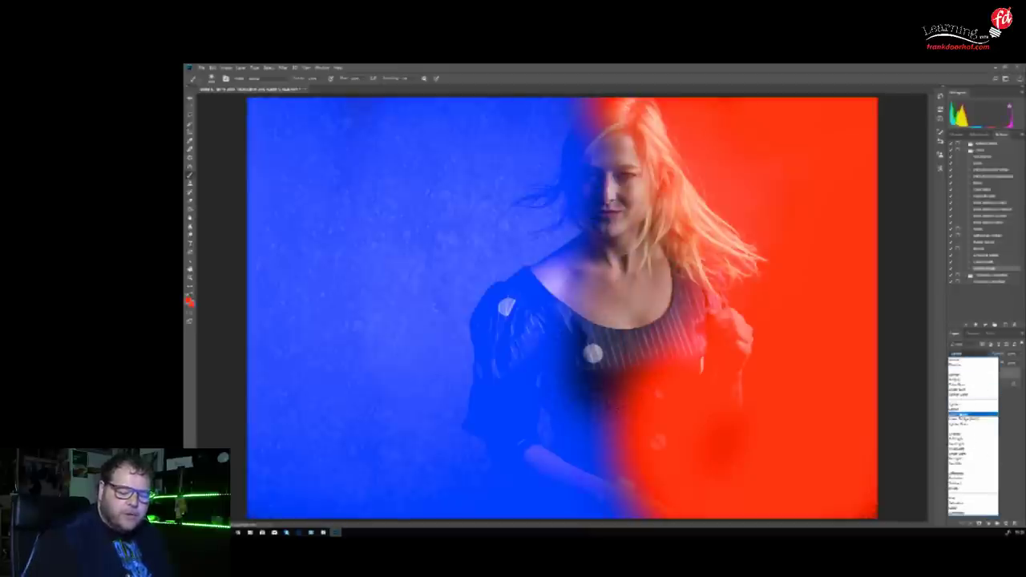
pyautogui.click(969, 404)
# Try contrast-based blend modes, including Overlay and Soft Light, on the painted blue and red layer
pyautogui.click(972, 353)
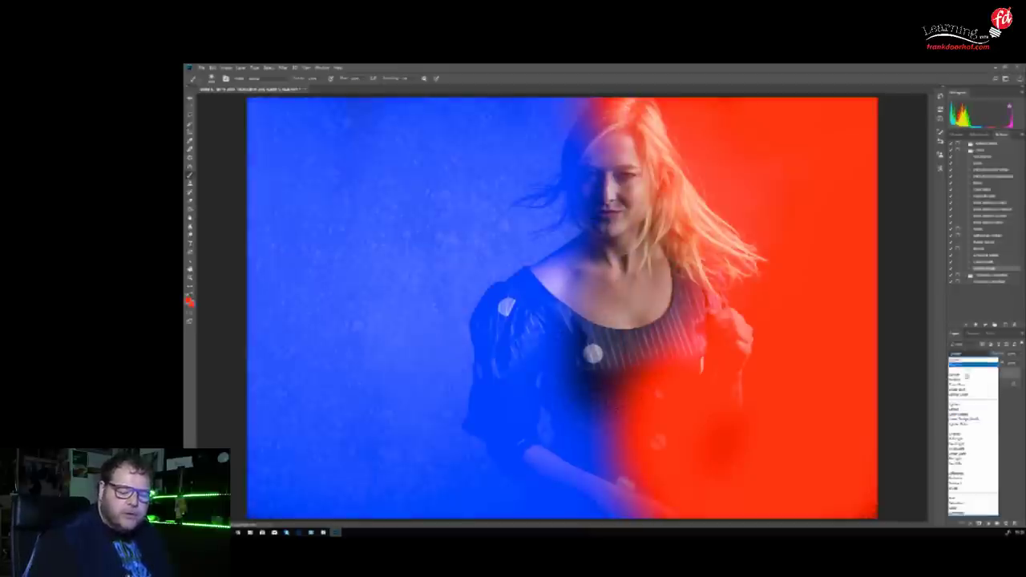
pyautogui.click(972, 431)
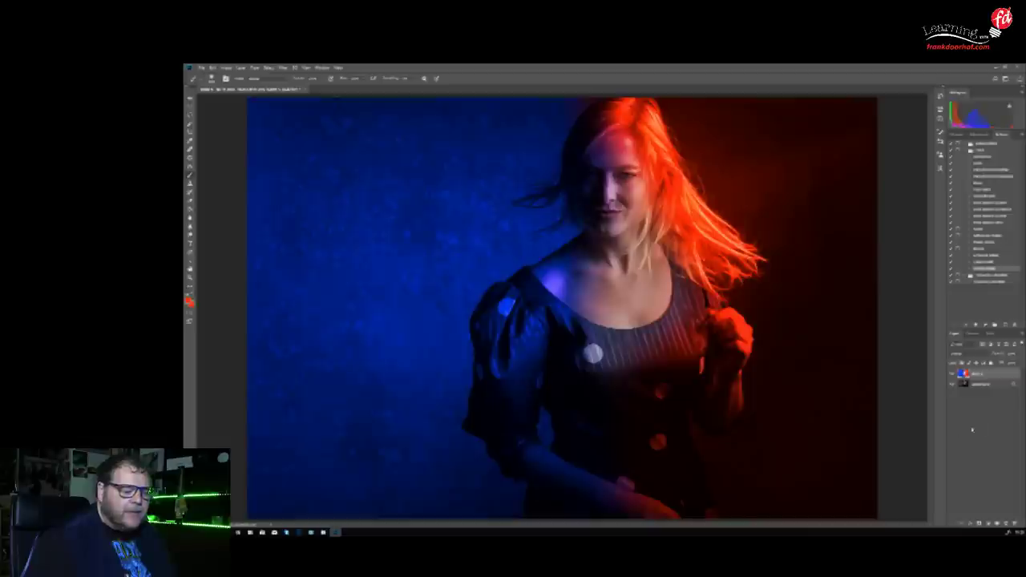
pyautogui.click(973, 354)
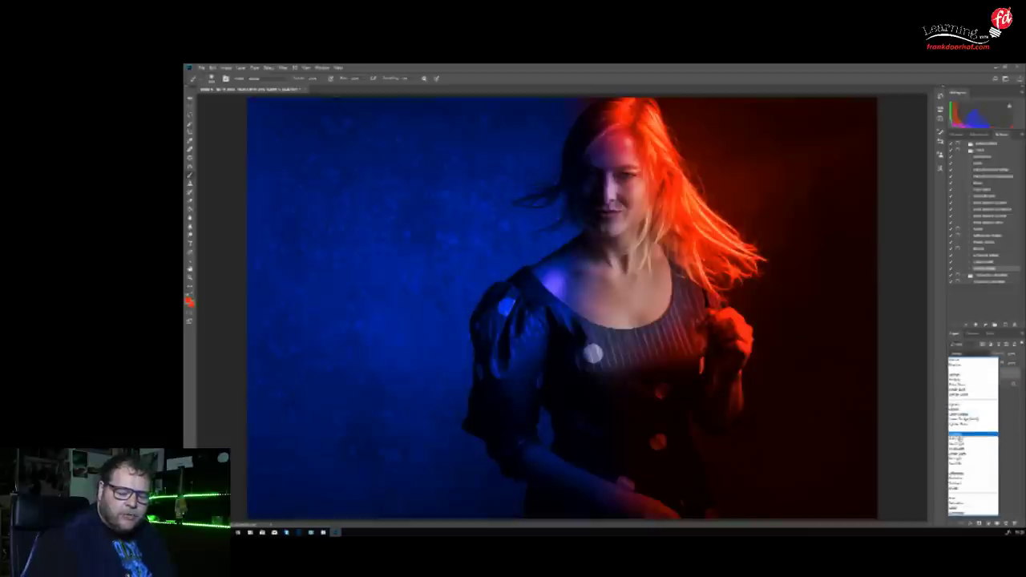
pyautogui.click(959, 439)
pyautogui.click(968, 354)
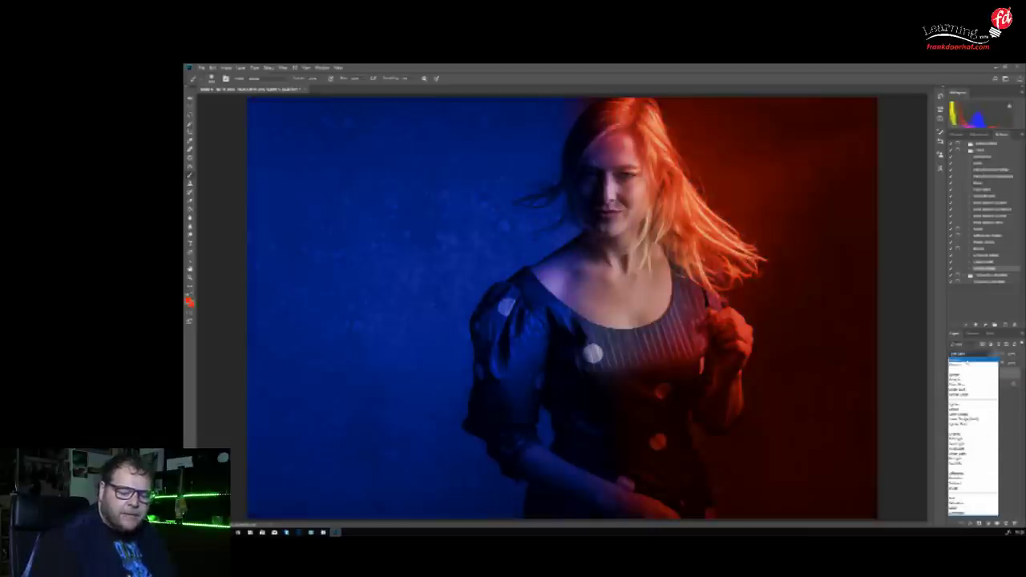
pyautogui.click(961, 443)
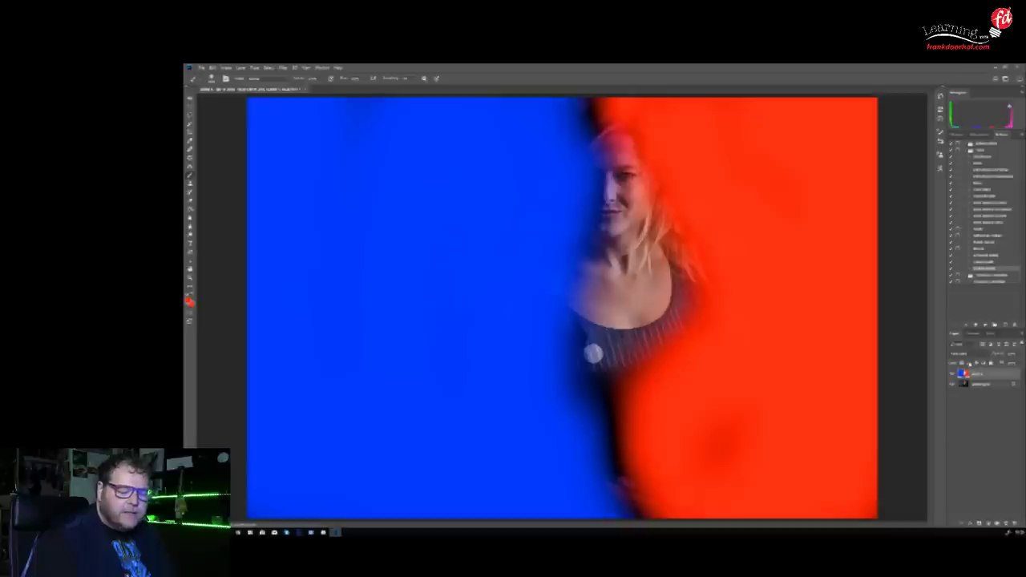
# Try Luminosity blending on the painted layer and set its blend mode to Color
pyautogui.click(968, 357)
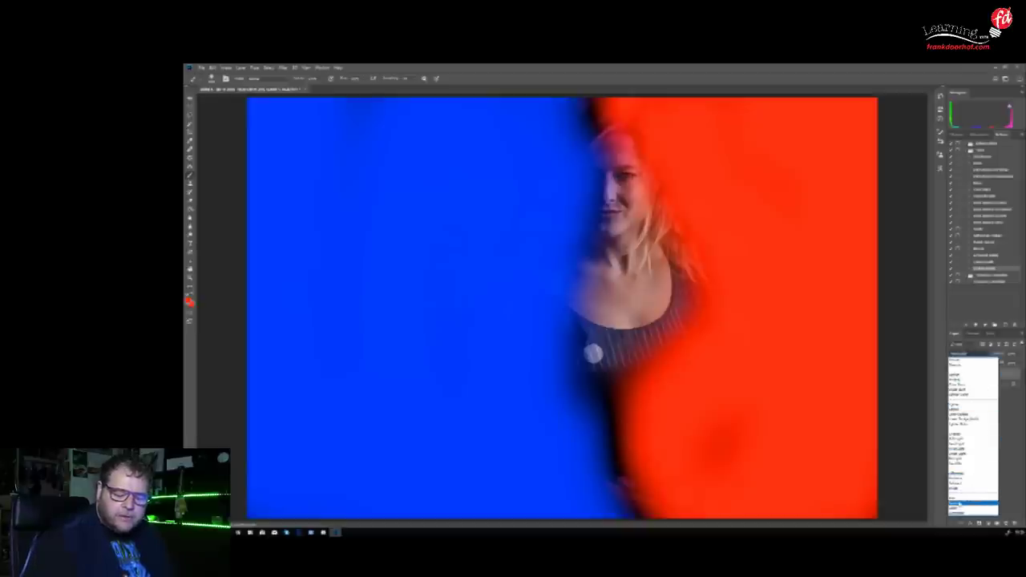
pyautogui.click(959, 513)
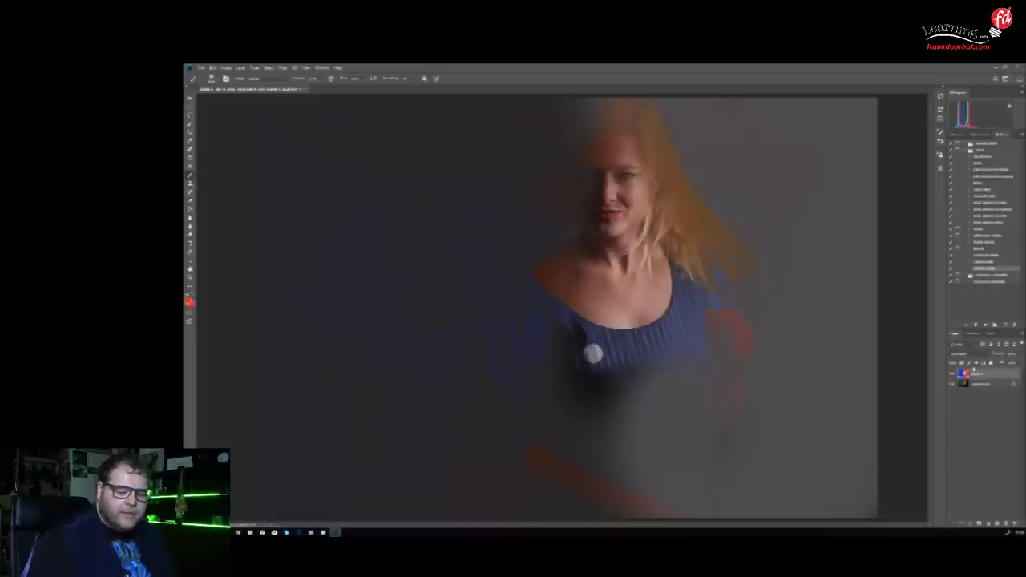
pyautogui.click(967, 354)
pyautogui.click(962, 507)
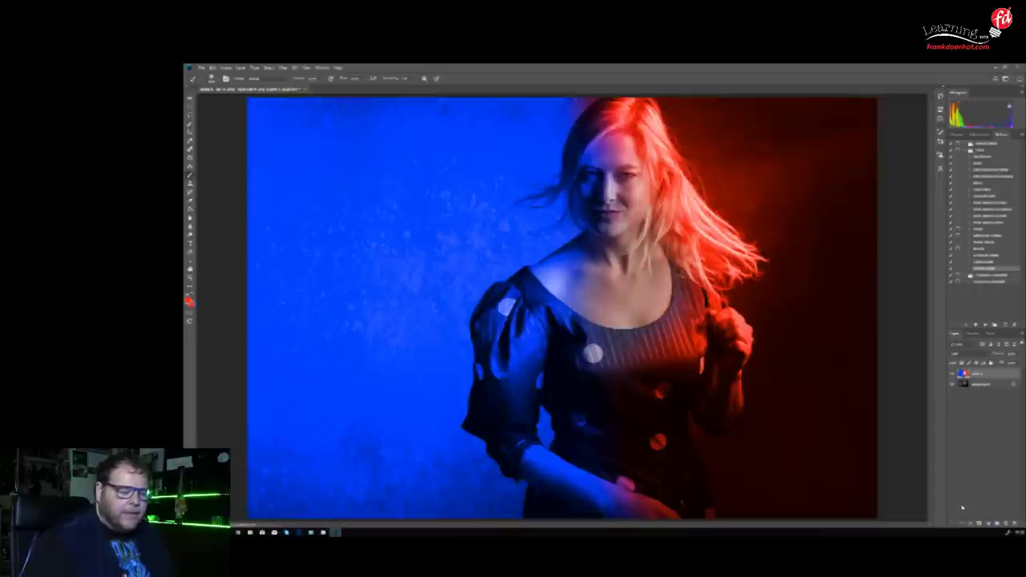
# Try Saturation, Hue and the difference-based blend modes on the painted blue and red layer
pyautogui.click(967, 355)
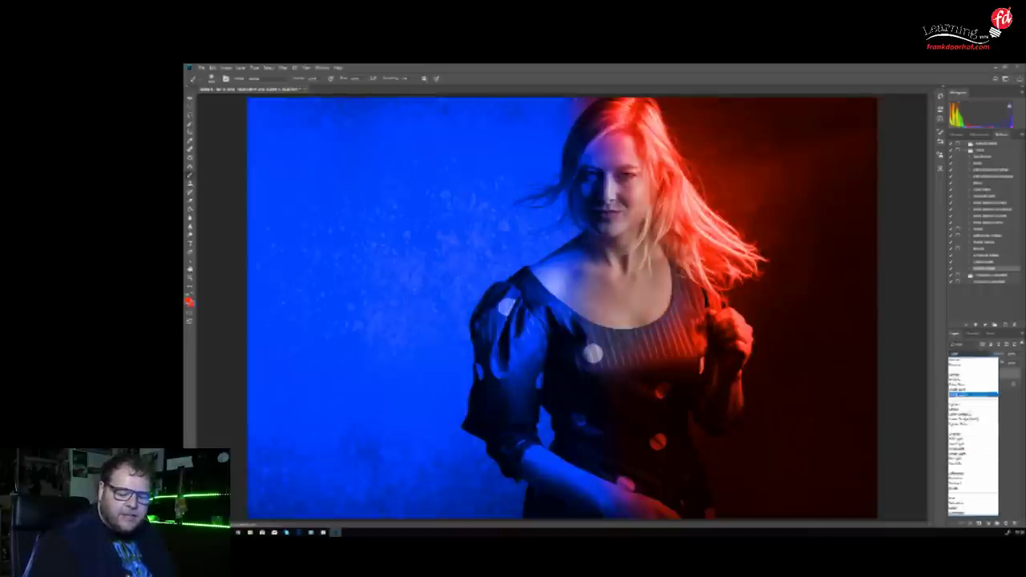
pyautogui.click(961, 503)
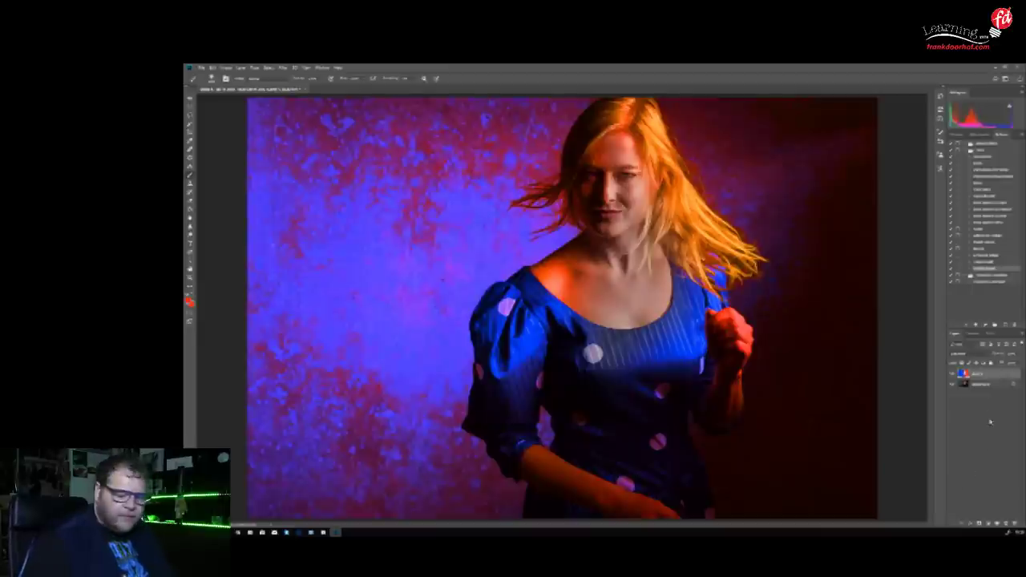
pyautogui.click(985, 355)
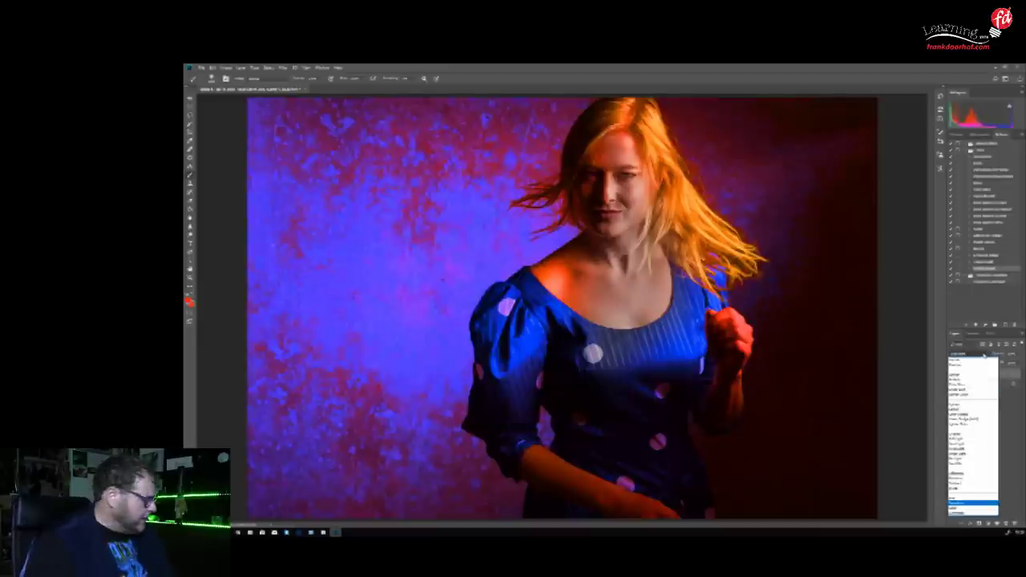
pyautogui.press('Up')
pyautogui.press('Up')
pyautogui.press('Up')
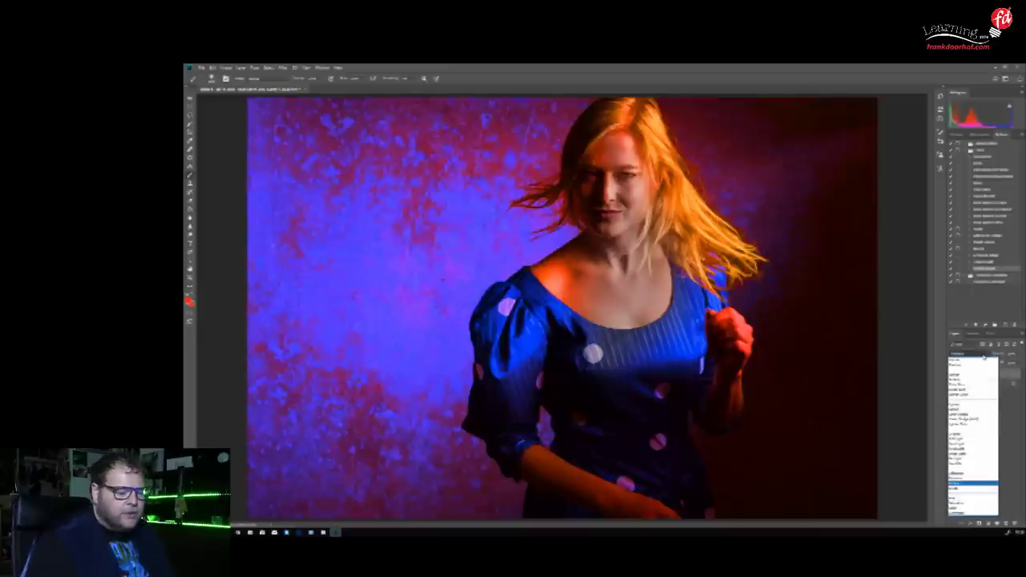
pyautogui.press('Up')
pyautogui.press('Up')
pyautogui.press('Up')
pyautogui.press('Up')
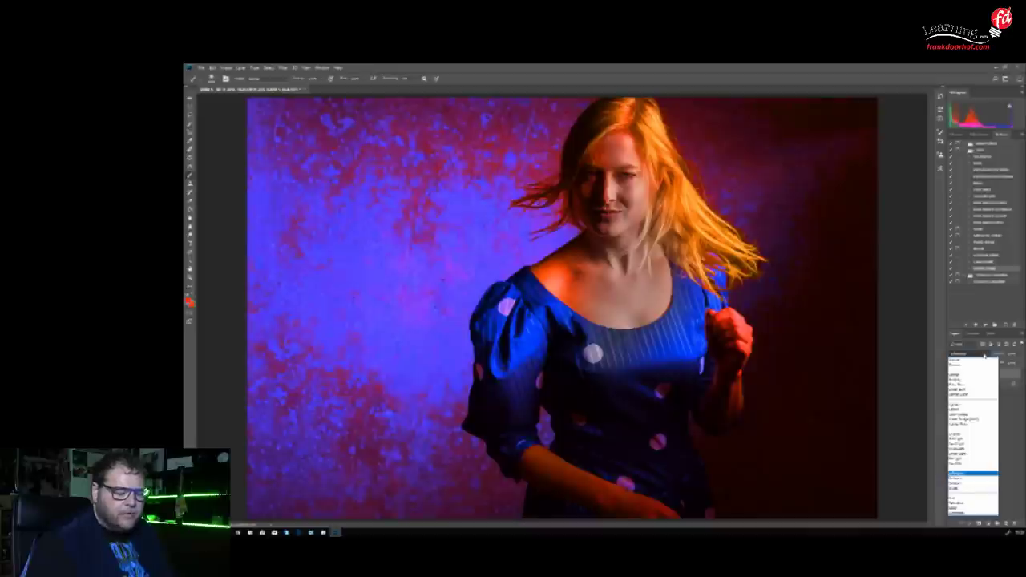
# Try Soft Light, Overlay and Screen blending on the painted blue and red layer
pyautogui.click(961, 437)
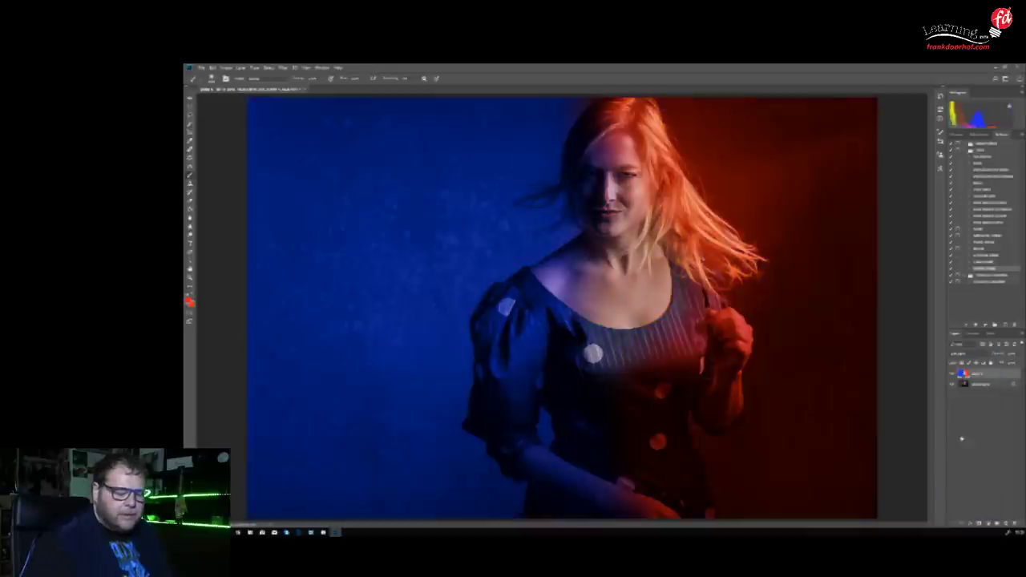
pyautogui.click(968, 354)
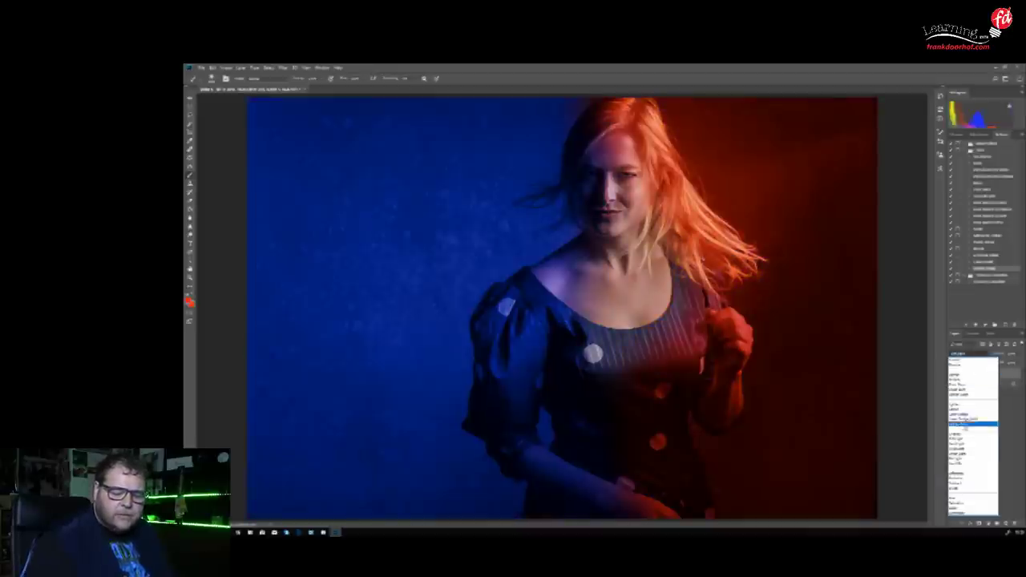
pyautogui.click(962, 437)
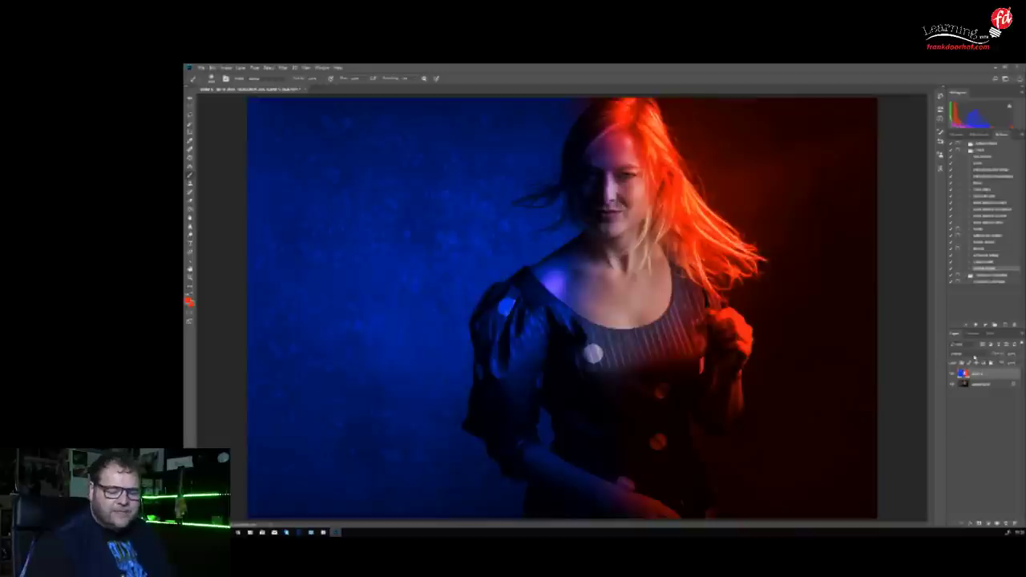
pyautogui.click(974, 356)
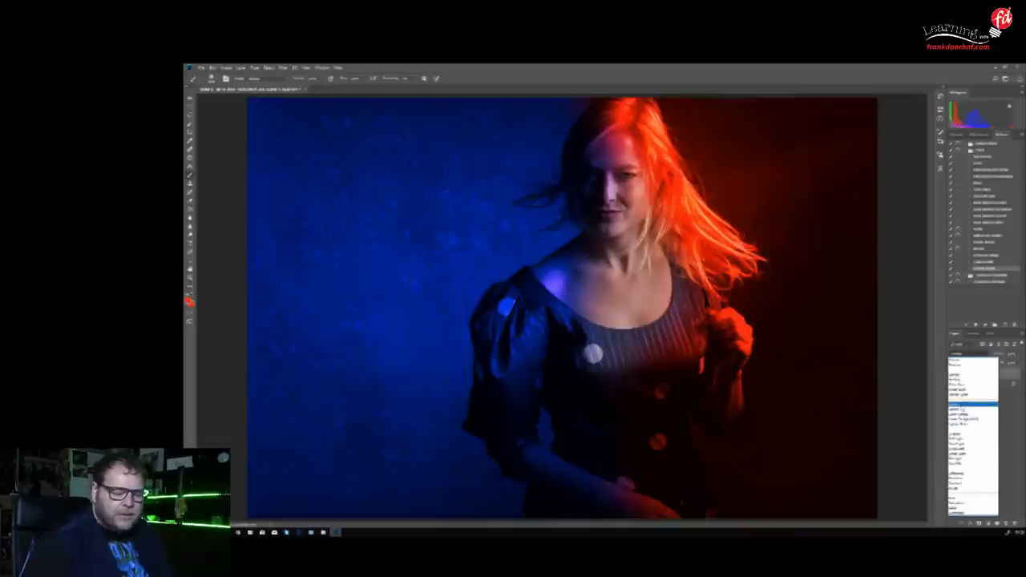
pyautogui.click(962, 409)
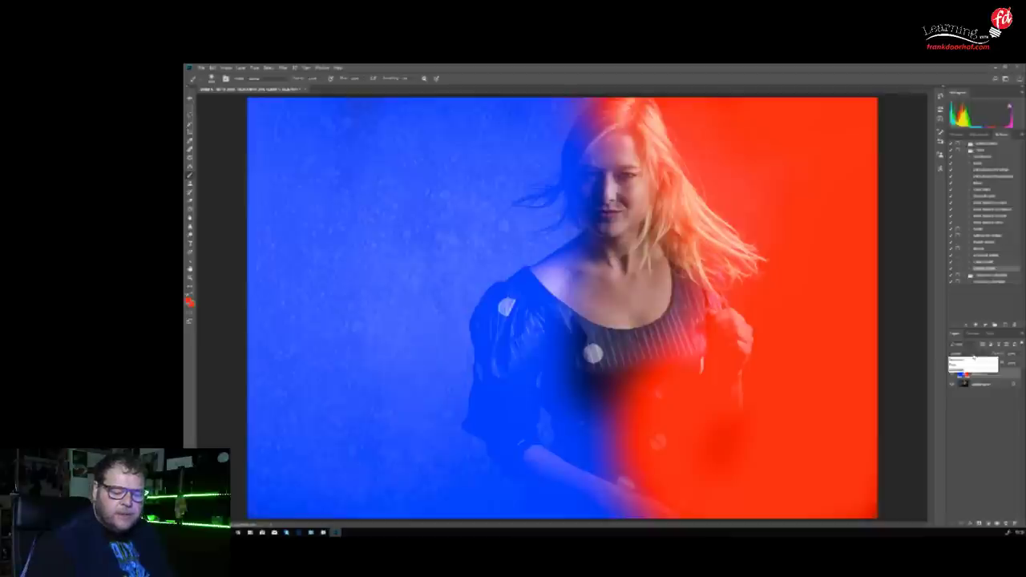
# Set the painted layer to a burn blend mode and lower its opacity for a subtler colour effect
pyautogui.click(974, 355)
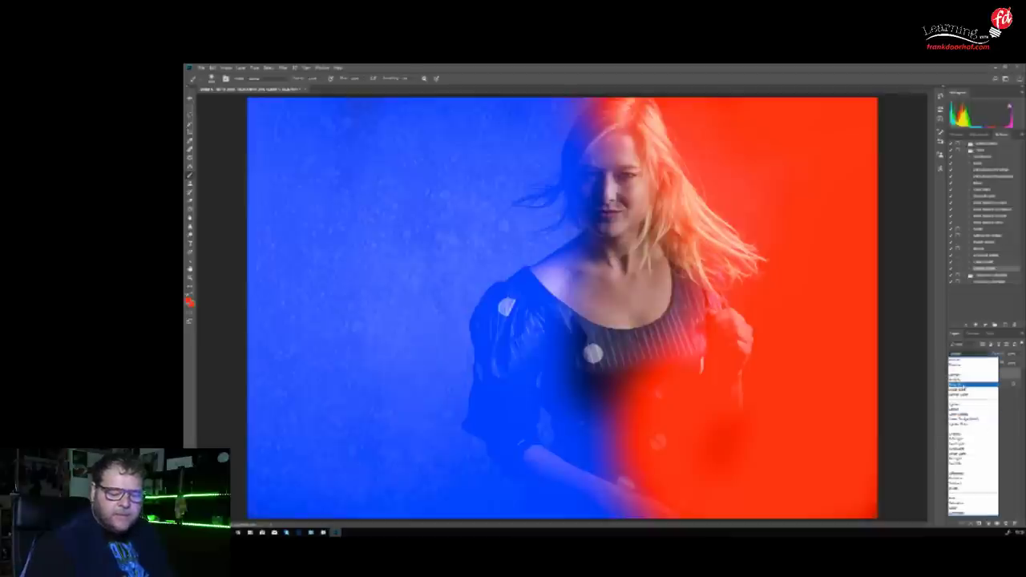
pyautogui.click(966, 386)
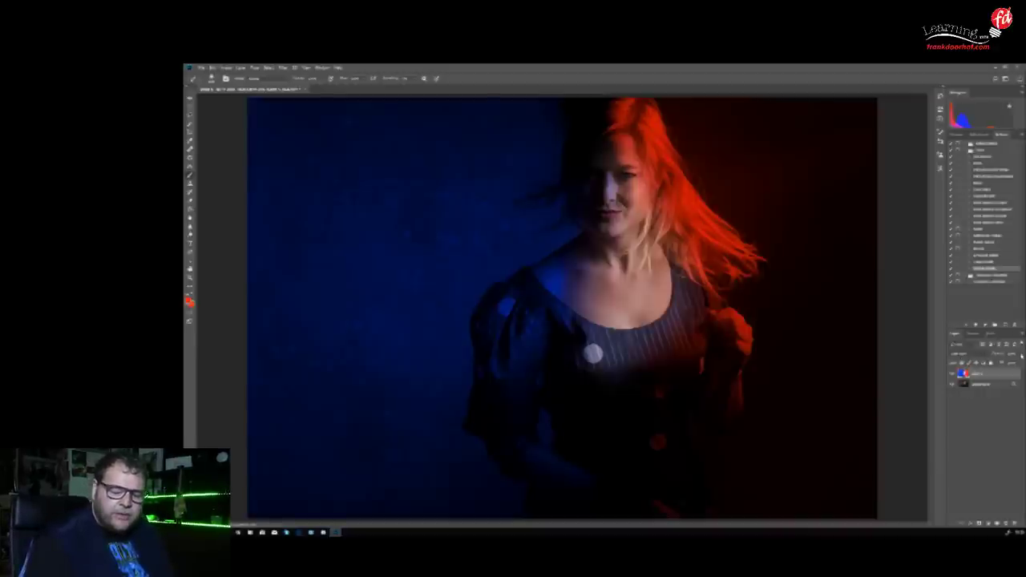
pyautogui.click(1000, 362)
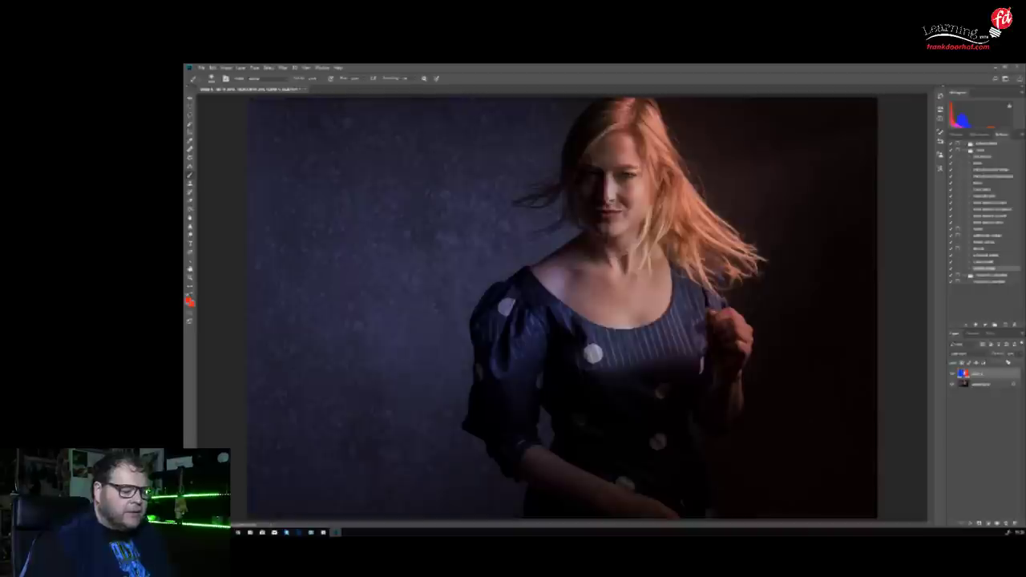
pyautogui.moveTo(1007, 362); pyautogui.dragTo(1010, 363)
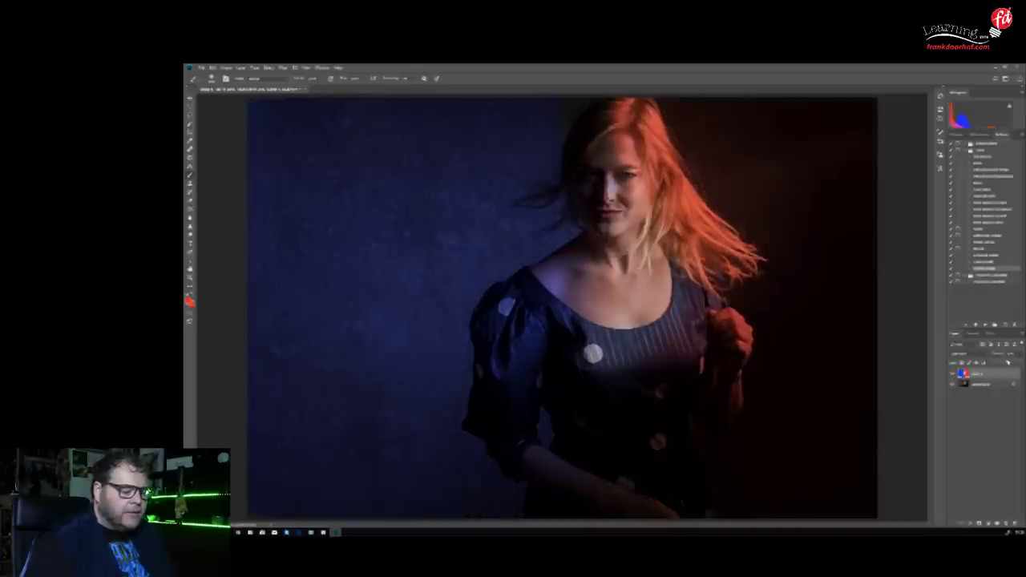
# Compare the photo with and without the painted colour layer by toggling the layer's visibility
pyautogui.click(952, 375)
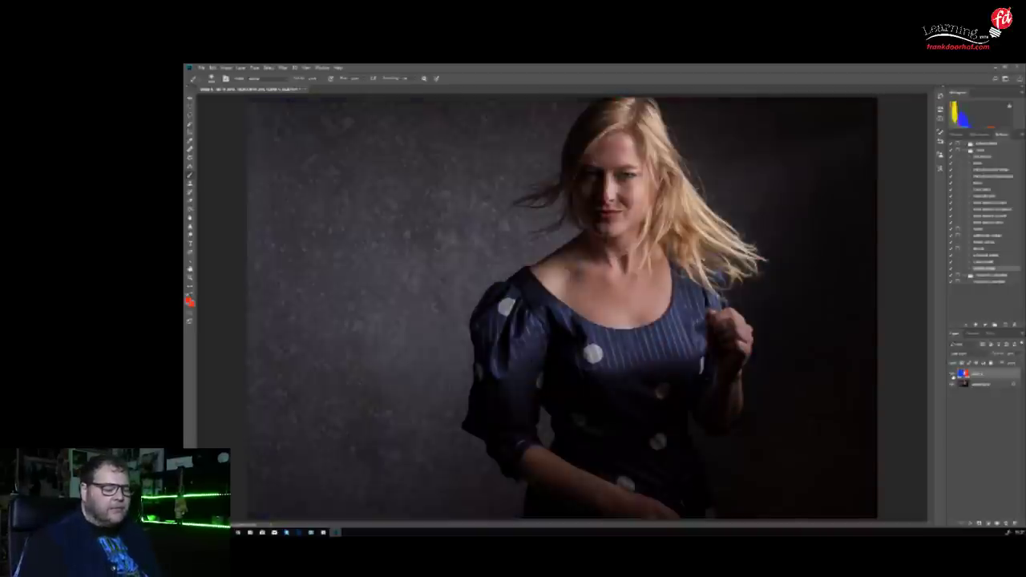
pyautogui.click(952, 374)
pyautogui.click(952, 374)
pyautogui.click(952, 374)
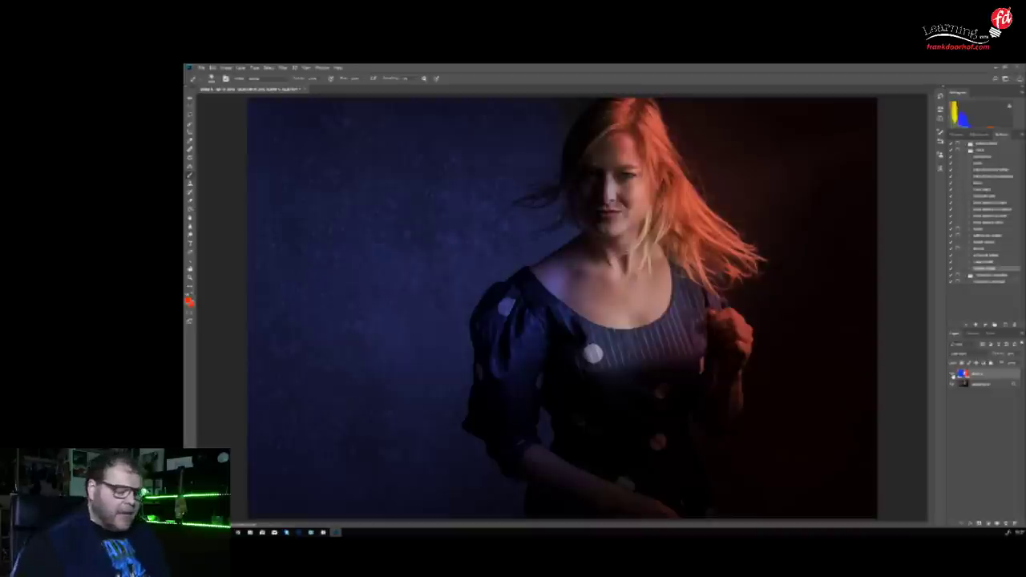
pyautogui.click(972, 383)
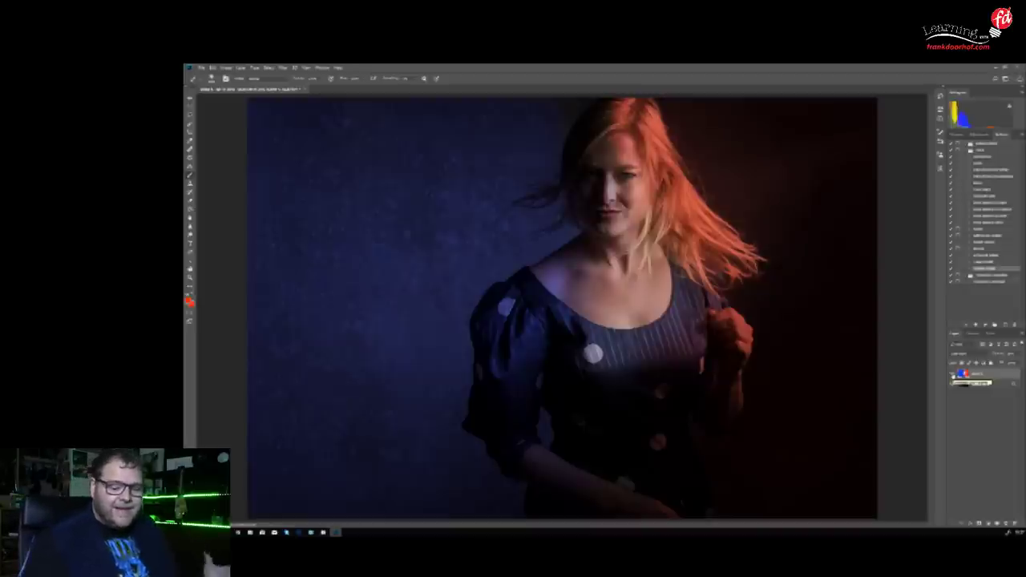
pyautogui.click(953, 374)
pyautogui.click(953, 375)
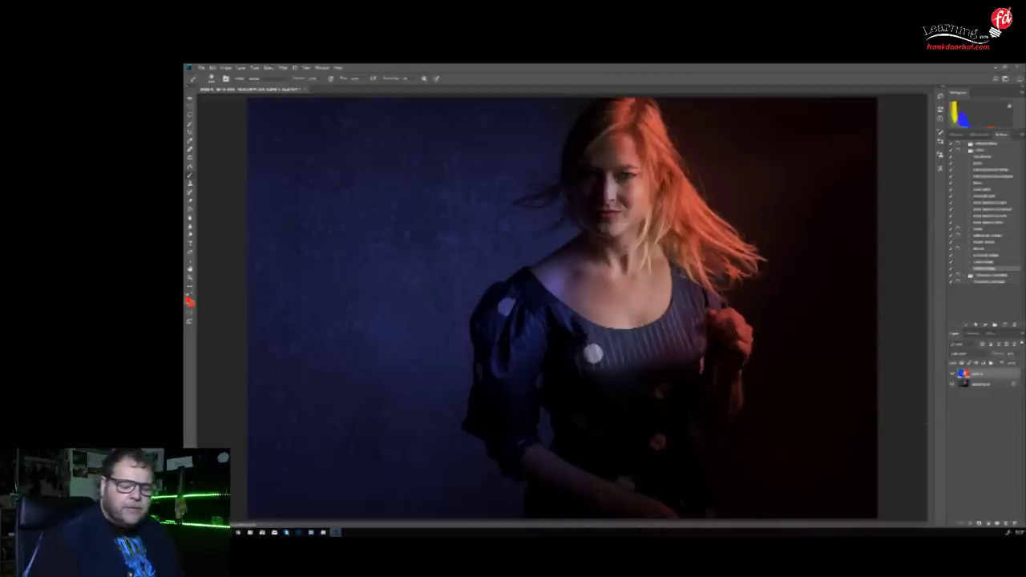
# Apply a strong Gaussian Blur to the painted layer, comparing the photo with and without its preview
pyautogui.click(282, 67)
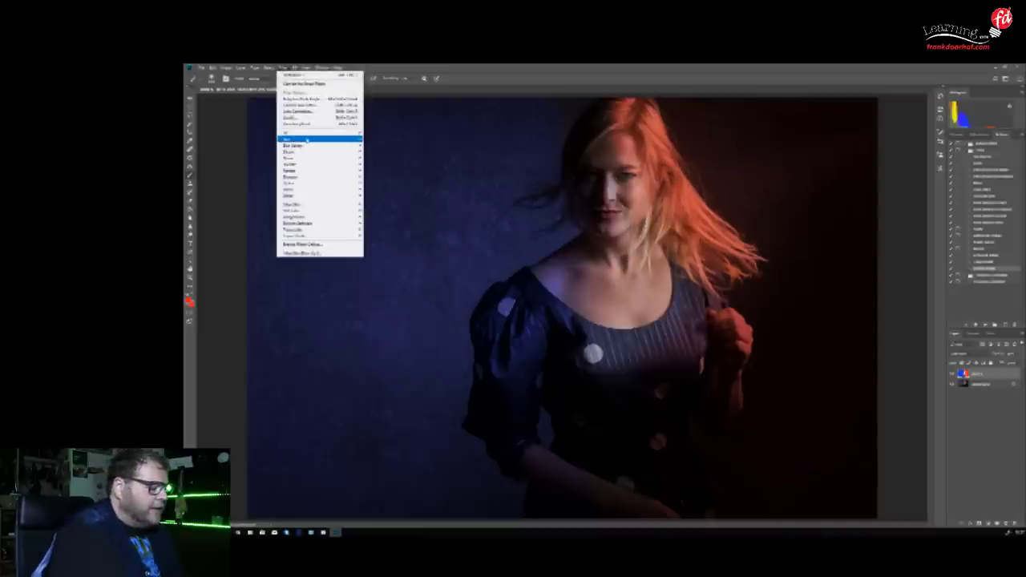
pyautogui.moveTo(307, 140)
pyautogui.click(376, 163)
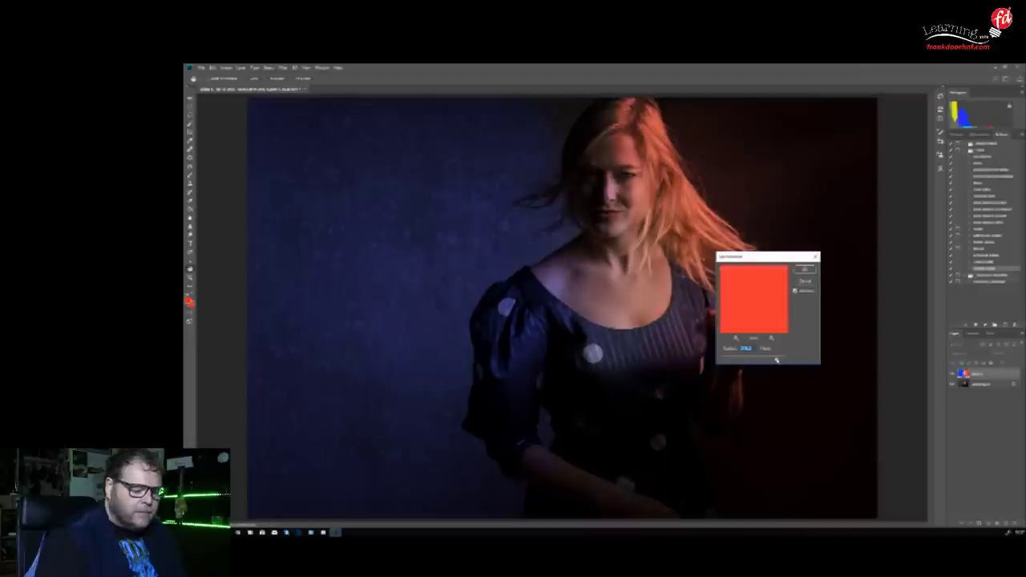
pyautogui.moveTo(776, 360); pyautogui.dragTo(771, 360)
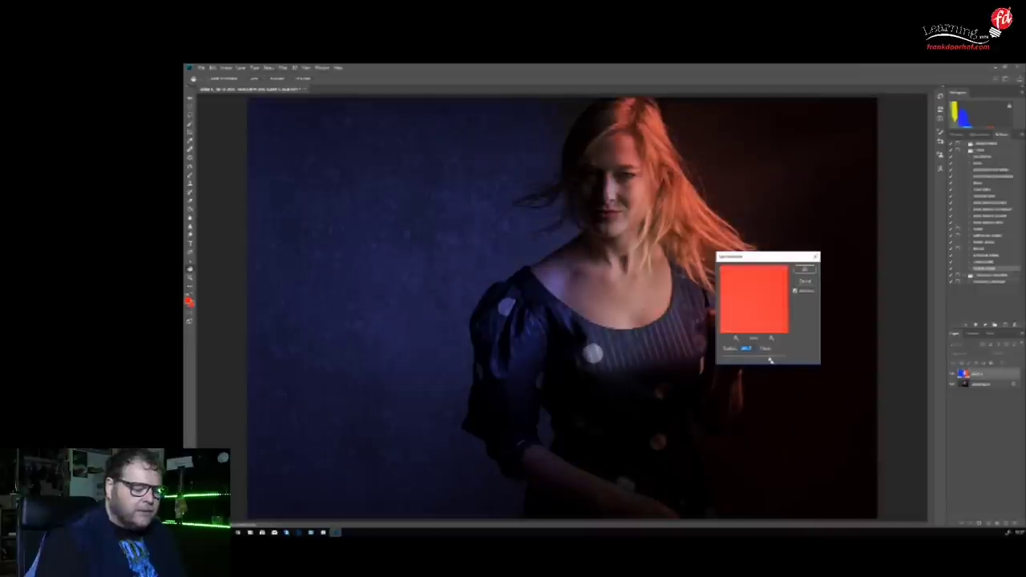
pyautogui.click(795, 291)
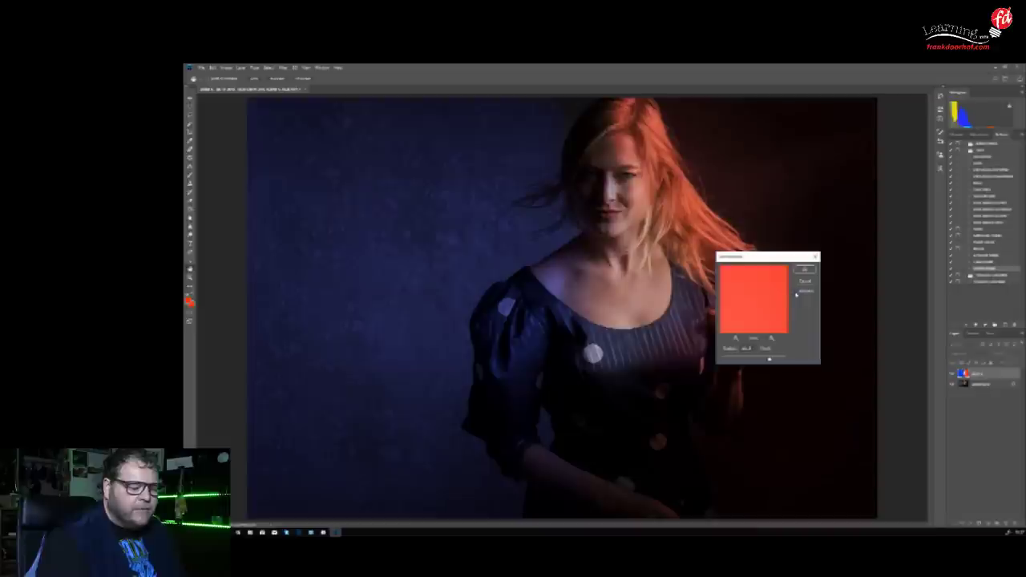
pyautogui.click(804, 270)
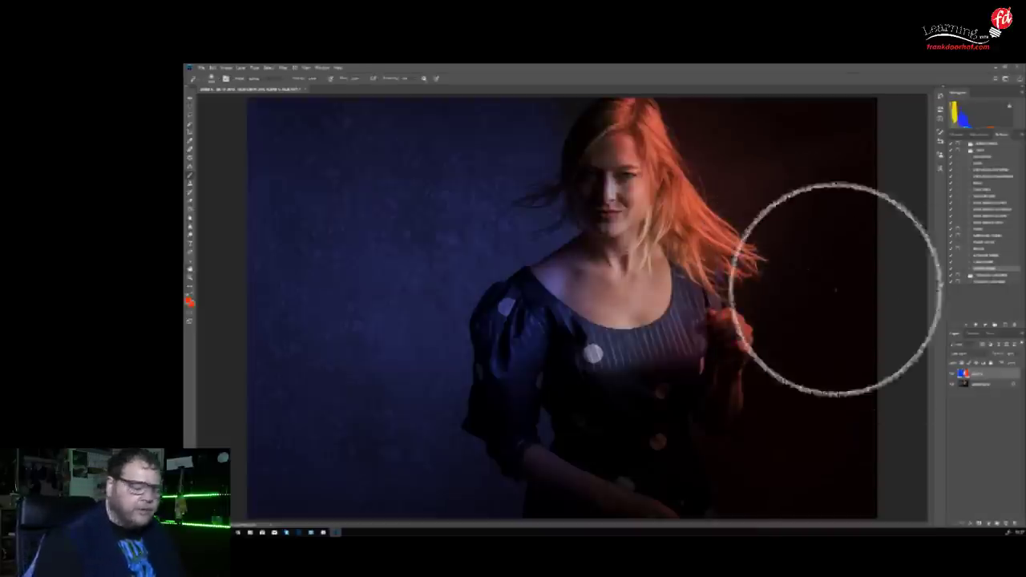
# Add a reveal-all layer mask to the painted layer and make black the foreground colour
pyautogui.click(242, 68)
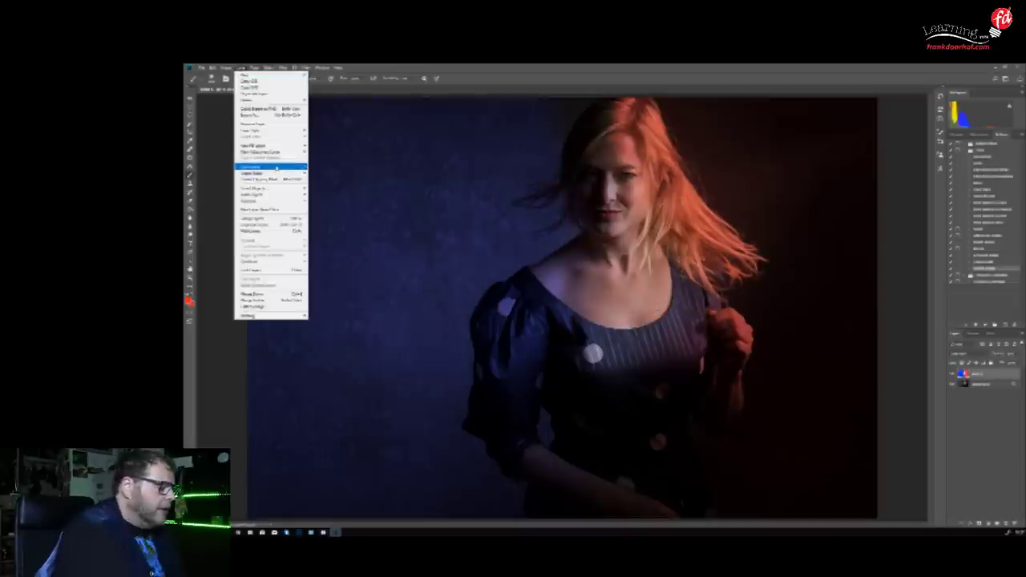
pyautogui.moveTo(273, 166)
pyautogui.click(328, 166)
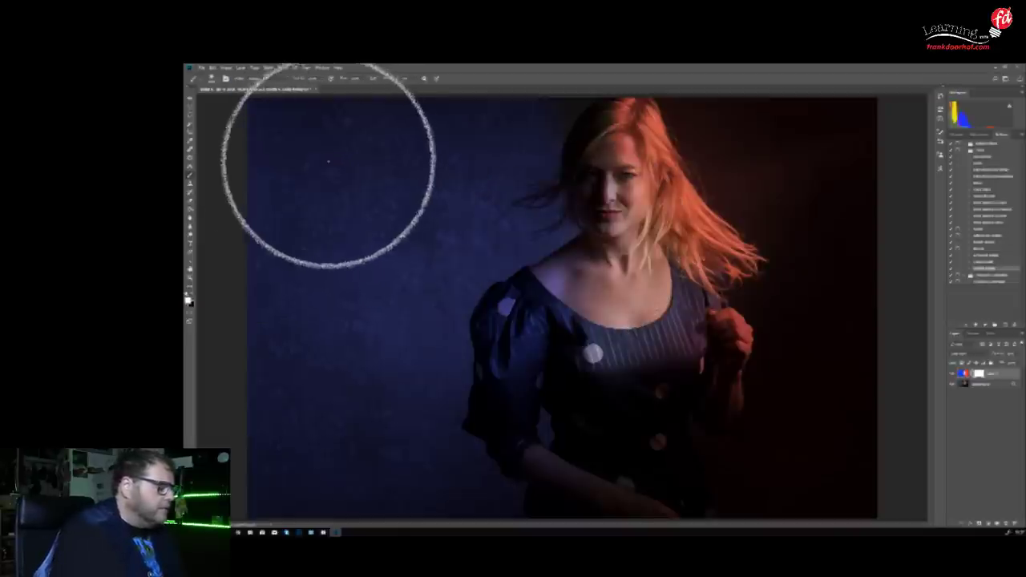
pyautogui.click(192, 295)
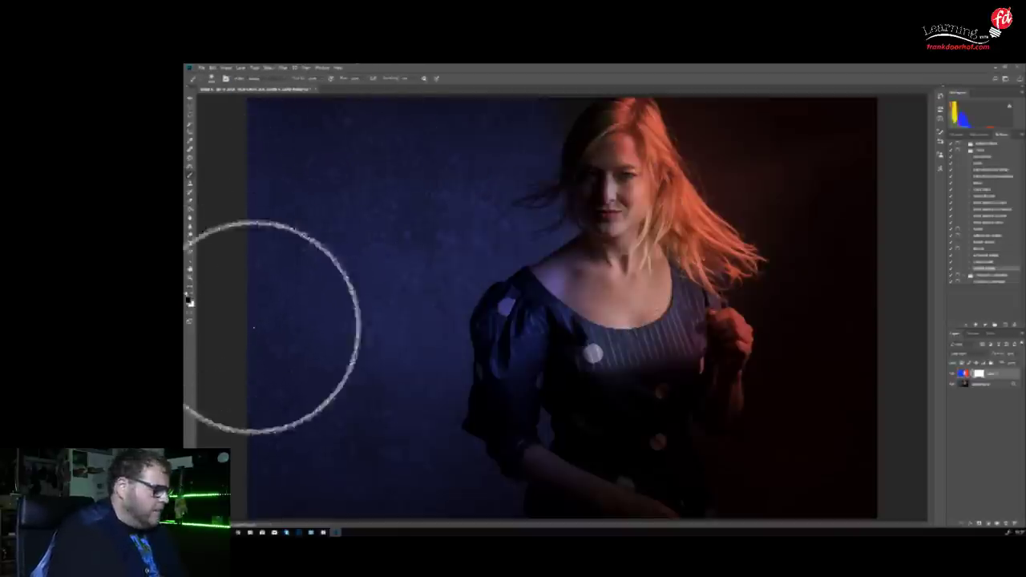
# Shrink the brush and paint black on the mask over the woman's face and forehead to remove the colour there
pyautogui.press('[')
pyautogui.press('[')
pyautogui.press('[')
pyautogui.press('[')
pyautogui.press('[')
pyautogui.press('[')
pyautogui.press('[')
pyautogui.press('[')
pyautogui.press('[')
pyautogui.press('[')
pyautogui.moveTo(623, 148)
pyautogui.mouseDown()
pyautogui.moveTo(611, 152)
pyautogui.moveTo(625, 196)
pyautogui.moveTo(639, 156)
pyautogui.moveTo(610, 233)
pyautogui.moveTo(584, 216)
pyautogui.moveTo(609, 138)
pyautogui.mouseUp()
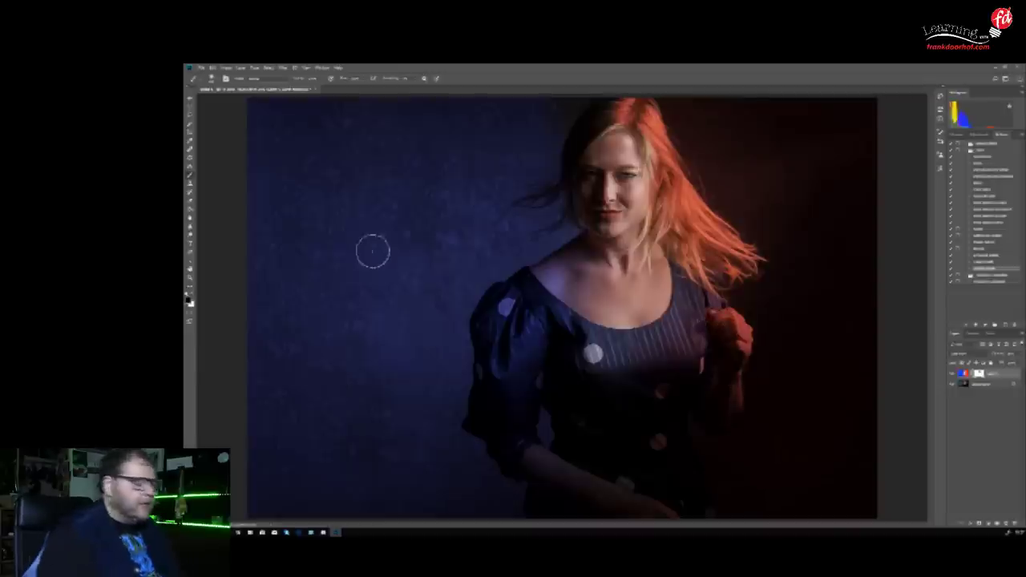
# Paint white on the mask around the face, hair and forehead to bring the colour back there
pyautogui.press('x')
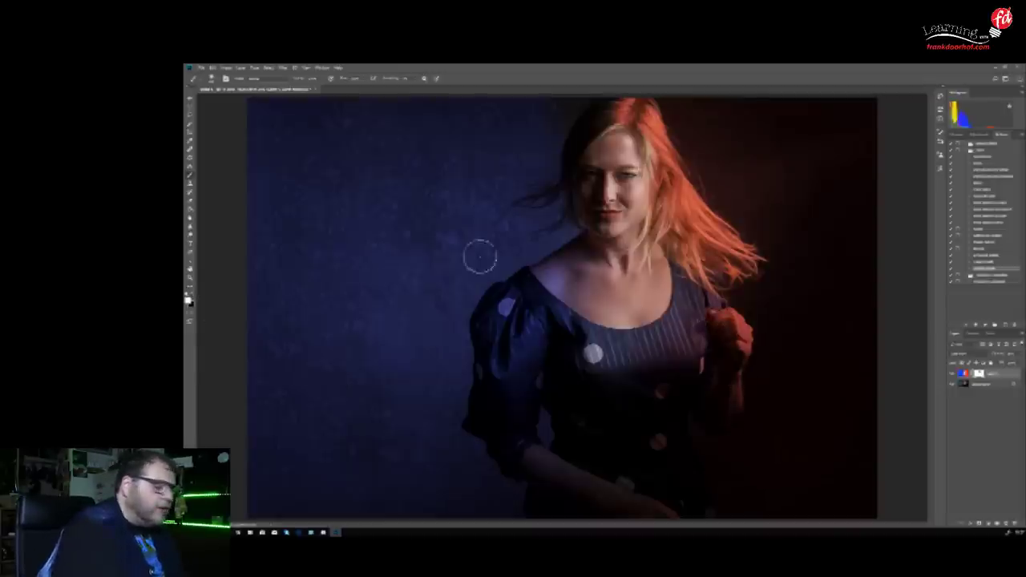
pyautogui.moveTo(653, 153)
pyautogui.mouseDown()
pyautogui.moveTo(656, 173)
pyautogui.moveTo(662, 137)
pyautogui.moveTo(609, 121)
pyautogui.moveTo(564, 180)
pyautogui.mouseUp()
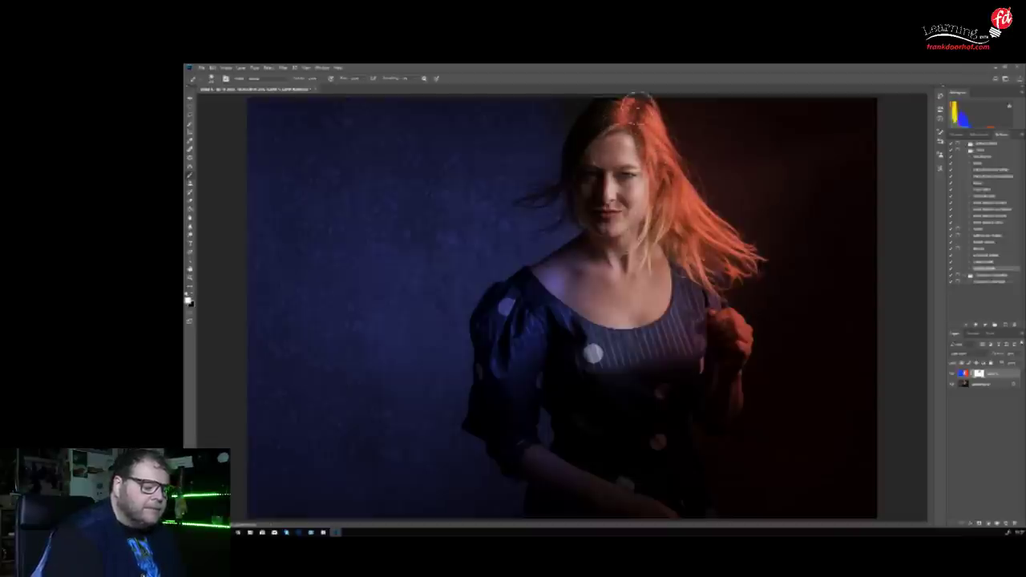
pyautogui.moveTo(637, 109)
pyautogui.mouseDown()
pyautogui.moveTo(593, 137)
pyautogui.moveTo(584, 158)
pyautogui.moveTo(612, 111)
pyautogui.moveTo(600, 133)
pyautogui.moveTo(635, 116)
pyautogui.mouseUp()
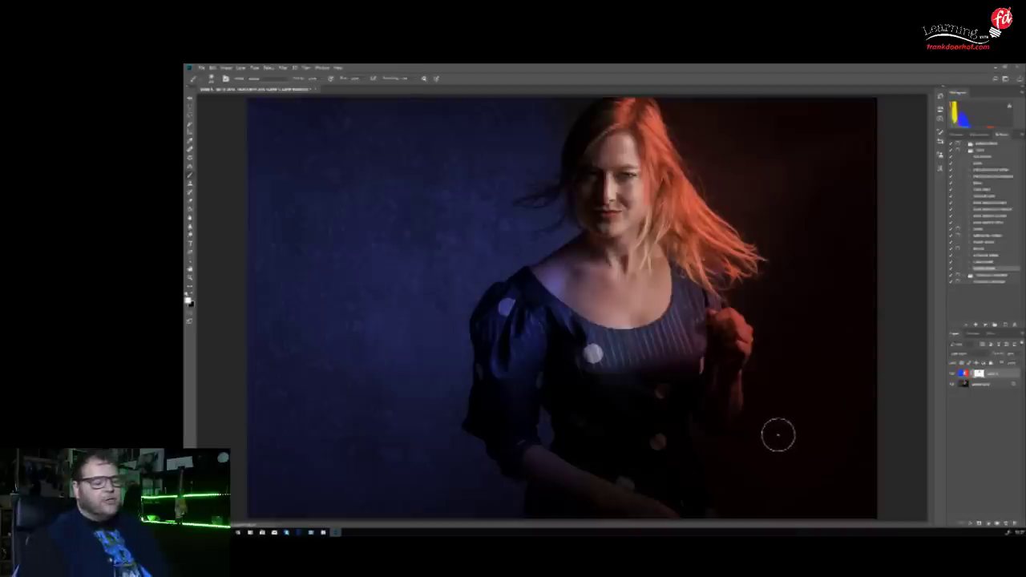
pyautogui.hotkey('ctrl', '2')
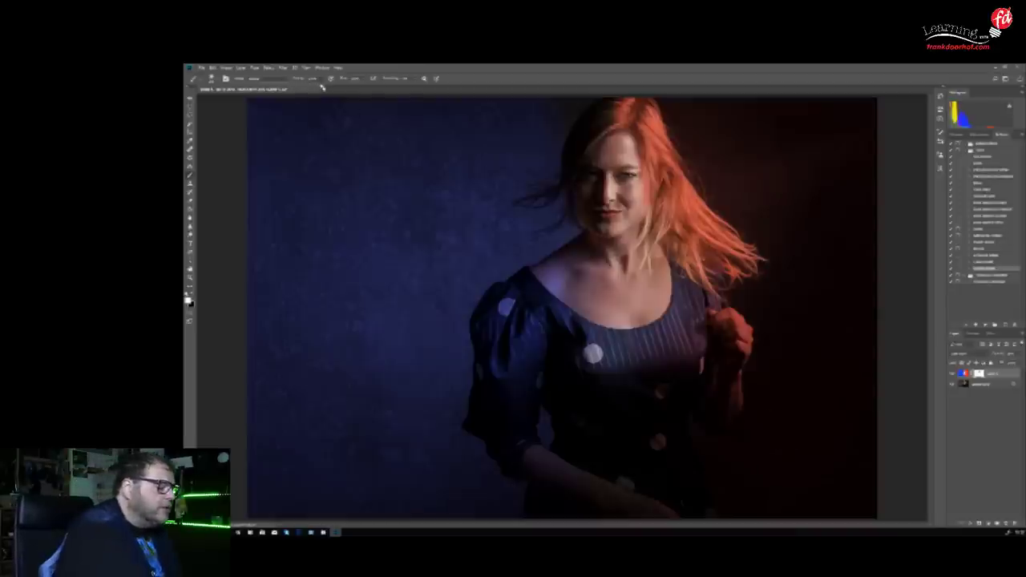
pyautogui.click(620, 138)
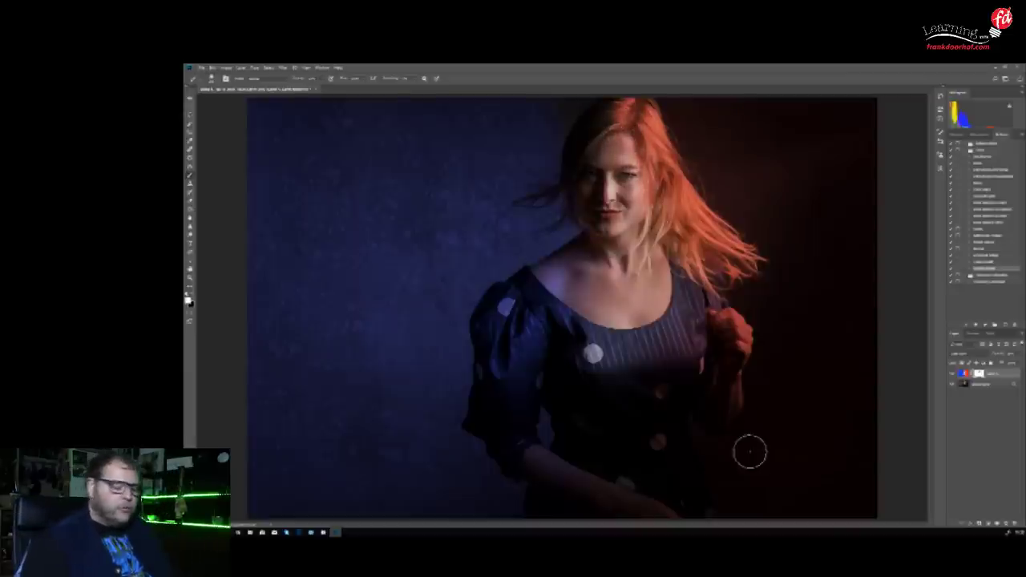
# Compare the photo with and without the masked colour layer, and merge the layers into the background
pyautogui.click(953, 374)
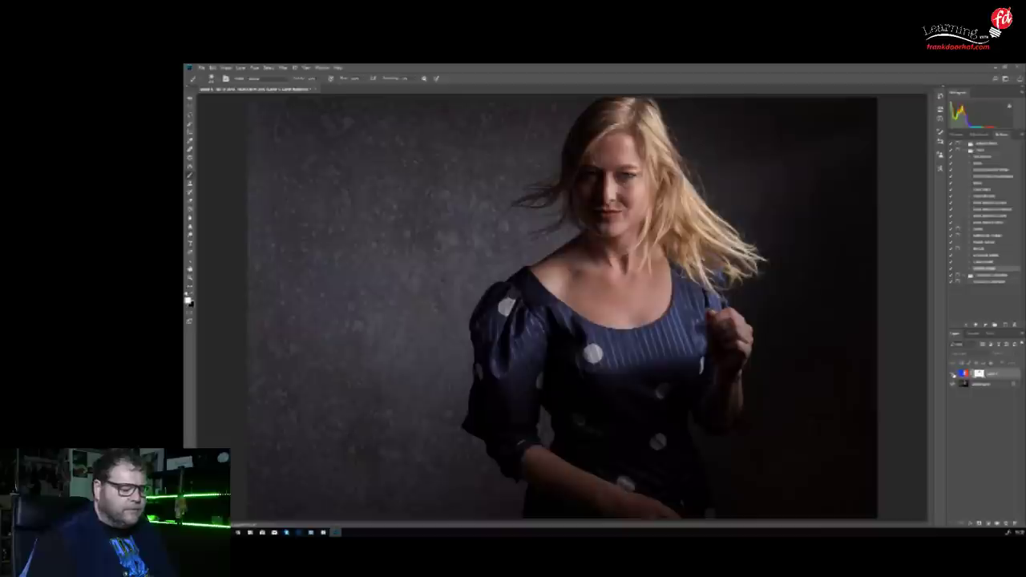
pyautogui.click(953, 374)
pyautogui.click(241, 68)
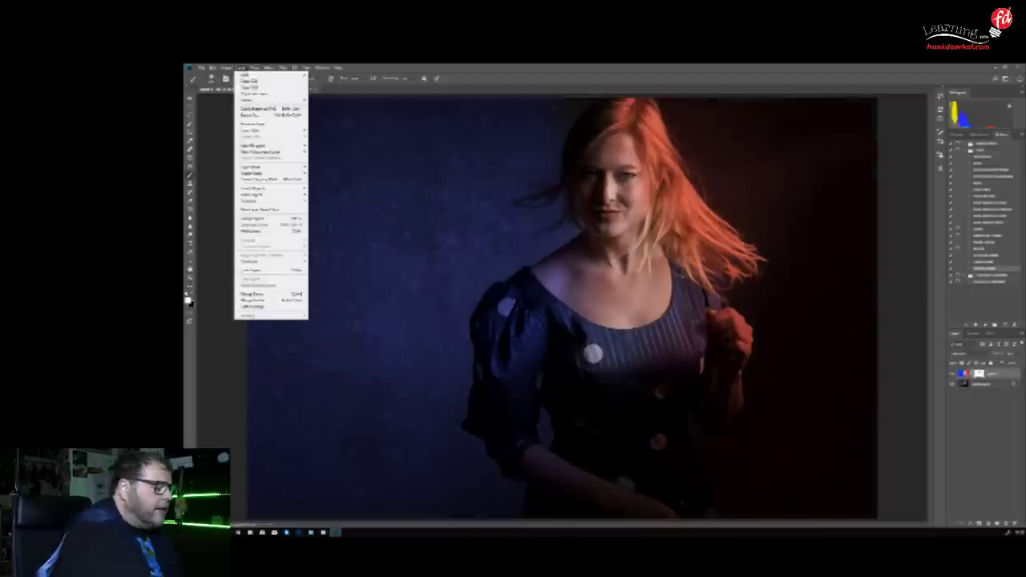
pyautogui.click(265, 302)
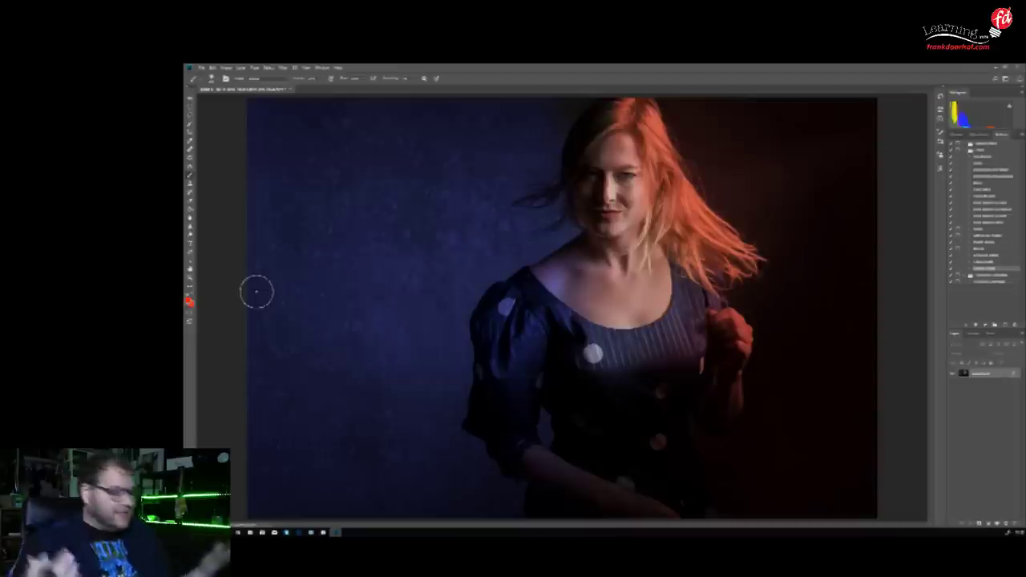
# Open the merged photo in the Exposure filter plug-in and enlarge its window to fill the screen
pyautogui.click(282, 67)
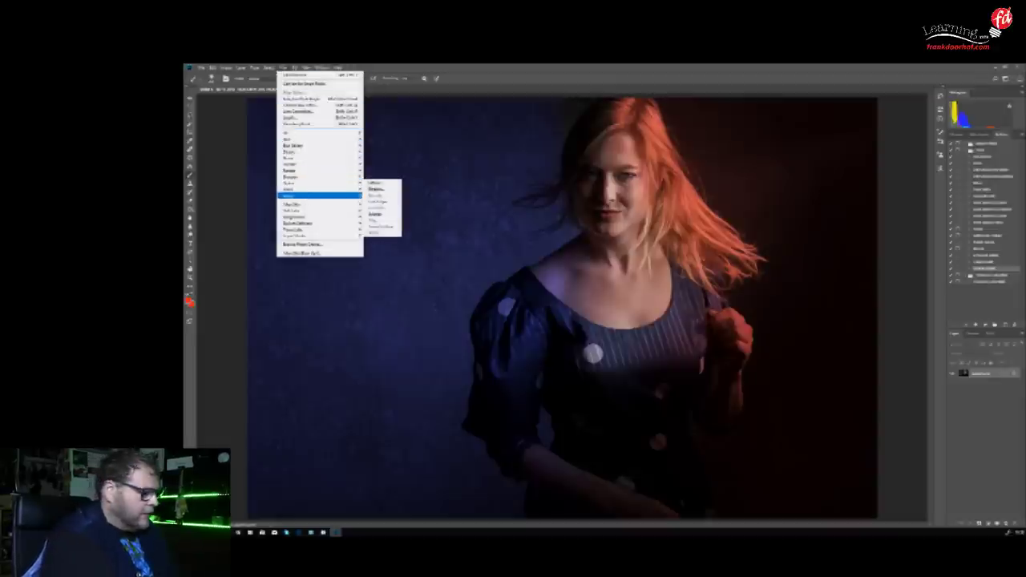
pyautogui.moveTo(305, 205)
pyautogui.click(382, 211)
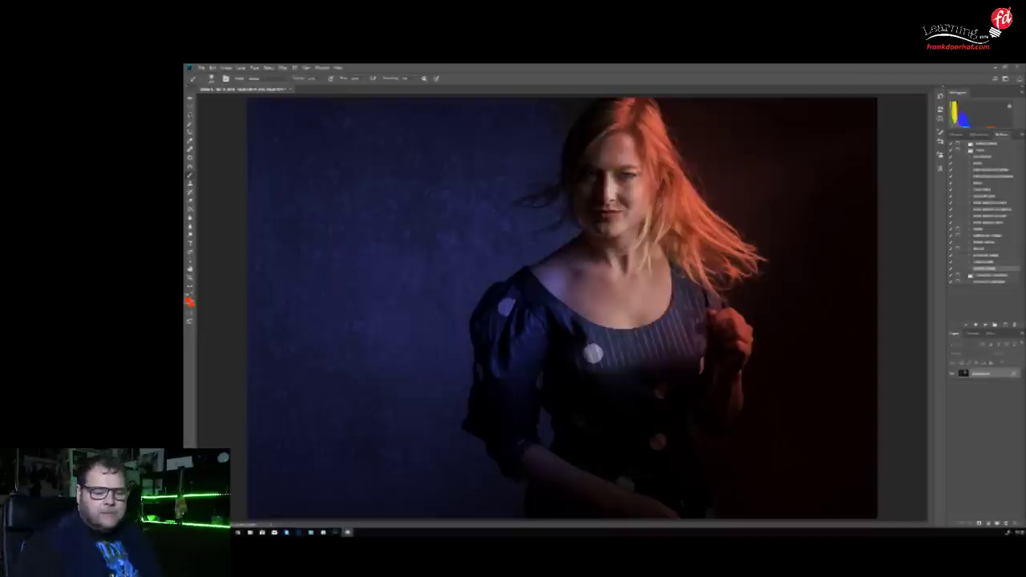
pyautogui.moveTo(501, 65); pyautogui.dragTo(539, 121)
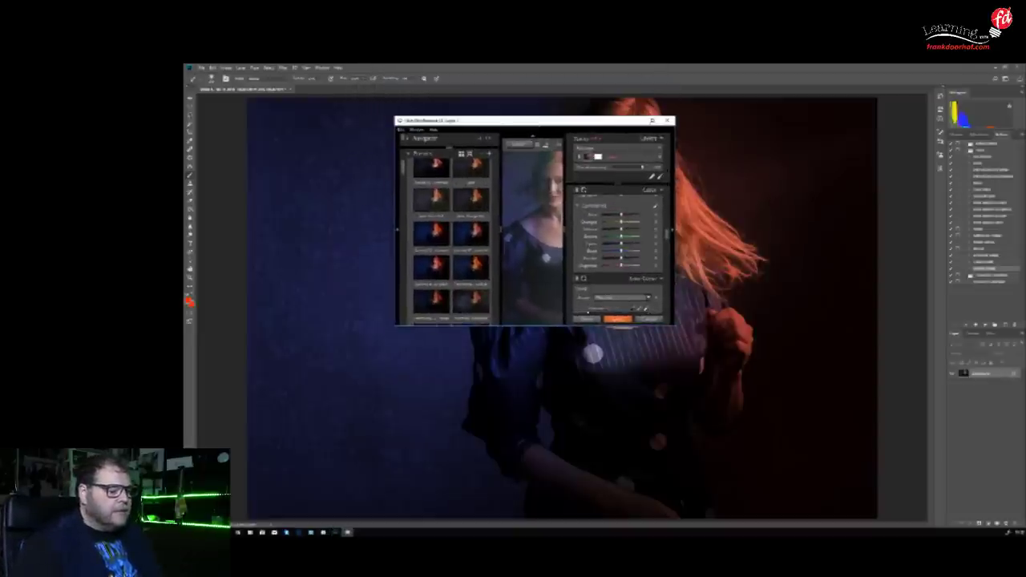
pyautogui.click(652, 120)
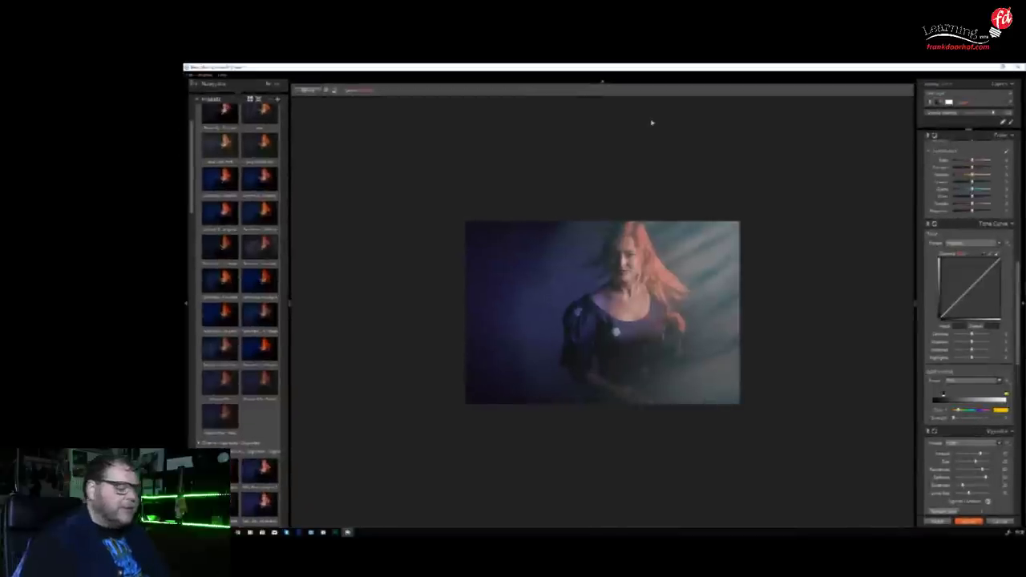
# Reset the plug-in's previously applied effect settings and fit the photo to the viewing area
pyautogui.click(205, 75)
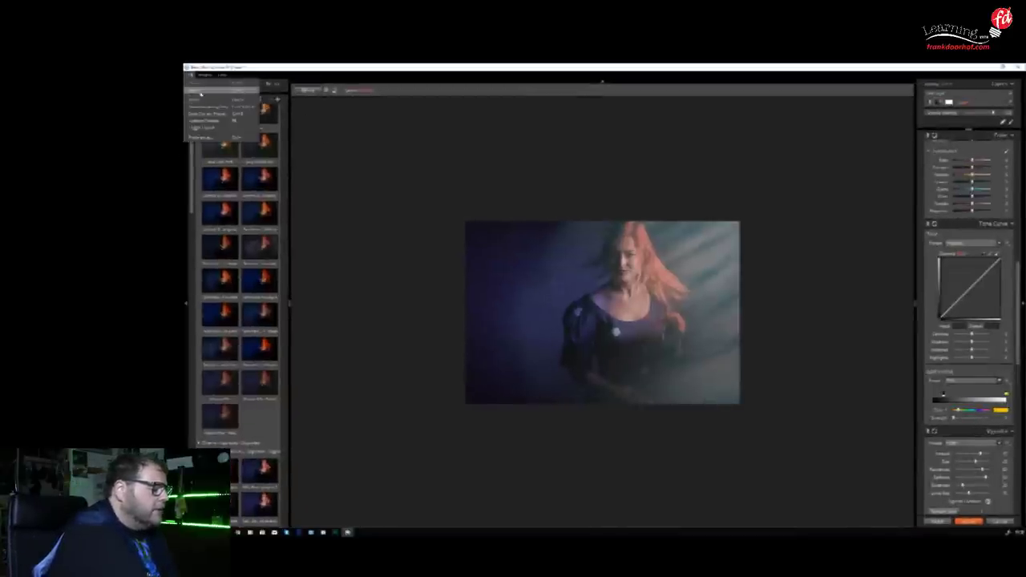
pyautogui.click(197, 97)
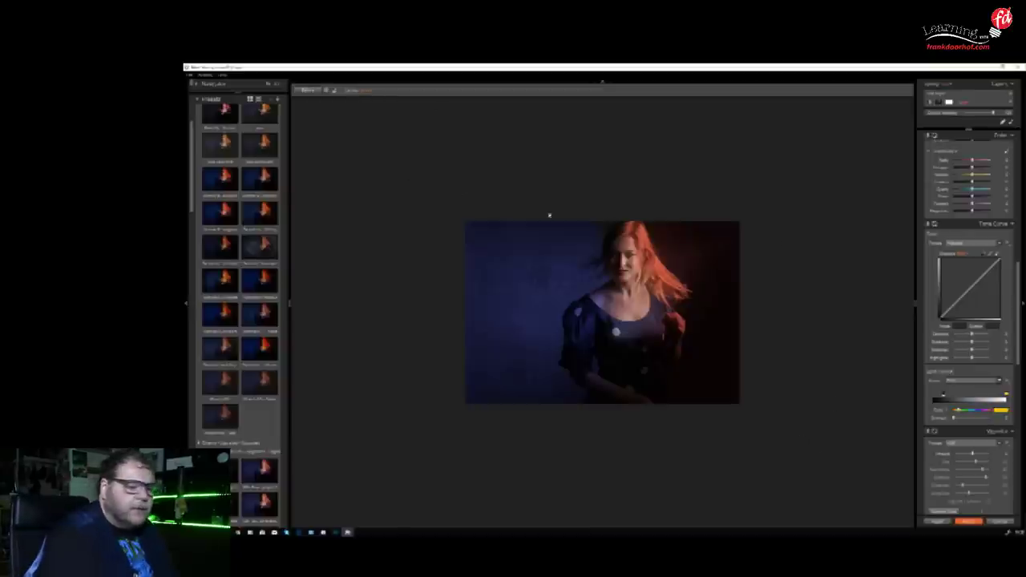
pyautogui.click(269, 85)
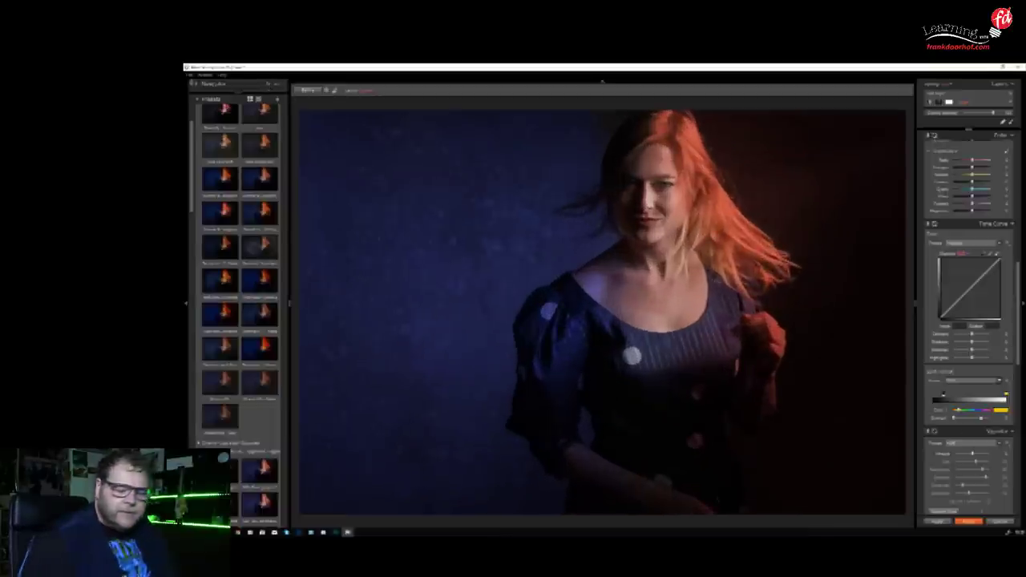
# Enable the Light Effect overlay and apply the bright white glow effect with warm edges
pyautogui.moveTo(1016, 288); pyautogui.dragTo(1016, 402)
pyautogui.click(927, 210)
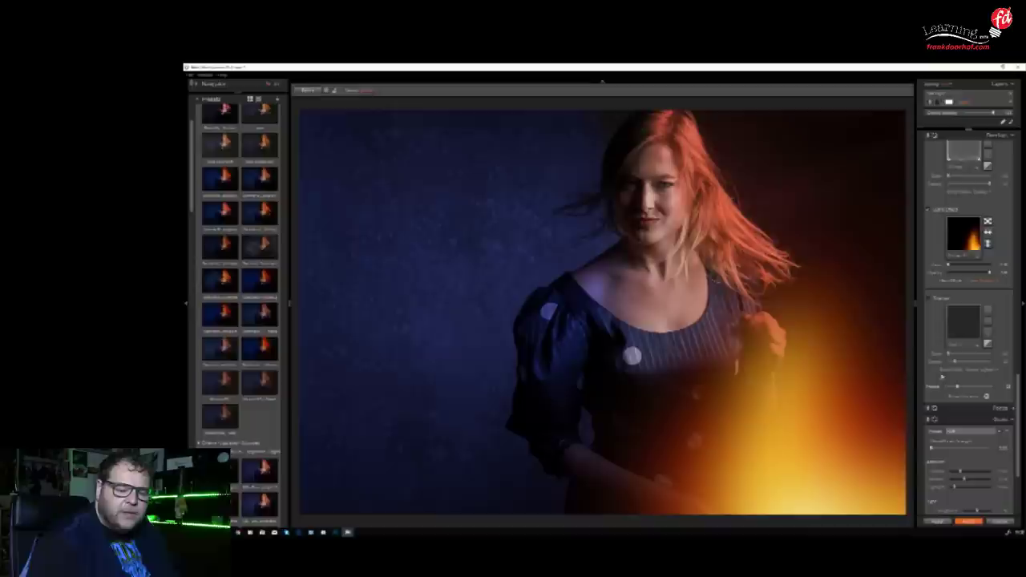
pyautogui.click(977, 257)
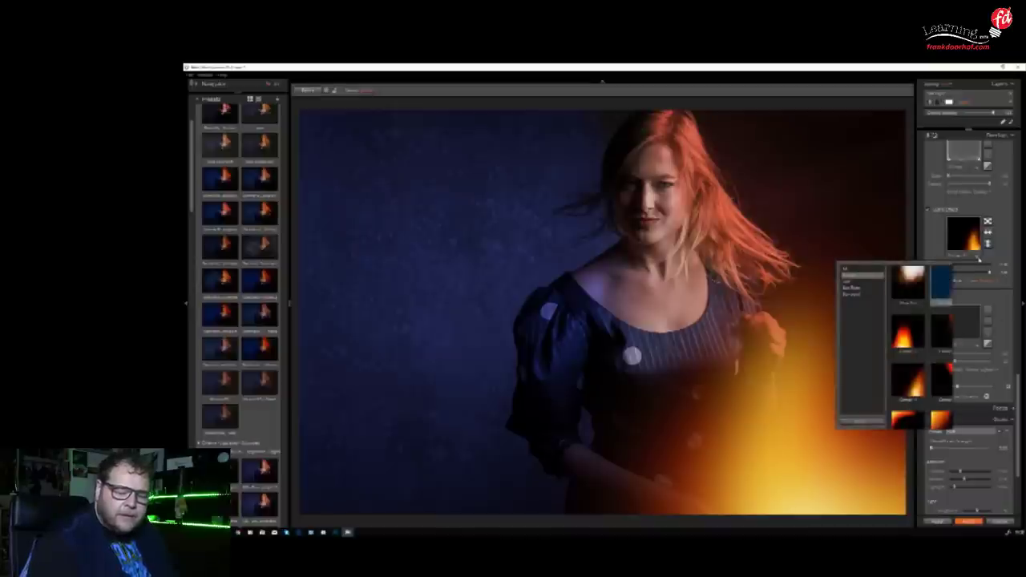
pyautogui.click(910, 285)
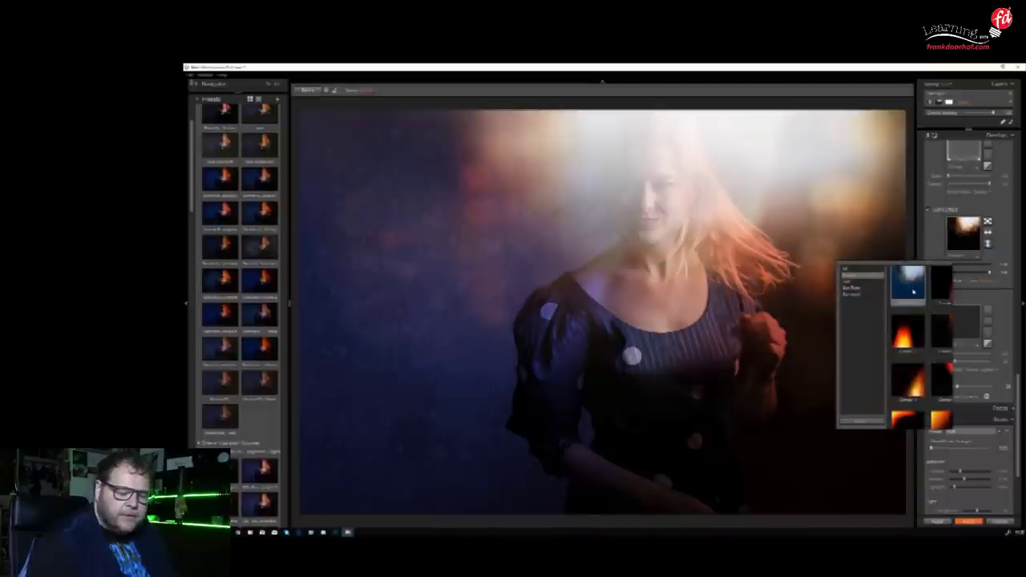
pyautogui.click(913, 292)
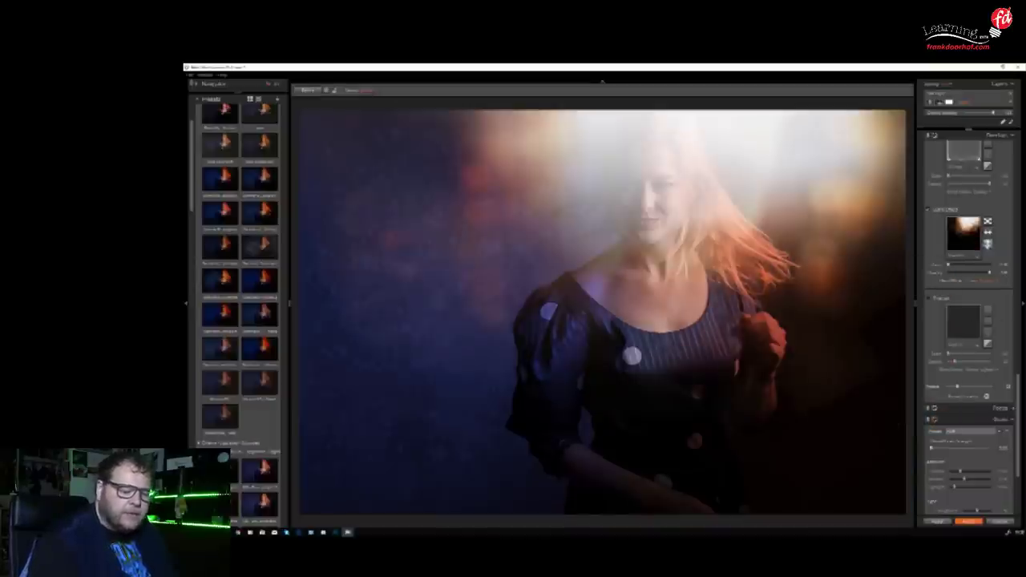
# Try flipping the white glow vertically and horizontally, enlarging it and lowering its opacity
pyautogui.click(988, 244)
pyautogui.click(987, 233)
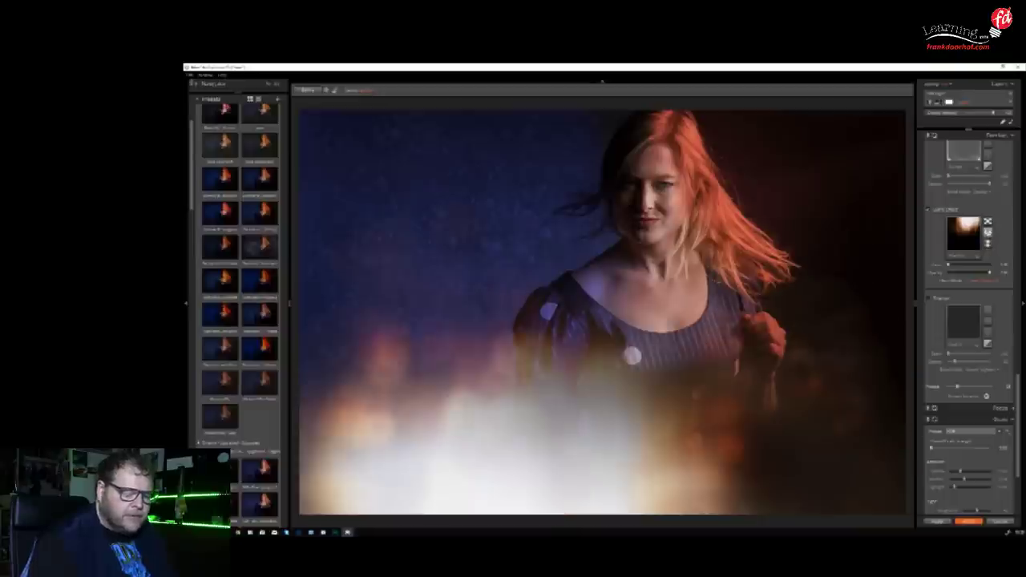
pyautogui.moveTo(949, 266); pyautogui.dragTo(973, 274)
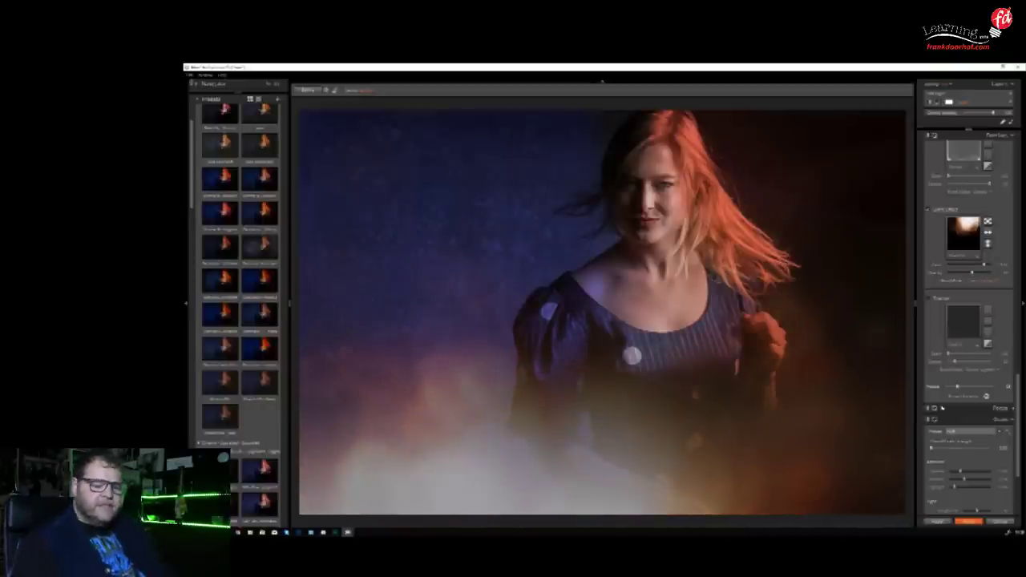
pyautogui.click(988, 244)
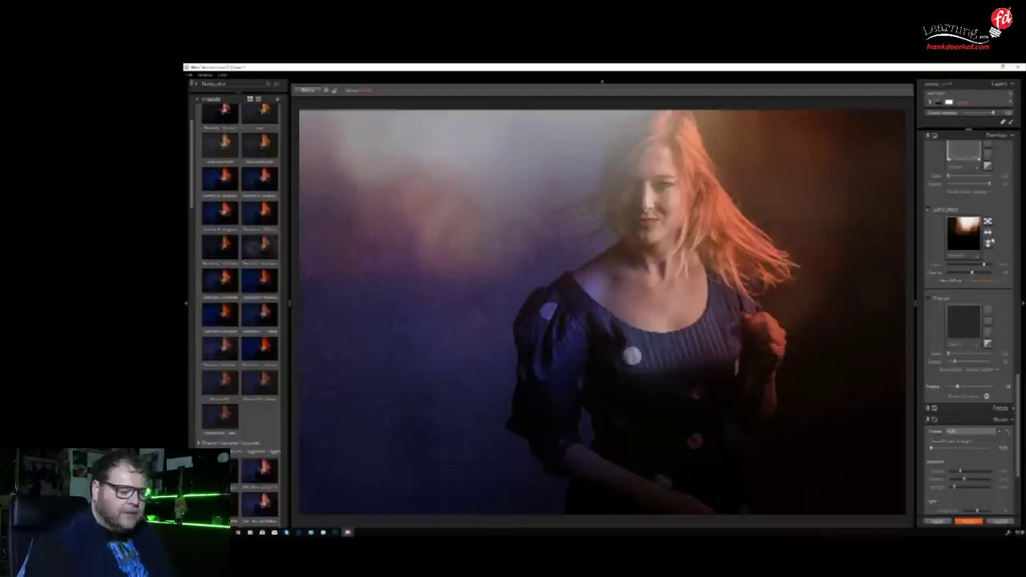
pyautogui.moveTo(970, 273); pyautogui.dragTo(961, 273)
# Try several light effects from the corner category on the photo, including red, green and yellow-orange glows
pyautogui.click(977, 257)
pyautogui.click(978, 258)
pyautogui.click(910, 281)
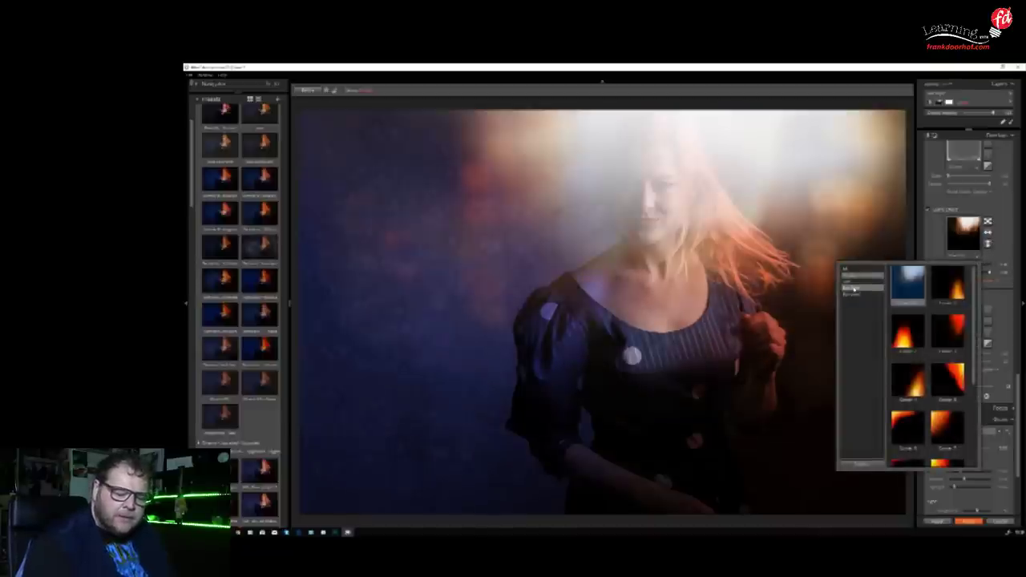
pyautogui.click(952, 306)
pyautogui.click(951, 325)
pyautogui.scroll(-5, 938, 361)
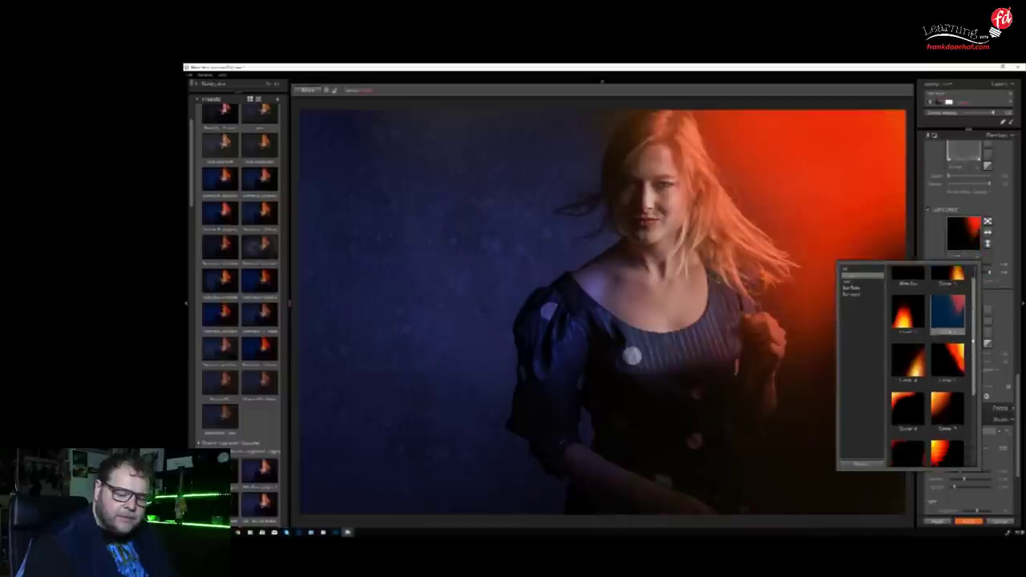
pyautogui.click(948, 388)
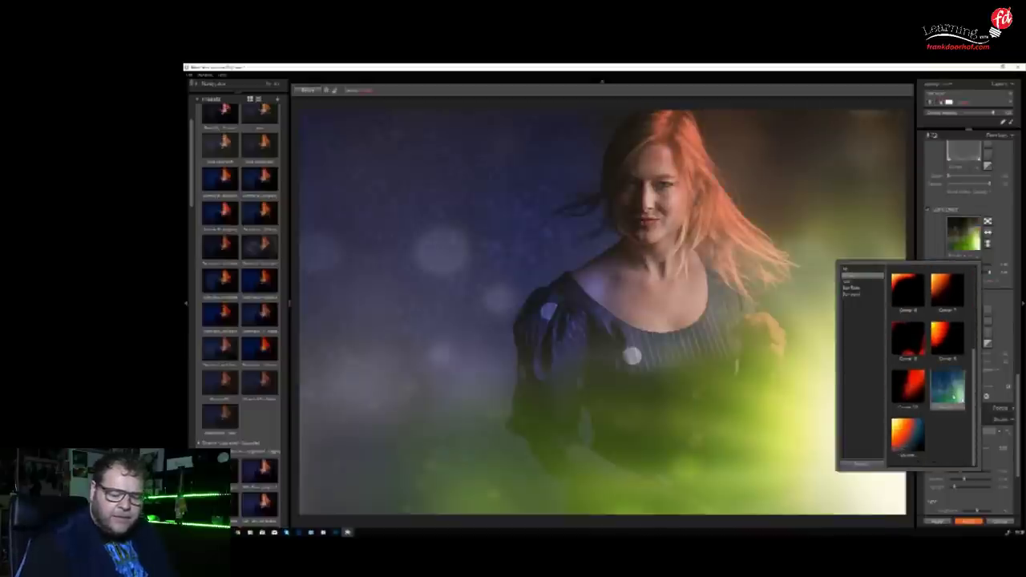
pyautogui.click(947, 345)
pyautogui.click(909, 289)
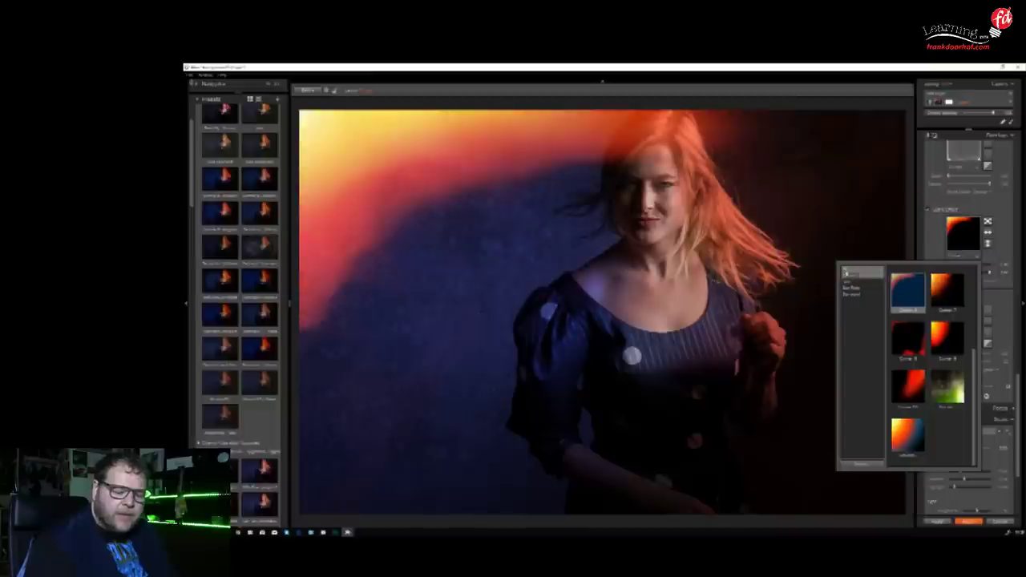
# Browse all light effect categories and try blue rays, a yellow-red flare and coloured edge light leaks
pyautogui.click(852, 269)
pyautogui.scroll(-5, 922, 337)
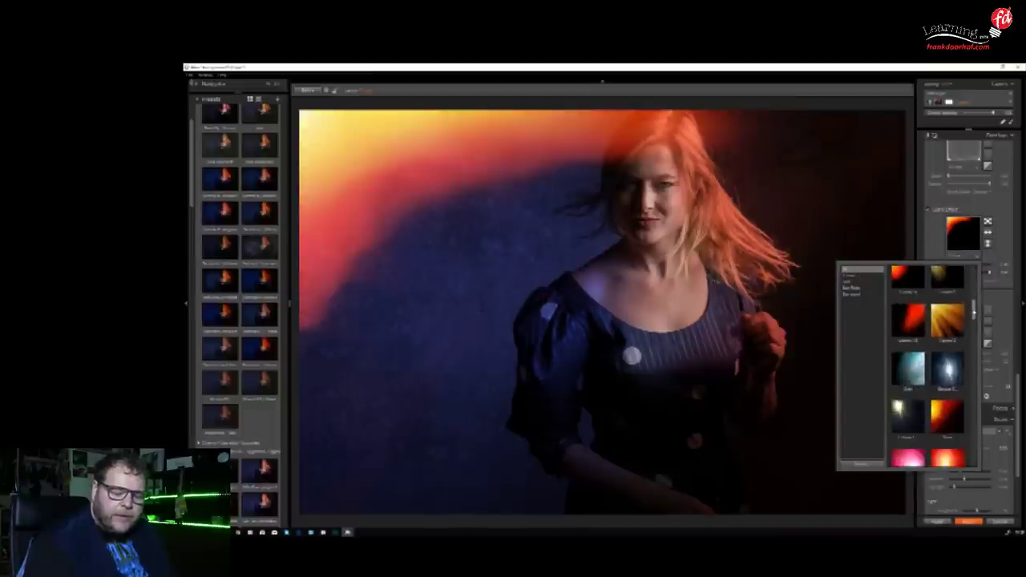
pyautogui.click(915, 338)
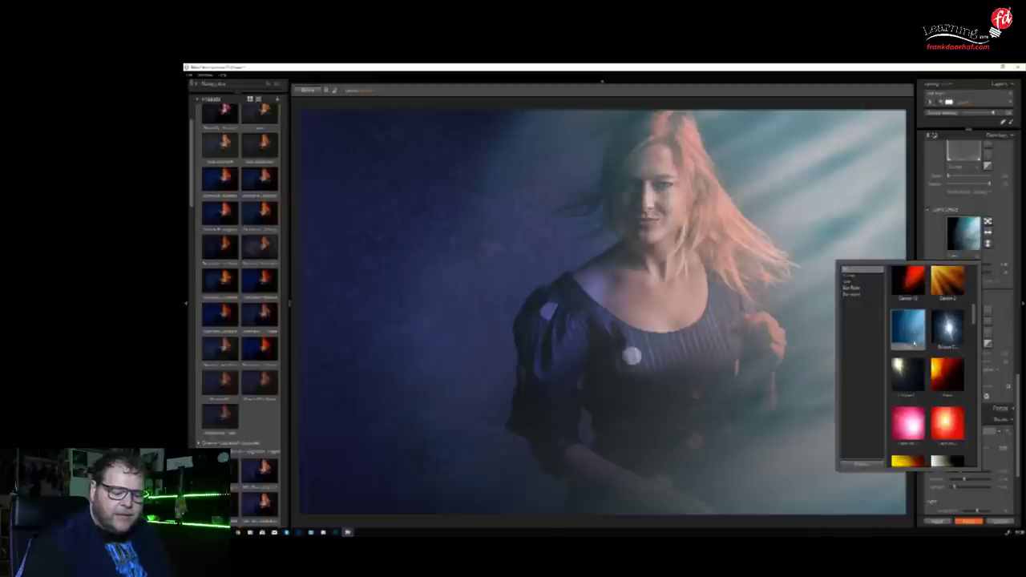
pyautogui.click(907, 371)
pyautogui.click(947, 374)
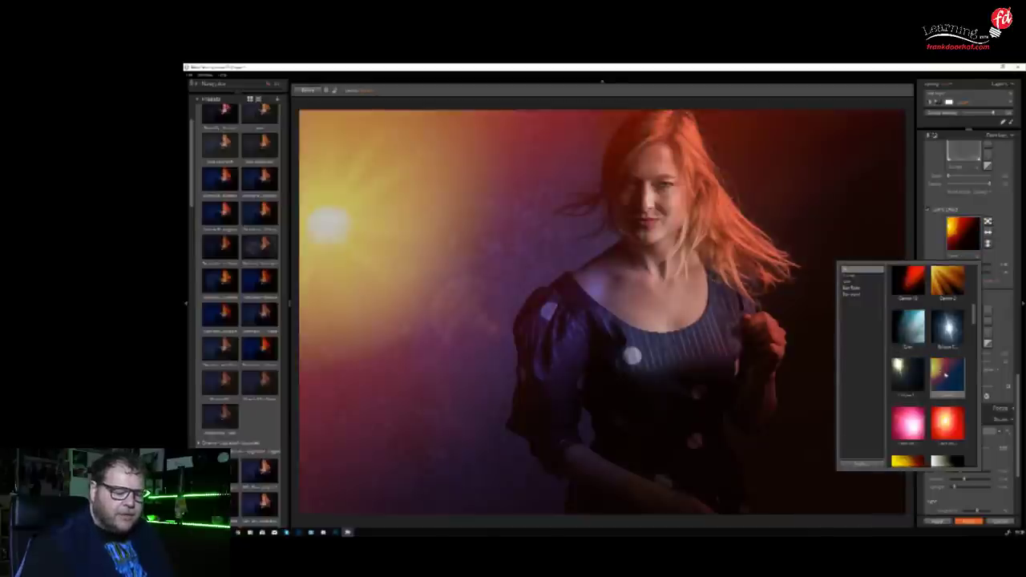
pyautogui.scroll(-5, 973, 350)
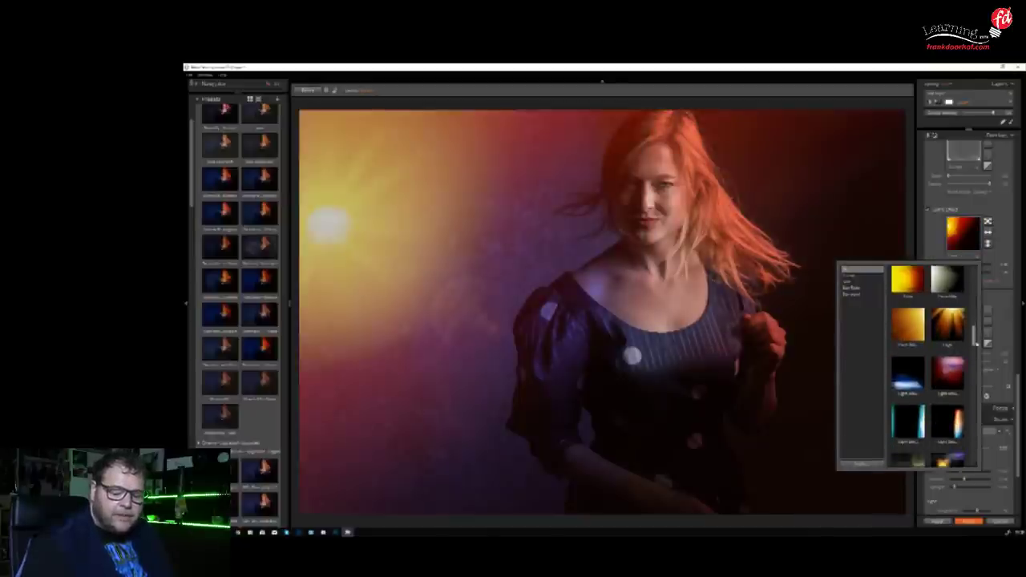
pyautogui.click(915, 388)
pyautogui.click(947, 397)
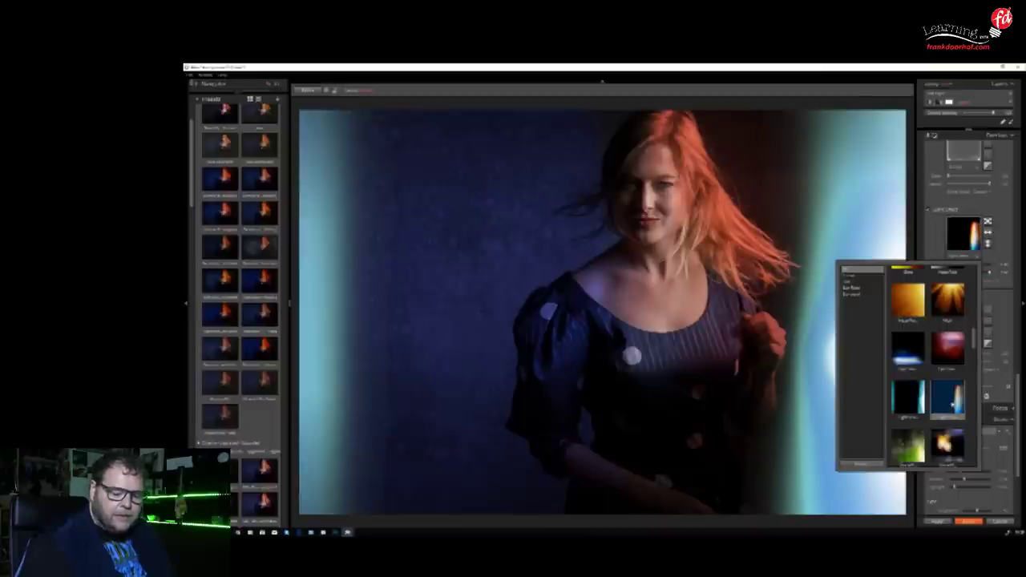
pyautogui.scroll(-1, 948, 352)
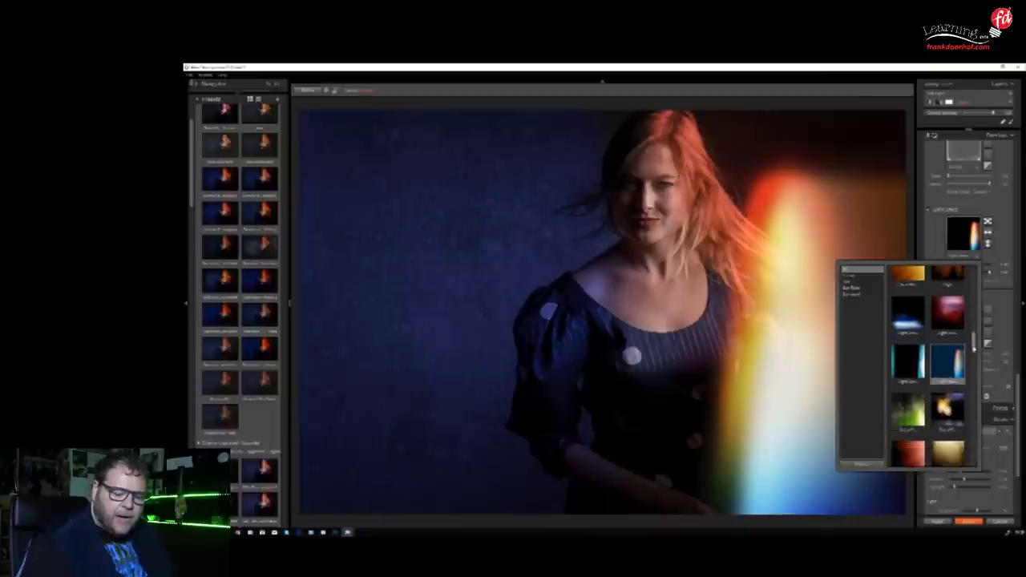
# Apply the red-pink light leak, flip it horizontally, enlarge it, lower its opacity and compare the photo with and without it
pyautogui.click(948, 315)
pyautogui.click(949, 316)
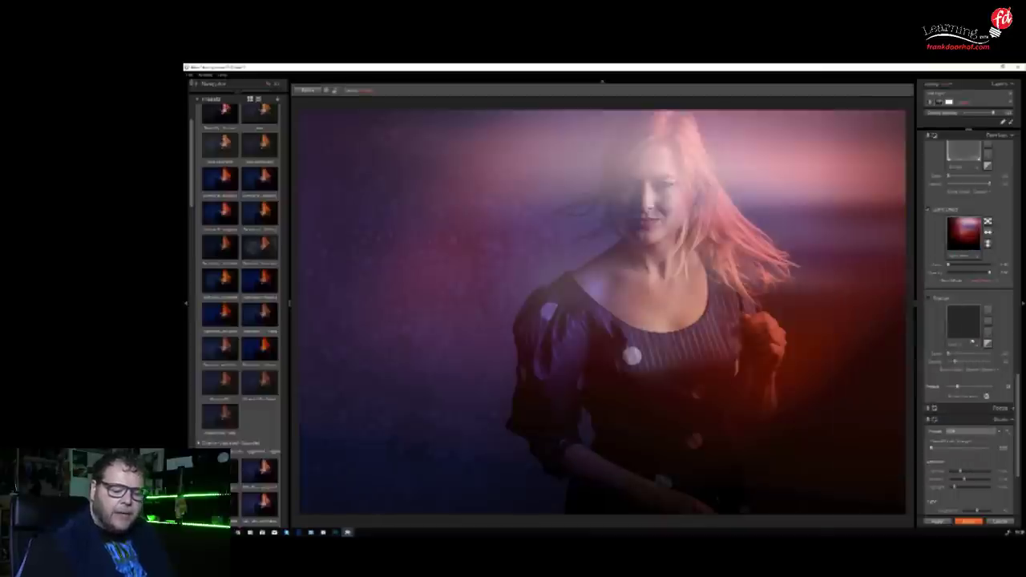
pyautogui.click(988, 233)
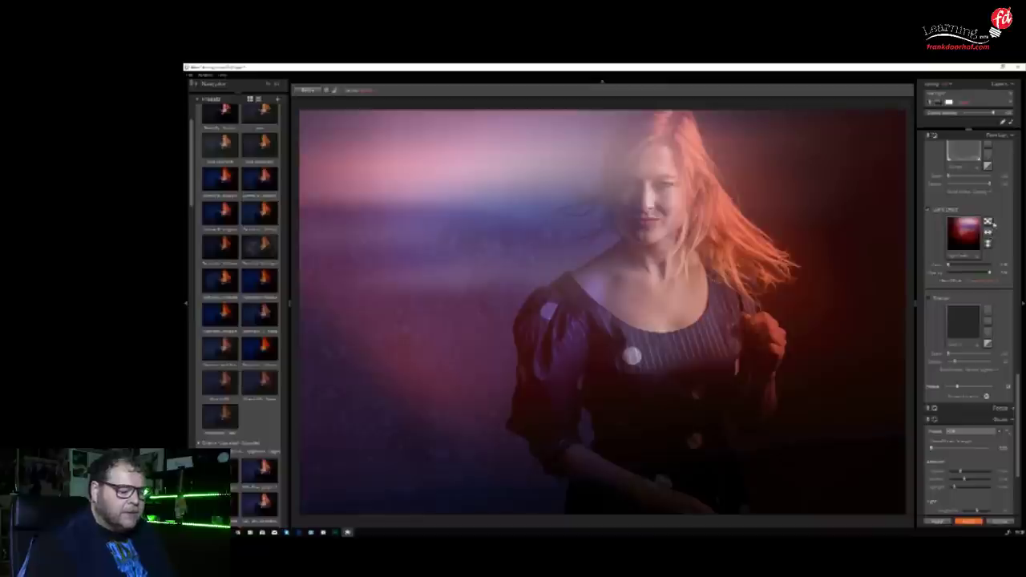
pyautogui.moveTo(977, 266); pyautogui.dragTo(977, 275)
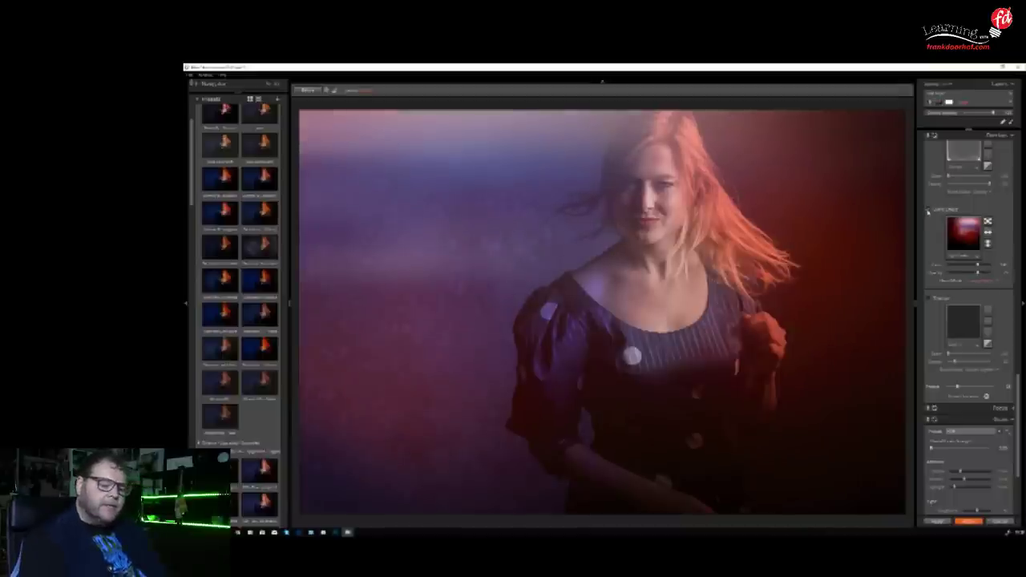
pyautogui.click(928, 210)
pyautogui.click(928, 212)
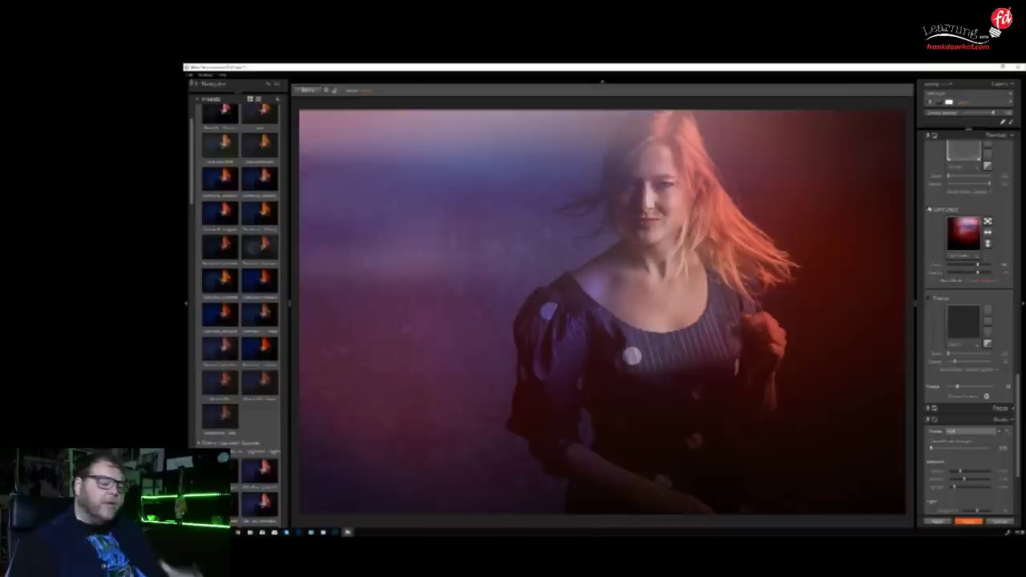
# Raise the red, orange and blue saturation and slightly increase the red and orange luminance in the colour adjustments
pyautogui.moveTo(1018, 398); pyautogui.dragTo(1024, 229)
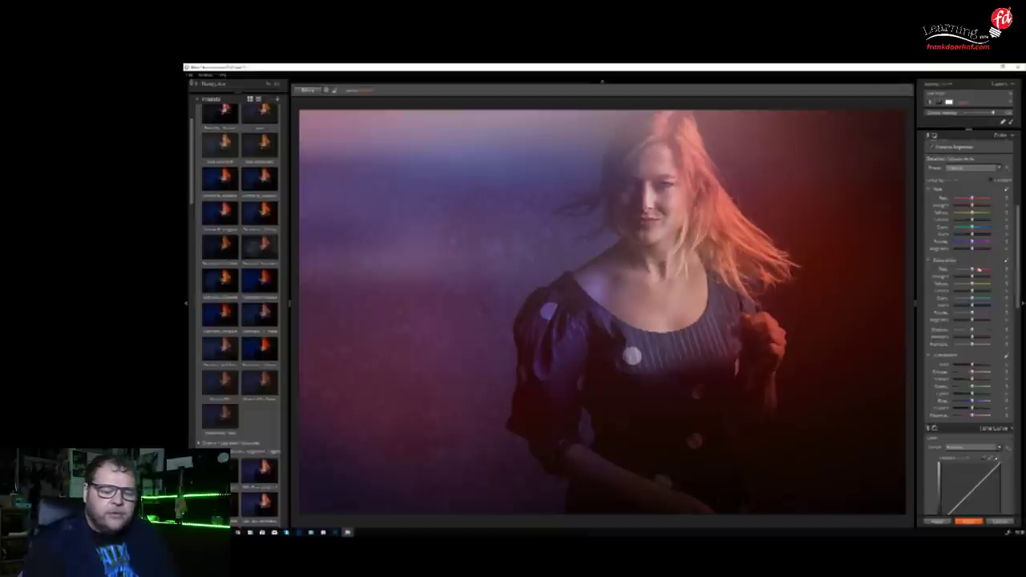
pyautogui.moveTo(972, 271); pyautogui.dragTo(980, 270)
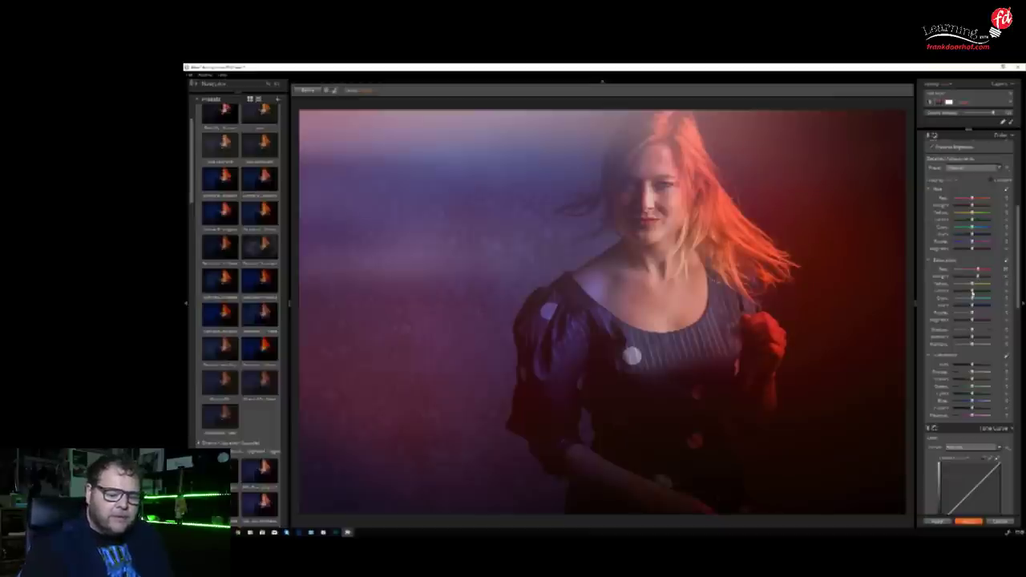
pyautogui.moveTo(973, 306); pyautogui.dragTo(989, 306)
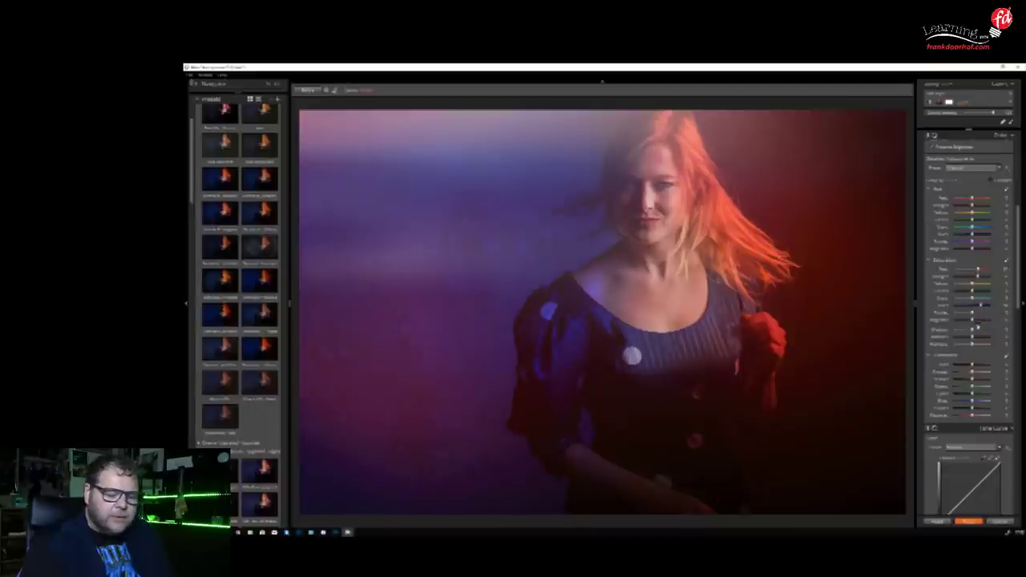
pyautogui.moveTo(973, 366)
pyautogui.mouseDown()
pyautogui.moveTo(984, 365)
pyautogui.moveTo(975, 372)
pyautogui.mouseUp()
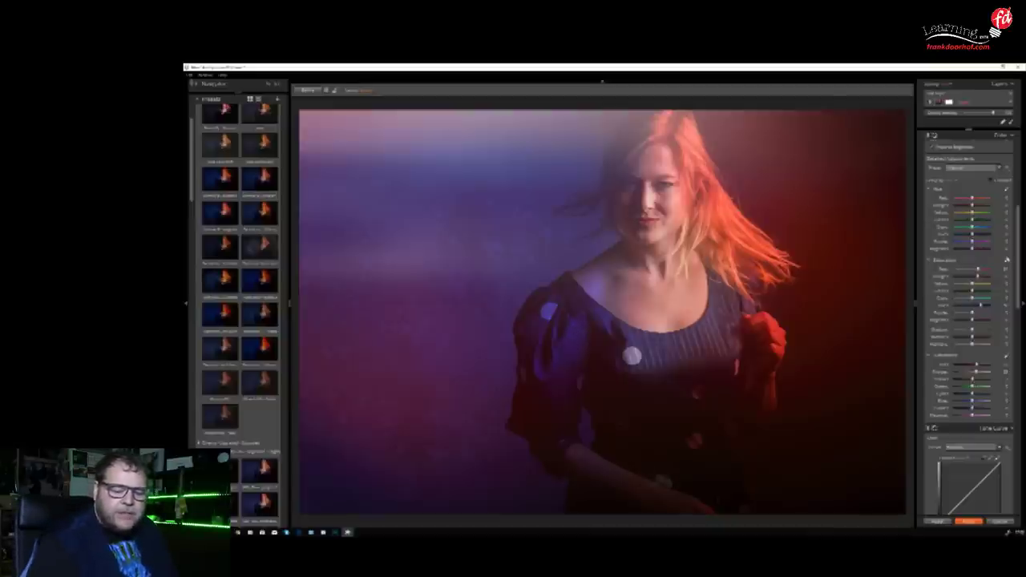
# Use the targeted saturation tool on the photo to adjust the blue of the dress and strengthen the red of the hair
pyautogui.click(1006, 261)
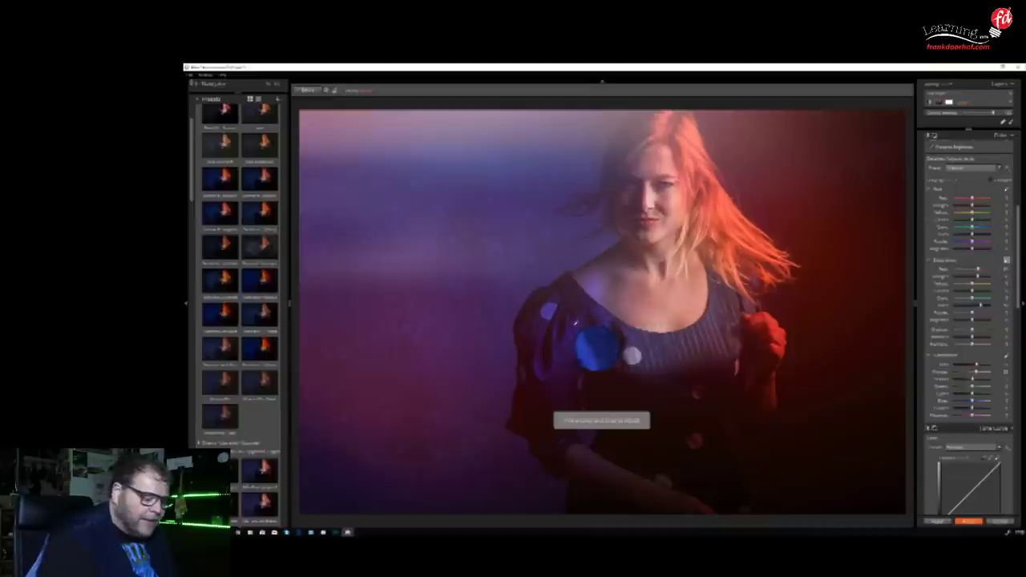
pyautogui.moveTo(573, 325)
pyautogui.mouseDown()
pyautogui.moveTo(577, 441)
pyautogui.moveTo(584, 189)
pyautogui.moveTo(589, 342)
pyautogui.moveTo(589, 321)
pyautogui.mouseUp()
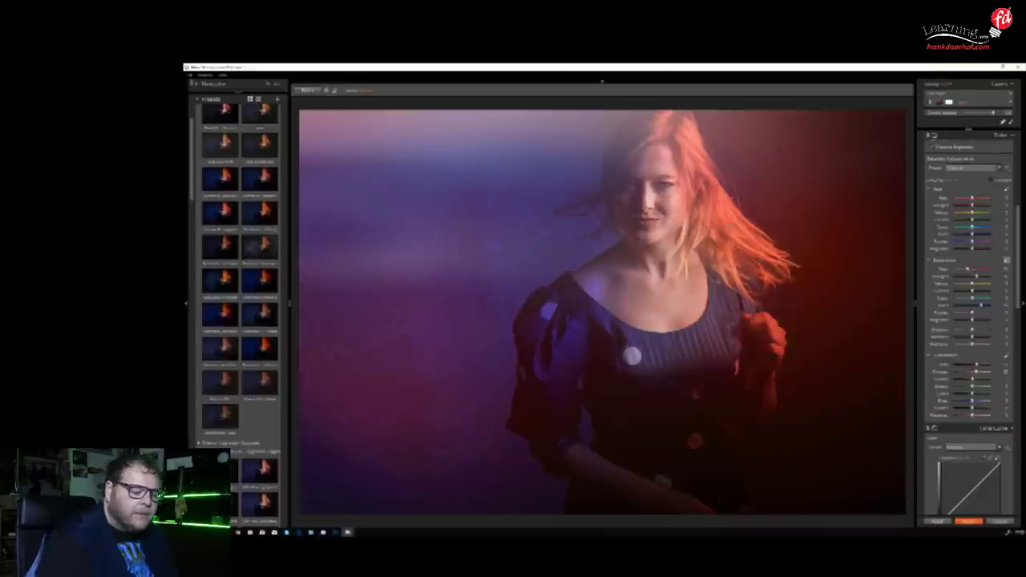
pyautogui.moveTo(729, 214)
pyautogui.mouseDown()
pyautogui.moveTo(730, 238)
pyautogui.moveTo(733, 201)
pyautogui.mouseUp()
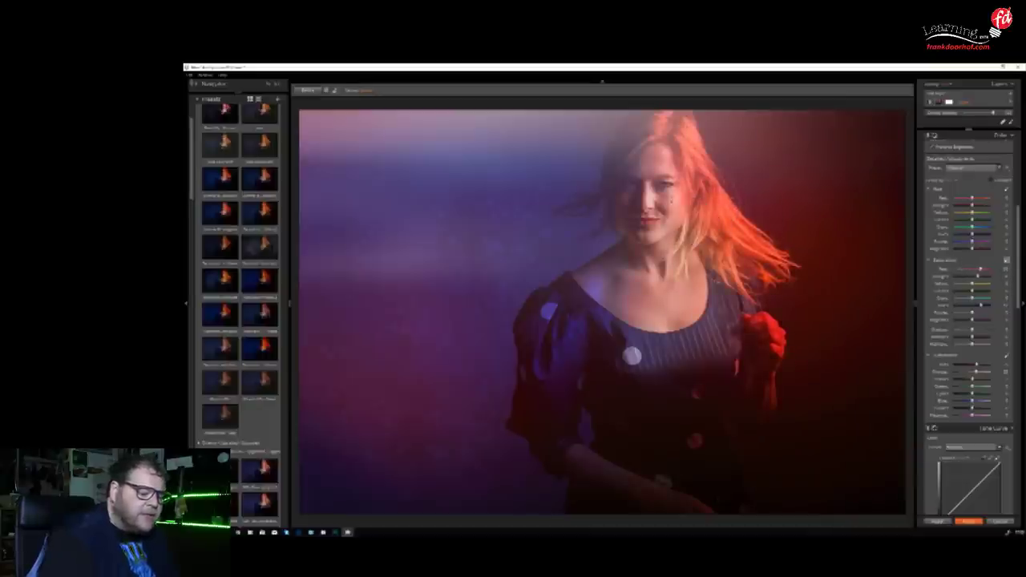
# Fine-tune the saturation at the woman's face with the targeted tool, add a strong dark vignette and slightly reduce its size
pyautogui.moveTo(671, 198)
pyautogui.mouseDown()
pyautogui.moveTo(671, 224)
pyautogui.moveTo(674, 192)
pyautogui.mouseUp()
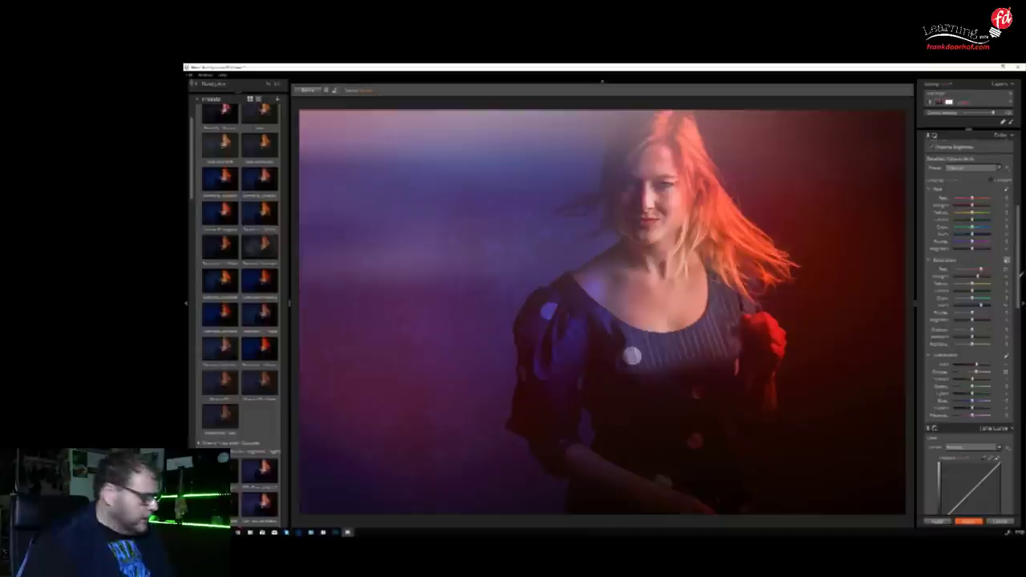
pyautogui.scroll(-8, 966, 321)
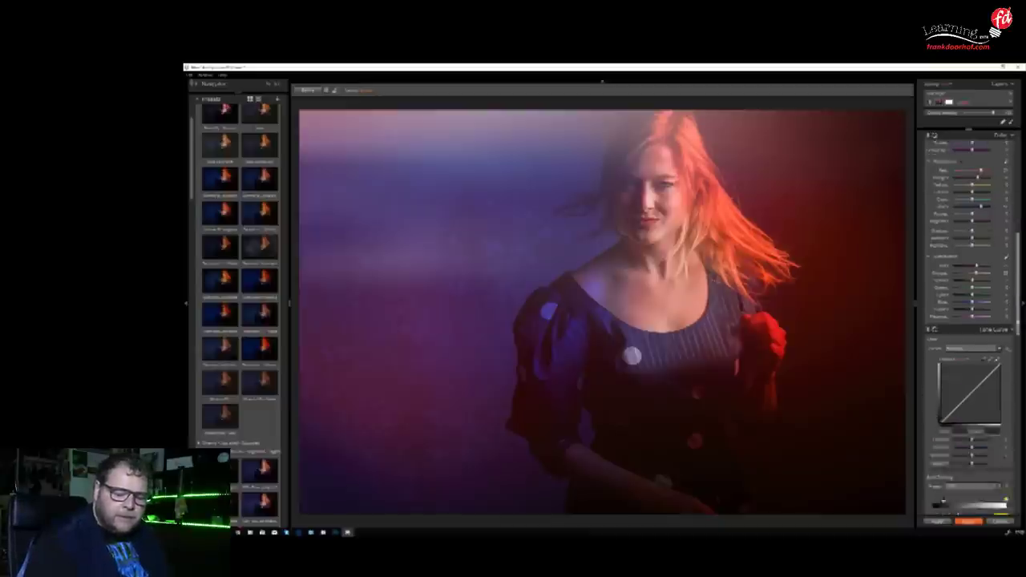
pyautogui.moveTo(1014, 380); pyautogui.dragTo(1014, 383)
pyautogui.moveTo(973, 312); pyautogui.dragTo(988, 314)
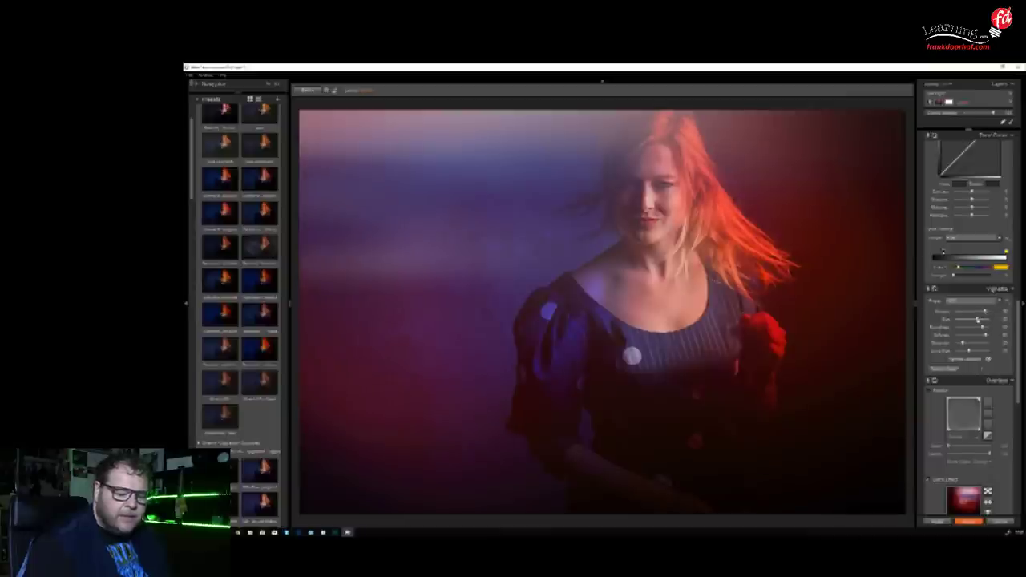
pyautogui.moveTo(978, 320)
pyautogui.mouseDown()
pyautogui.moveTo(990, 320)
pyautogui.moveTo(975, 320)
pyautogui.mouseUp()
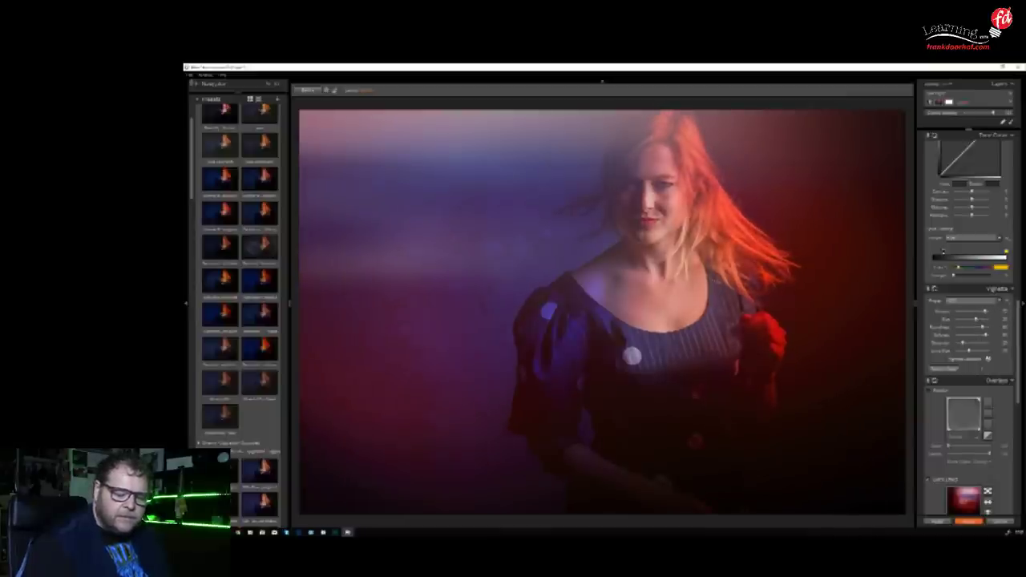
# Reposition the vignette's centre, trying the face and the dress, and place it on the woman's upper chest
pyautogui.click(988, 360)
pyautogui.click(672, 206)
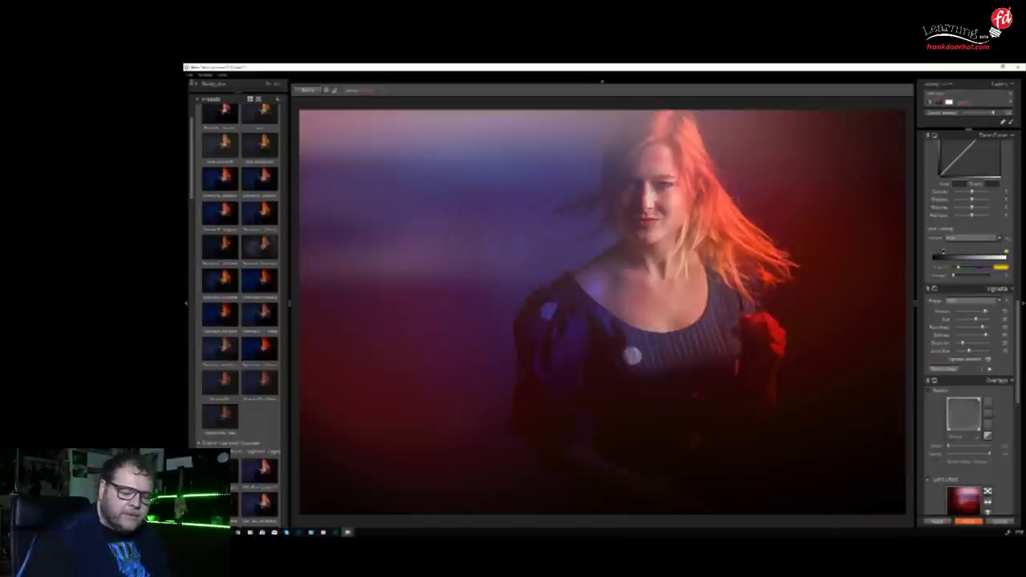
pyautogui.click(988, 359)
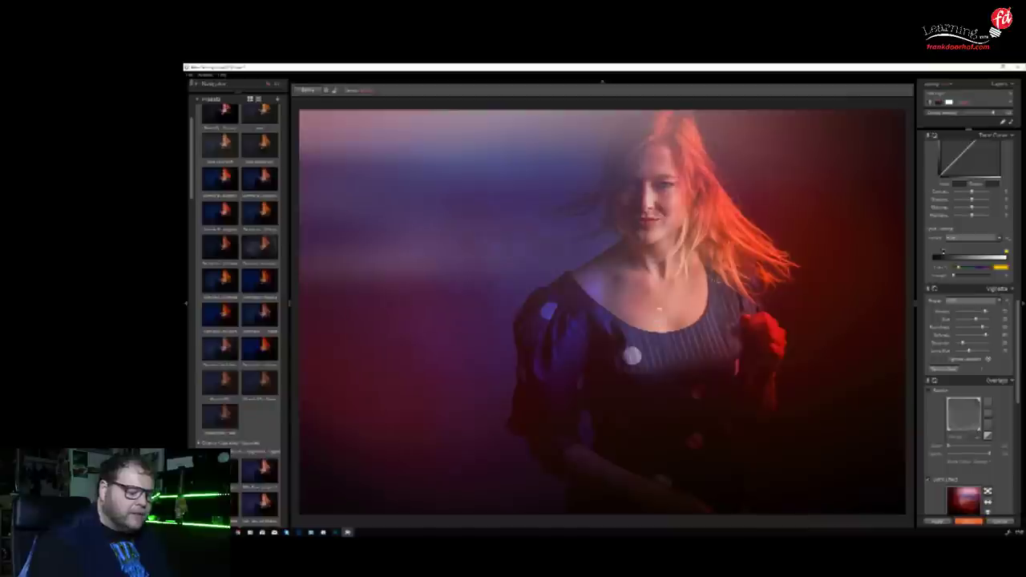
pyautogui.moveTo(659, 309)
pyautogui.mouseDown()
pyautogui.moveTo(671, 201)
pyautogui.moveTo(660, 380)
pyautogui.moveTo(819, 332)
pyautogui.moveTo(641, 166)
pyautogui.moveTo(441, 360)
pyautogui.moveTo(641, 423)
pyautogui.moveTo(733, 344)
pyautogui.moveTo(691, 138)
pyautogui.moveTo(802, 226)
pyautogui.moveTo(633, 356)
pyautogui.moveTo(534, 332)
pyautogui.moveTo(627, 213)
pyautogui.moveTo(694, 182)
pyautogui.moveTo(666, 313)
pyautogui.mouseUp()
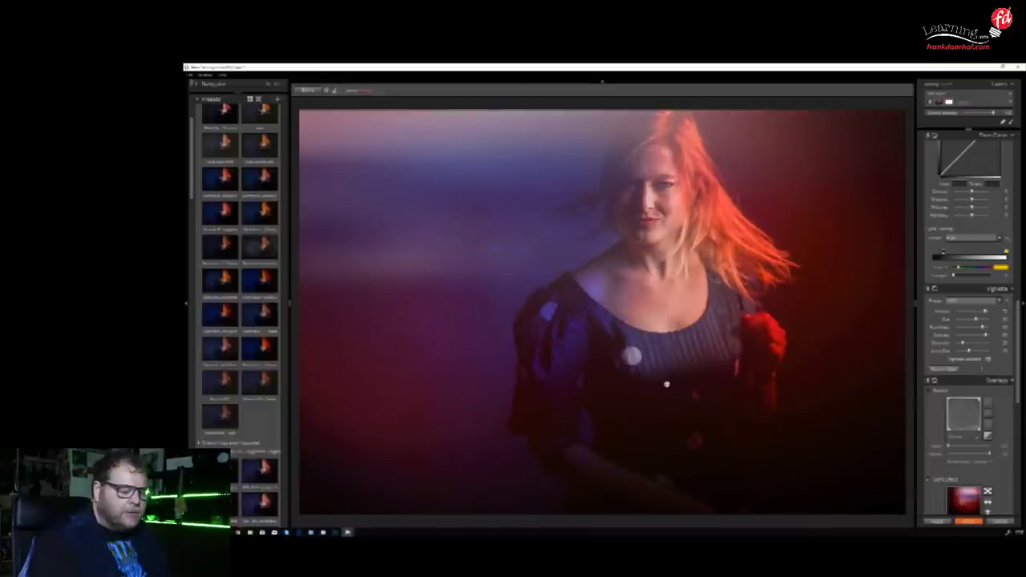
pyautogui.moveTo(666, 385); pyautogui.dragTo(662, 284)
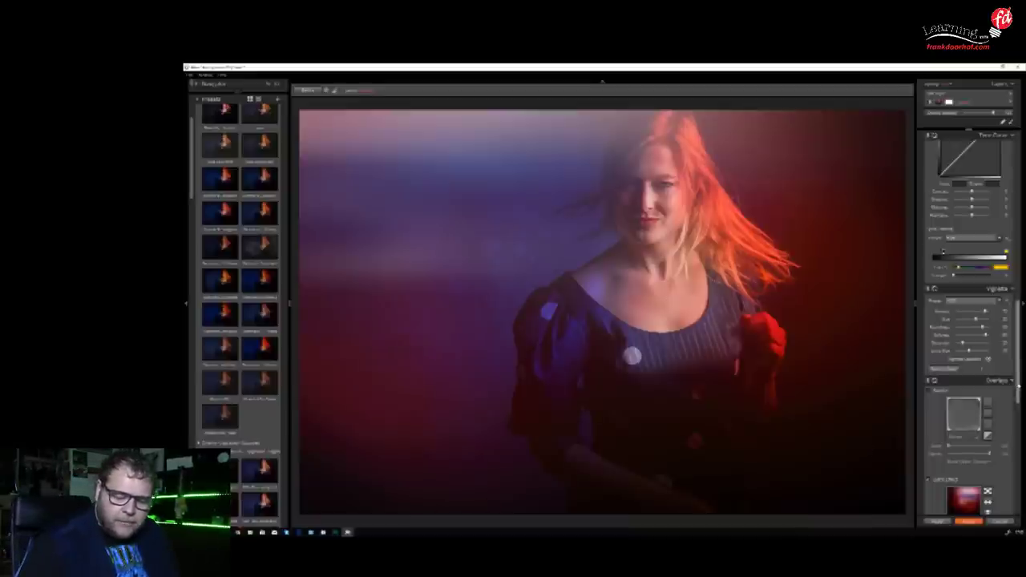
# Place the bokeh focus region over the woman's face and reshape it into a narrow tilted ellipse
pyautogui.scroll(-8, 1023, 467)
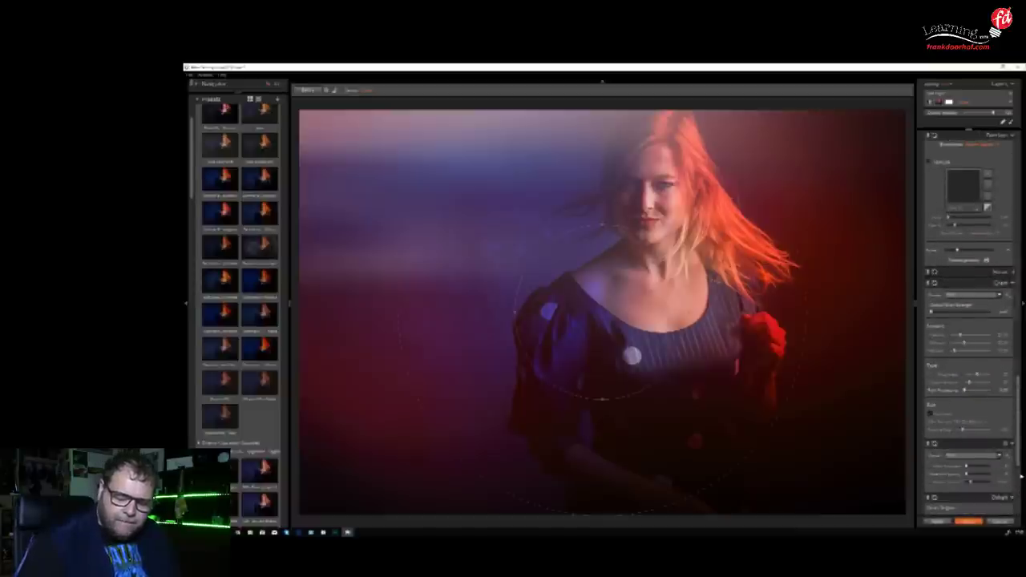
pyautogui.scroll(-5, 1018, 481)
pyautogui.scroll(-2, 1022, 475)
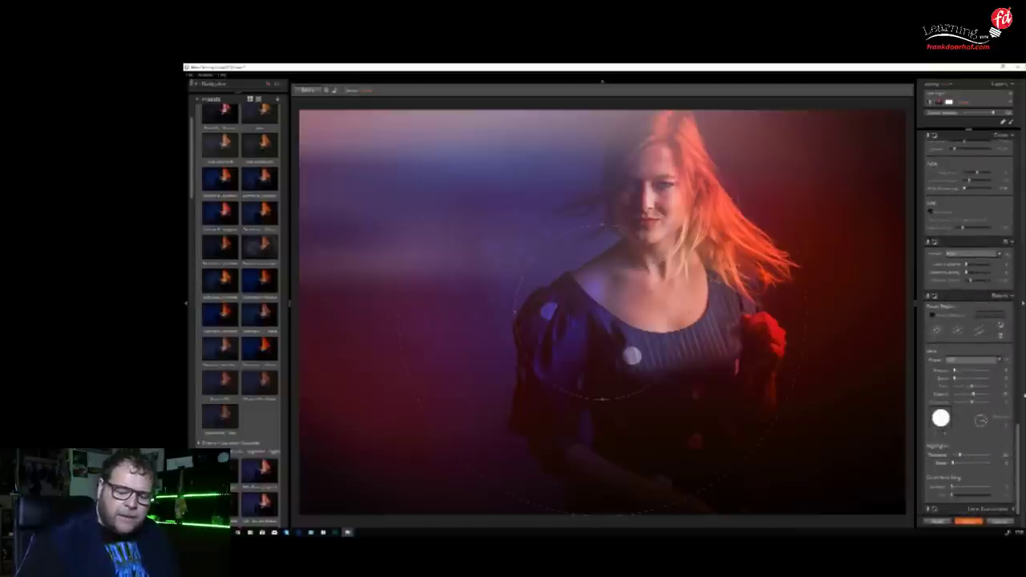
pyautogui.moveTo(603, 312); pyautogui.dragTo(638, 222)
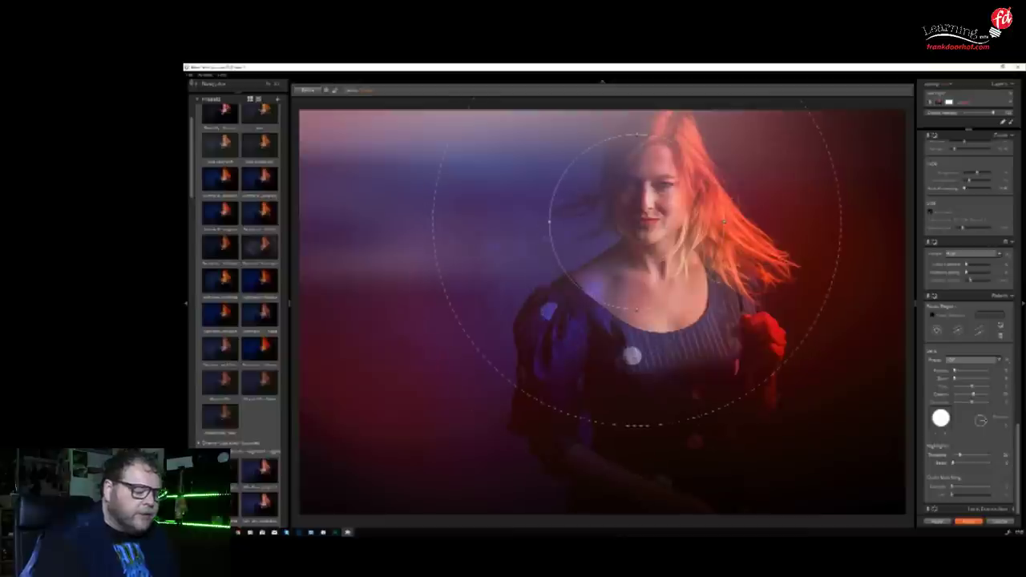
pyautogui.moveTo(549, 222); pyautogui.dragTo(608, 206)
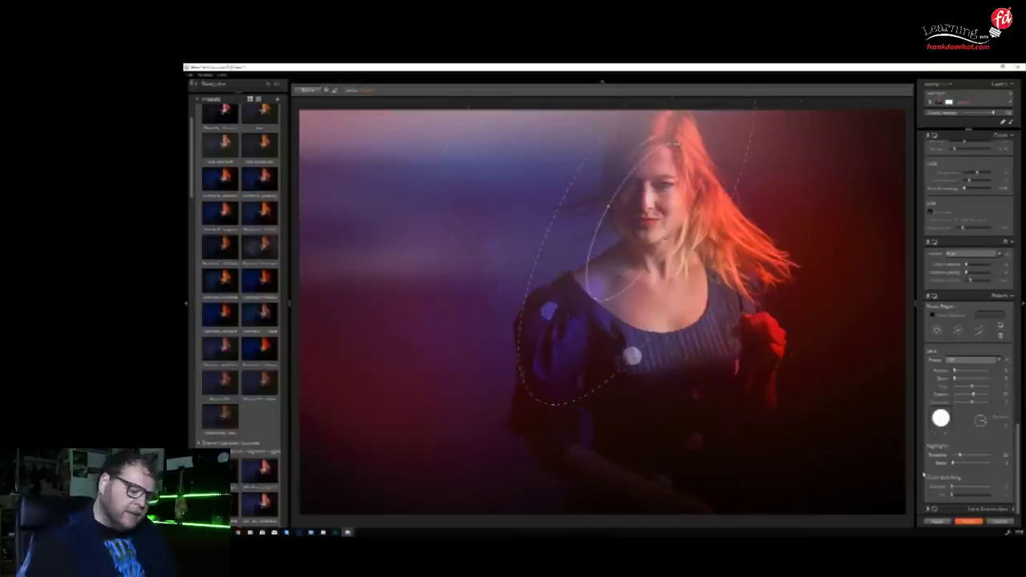
# Try a strong bokeh blur around the face, return the amount to zero and compare the photo with bokeh off and on
pyautogui.moveTo(959, 371); pyautogui.dragTo(983, 371)
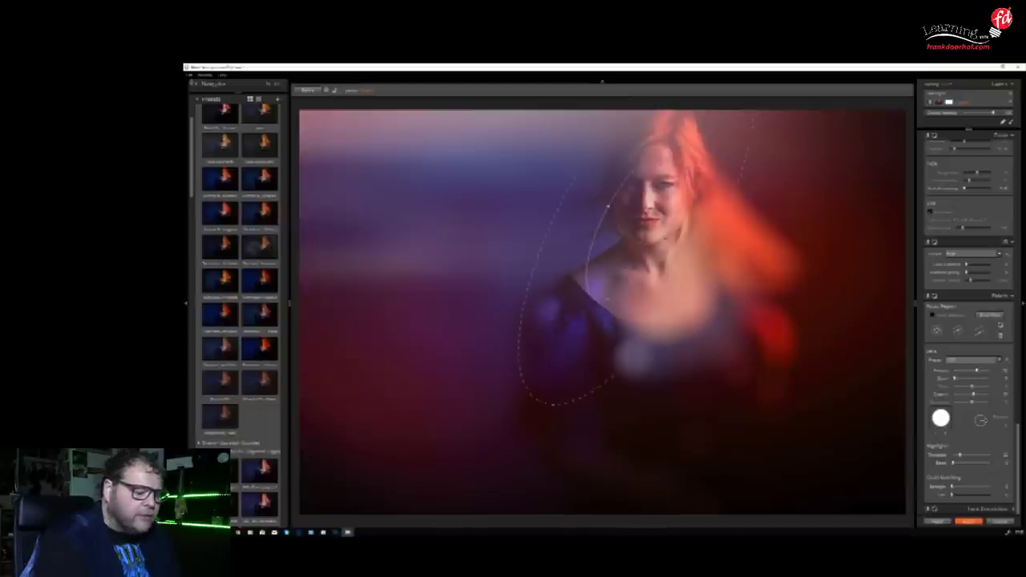
pyautogui.moveTo(609, 196); pyautogui.dragTo(606, 195)
pyautogui.moveTo(977, 372); pyautogui.dragTo(953, 370)
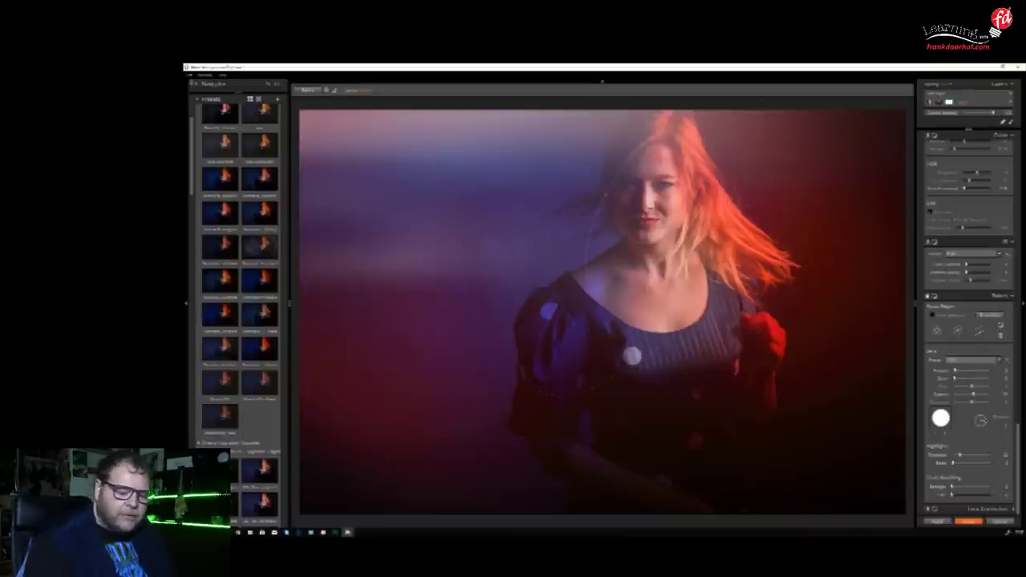
pyautogui.click(927, 296)
pyautogui.click(927, 296)
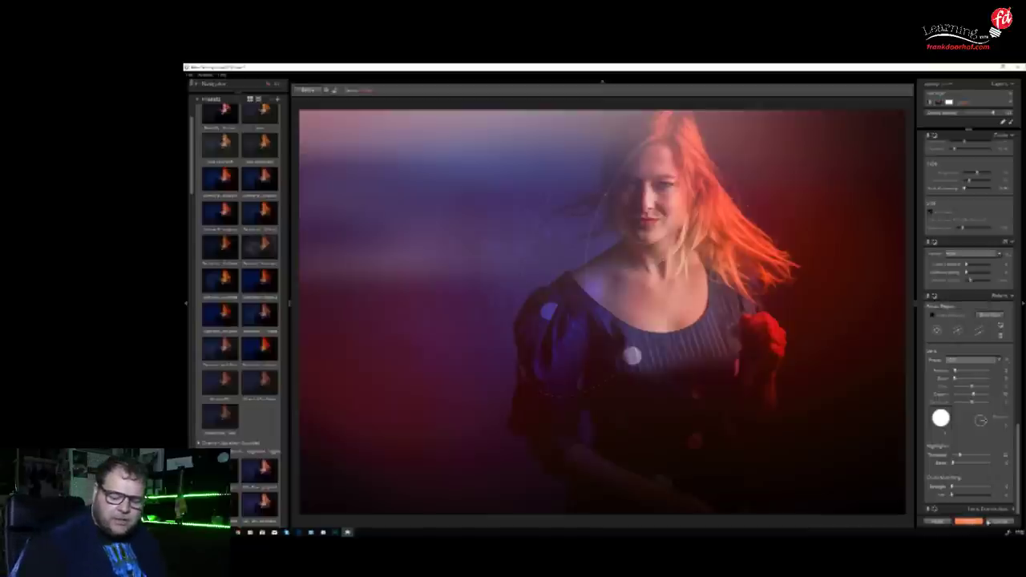
# Raise the infrared colour contrast and halation opacity, and compare the photo with and without the infrared effect
pyautogui.scroll(5, 974, 337)
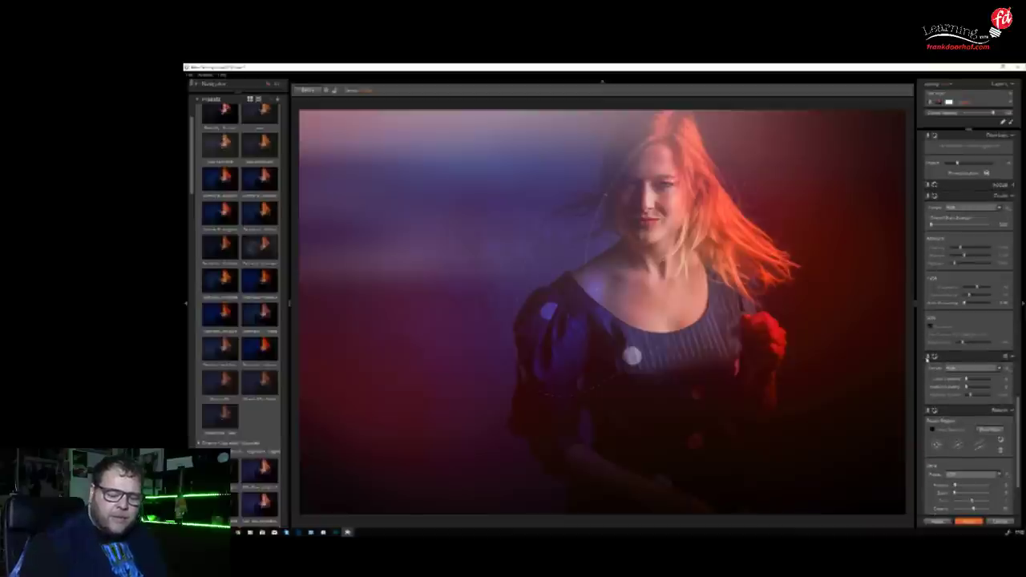
pyautogui.click(928, 357)
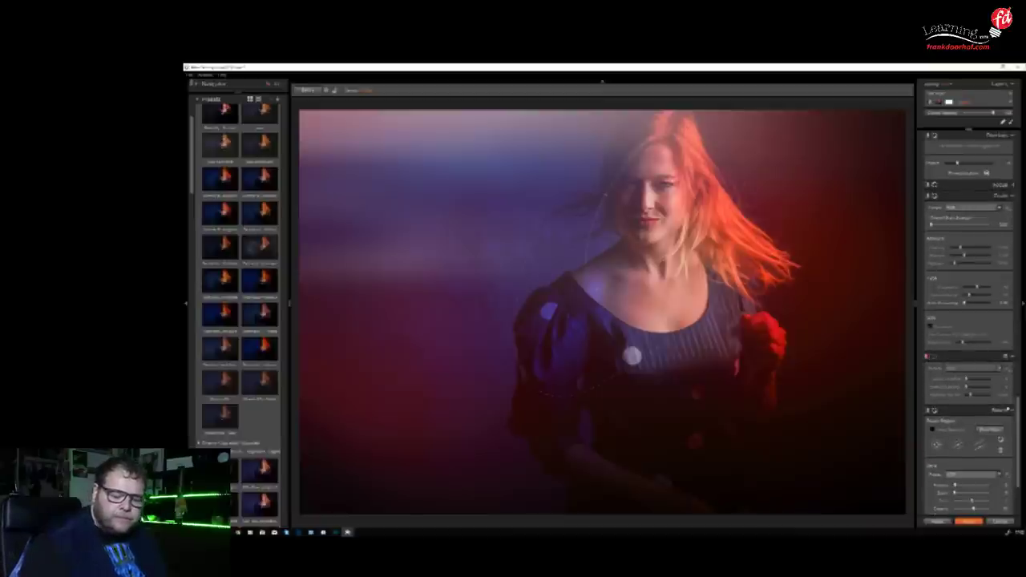
pyautogui.click(1012, 411)
pyautogui.click(928, 445)
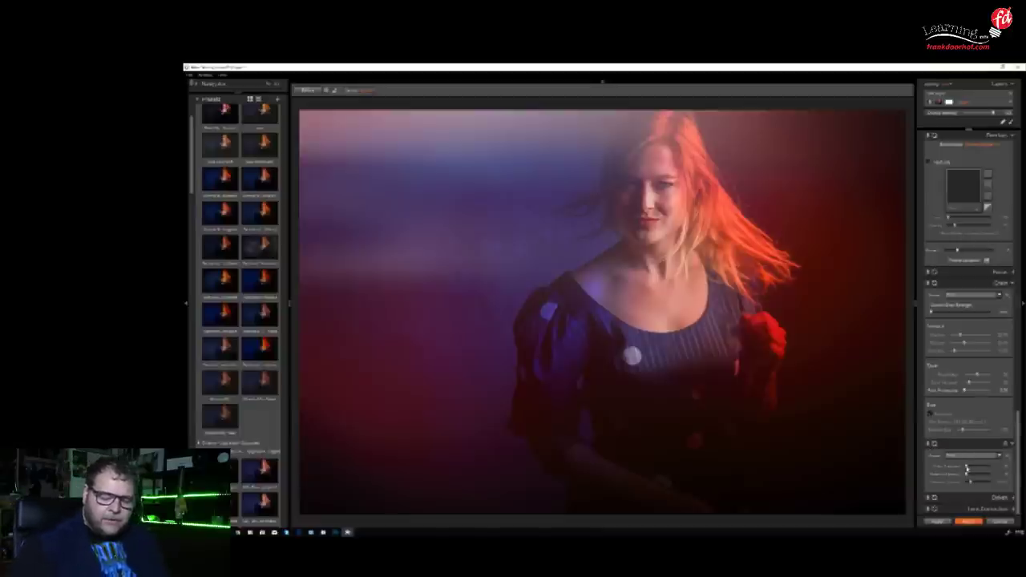
pyautogui.moveTo(966, 467)
pyautogui.mouseDown()
pyautogui.moveTo(988, 467)
pyautogui.moveTo(974, 468)
pyautogui.mouseUp()
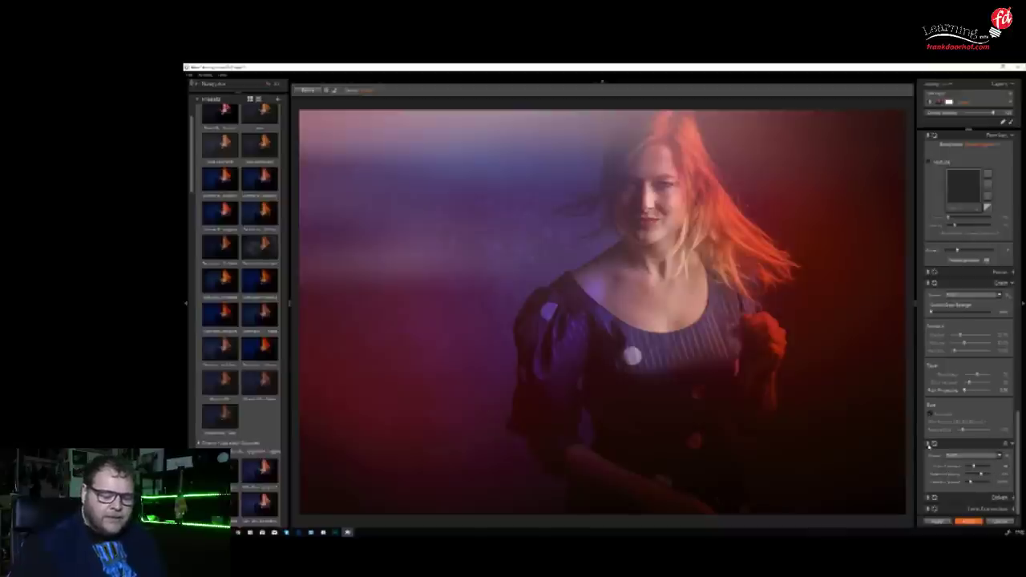
pyautogui.click(927, 443)
pyautogui.click(927, 443)
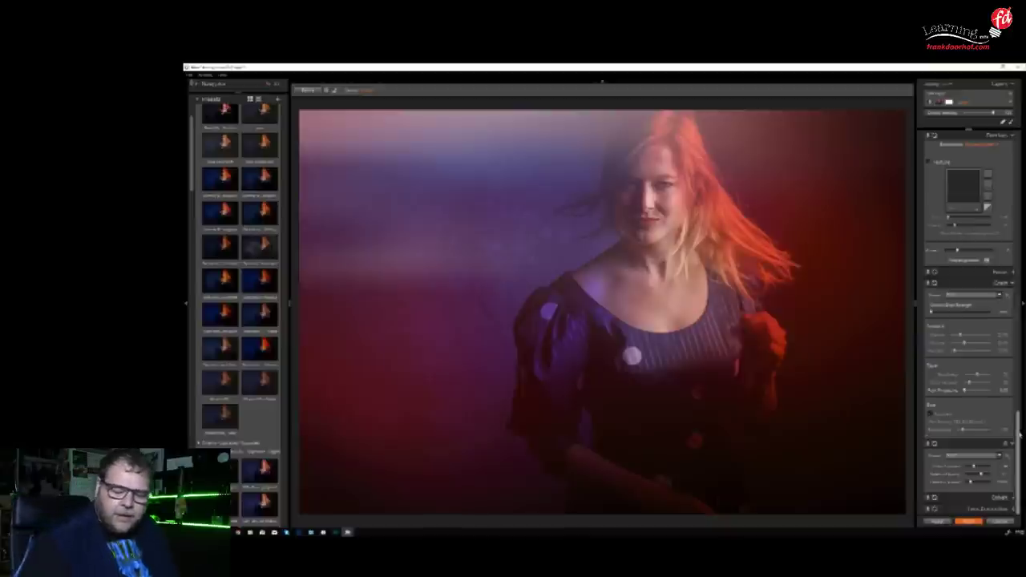
# Try a cyan split tone on the photo and bring its strength back to zero
pyautogui.scroll(5, 969, 321)
pyautogui.scroll(5, 970, 320)
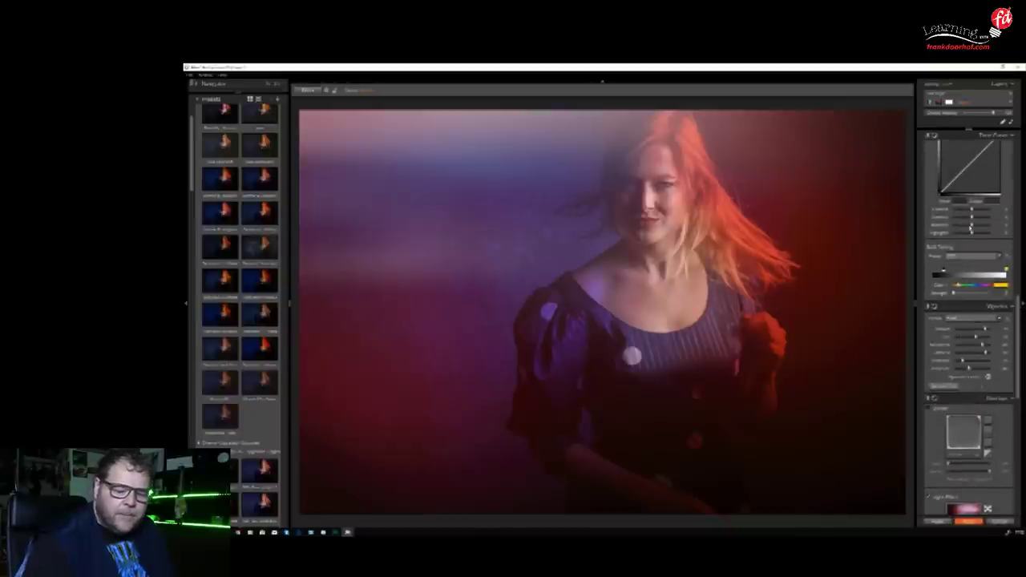
pyautogui.moveTo(957, 285); pyautogui.dragTo(972, 285)
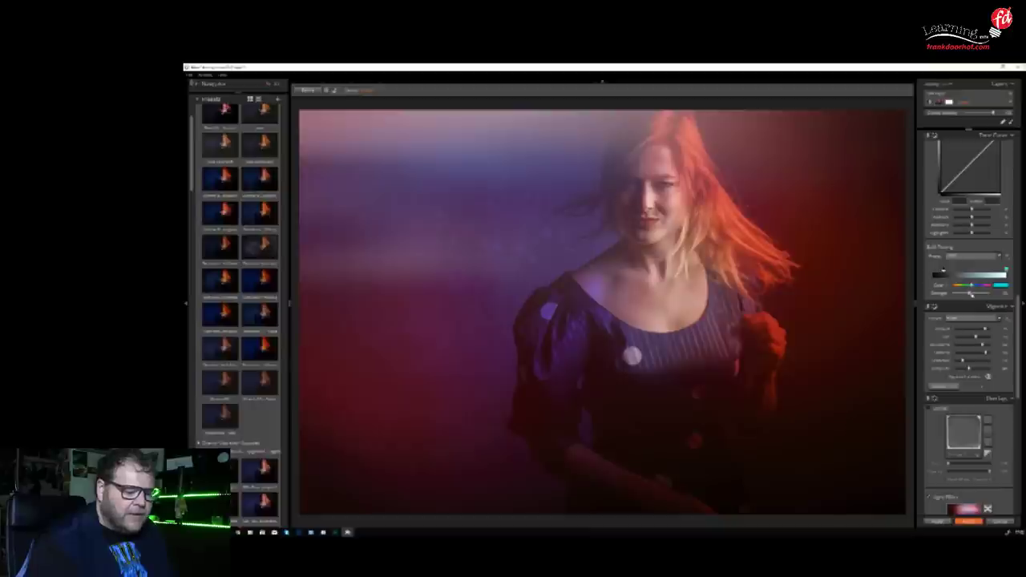
pyautogui.moveTo(970, 294); pyautogui.dragTo(954, 294)
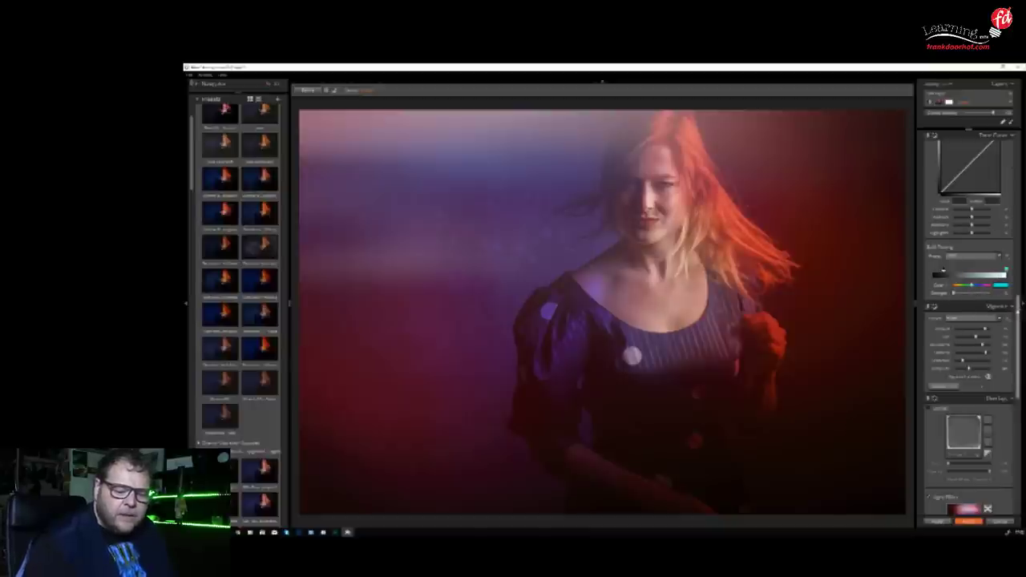
# Slightly raise the tone curve contrast, fine-tune the shadows and apply the Exposure edit to the photo
pyautogui.scroll(3, 1022, 301)
pyautogui.moveTo(975, 308); pyautogui.dragTo(978, 310)
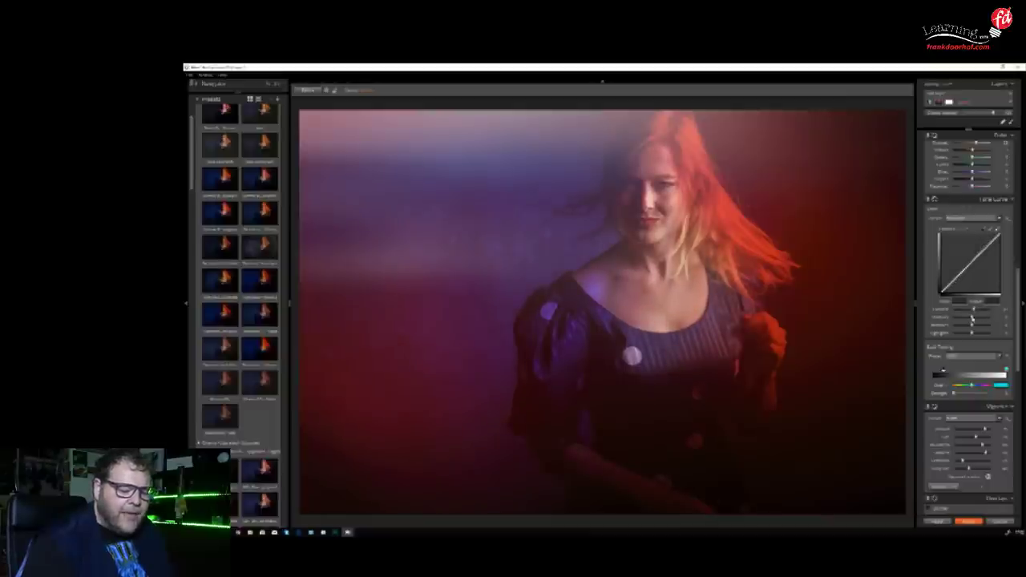
pyautogui.moveTo(973, 318); pyautogui.dragTo(973, 319)
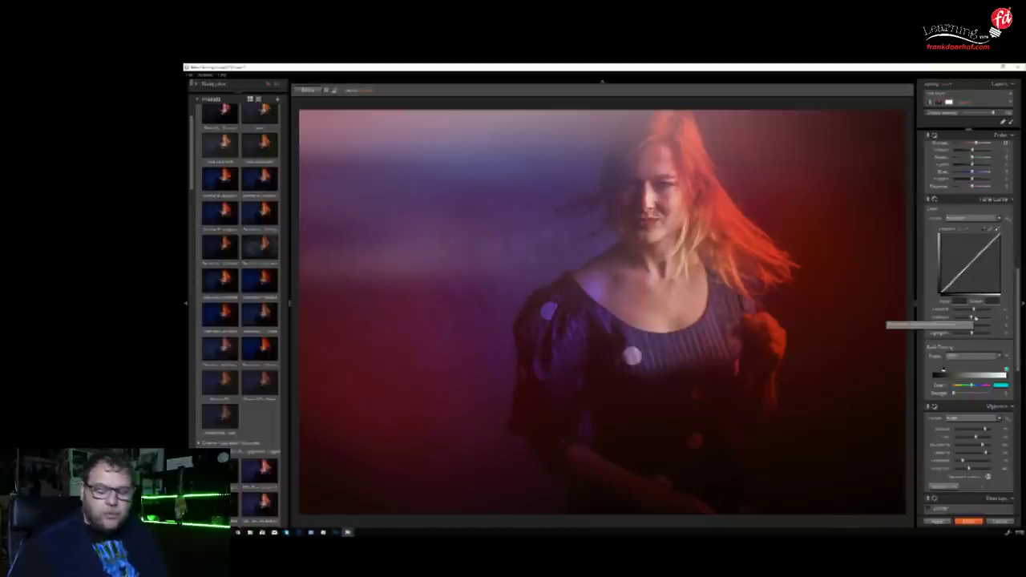
pyautogui.click(969, 522)
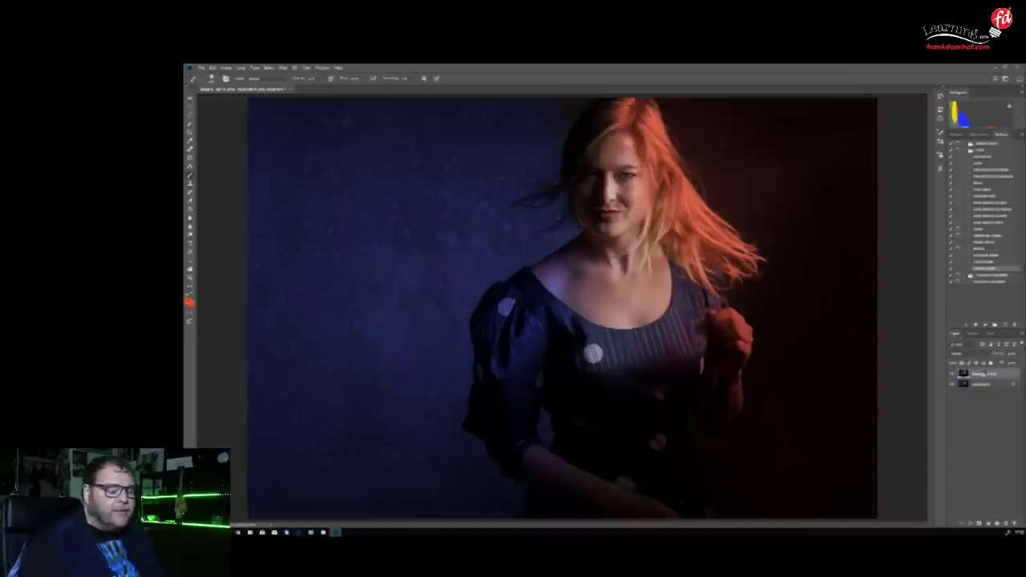
# Compare the photo with and without the Exposure layer and leave the layer visible
pyautogui.click(953, 374)
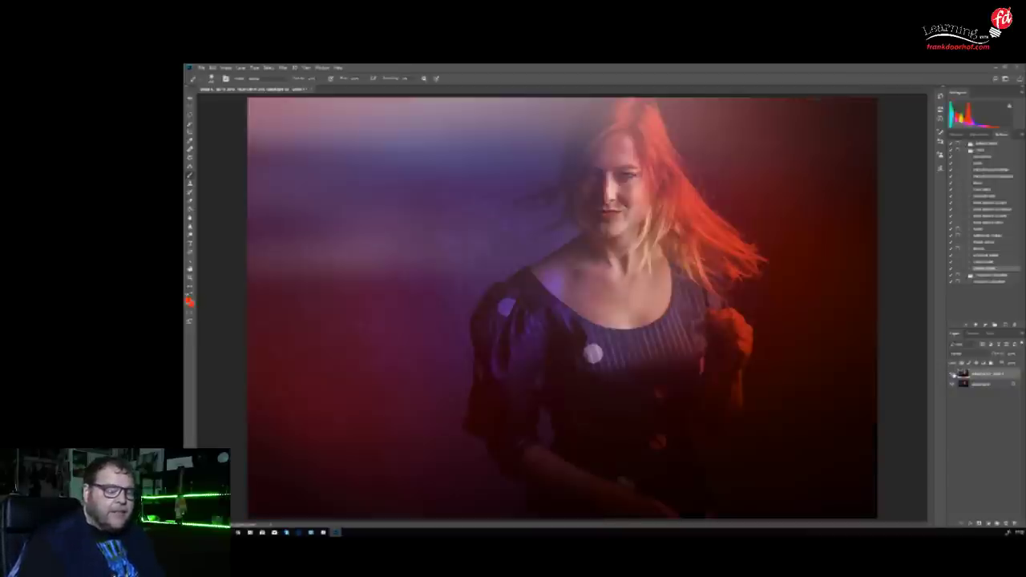
pyautogui.click(953, 374)
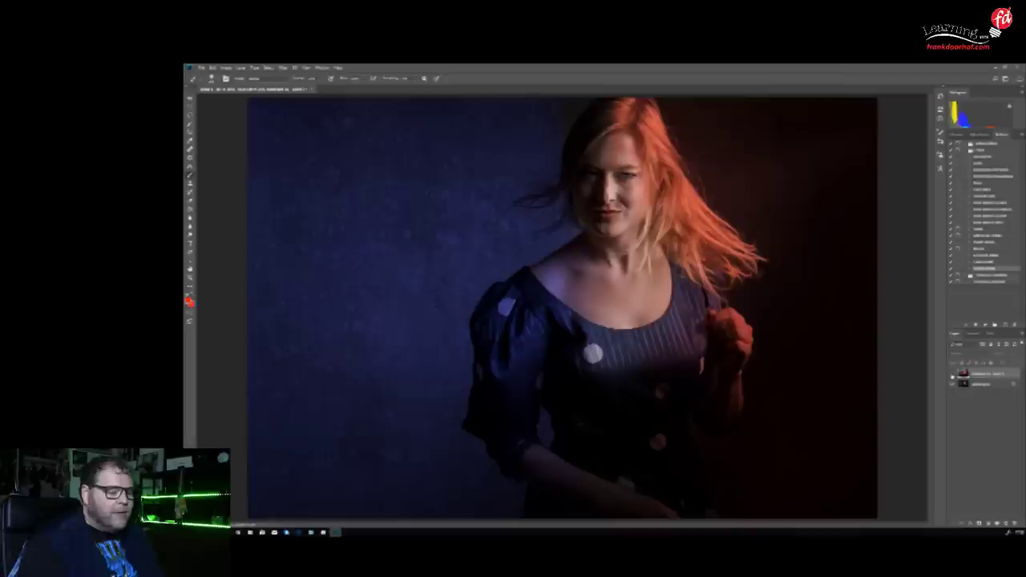
pyautogui.click(953, 373)
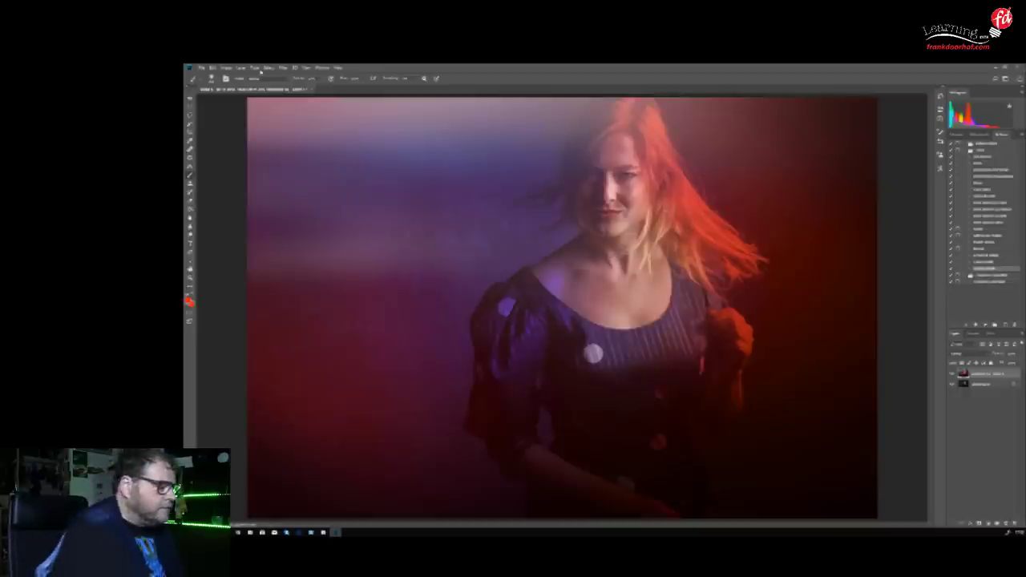
# Flatten the image, then close the document and save its changes
pyautogui.click(240, 68)
pyautogui.click(252, 303)
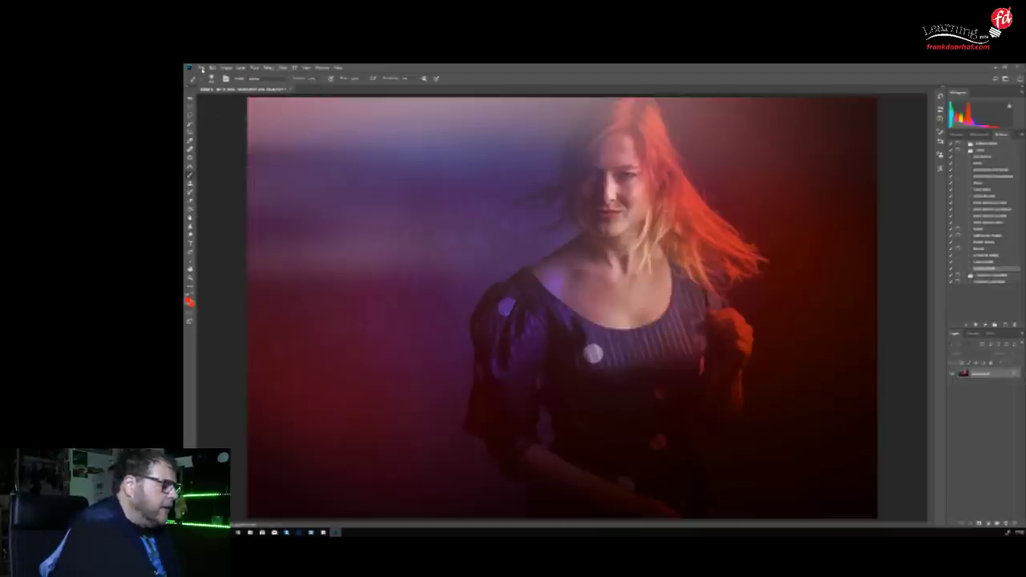
pyautogui.click(202, 67)
pyautogui.click(213, 116)
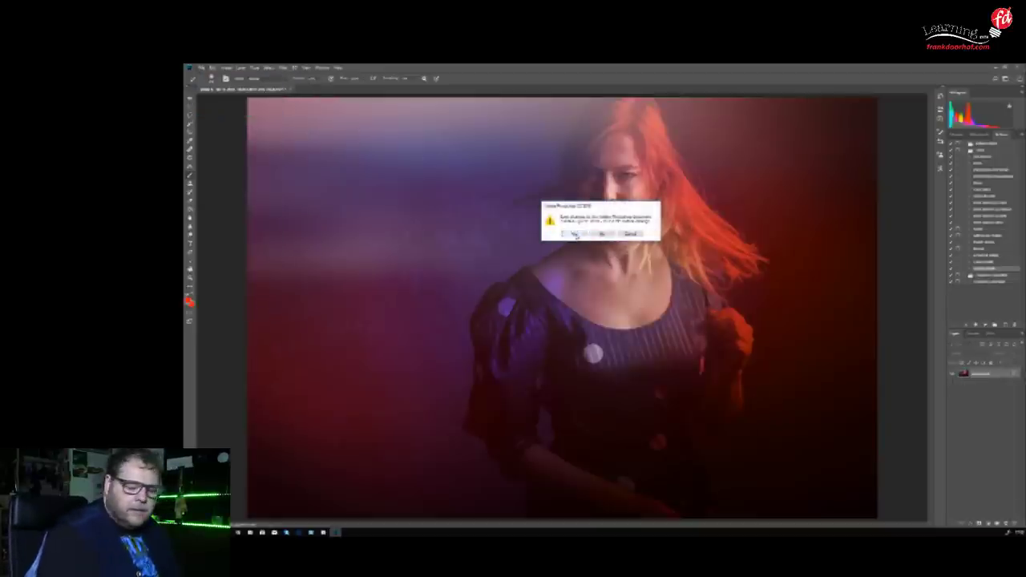
pyautogui.click(576, 234)
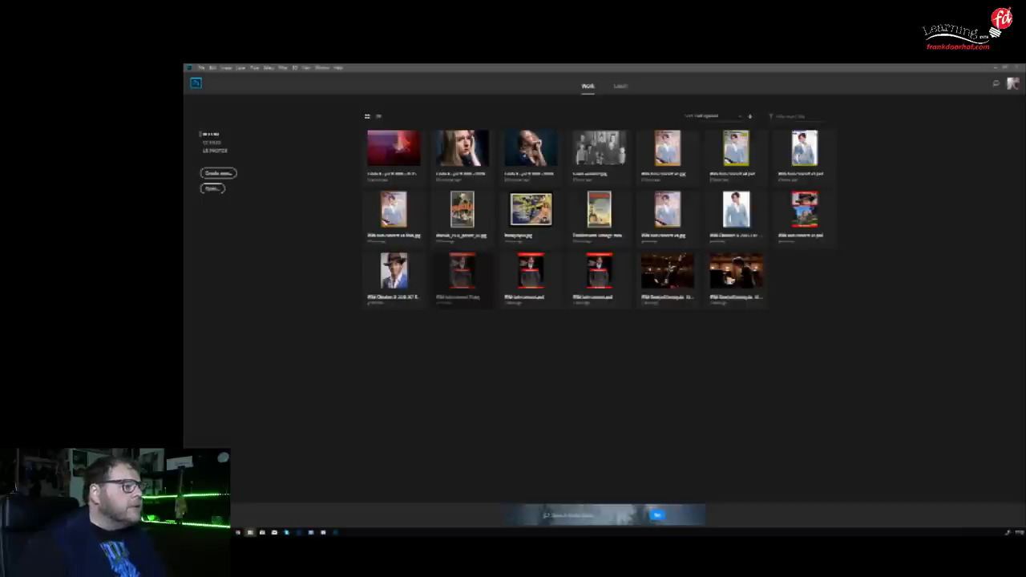
# Open the winged figure car photo and the turtleneck portrait as separate documents and return to the car photo
pyautogui.moveTo(186, 269); pyautogui.dragTo(278, 232)
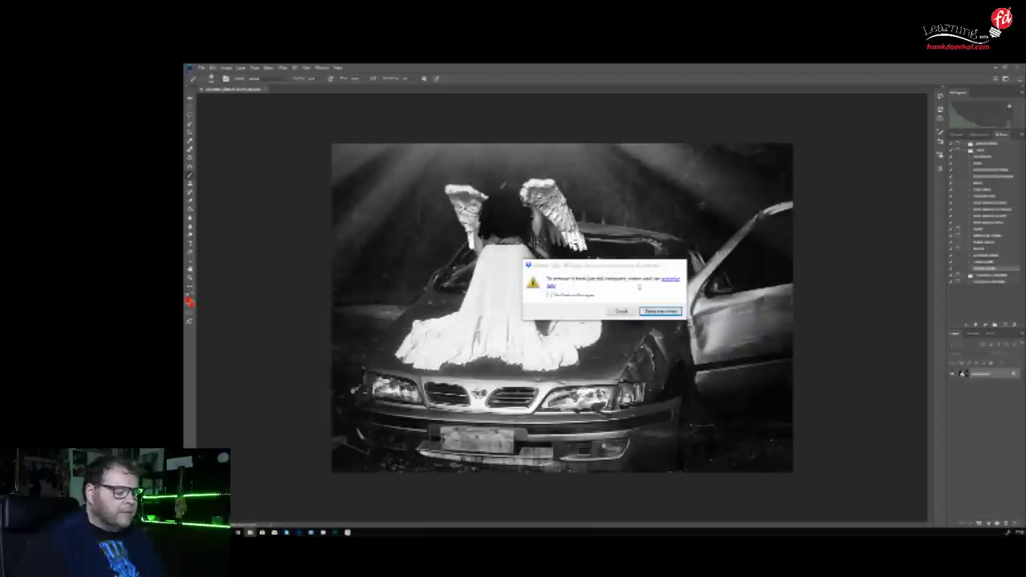
pyautogui.click(660, 311)
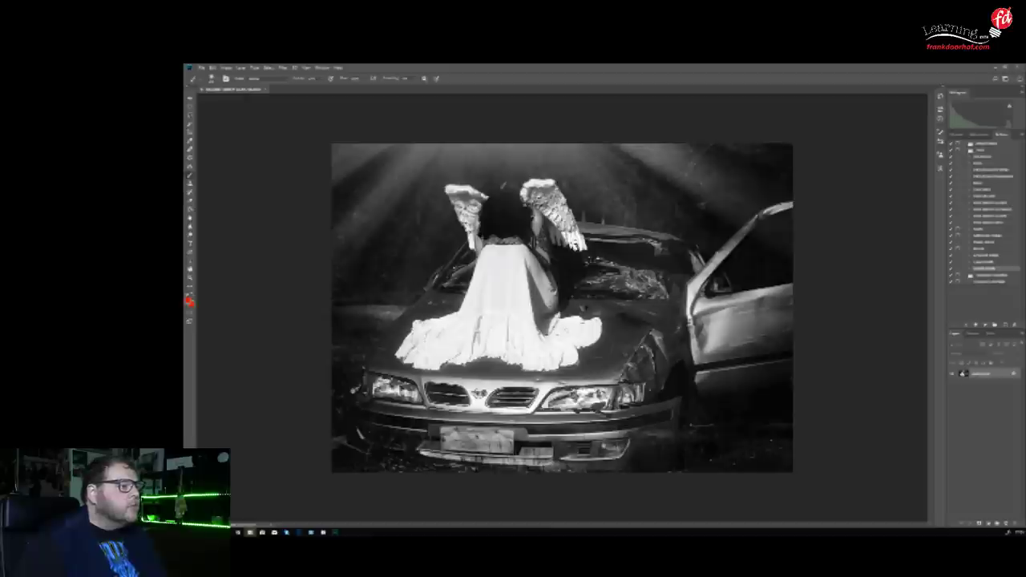
pyautogui.moveTo(296, 166); pyautogui.dragTo(312, 126)
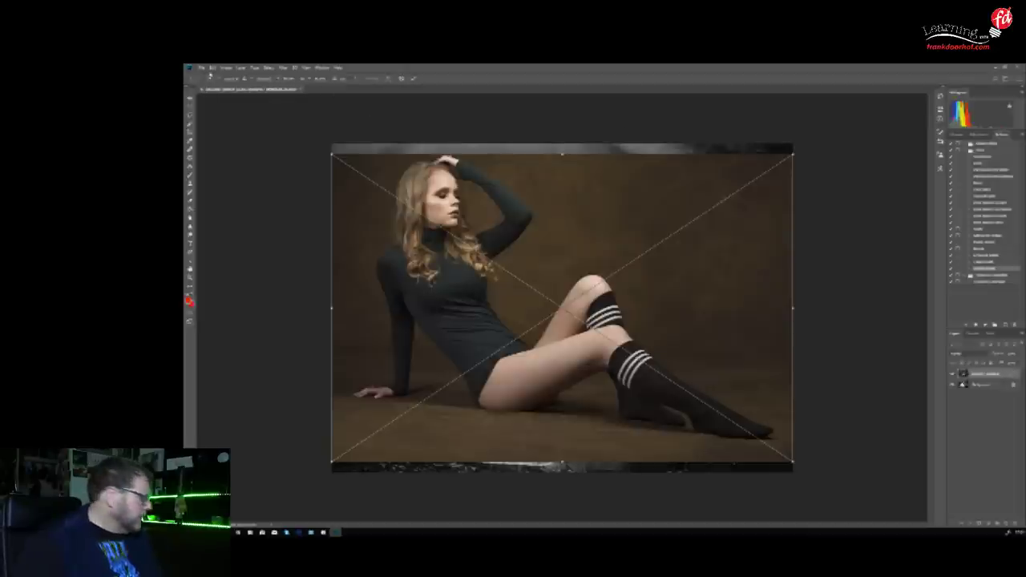
pyautogui.press('Escape')
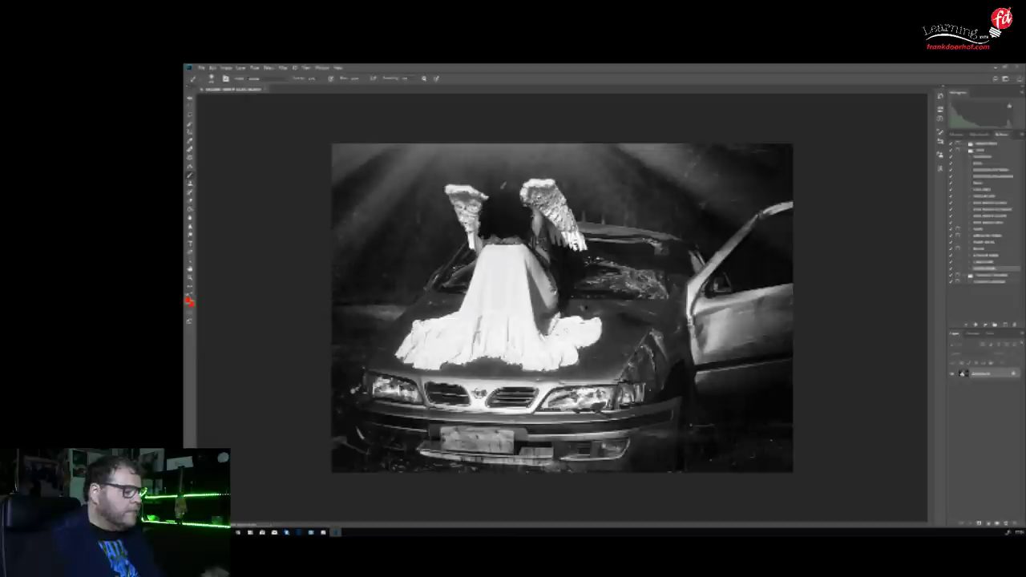
pyautogui.moveTo(241, 143); pyautogui.dragTo(276, 89)
pyautogui.click(290, 89)
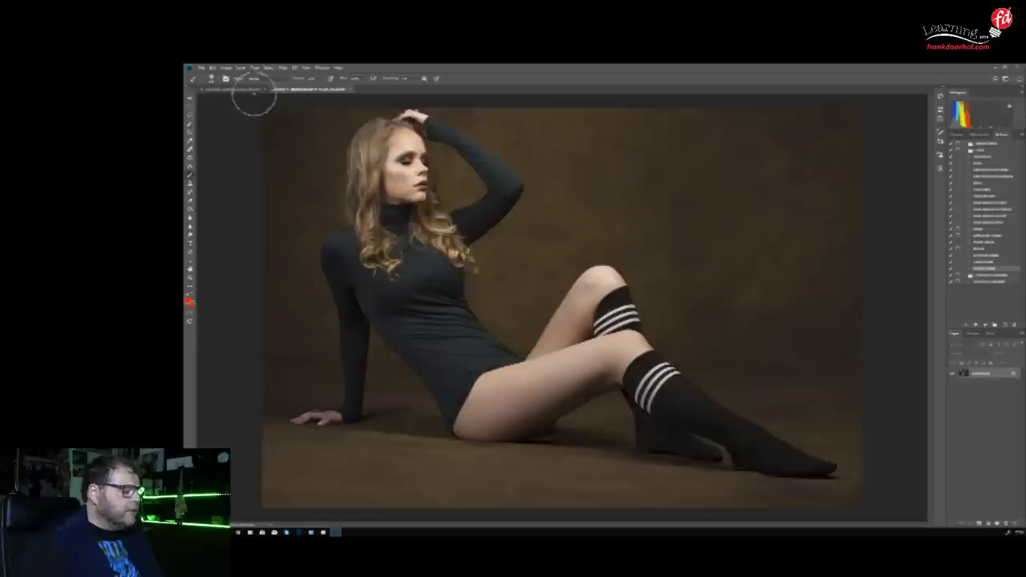
pyautogui.click(240, 90)
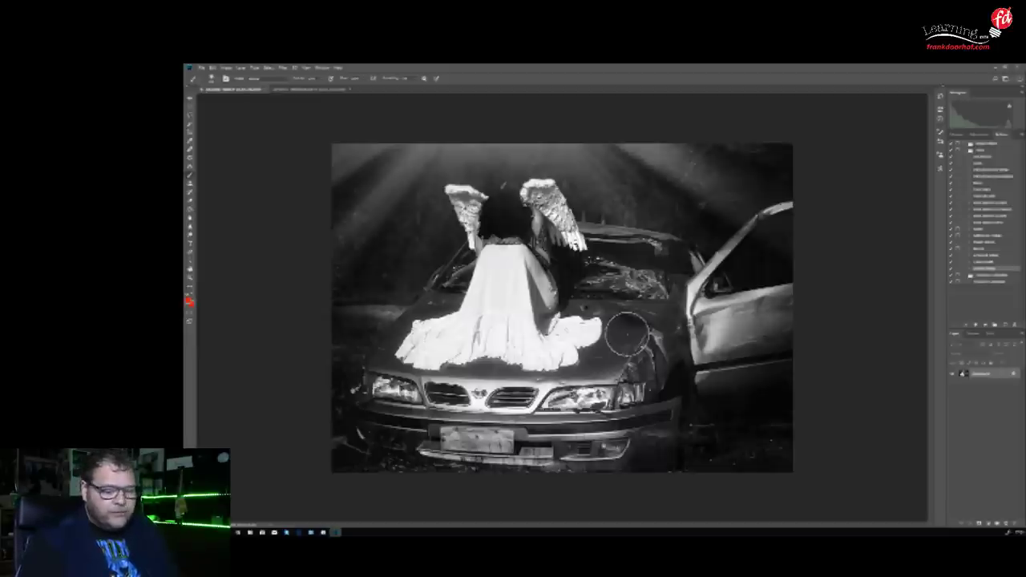
# Run the stored action that adds a new layer above the background and draw an elliptical selection around the winged figure
pyautogui.click(990, 197)
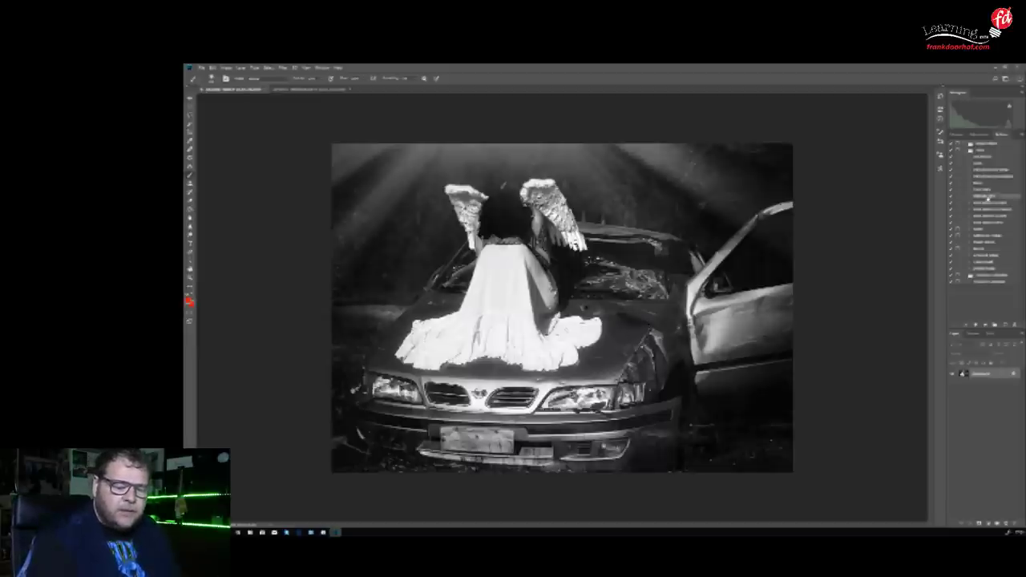
pyautogui.click(985, 325)
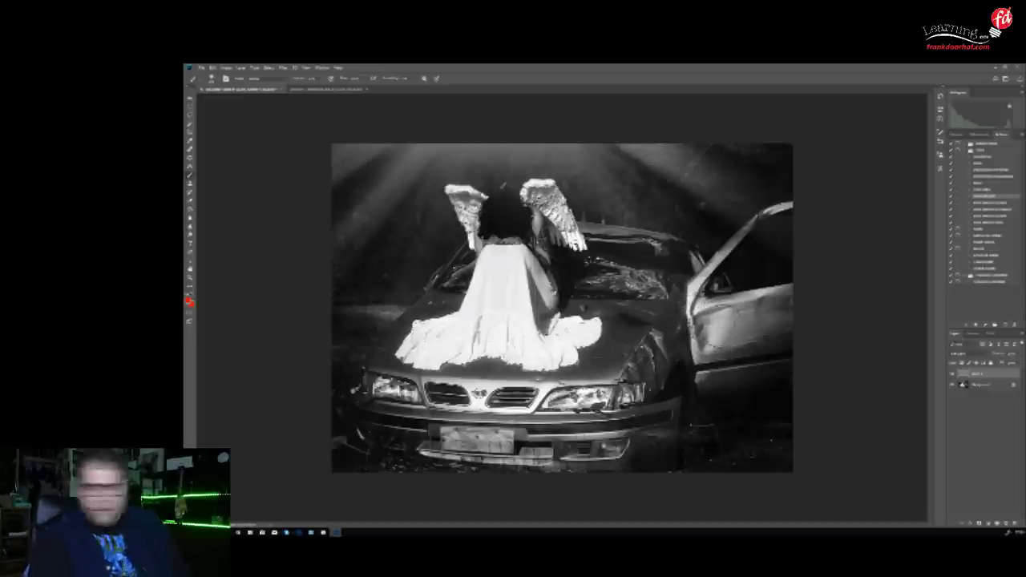
pyautogui.click(190, 108)
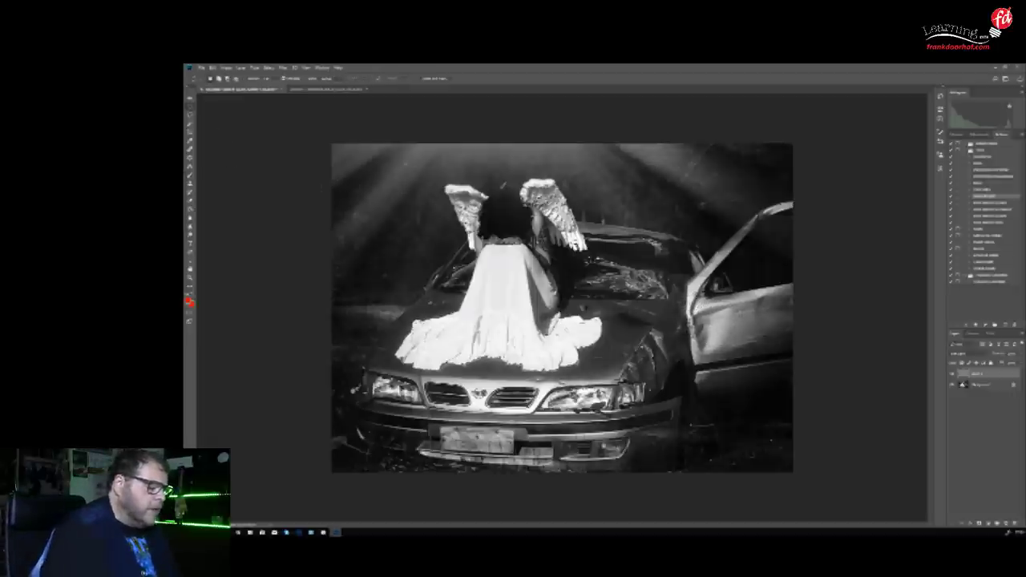
pyautogui.moveTo(402, 162); pyautogui.dragTo(639, 420)
pyautogui.moveTo(571, 347); pyautogui.dragTo(564, 333)
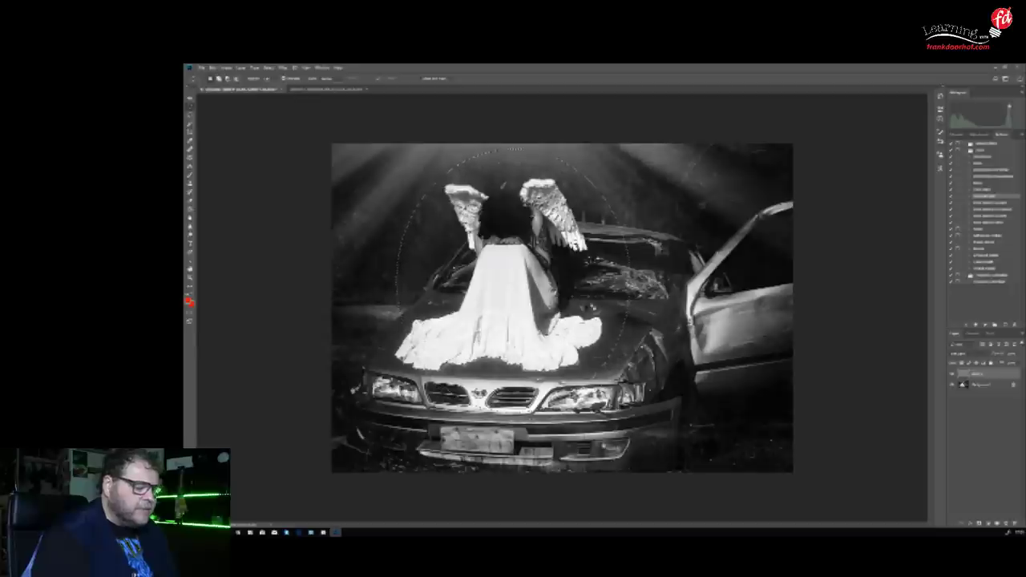
# Feather the elliptical selection around the winged figure and invert it
pyautogui.click(282, 68)
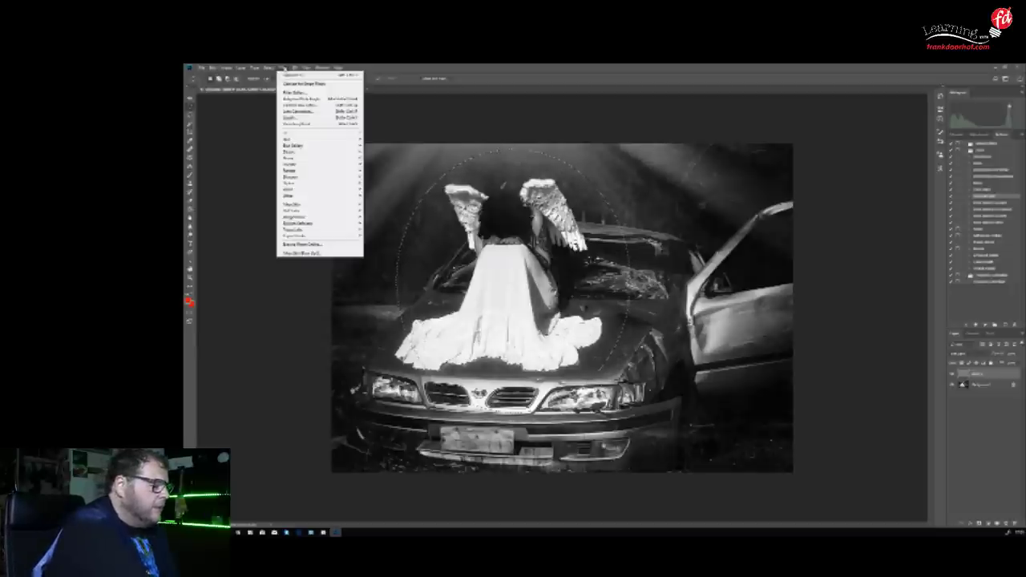
pyautogui.moveTo(269, 68)
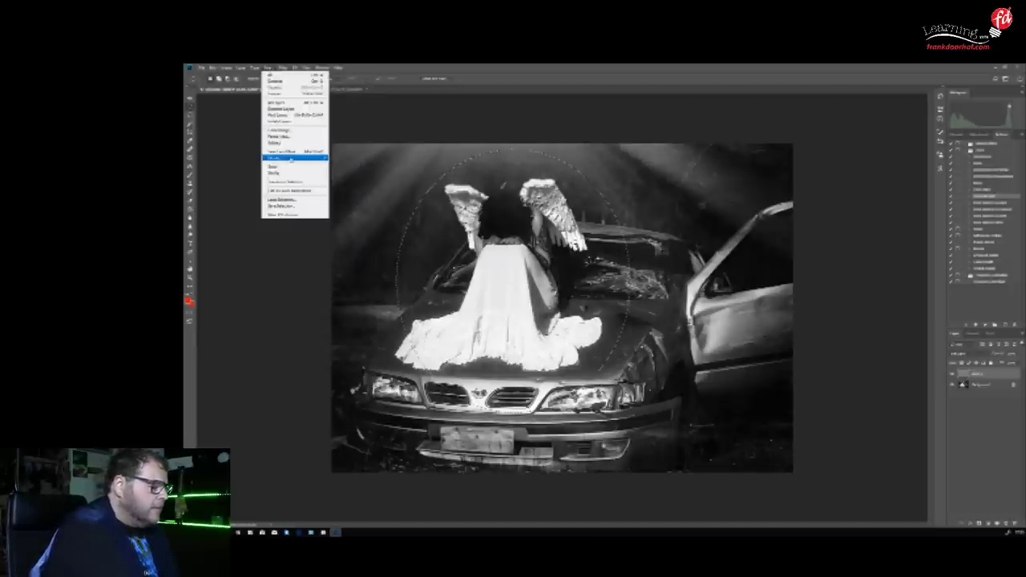
pyautogui.moveTo(280, 157)
pyautogui.click(344, 182)
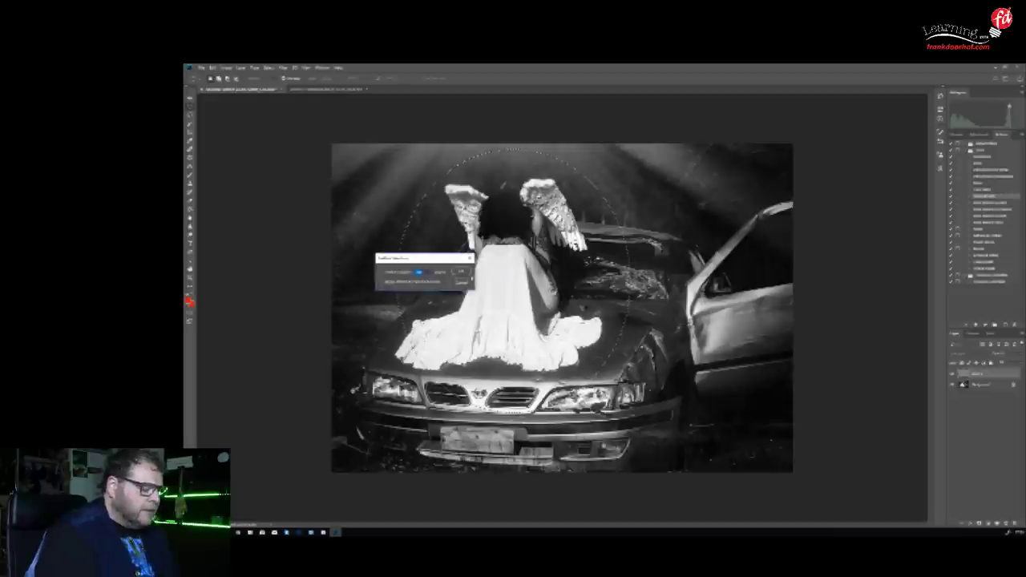
pyautogui.click(462, 273)
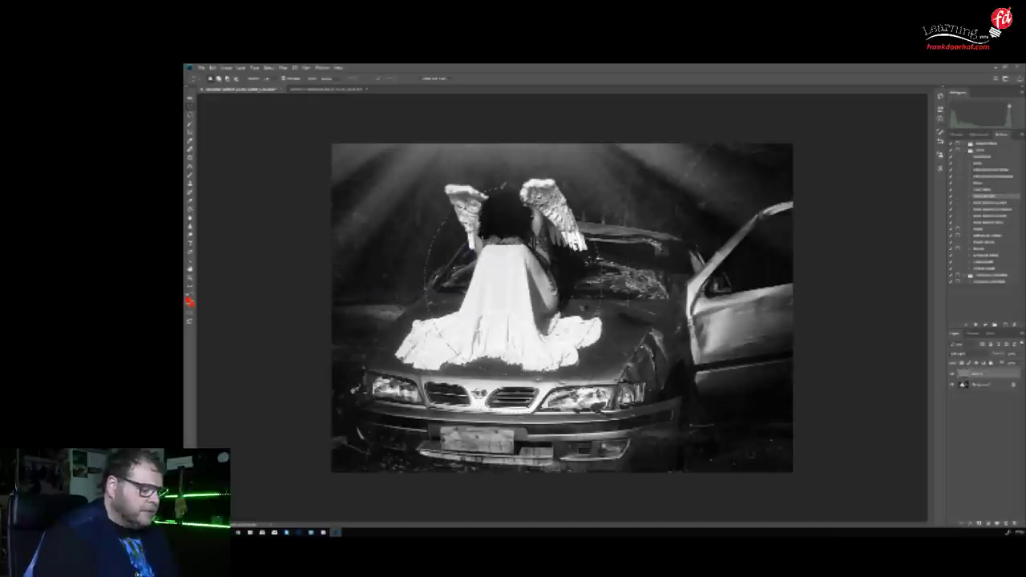
pyautogui.click(269, 68)
pyautogui.click(281, 94)
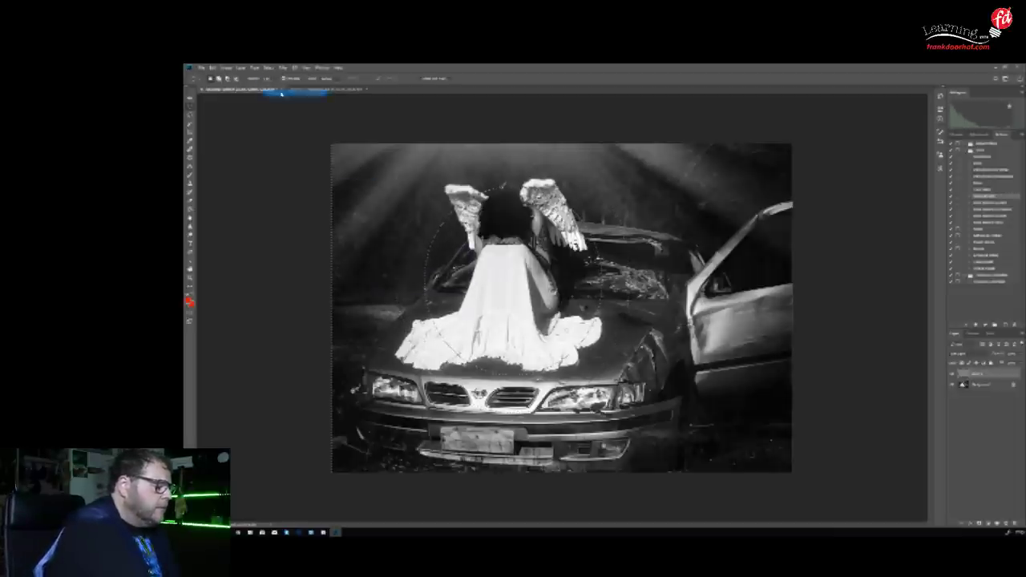
# Set the foreground colour to black, fill the inverted selection on the new layer and deselect
pyautogui.click(191, 212)
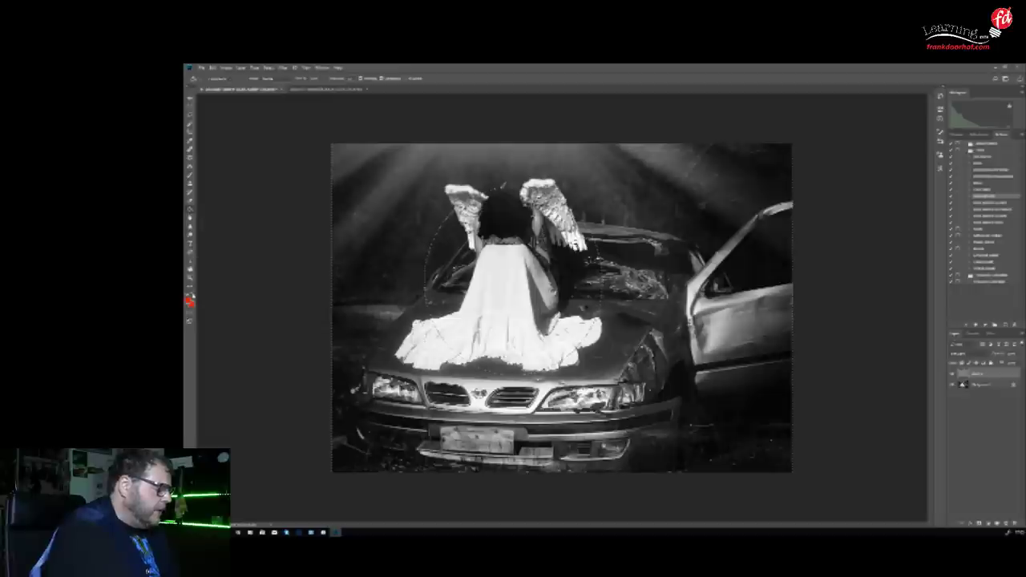
pyautogui.click(190, 302)
pyautogui.moveTo(361, 337); pyautogui.dragTo(374, 366)
pyautogui.click(449, 277)
pyautogui.hotkey('alt', 'BackSpace')
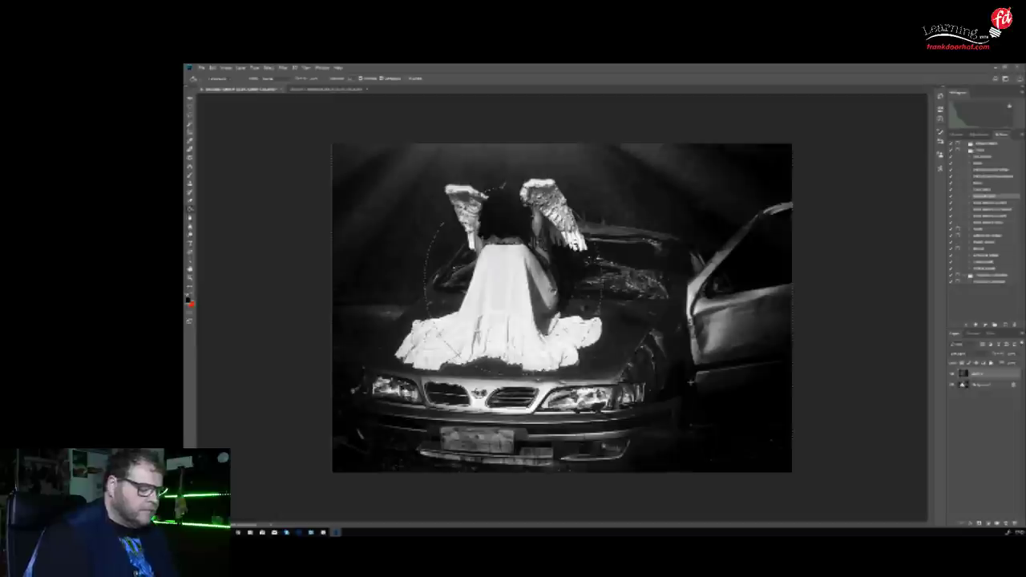
pyautogui.click(270, 69)
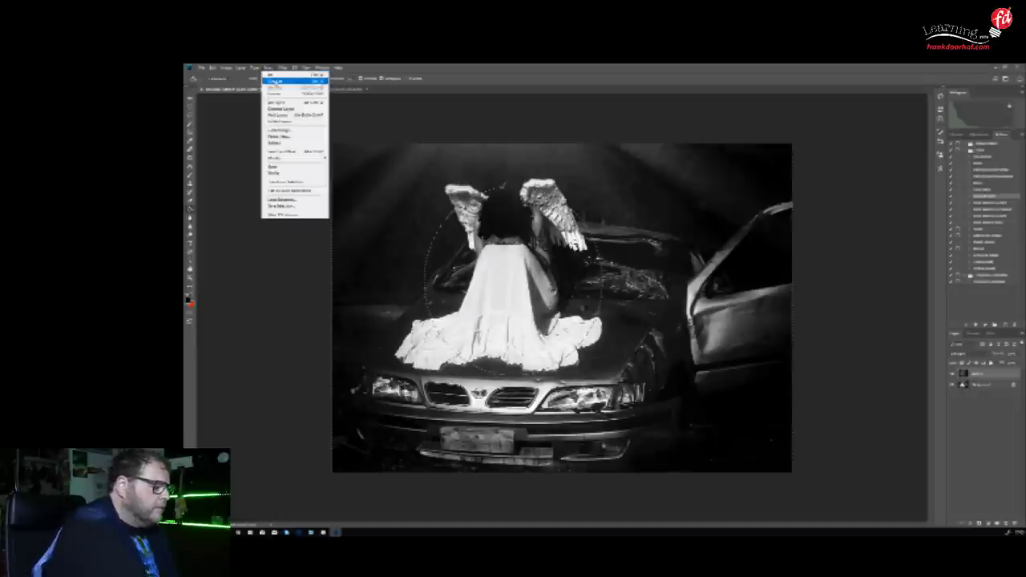
pyautogui.click(277, 86)
# Compare the photo with and without the darkening layer, leave it visible and flatten the image
pyautogui.click(952, 374)
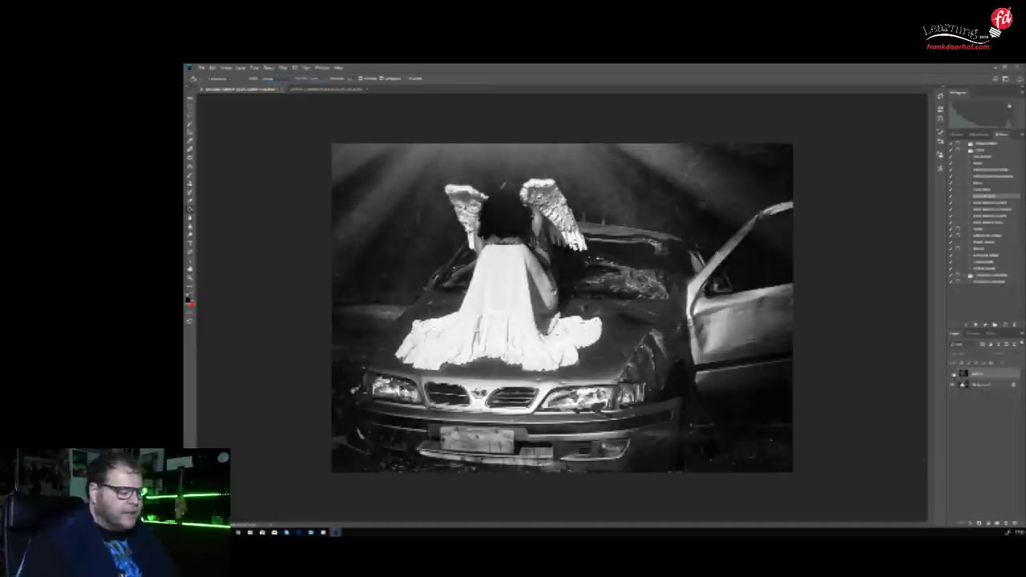
pyautogui.click(952, 375)
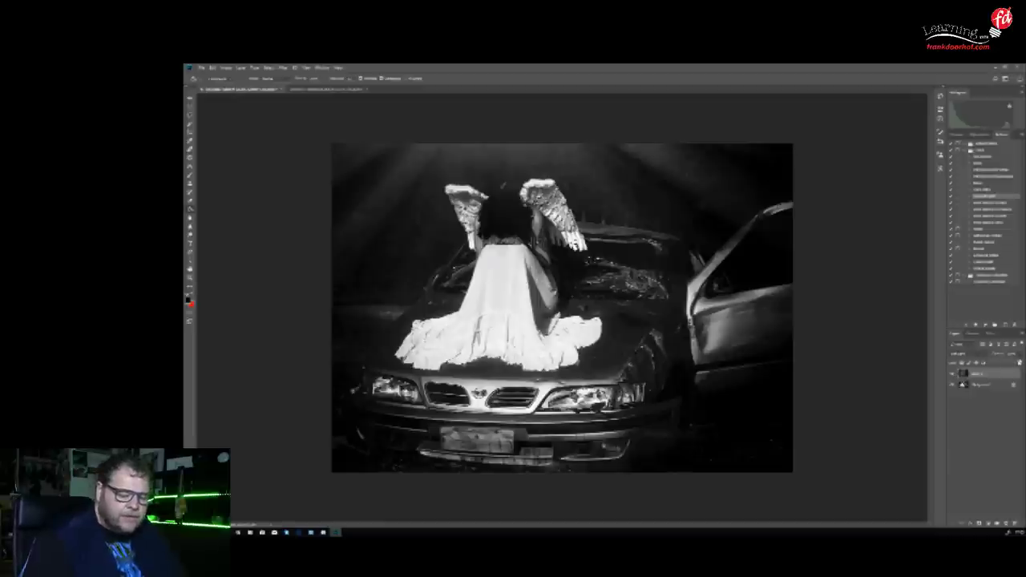
pyautogui.moveTo(1014, 362); pyautogui.dragTo(1013, 363)
pyautogui.click(953, 374)
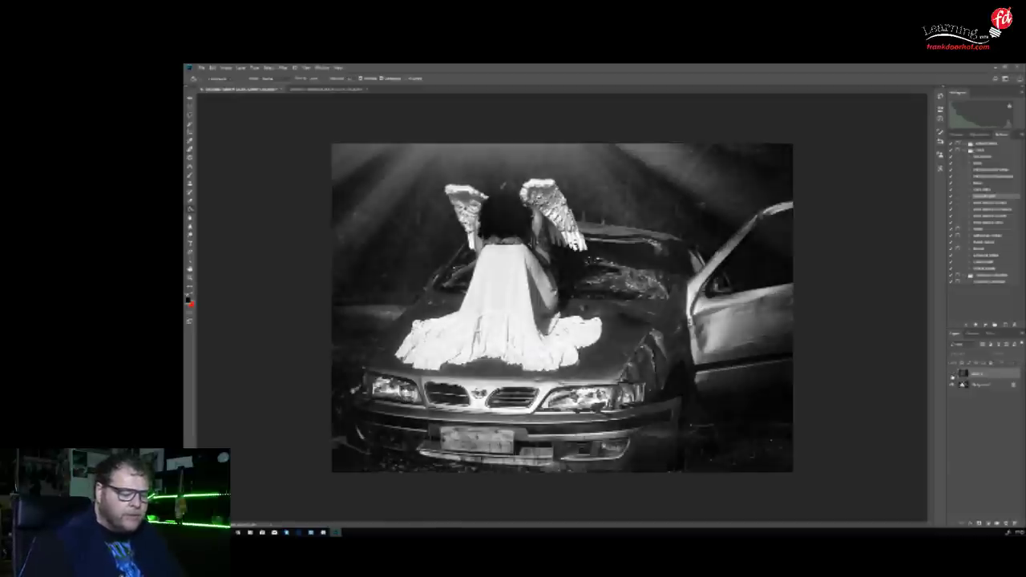
pyautogui.click(953, 374)
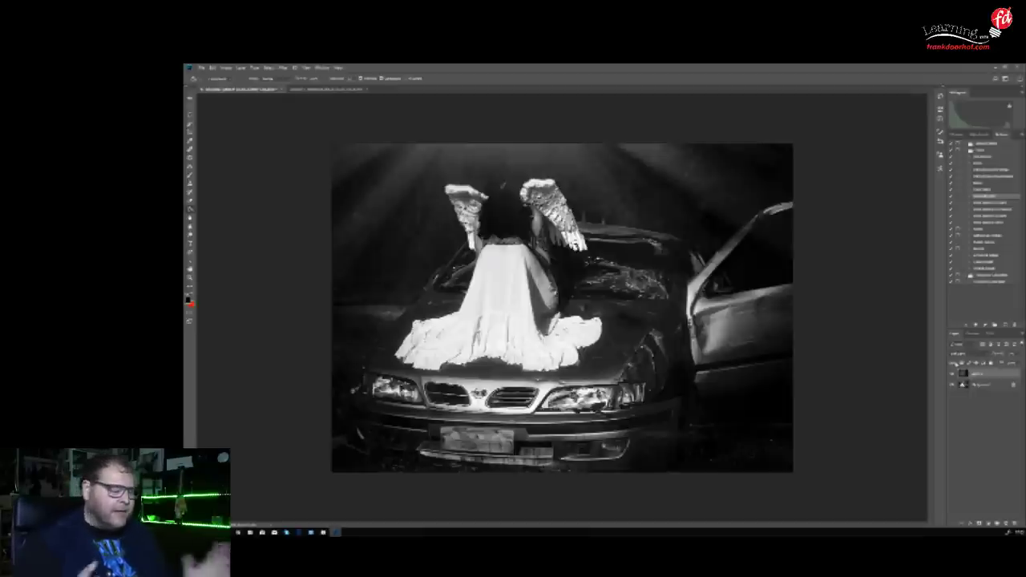
pyautogui.click(241, 67)
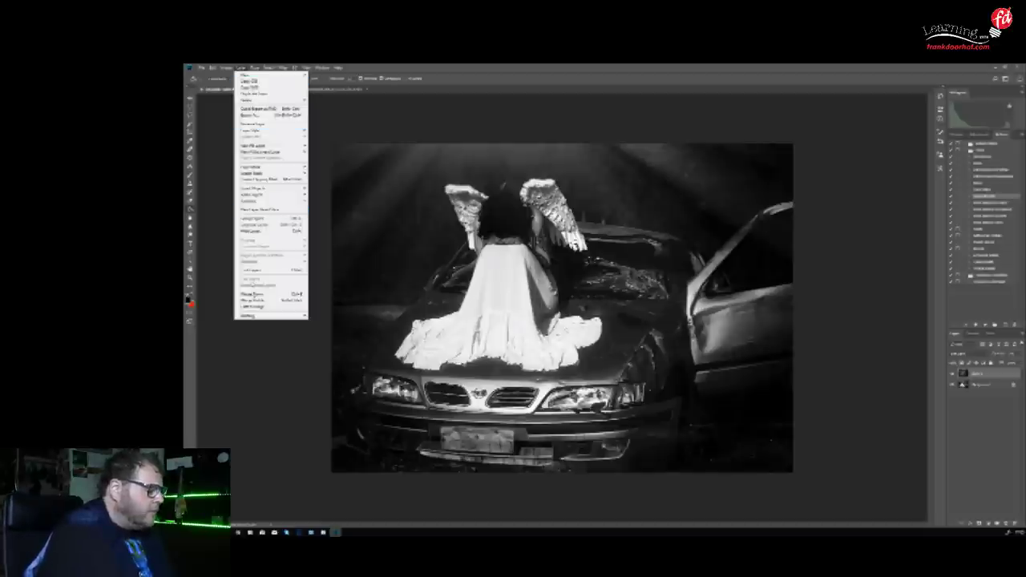
pyautogui.click(252, 305)
# Apply a Tilt-Shift blur centred on the figure's head, with the sharp band rotated into a steep diagonal
pyautogui.click(287, 69)
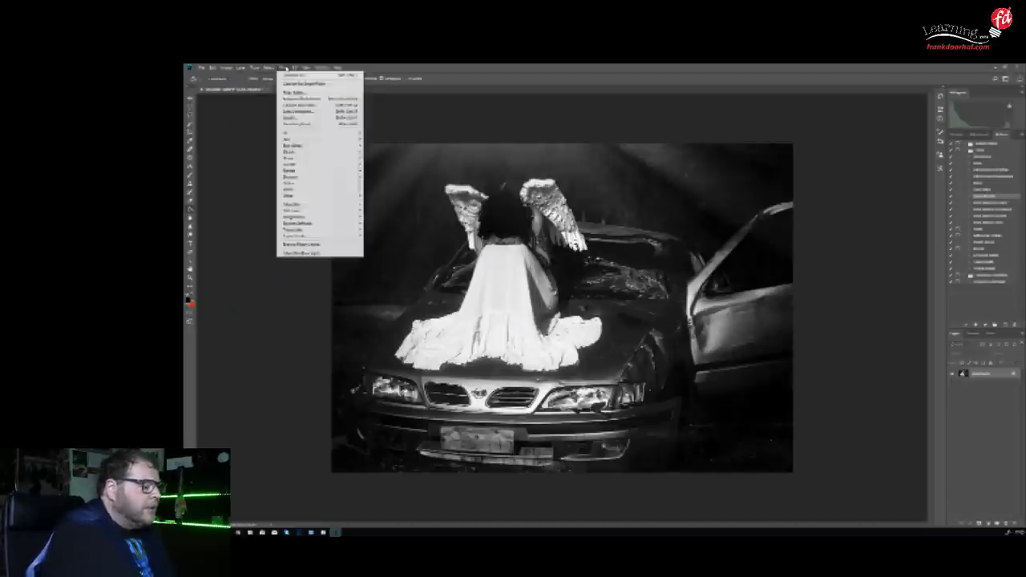
pyautogui.moveTo(317, 145)
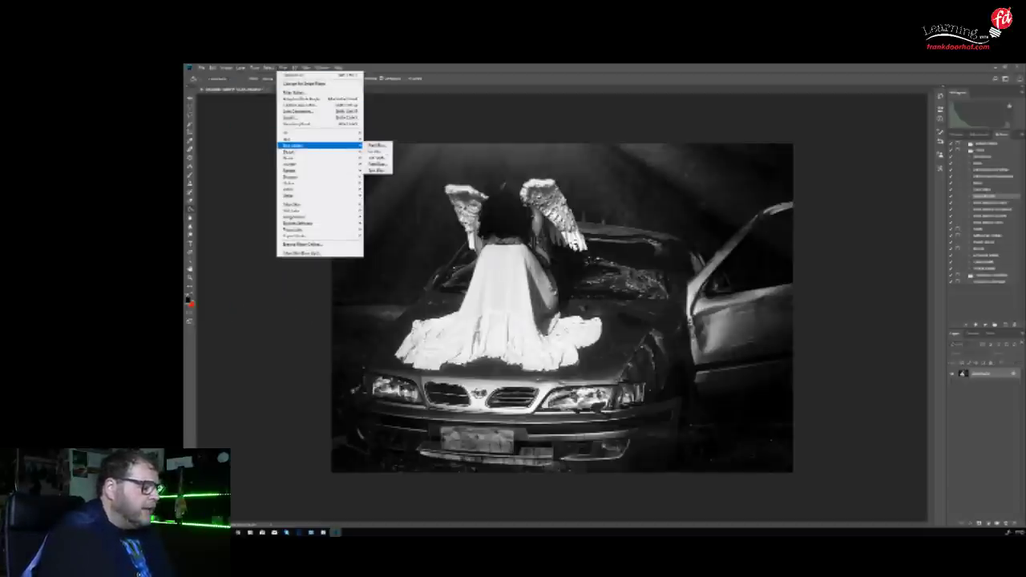
pyautogui.click(376, 158)
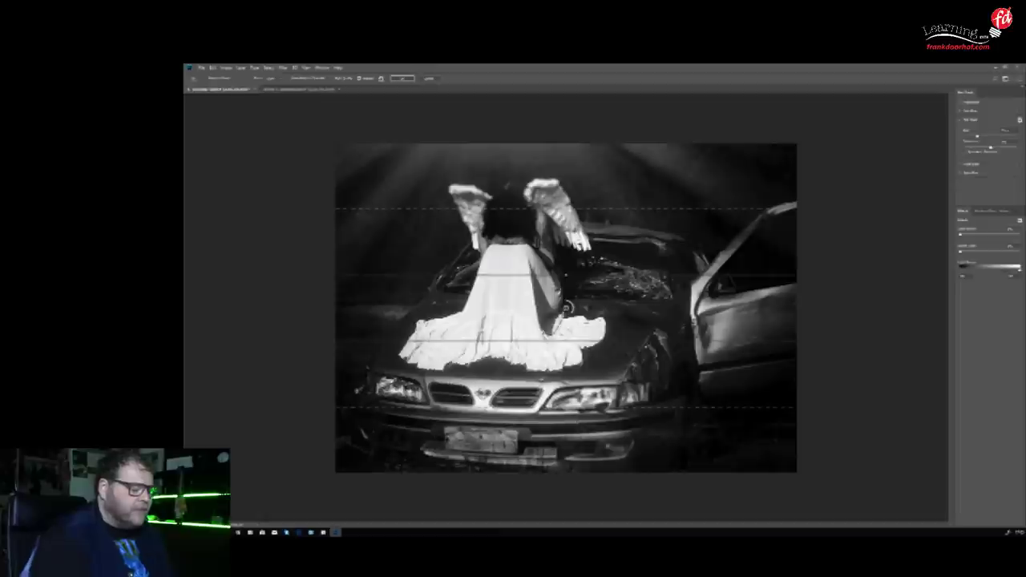
pyautogui.moveTo(573, 274)
pyautogui.mouseDown()
pyautogui.moveTo(572, 232)
pyautogui.moveTo(572, 263)
pyautogui.mouseUp()
pyautogui.moveTo(566, 308); pyautogui.dragTo(520, 223)
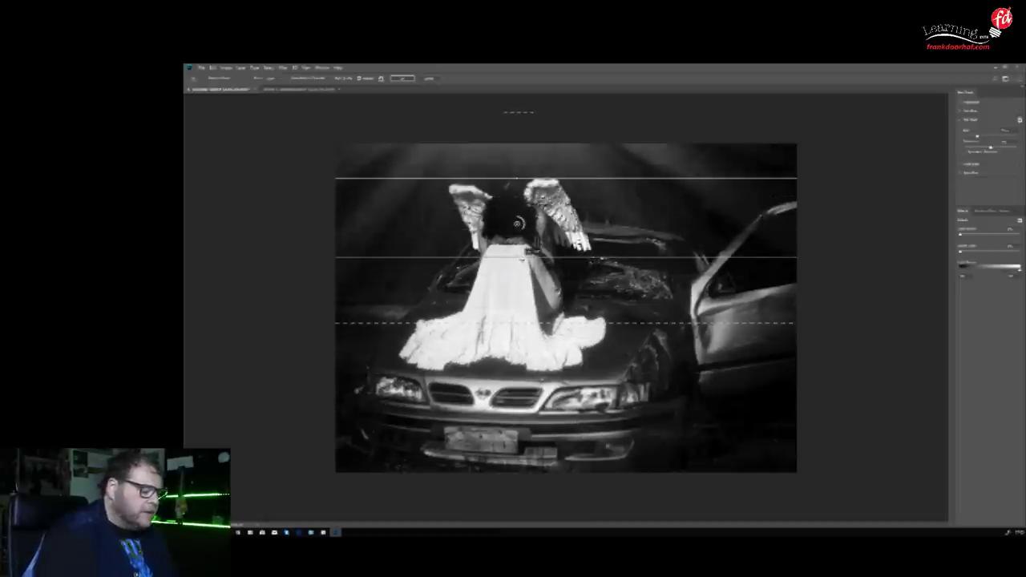
pyautogui.moveTo(516, 259); pyautogui.dragTo(568, 225)
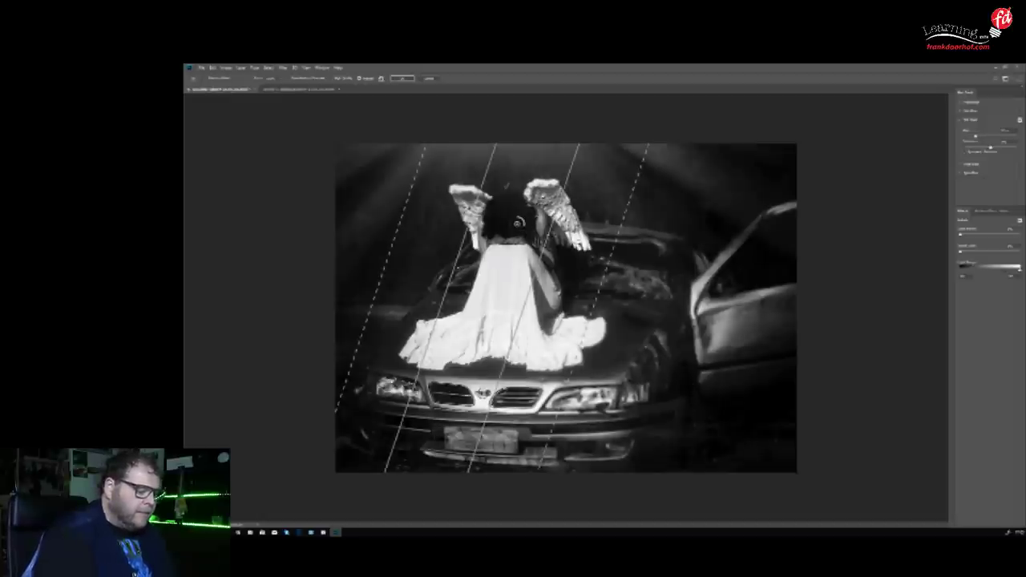
pyautogui.moveTo(550, 234); pyautogui.dragTo(551, 232)
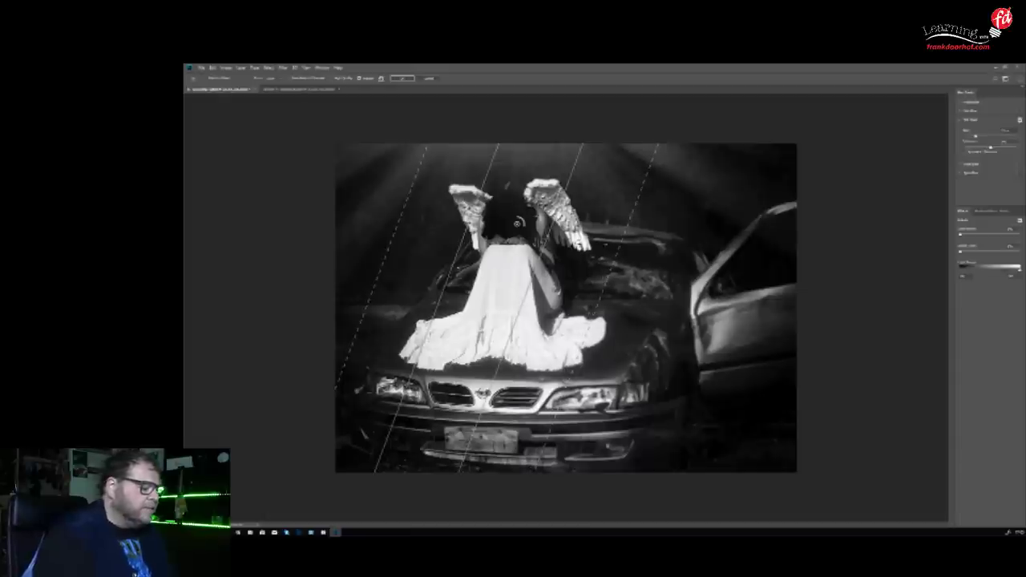
pyautogui.press('Return')
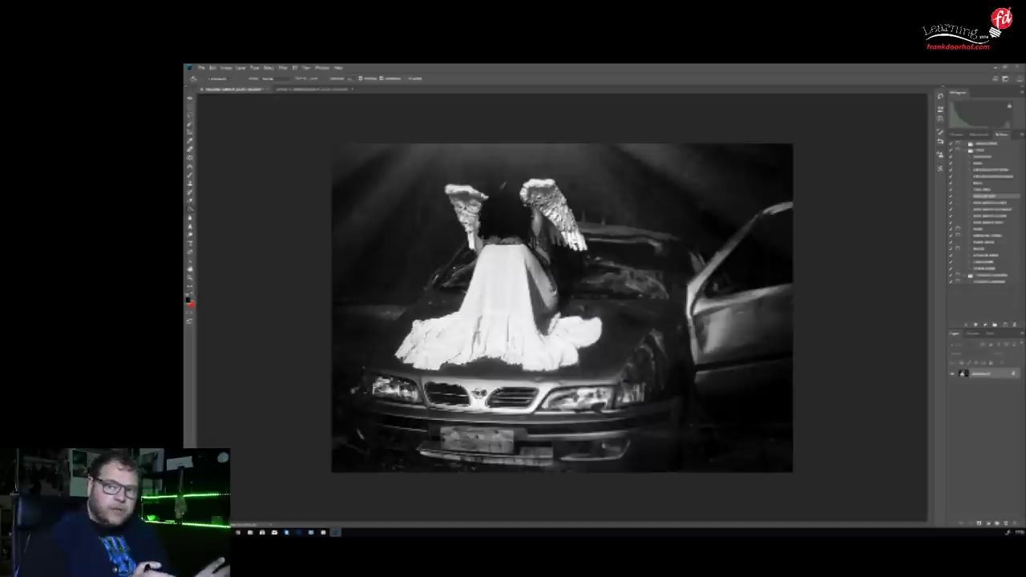
# Start an Iris Blur from the Blur Gallery and centre its ellipse on the winged figure's head
pyautogui.click(282, 68)
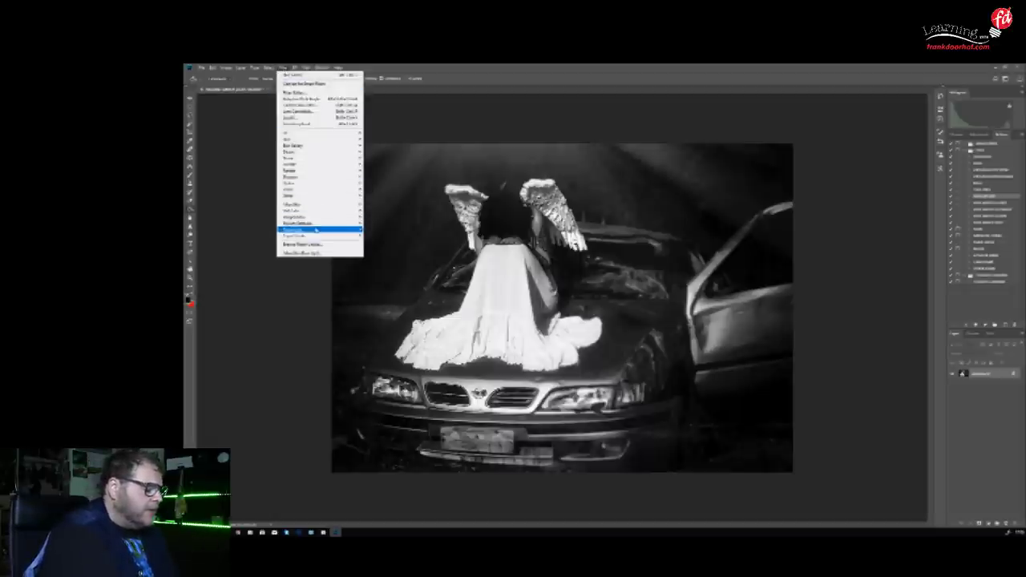
pyautogui.moveTo(319, 150)
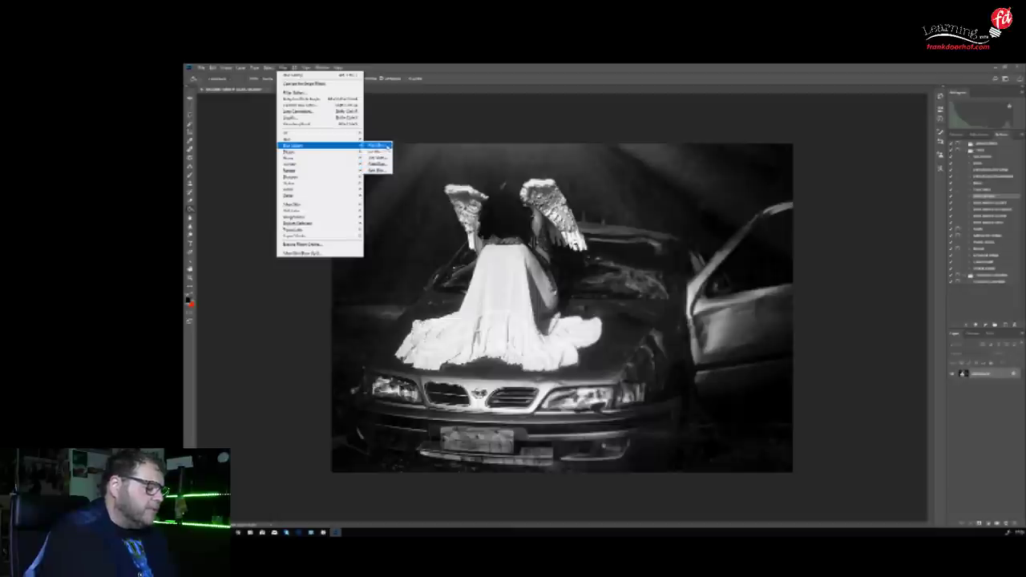
pyautogui.click(376, 151)
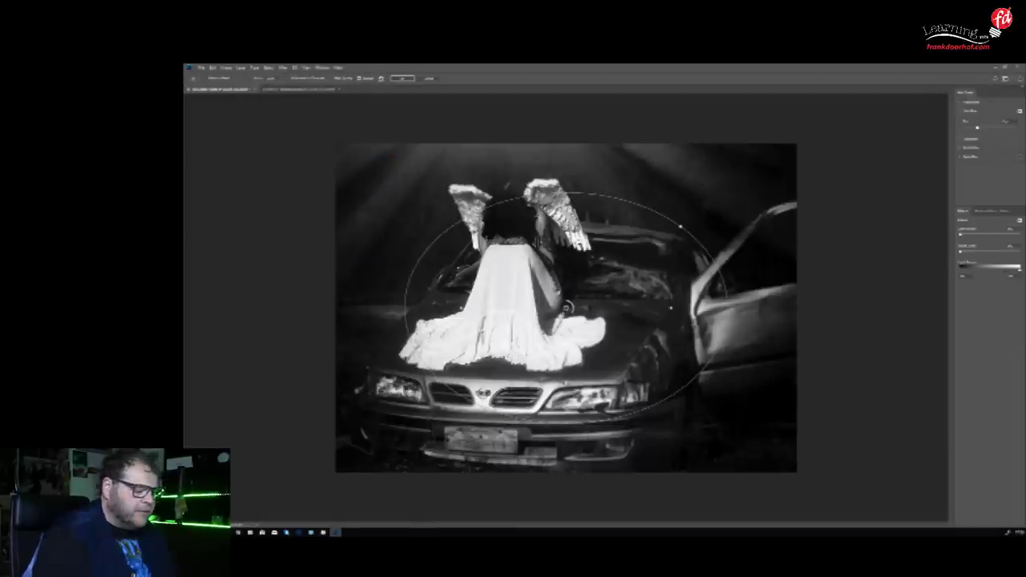
pyautogui.moveTo(530, 257); pyautogui.dragTo(508, 226)
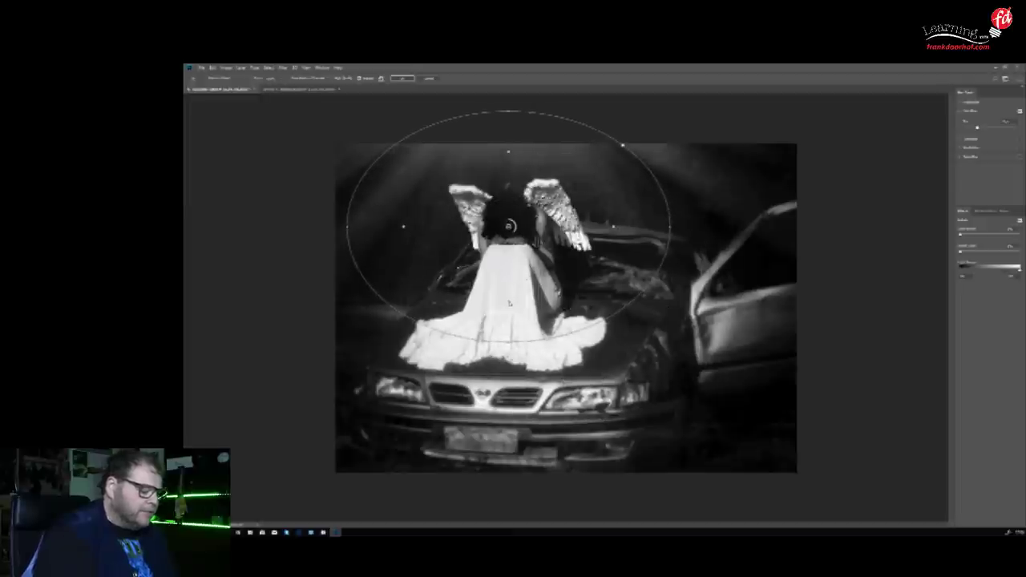
# Enlarge the Iris Blur ellipse to span the dress and most of the photo's width, reduce the blur slightly and apply it
pyautogui.moveTo(509, 304); pyautogui.dragTo(513, 380)
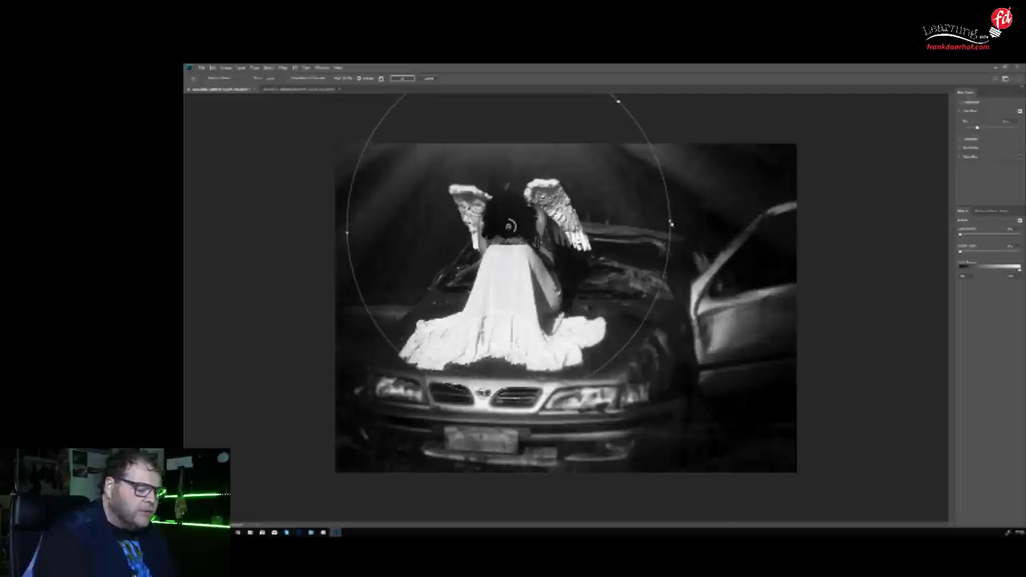
pyautogui.moveTo(670, 223); pyautogui.dragTo(825, 238)
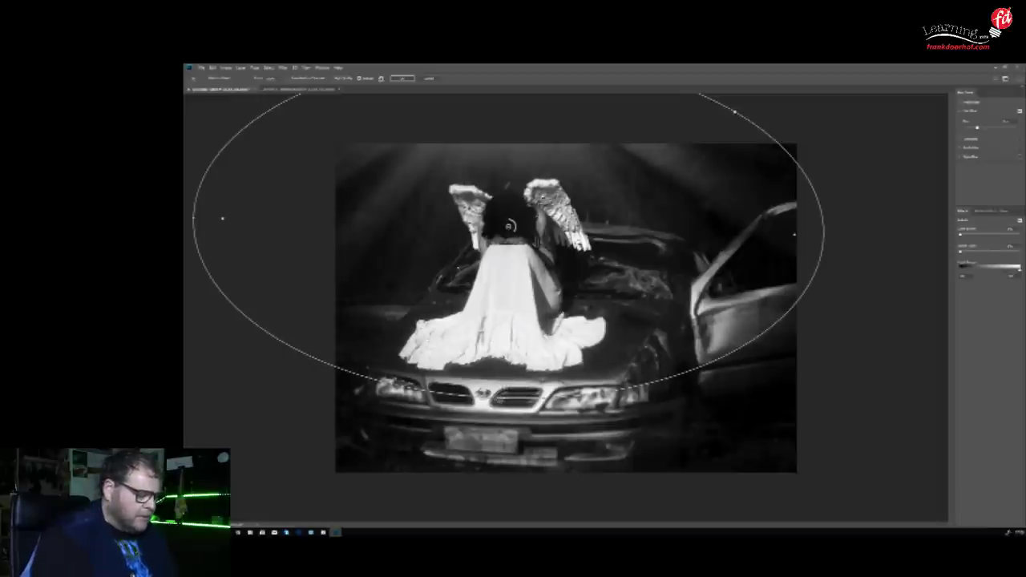
pyautogui.moveTo(734, 112); pyautogui.dragTo(714, 122)
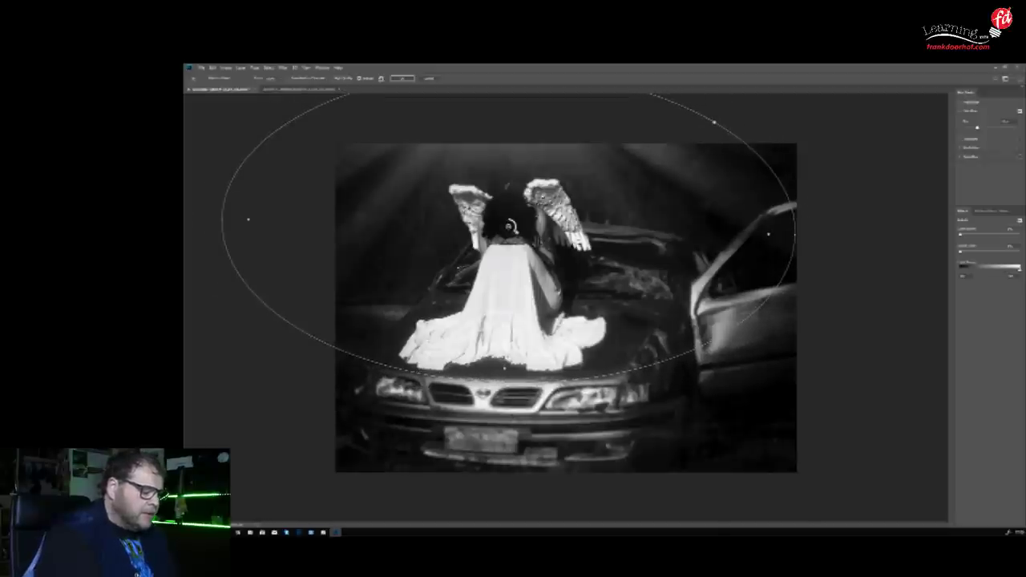
pyautogui.moveTo(509, 227); pyautogui.dragTo(515, 229)
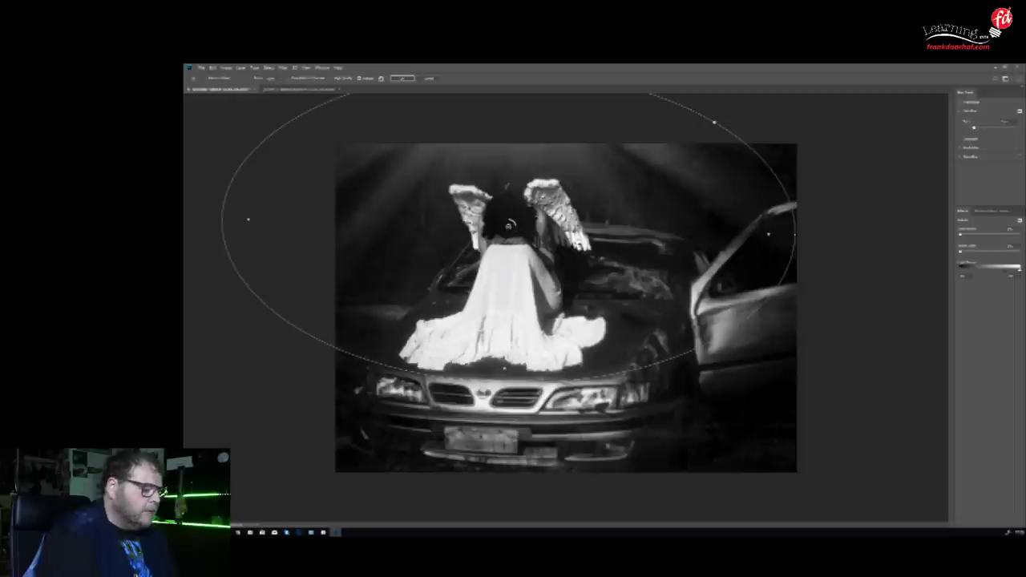
pyautogui.click(403, 78)
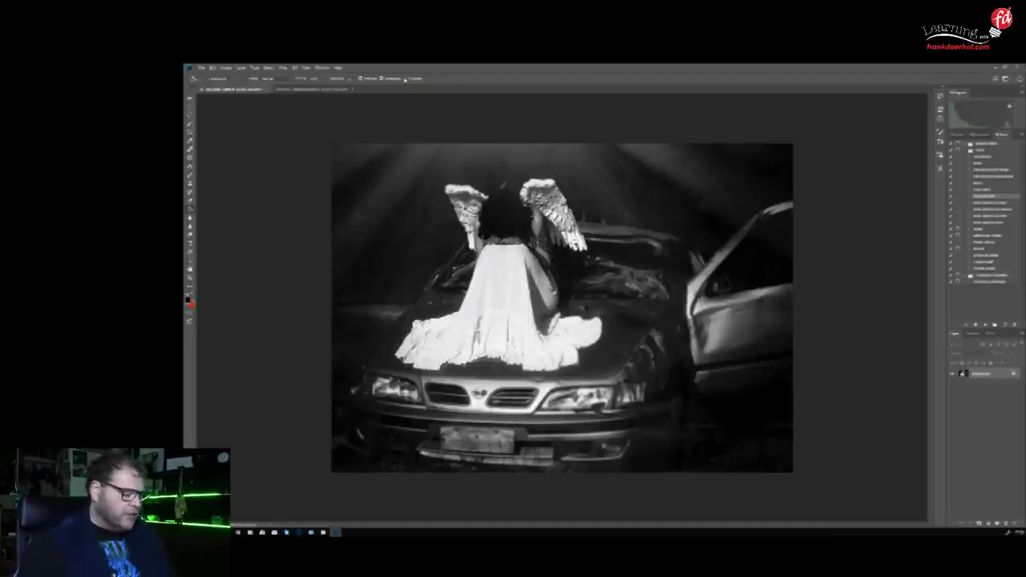
# Check the blur around the wings and head at 100%, and close the car photo without saving
pyautogui.hotkey('ctrl', '1')
pyautogui.moveTo(508, 307); pyautogui.dragTo(676, 449)
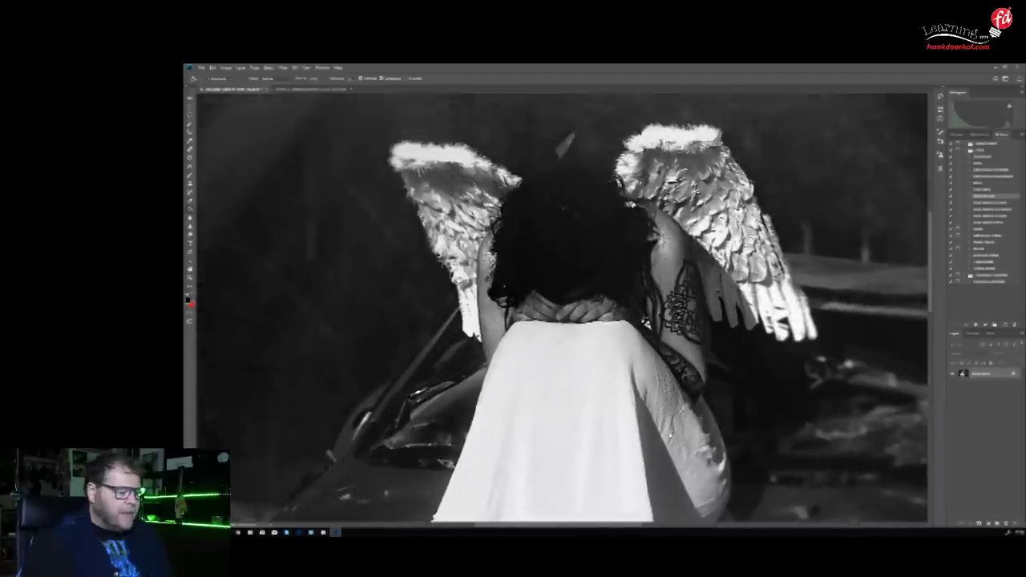
pyautogui.click(305, 68)
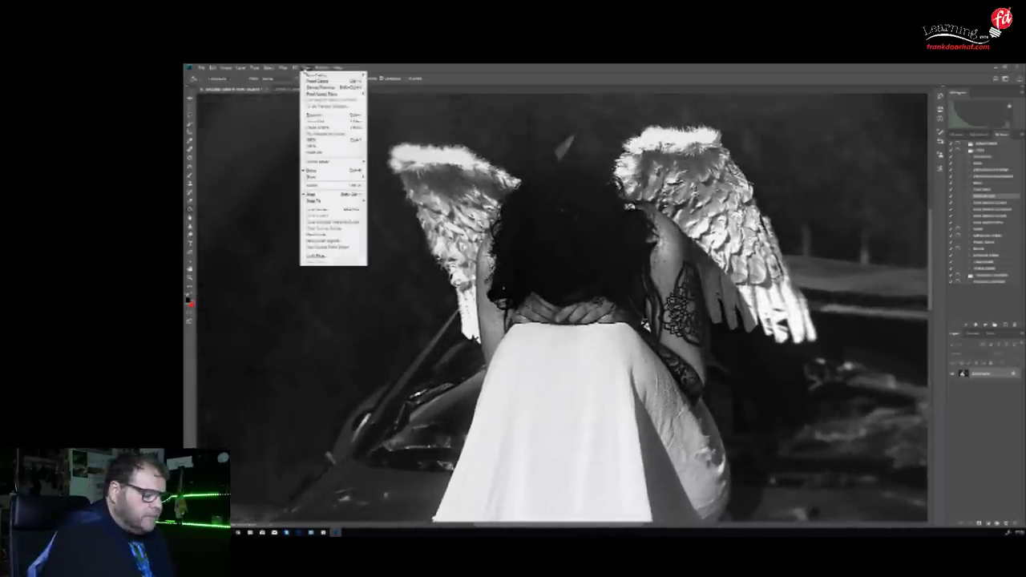
pyautogui.click(323, 128)
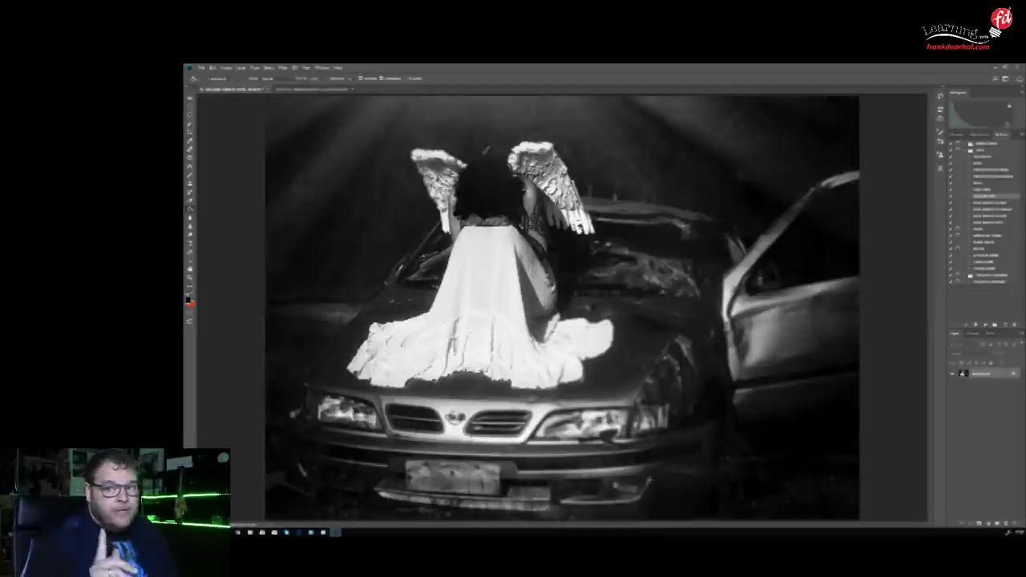
pyautogui.click(270, 89)
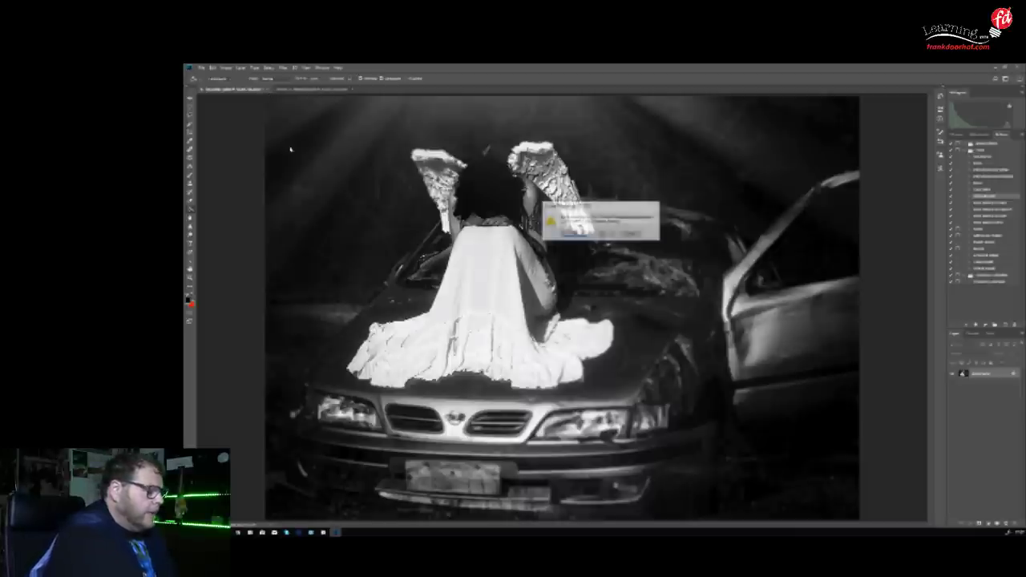
pyautogui.click(605, 234)
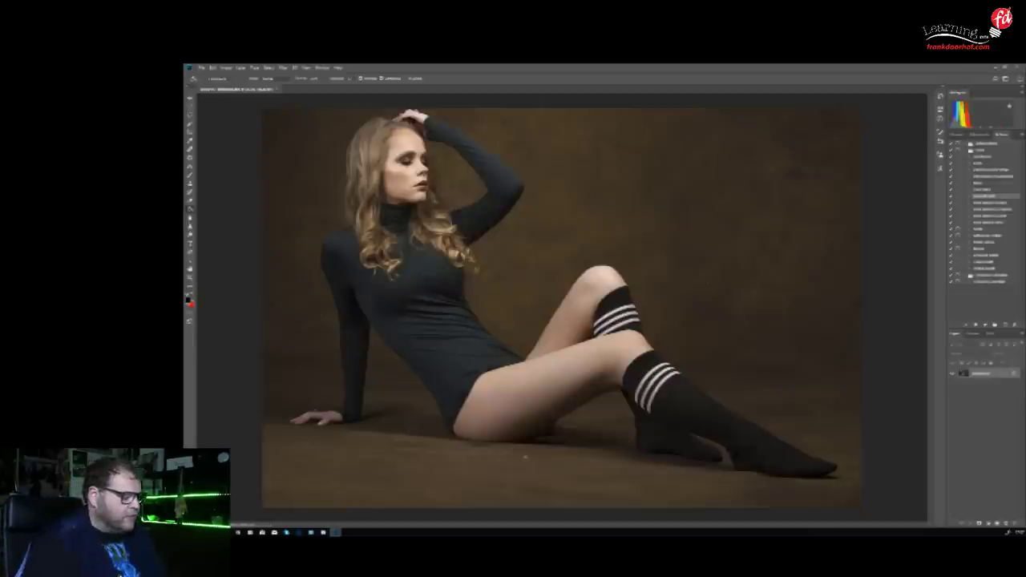
# Retouch the light specks on the floor of the seated model's photo with the Healing Brush
pyautogui.hotkey('ctrl', '1')
pyautogui.moveTo(613, 471); pyautogui.dragTo(730, 396)
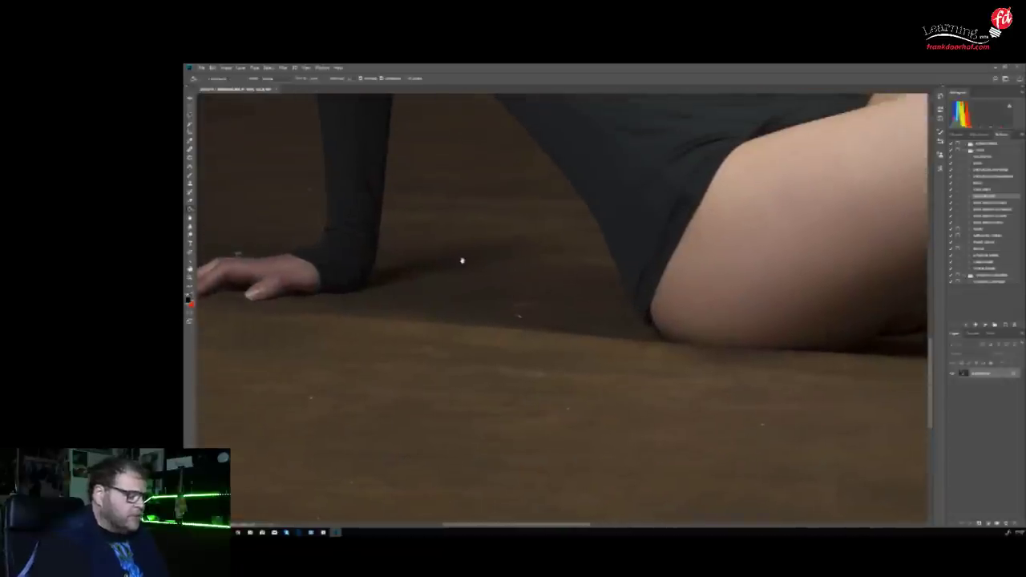
pyautogui.click(190, 149)
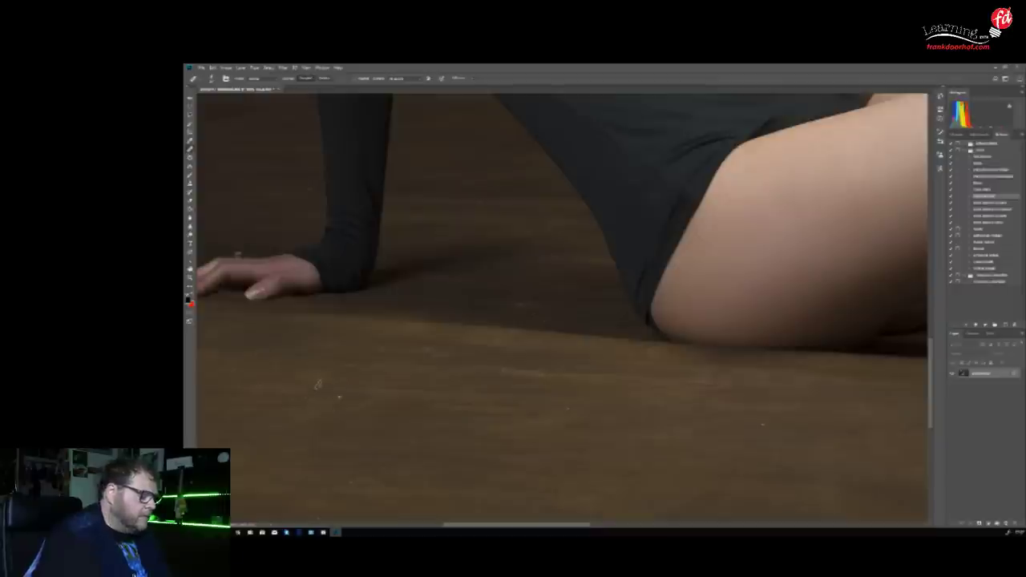
pyautogui.moveTo(472, 384); pyautogui.dragTo(647, 249)
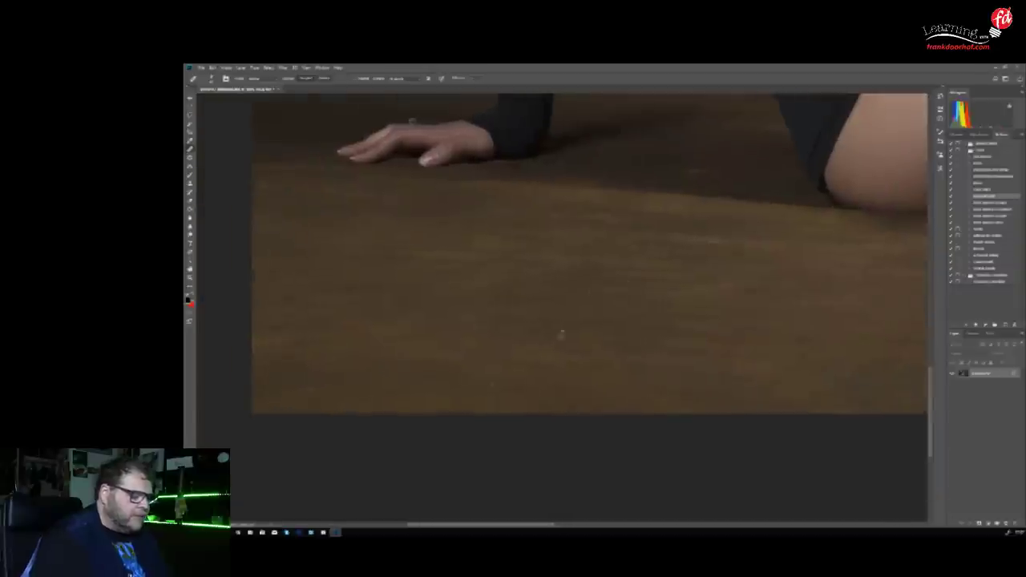
pyautogui.scroll(5, 550, 337)
pyautogui.hscroll(2, 550, 336)
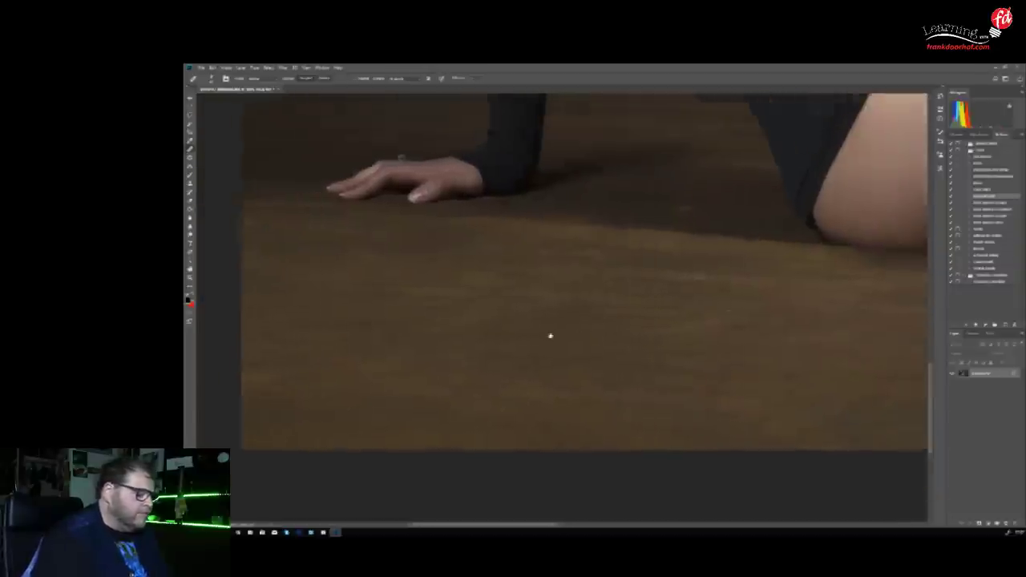
pyautogui.scroll(15, 392, 371)
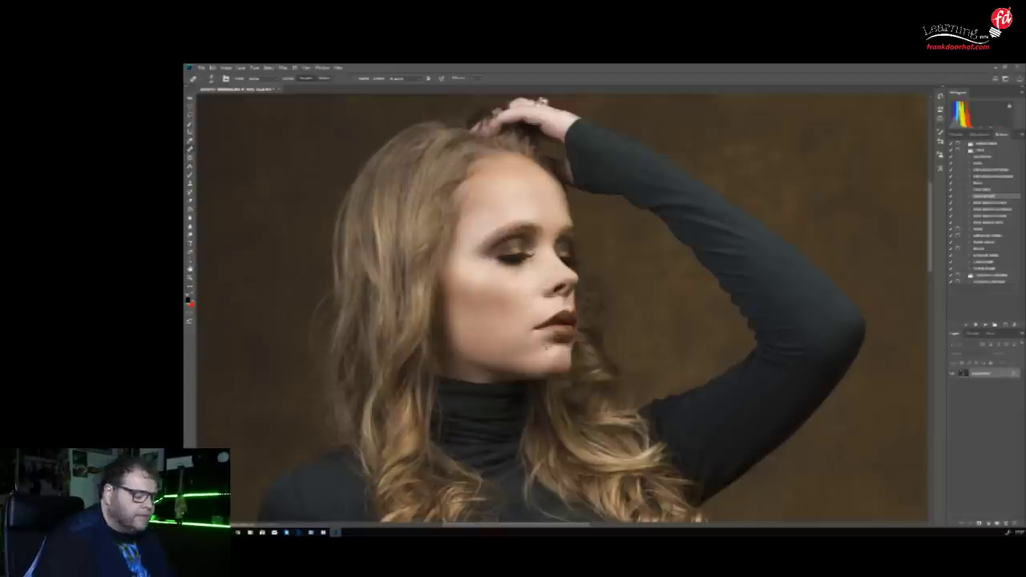
pyautogui.click(305, 68)
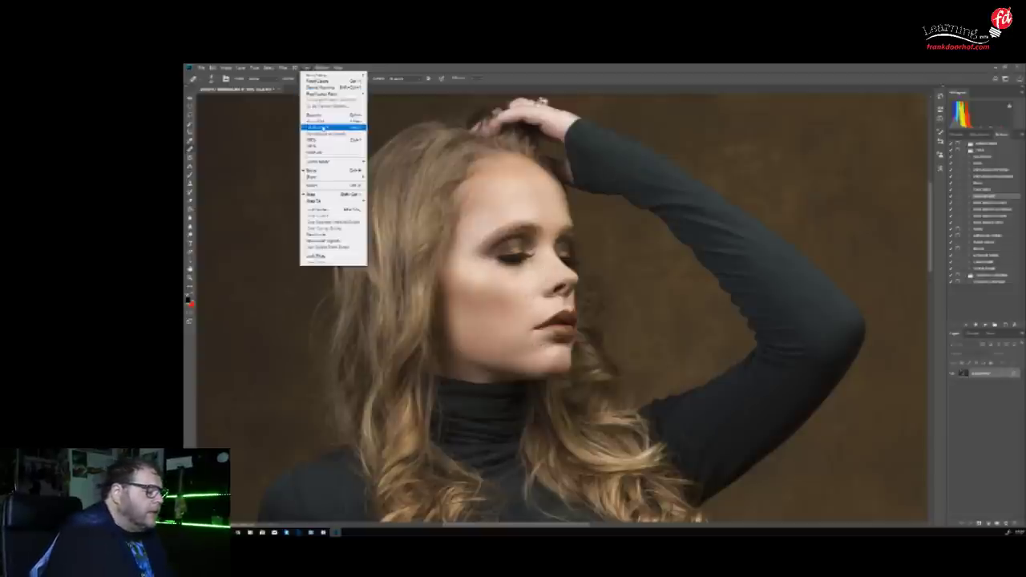
pyautogui.click(322, 127)
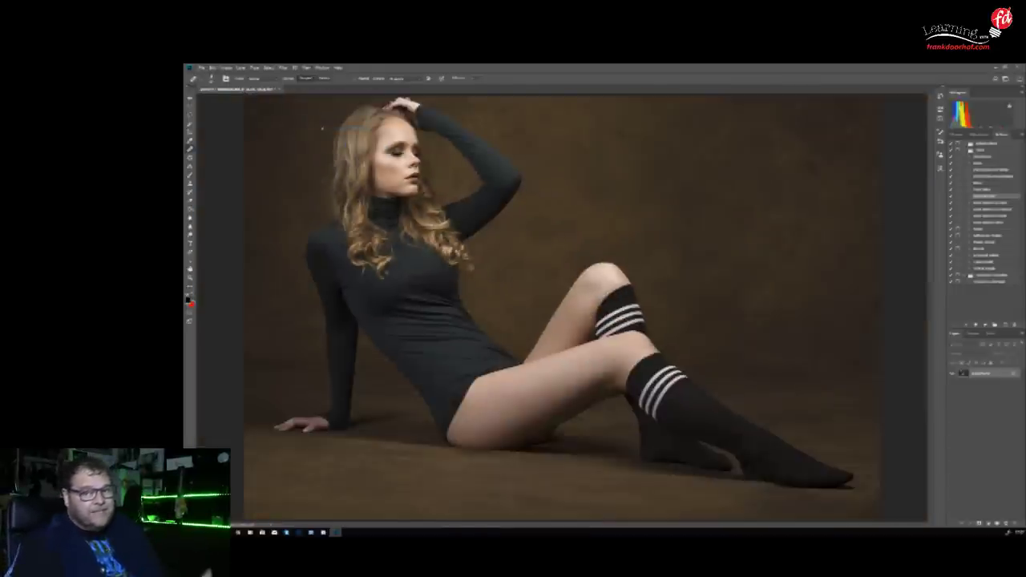
pyautogui.click(282, 67)
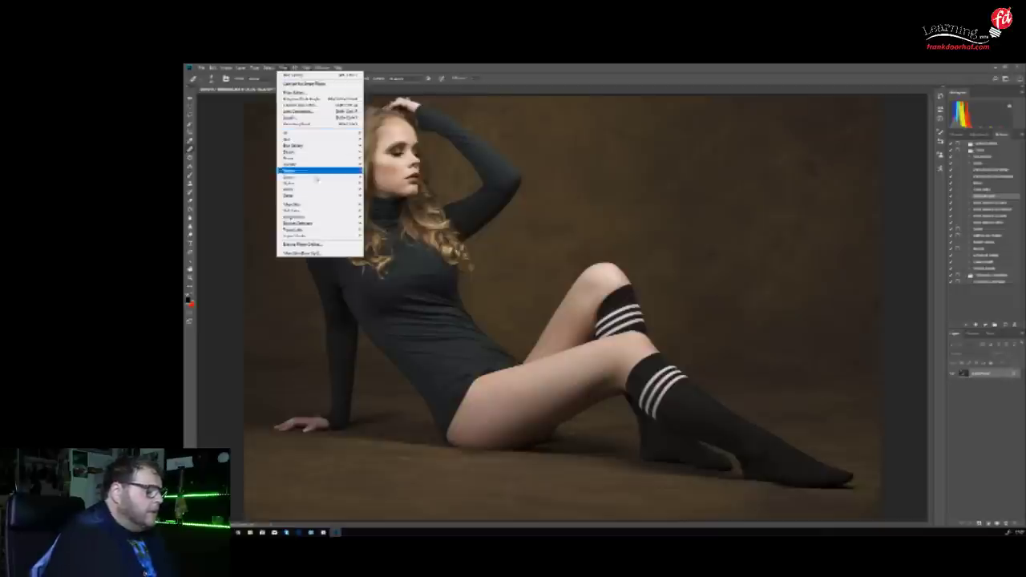
pyautogui.moveTo(318, 207)
pyautogui.click(375, 204)
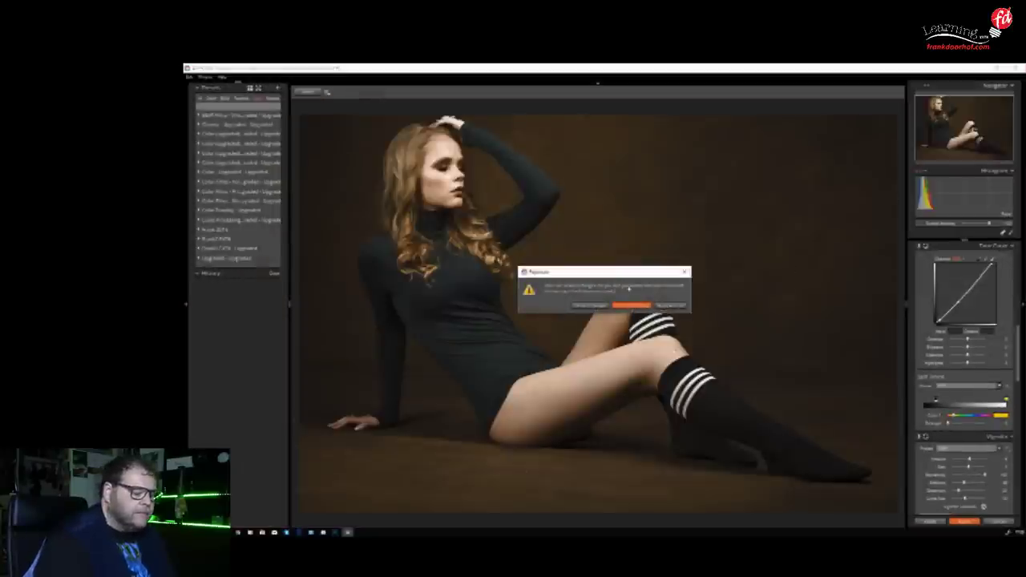
pyautogui.click(601, 307)
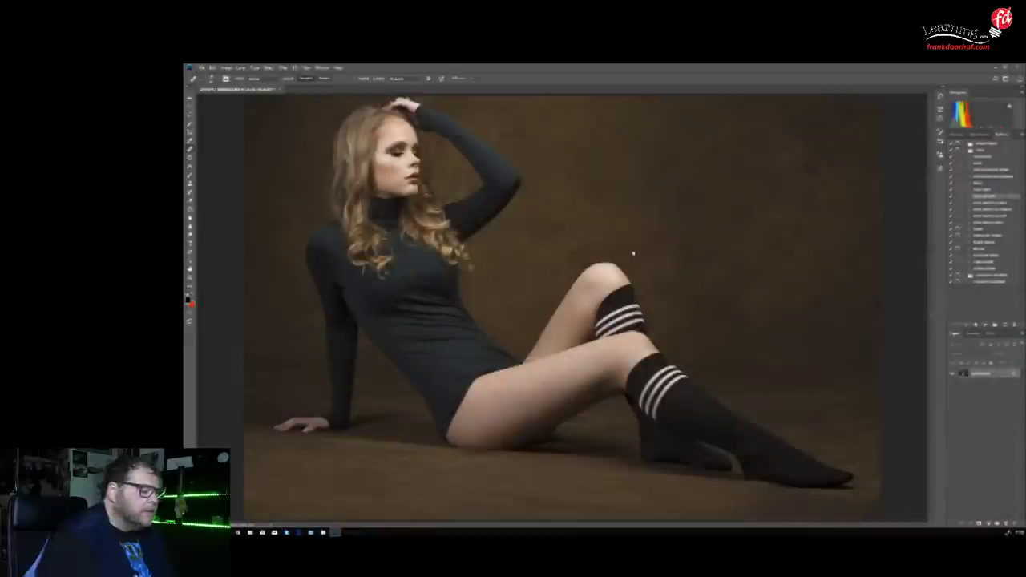
# Open the photo in the Exposure filter plug-in and apply a dark, brownish preset with a scratched texture
pyautogui.click(282, 69)
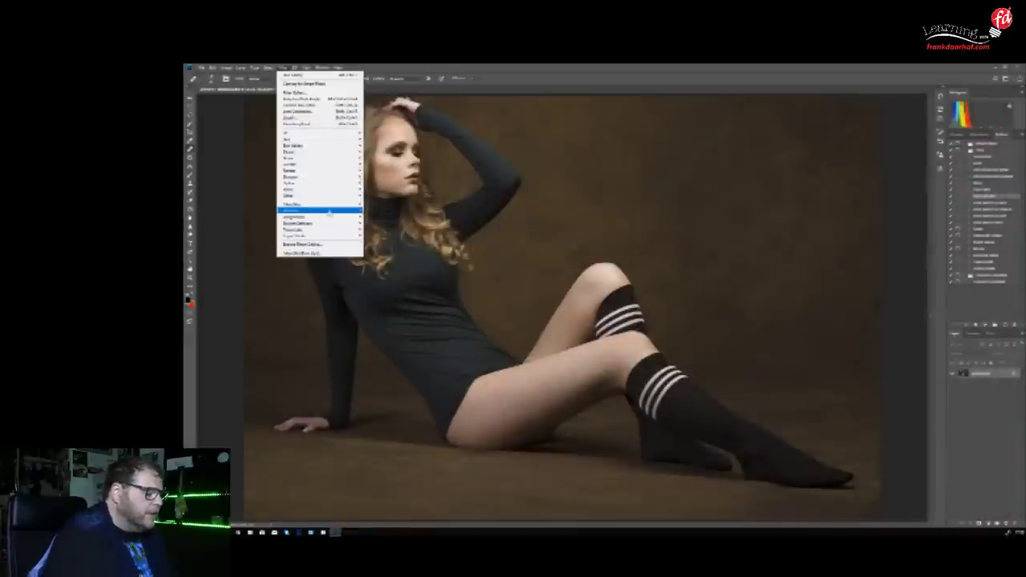
pyautogui.moveTo(344, 207)
pyautogui.click(383, 211)
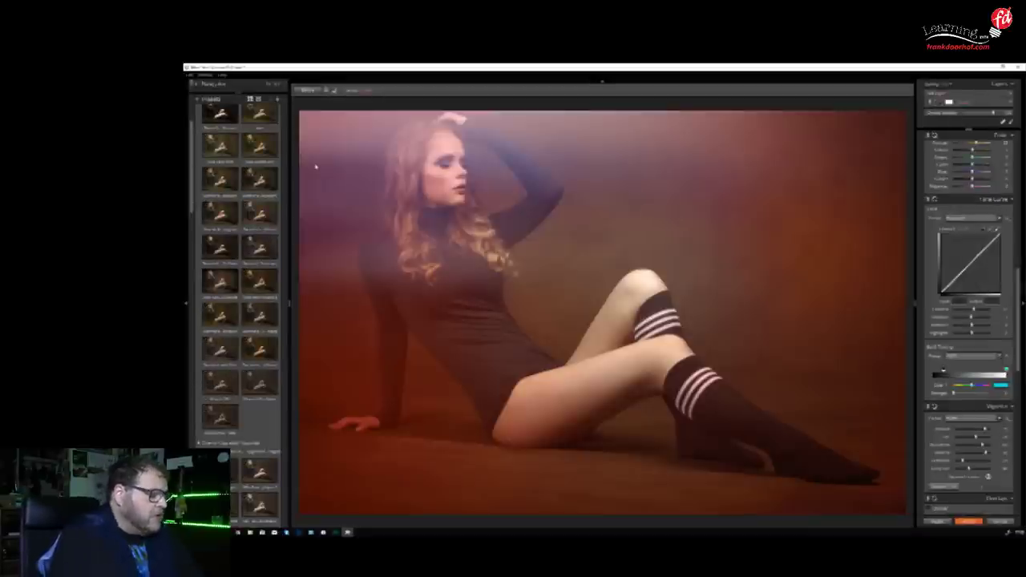
pyautogui.click(258, 213)
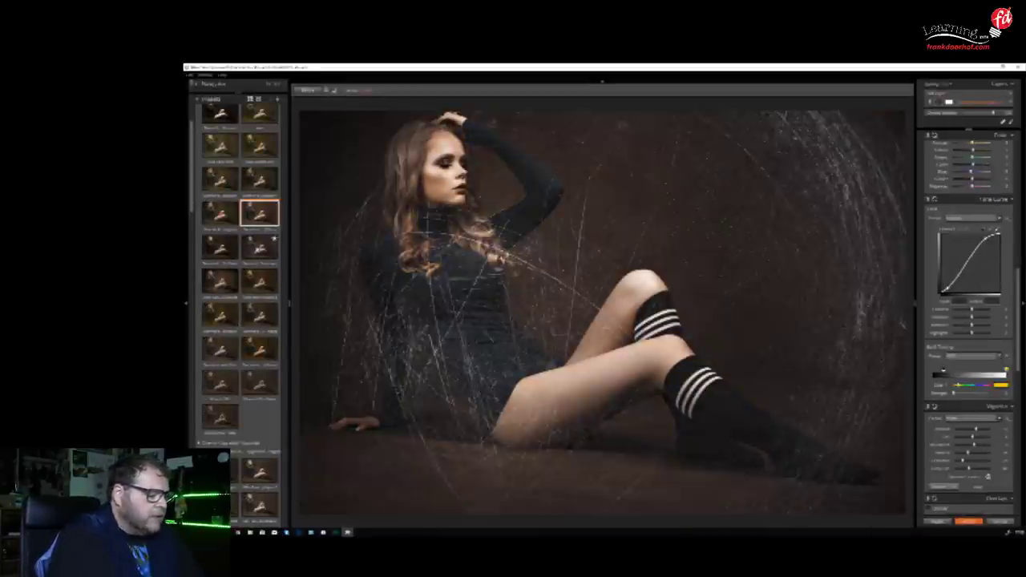
pyautogui.click(251, 253)
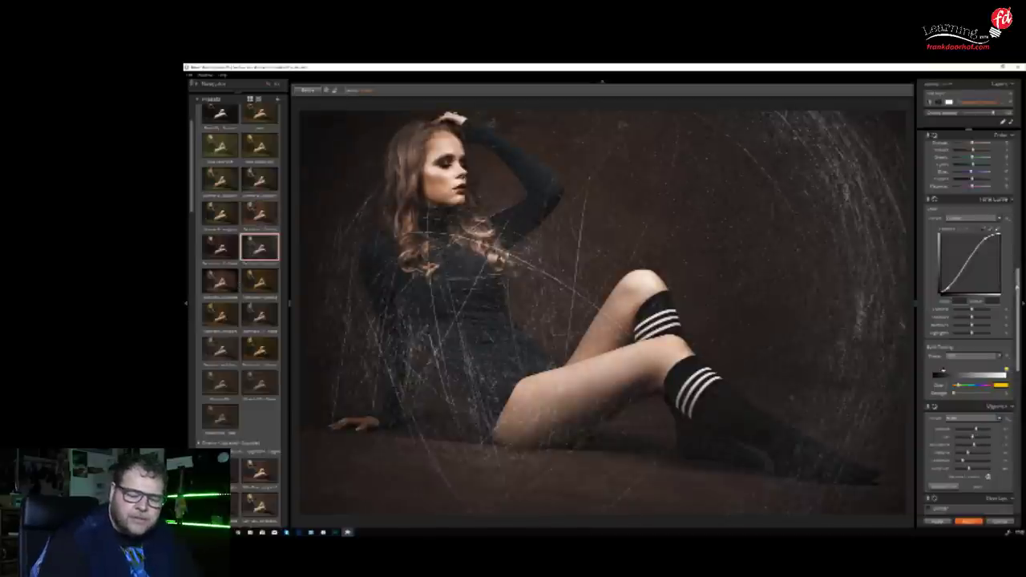
# Turn off the preset's overlays to remove the scratches, and compare the look with the original photo
pyautogui.moveTo(1016, 289); pyautogui.dragTo(1016, 400)
pyautogui.scroll(2, 932, 207)
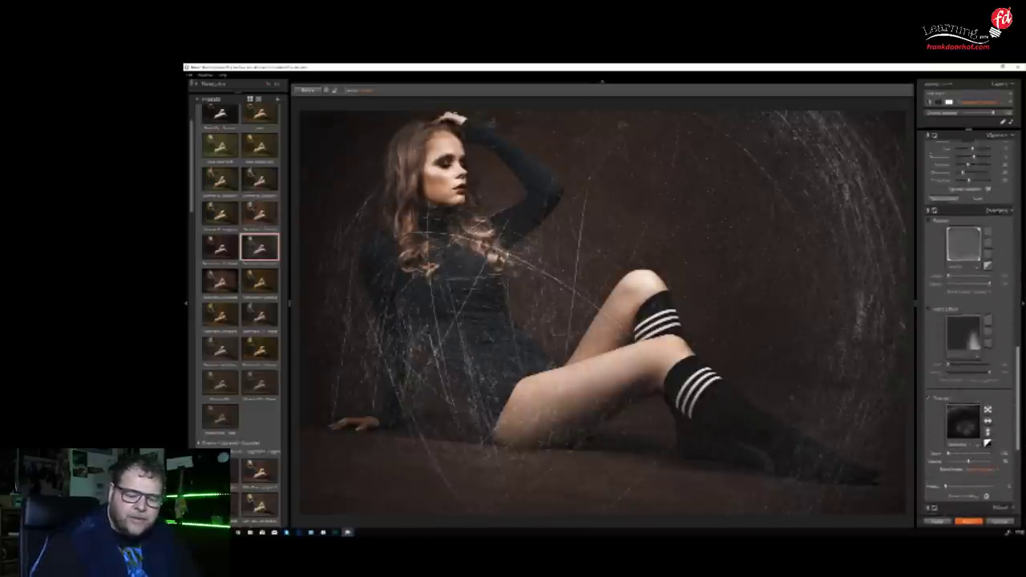
pyautogui.click(929, 208)
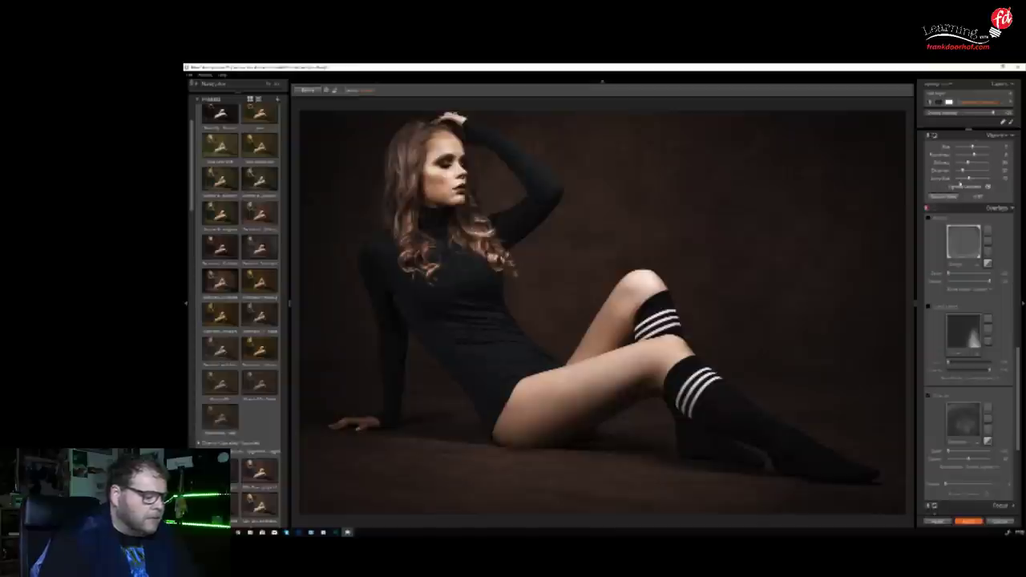
pyautogui.click(308, 90)
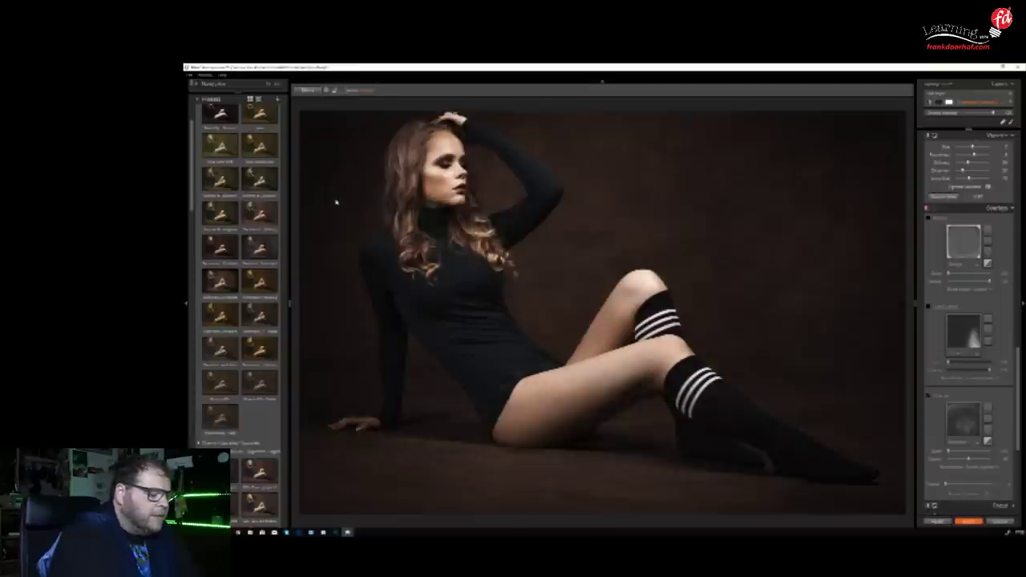
pyautogui.scroll(-3, 1010, 433)
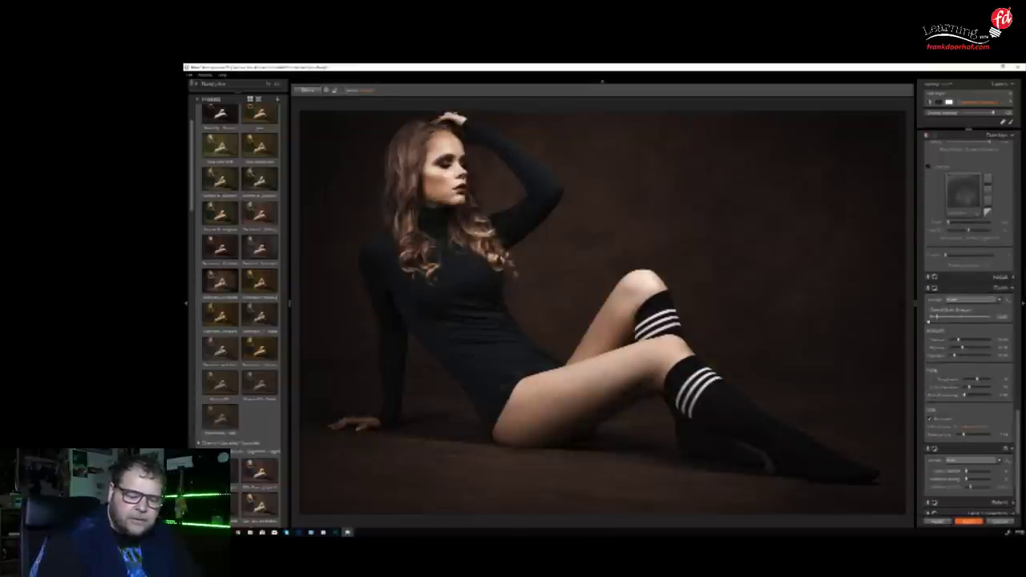
# Raise the shadows and slightly lower the contrast in the basic adjustments, and compare the result with the original photo
pyautogui.click(929, 418)
pyautogui.moveTo(1019, 430); pyautogui.dragTo(1017, 144)
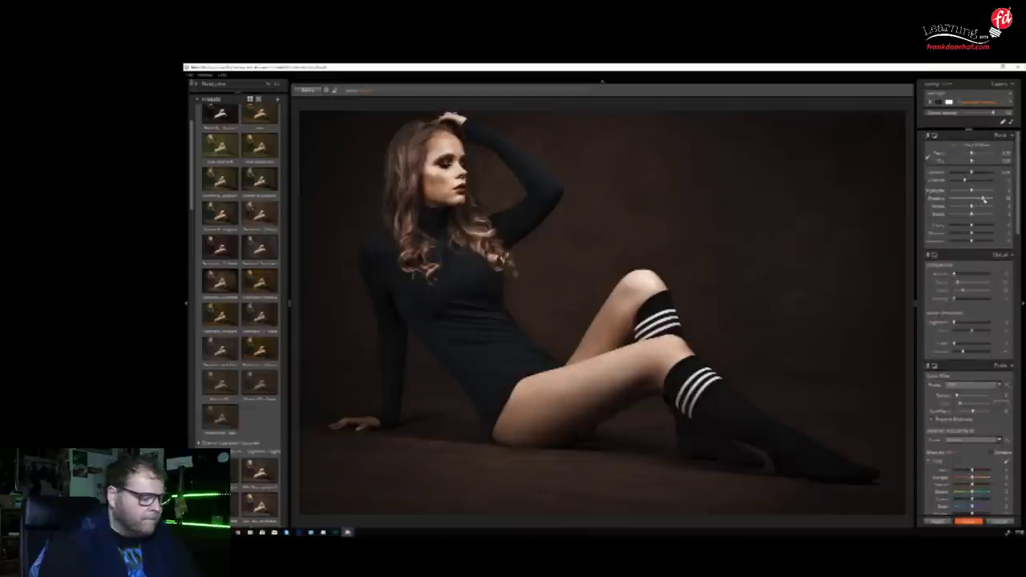
pyautogui.moveTo(984, 199); pyautogui.dragTo(985, 200)
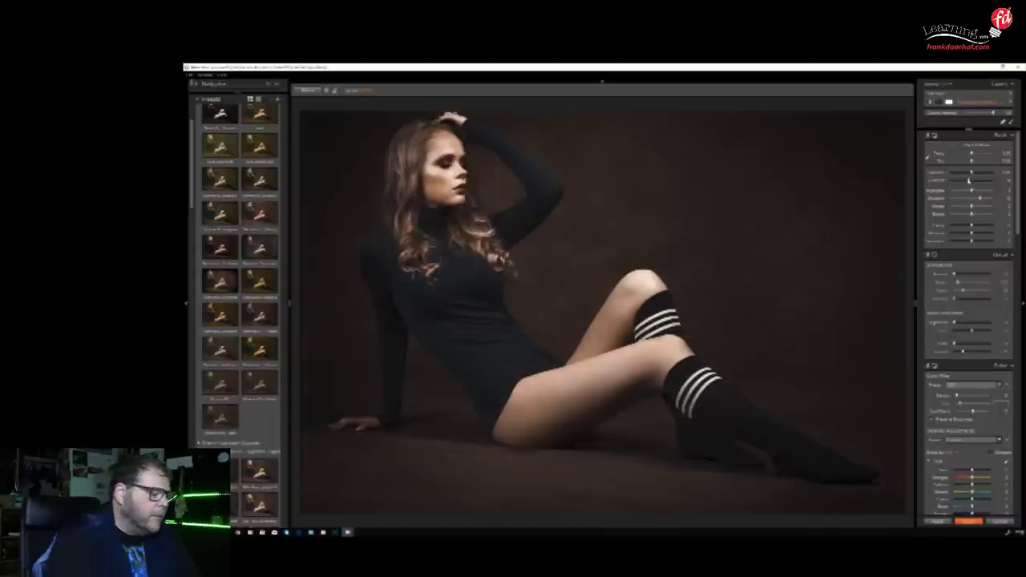
pyautogui.click(307, 89)
pyautogui.click(307, 90)
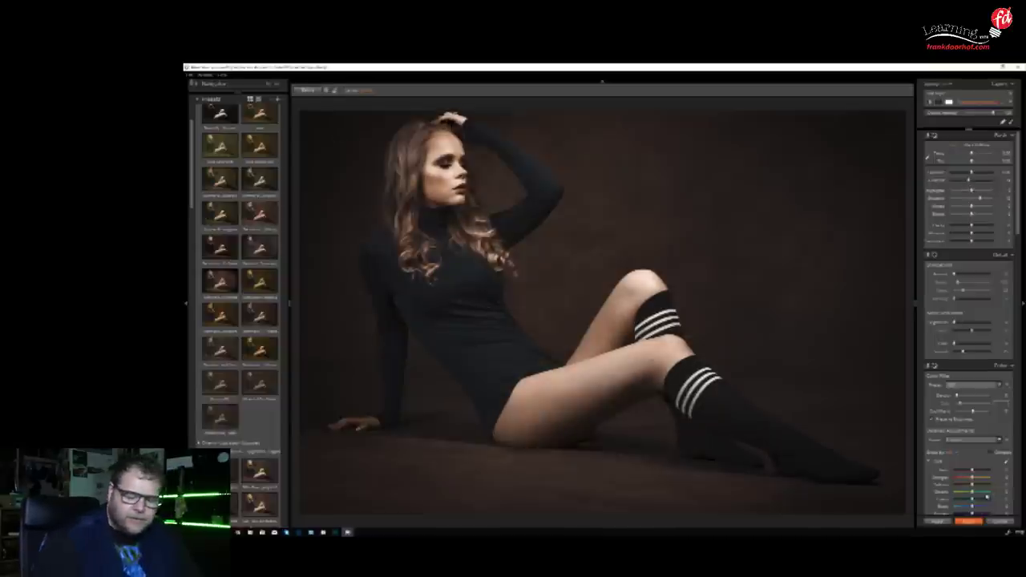
# Apply the Exposure look as its own layer, and delete that layer after comparing it with the original photo
pyautogui.click(967, 521)
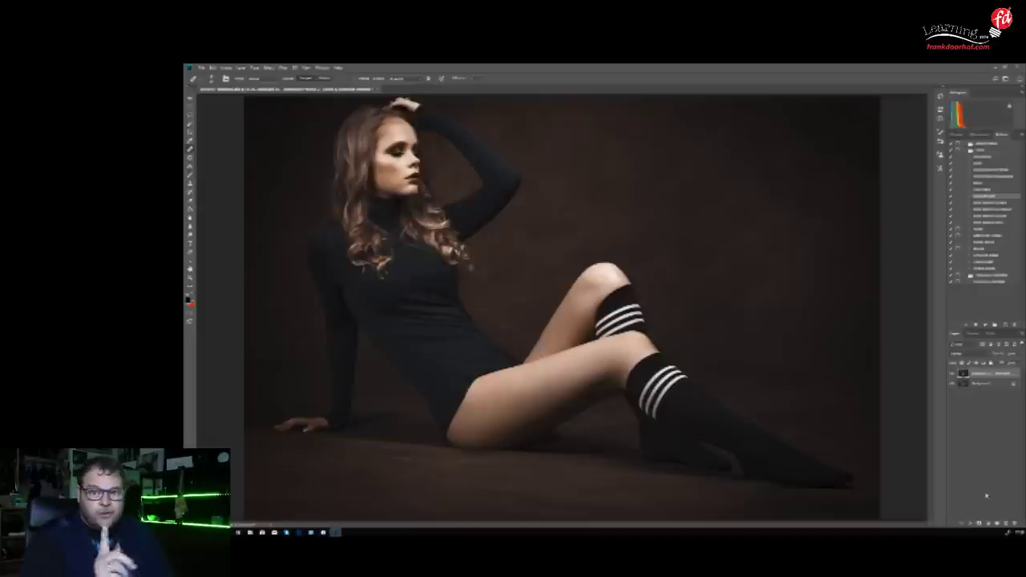
pyautogui.click(952, 375)
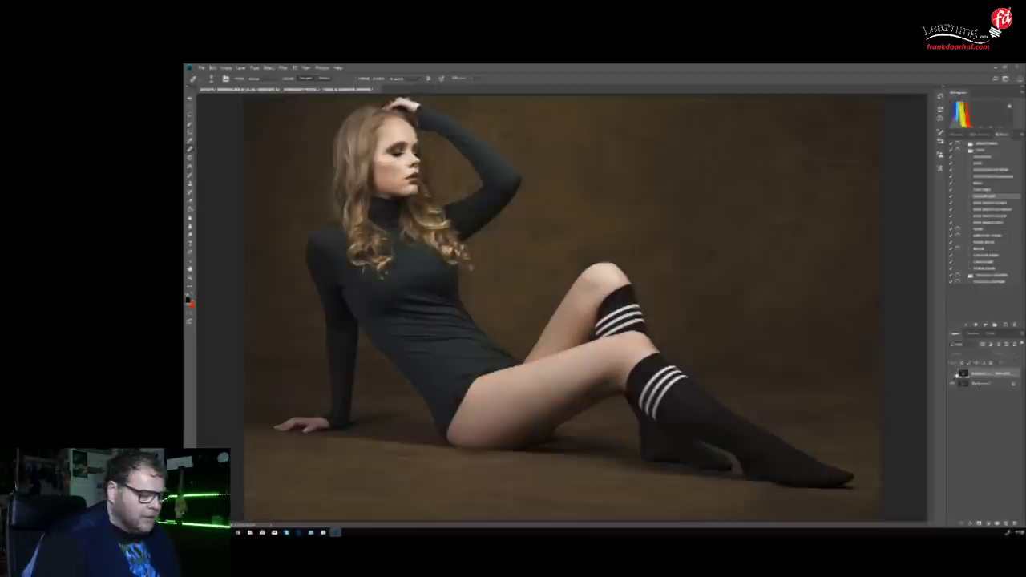
pyautogui.moveTo(970, 375); pyautogui.dragTo(1014, 523)
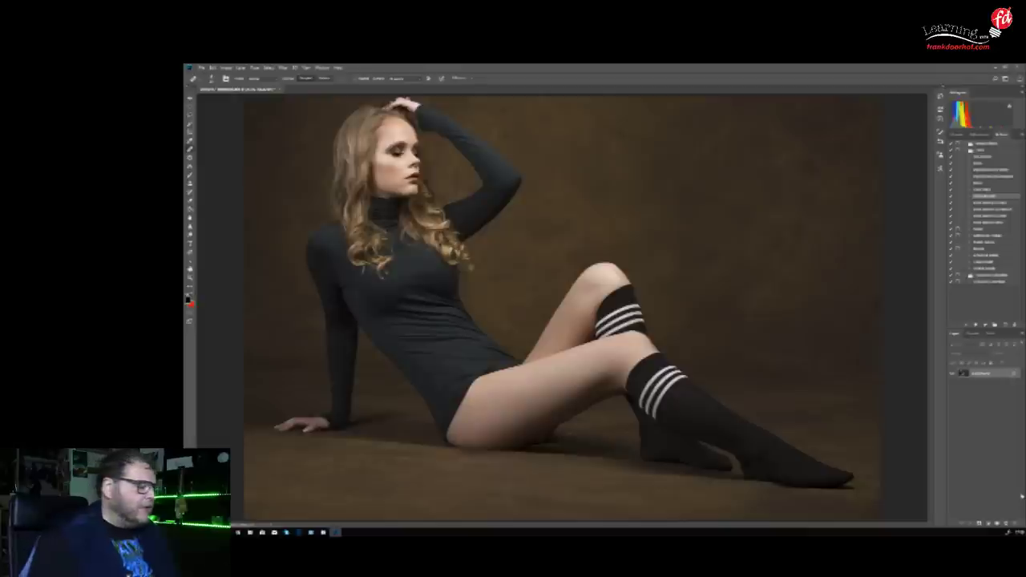
# Reshape the seated model's figure and hair with the Liquify filter
pyautogui.click(282, 68)
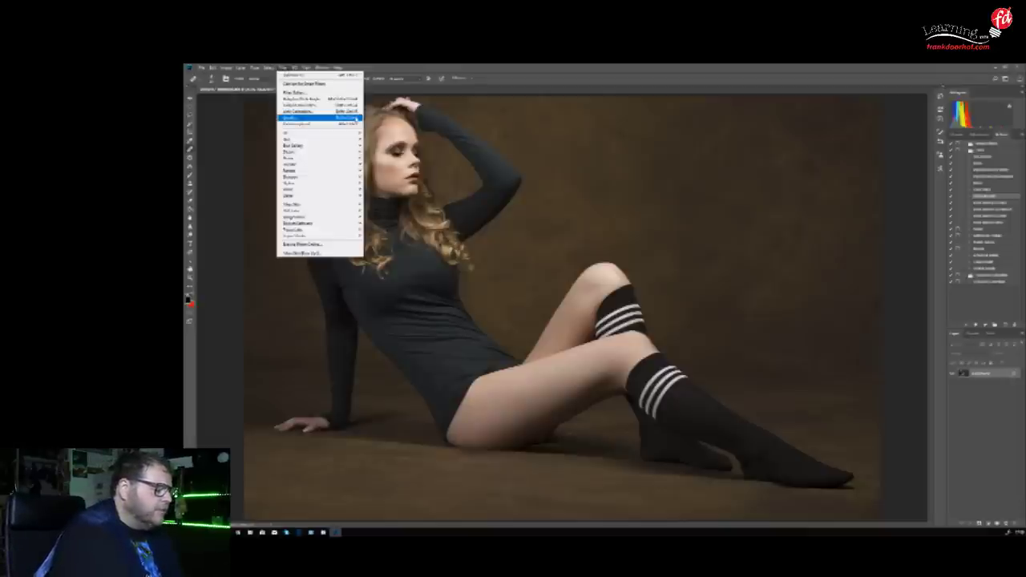
pyautogui.click(355, 119)
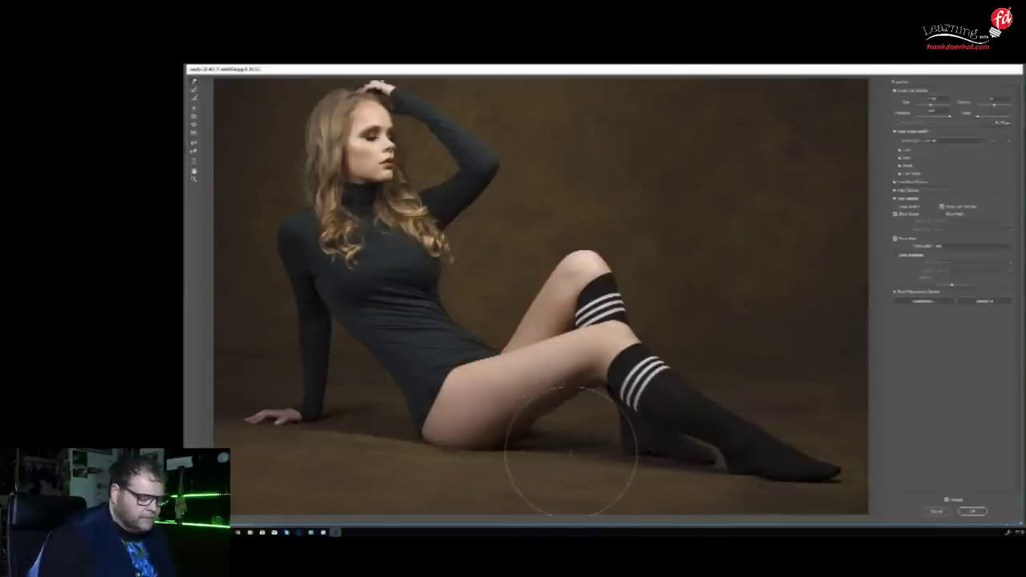
pyautogui.click(973, 510)
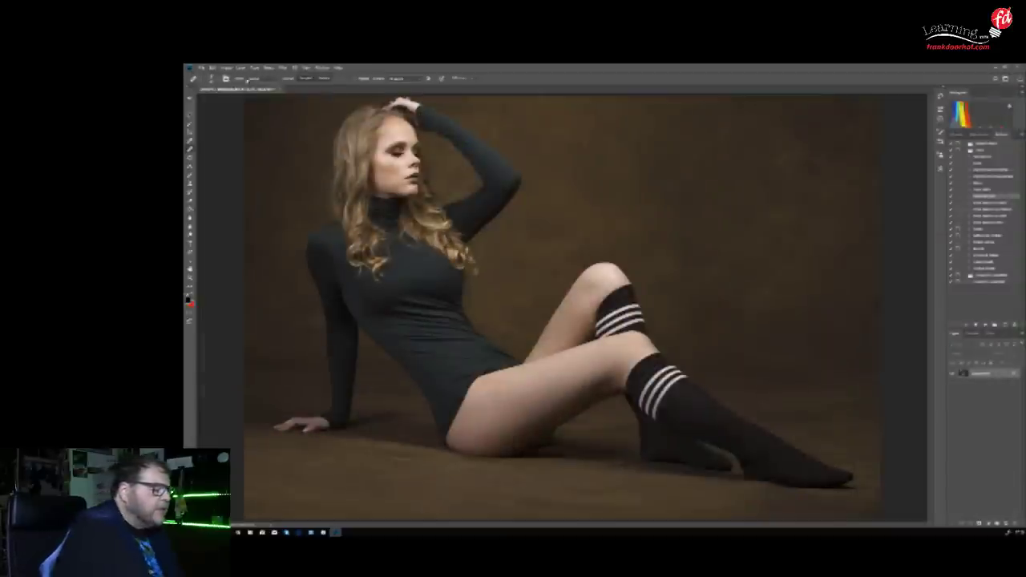
# Compare the seated model's shape before and after the Liquify changes by repeatedly undoing and redoing them
pyautogui.click(212, 67)
pyautogui.click(224, 75)
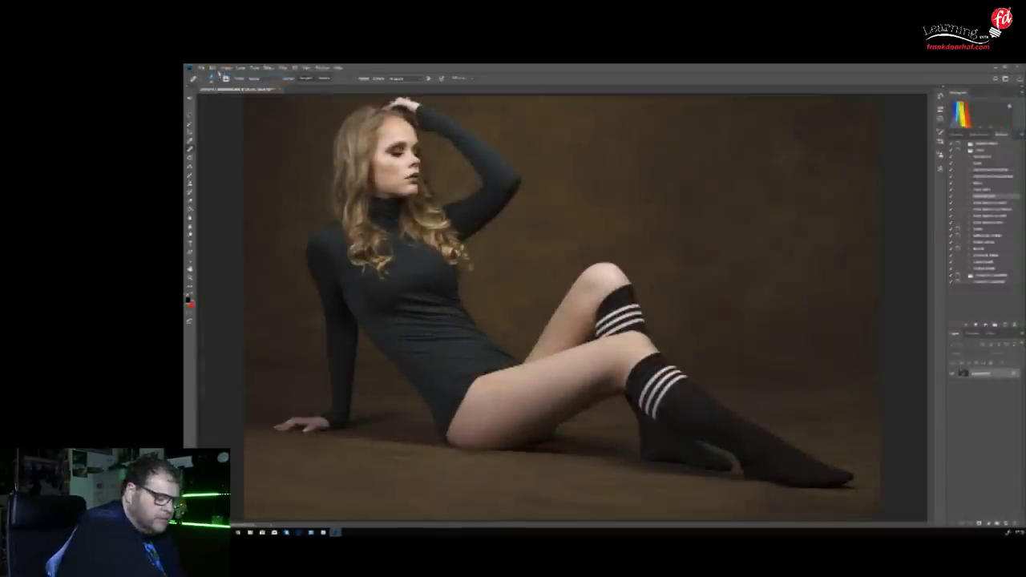
pyautogui.click(212, 68)
pyautogui.click(224, 75)
pyautogui.click(212, 67)
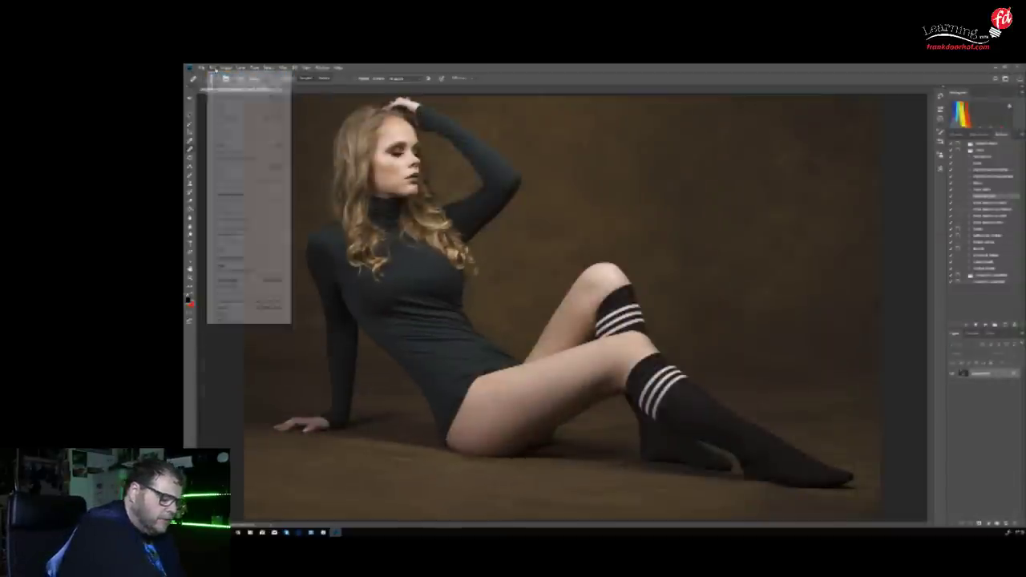
pyautogui.click(223, 75)
pyautogui.click(213, 68)
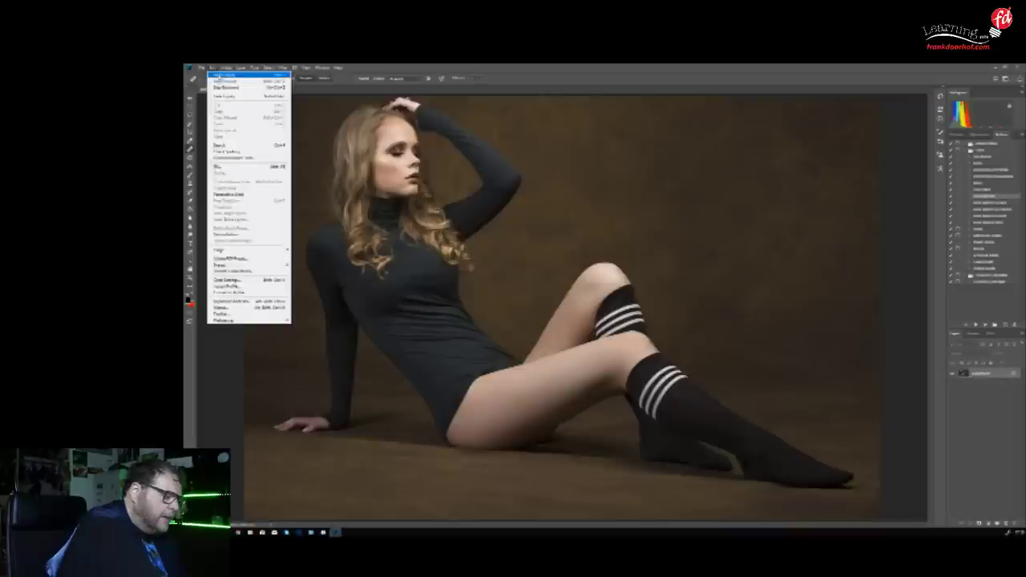
pyautogui.click(222, 75)
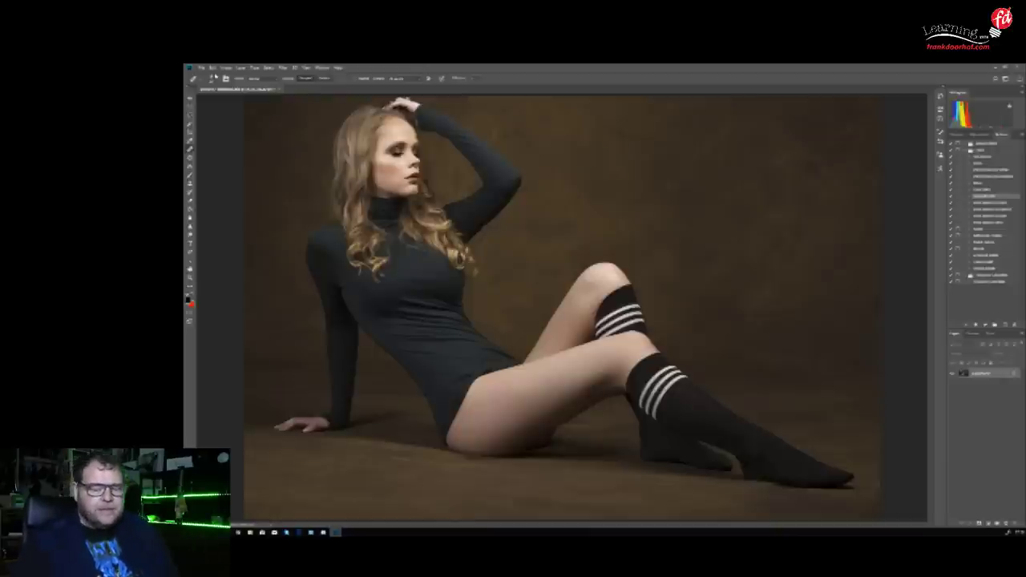
pyautogui.click(212, 68)
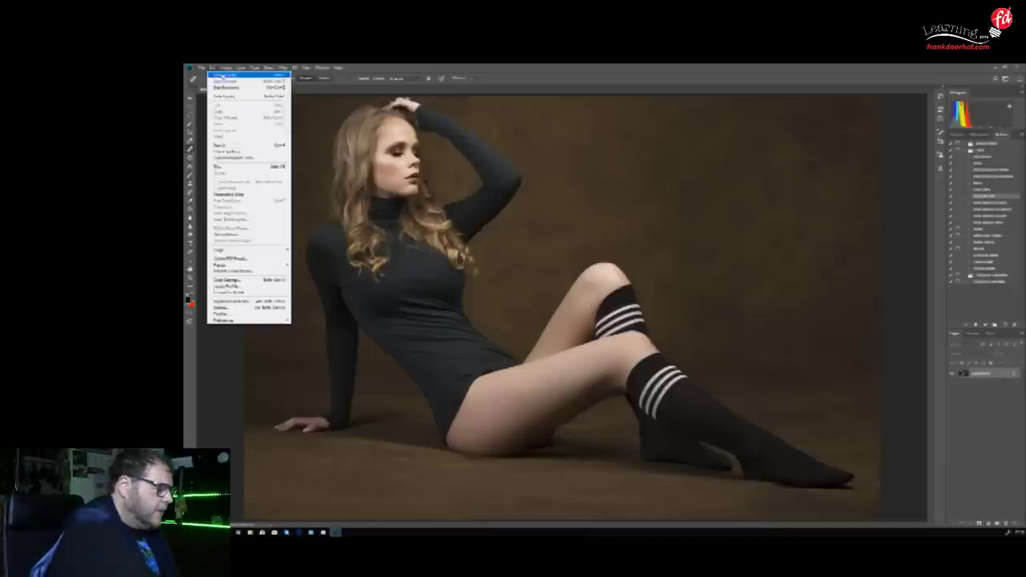
pyautogui.click(223, 76)
pyautogui.click(213, 68)
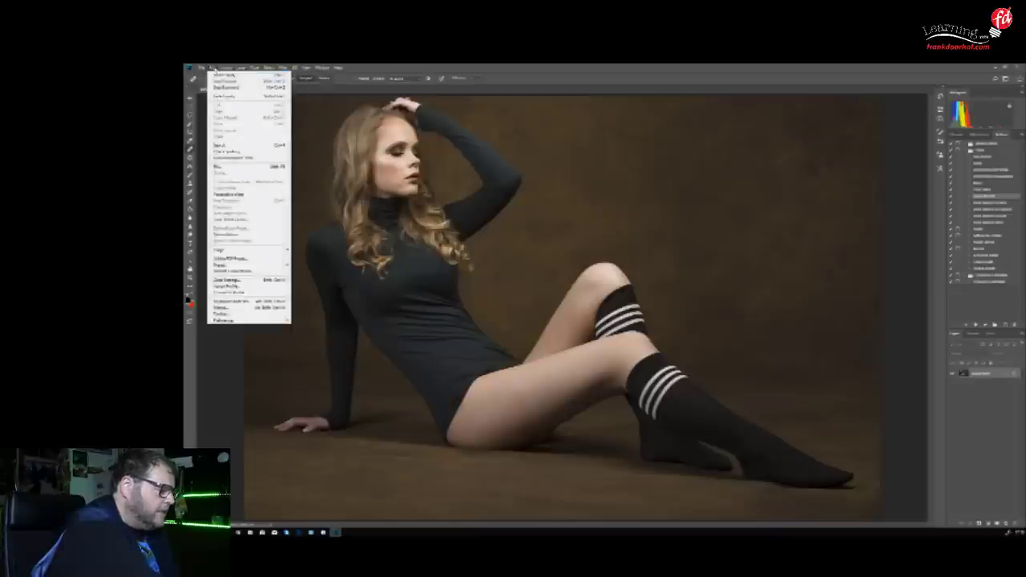
pyautogui.click(222, 75)
pyautogui.click(214, 68)
pyautogui.click(221, 75)
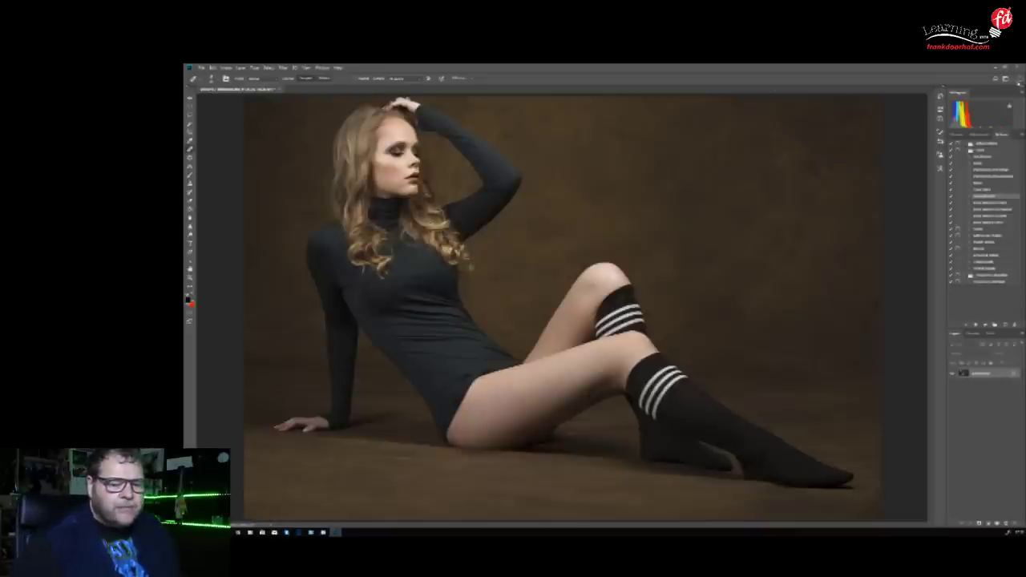
# Close the seated model's photo without saving the changes, and quit Photoshop to return to Capture One
pyautogui.hotkey('ctrl', 'w')
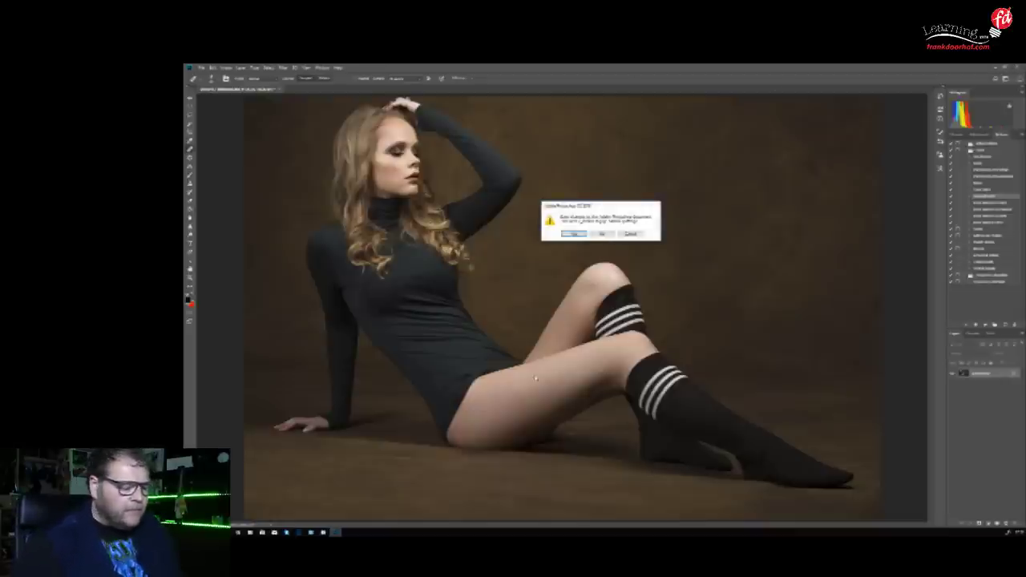
pyautogui.click(609, 234)
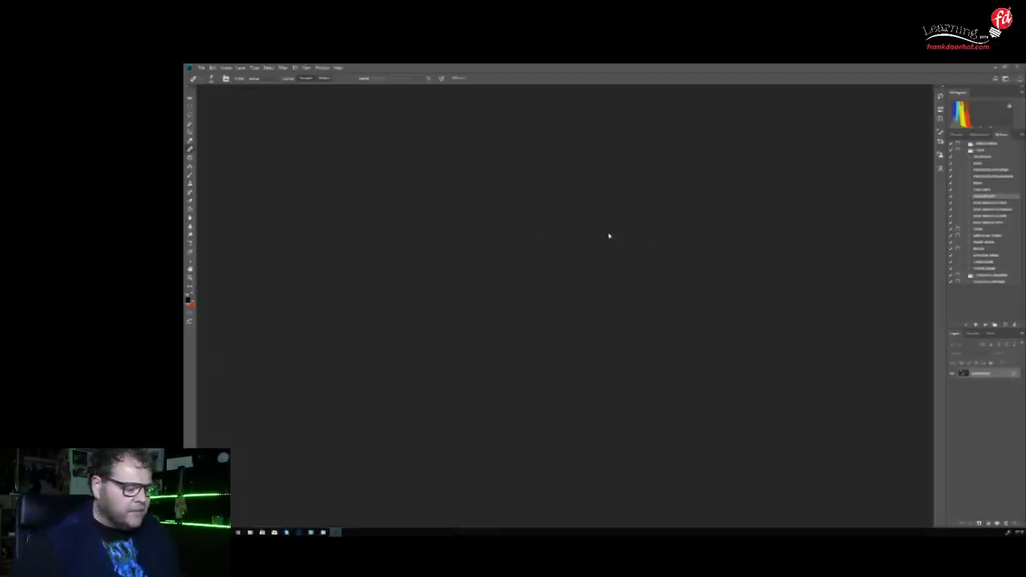
pyautogui.hotkey('ctrl', 'q')
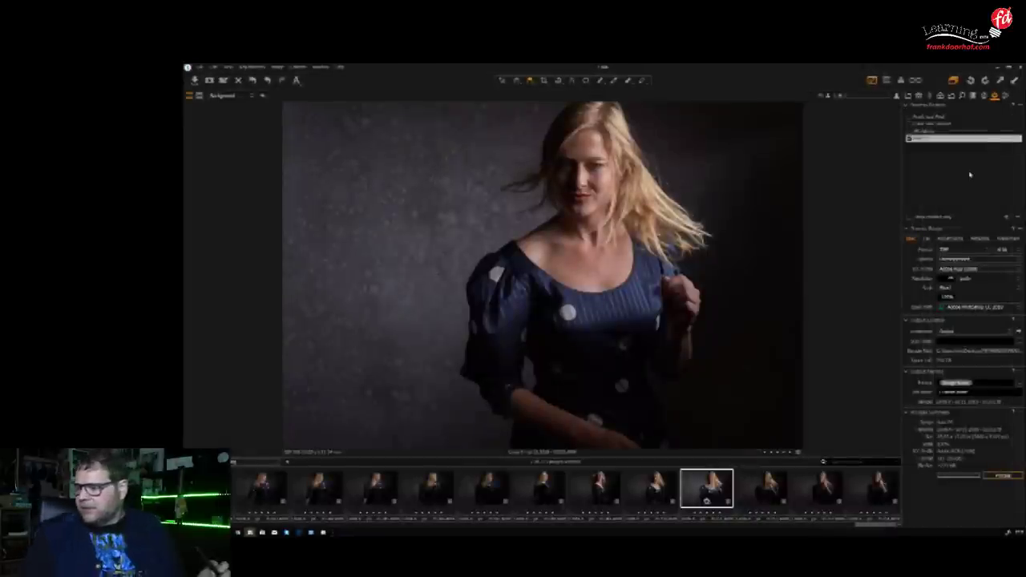